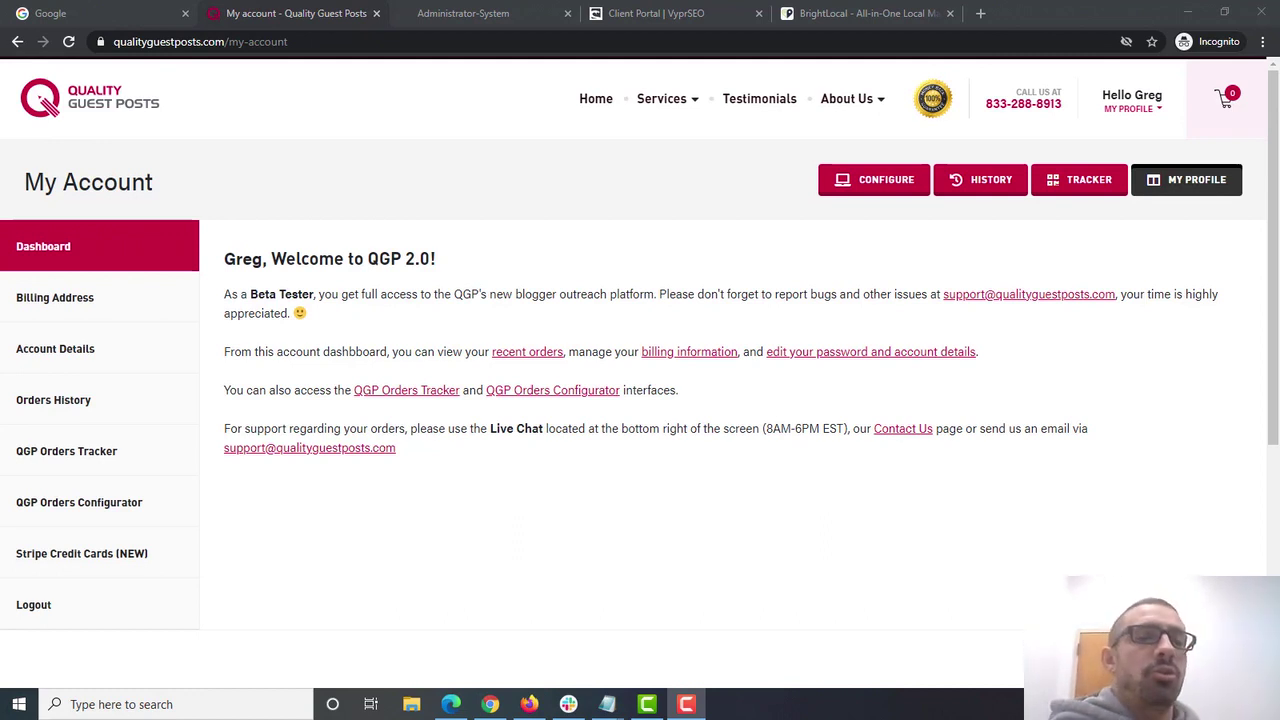
- Highlight the qualityguestposts.com domain in the address bar, then go to the Administrator-System tab
{"action": "left_click", "coordinate": [216, 44]}
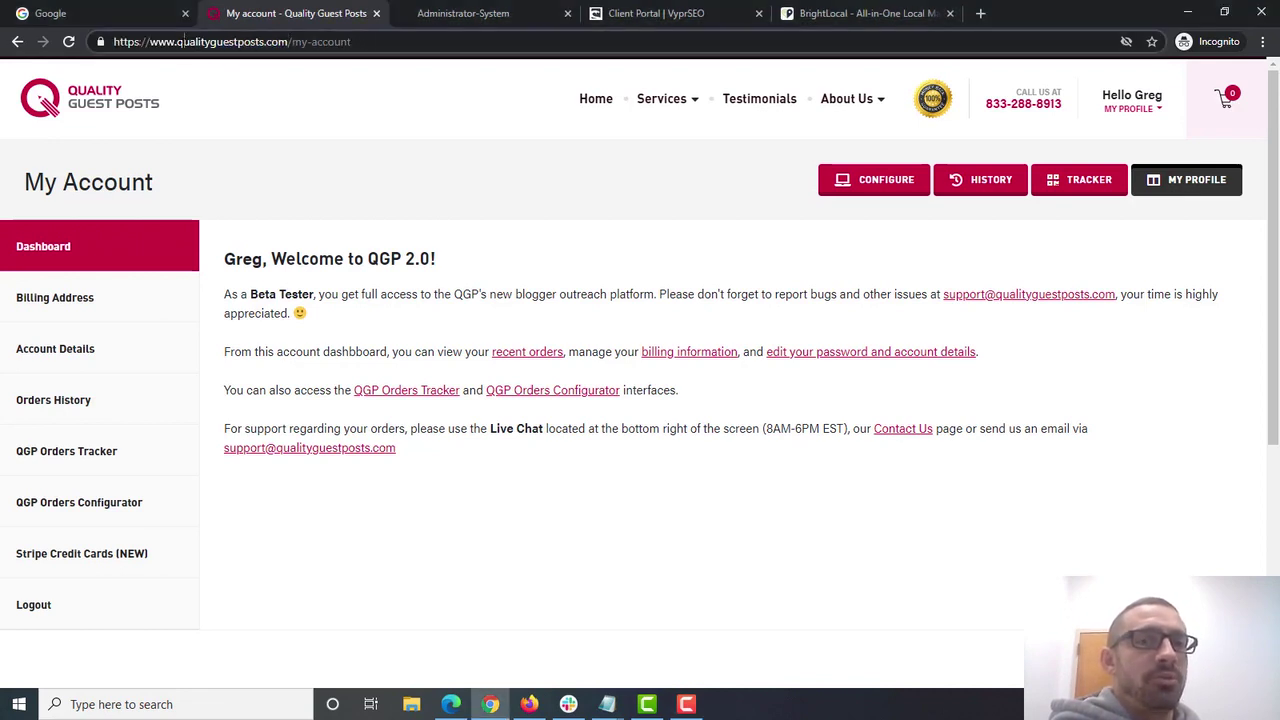
{"action": "left_click_drag", "start_coordinate": [178, 42], "coordinate": [288, 42]}
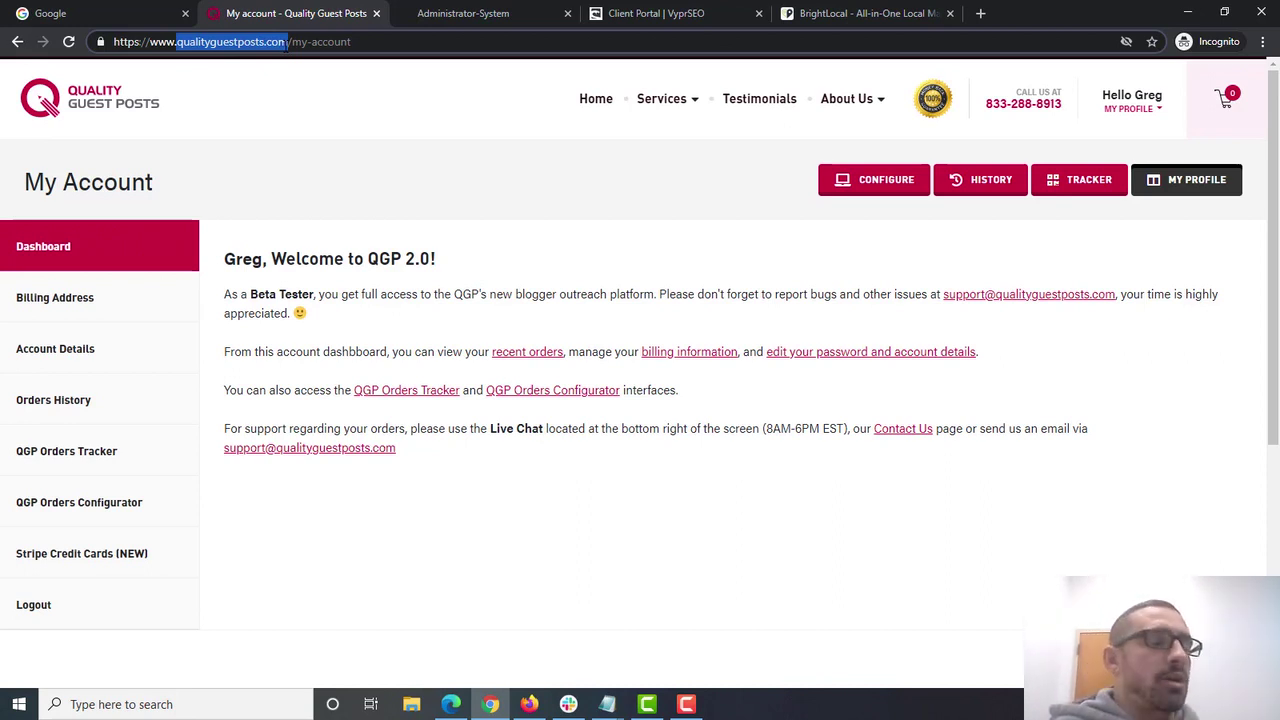
{"action": "left_click", "coordinate": [438, 10]}
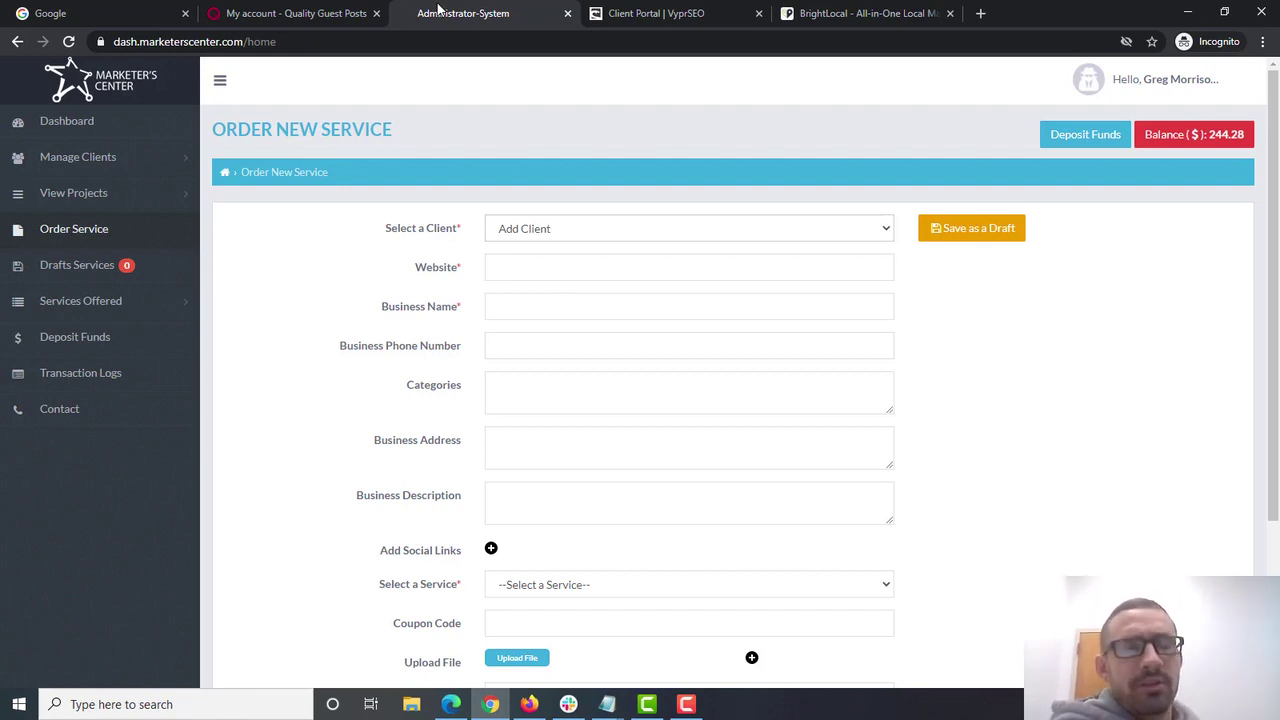
- Switch to the VyprSEO client portal listing five completed Guaranteed Links orders
{"action": "left_click", "coordinate": [643, 12]}
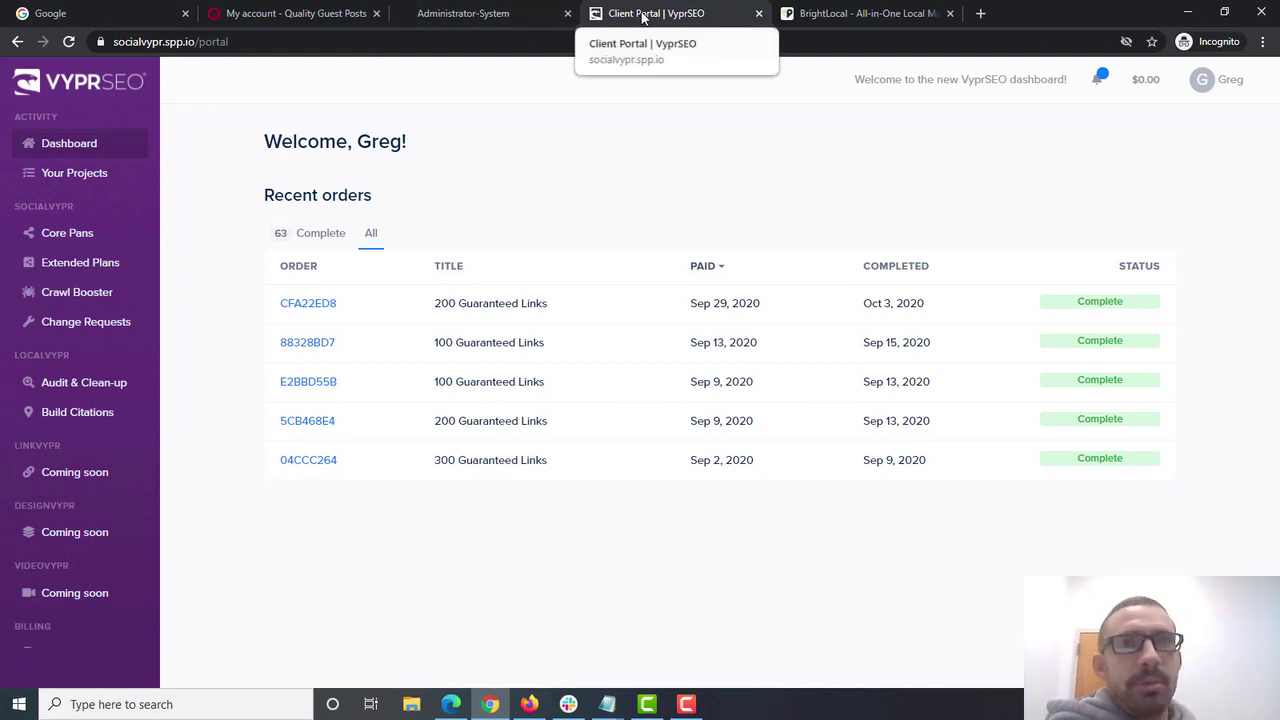
{"action": "left_click", "coordinate": [315, 13]}
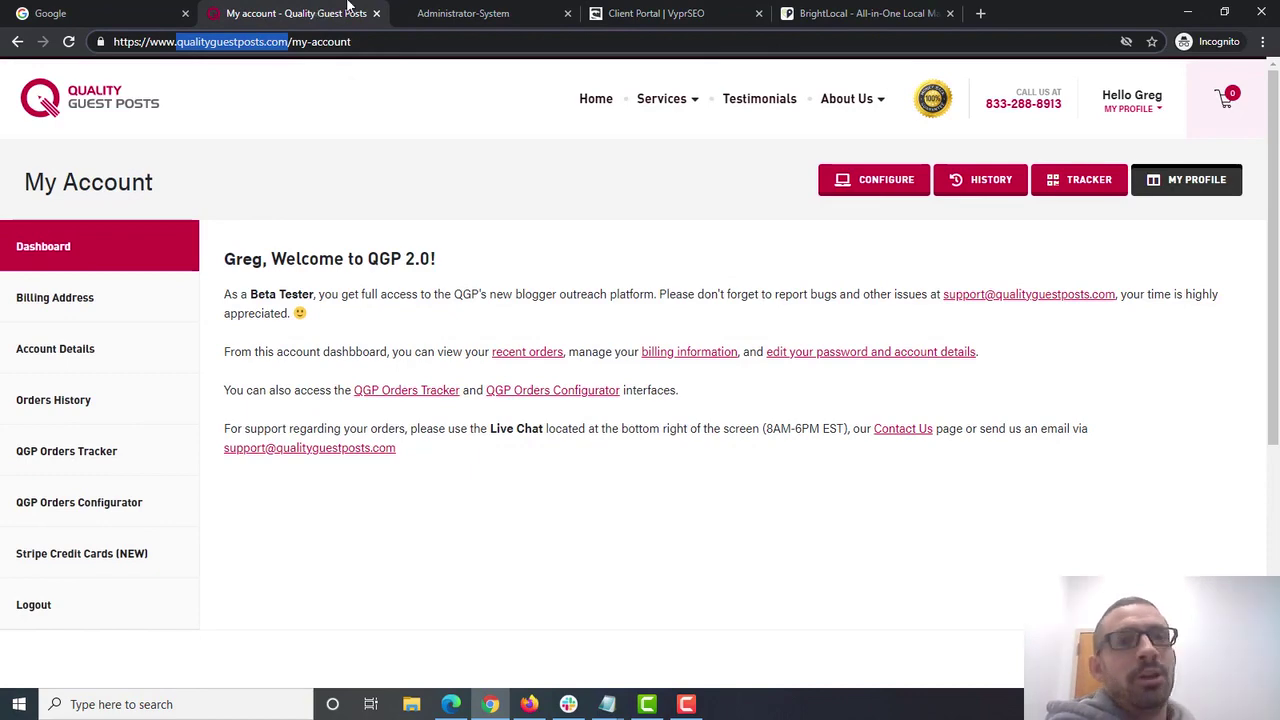
{"action": "left_click", "coordinate": [463, 13]}
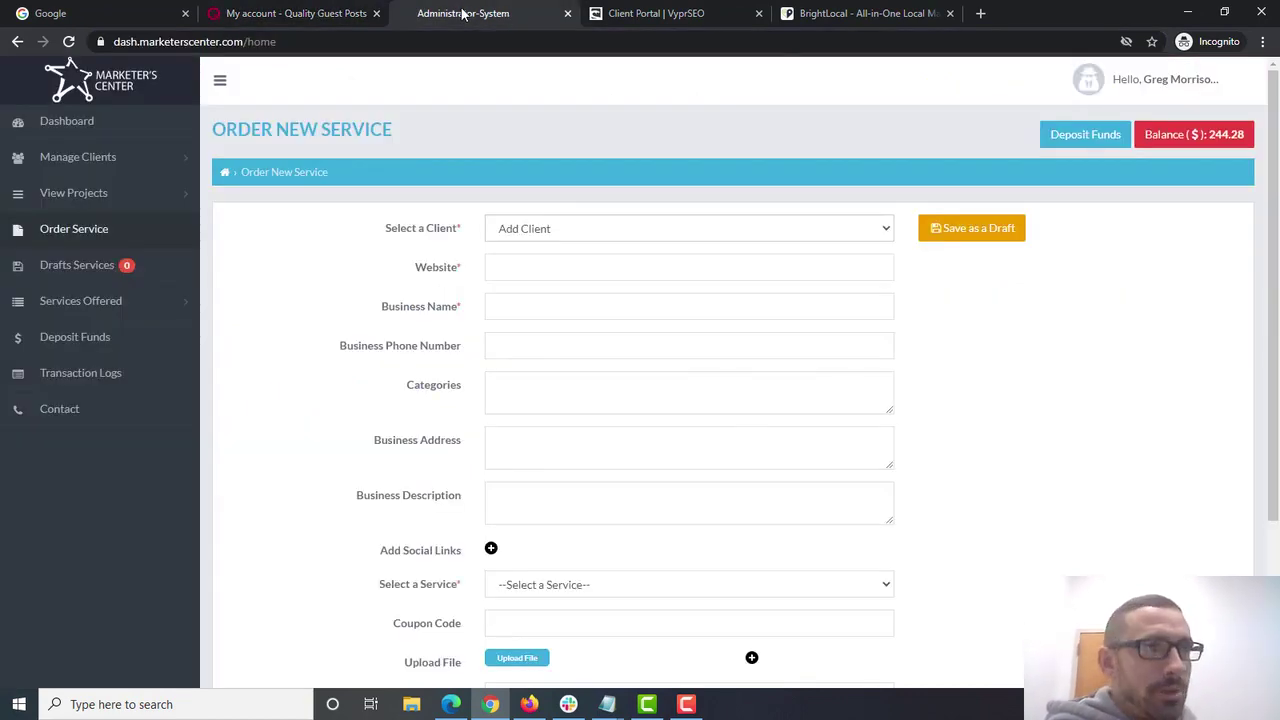
{"action": "left_click", "coordinate": [655, 12]}
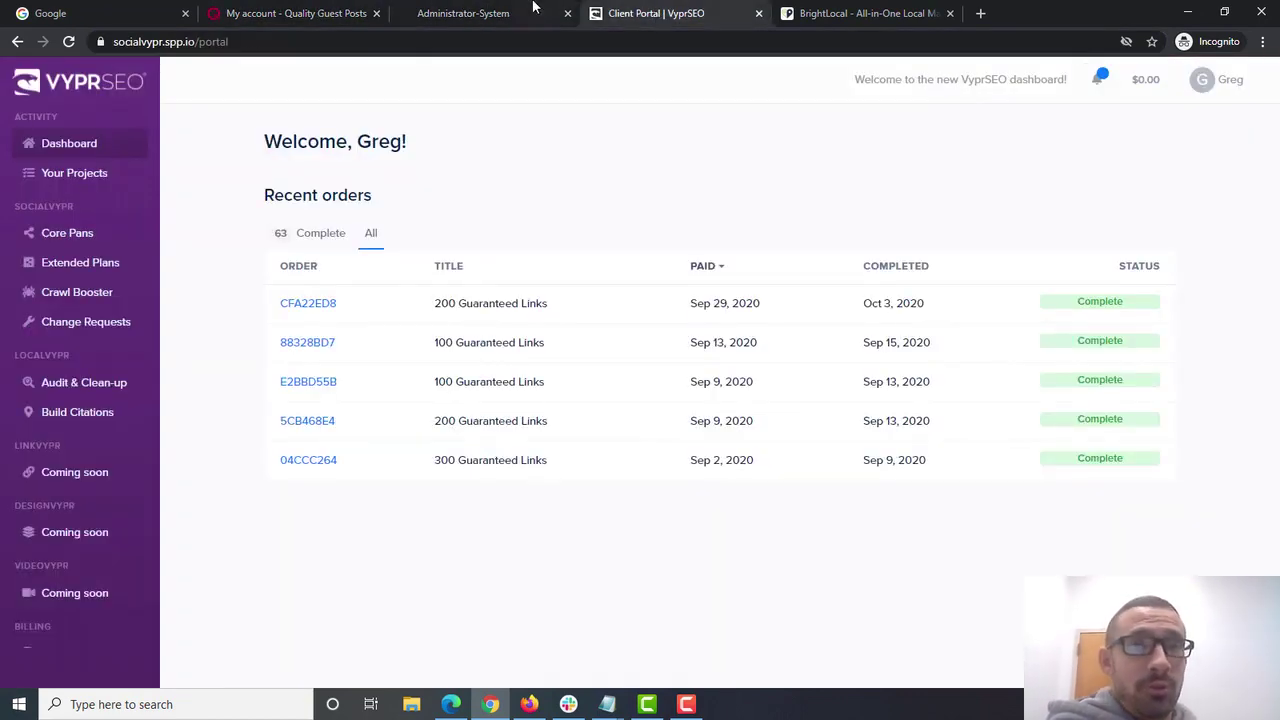
{"action": "left_click", "coordinate": [520, 9]}
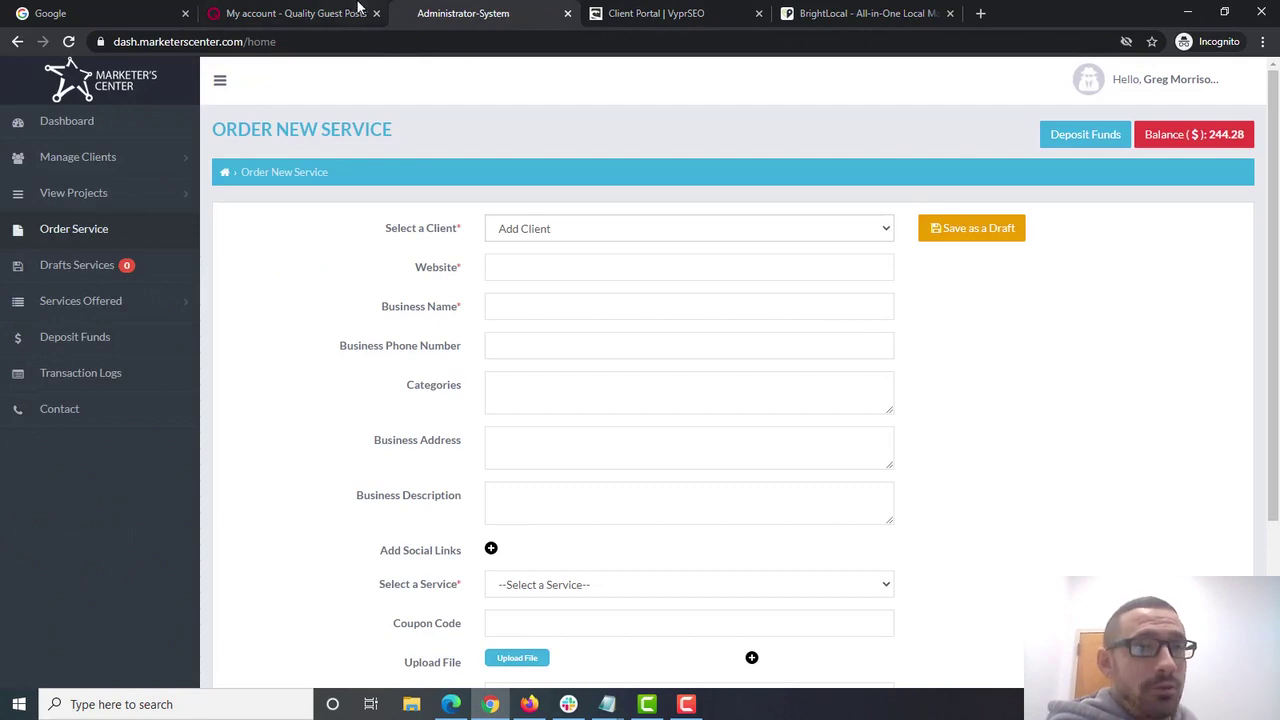
{"action": "left_click", "coordinate": [356, 10]}
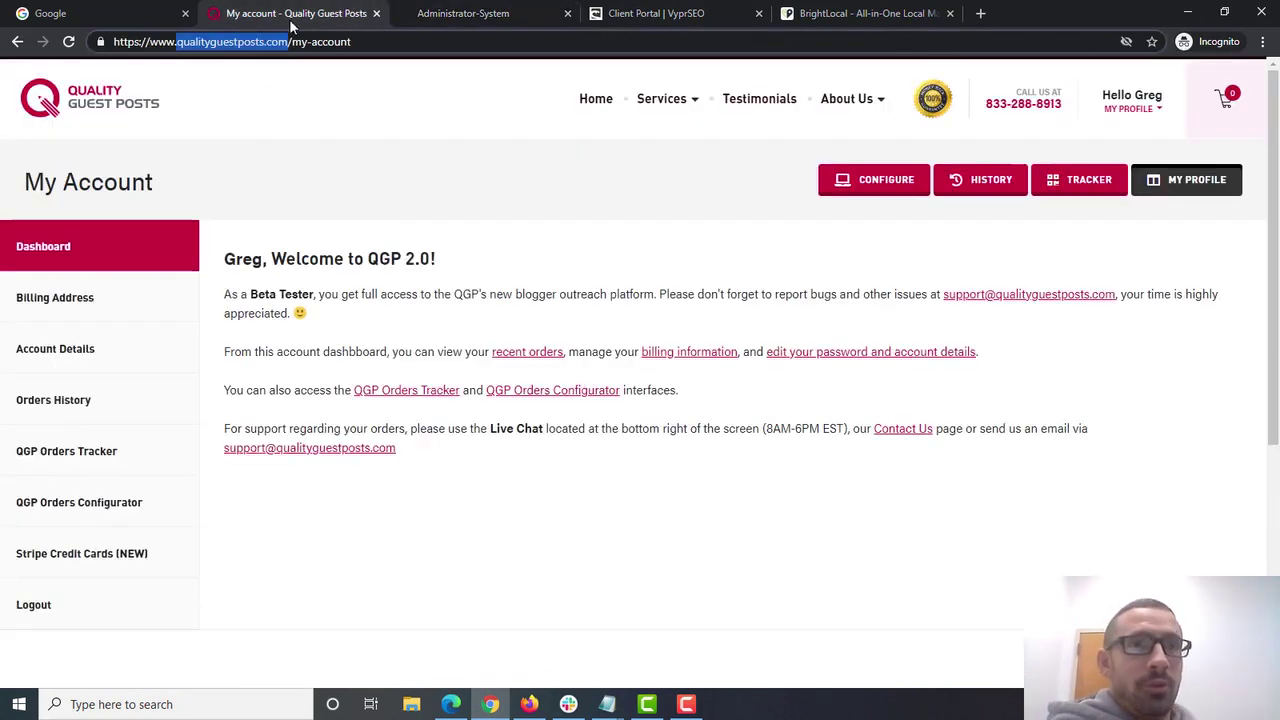
{"action": "left_click", "coordinate": [434, 22]}
{"action": "left_click", "coordinate": [630, 14]}
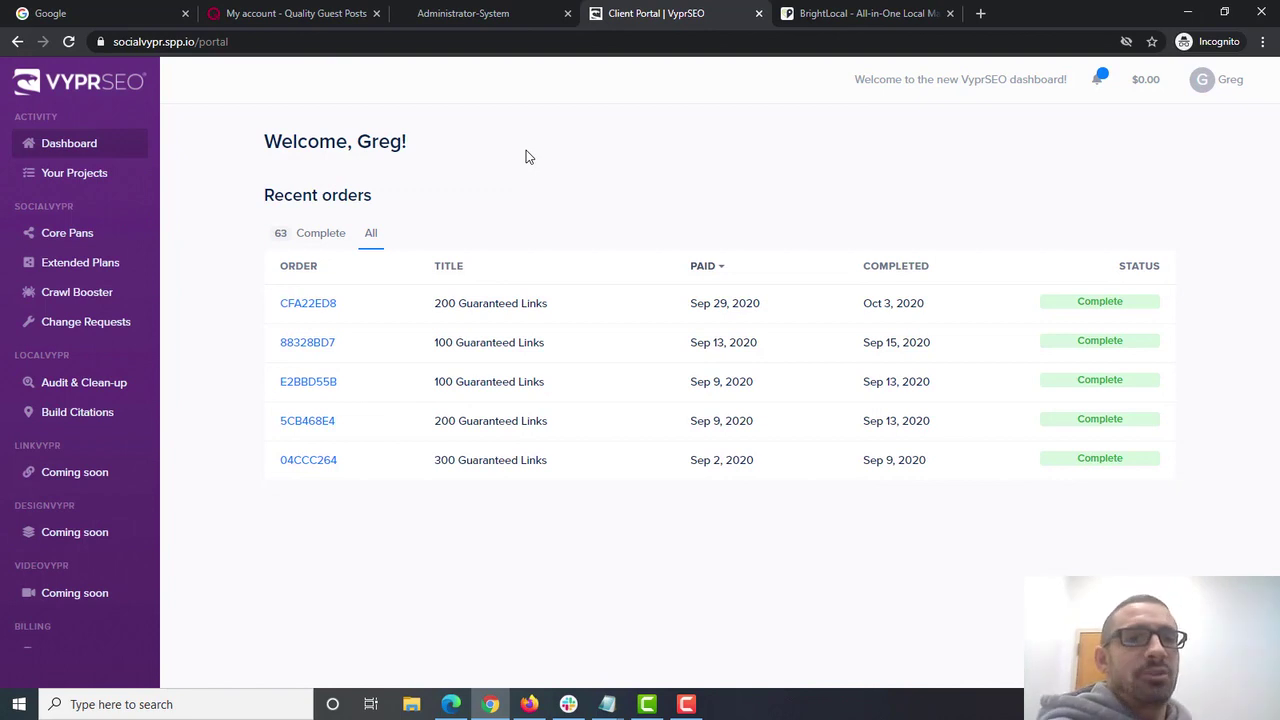
- Go back to the empty Marketer's Center Order New Service form showing the $244.28 balance
{"action": "left_click", "coordinate": [503, 22]}
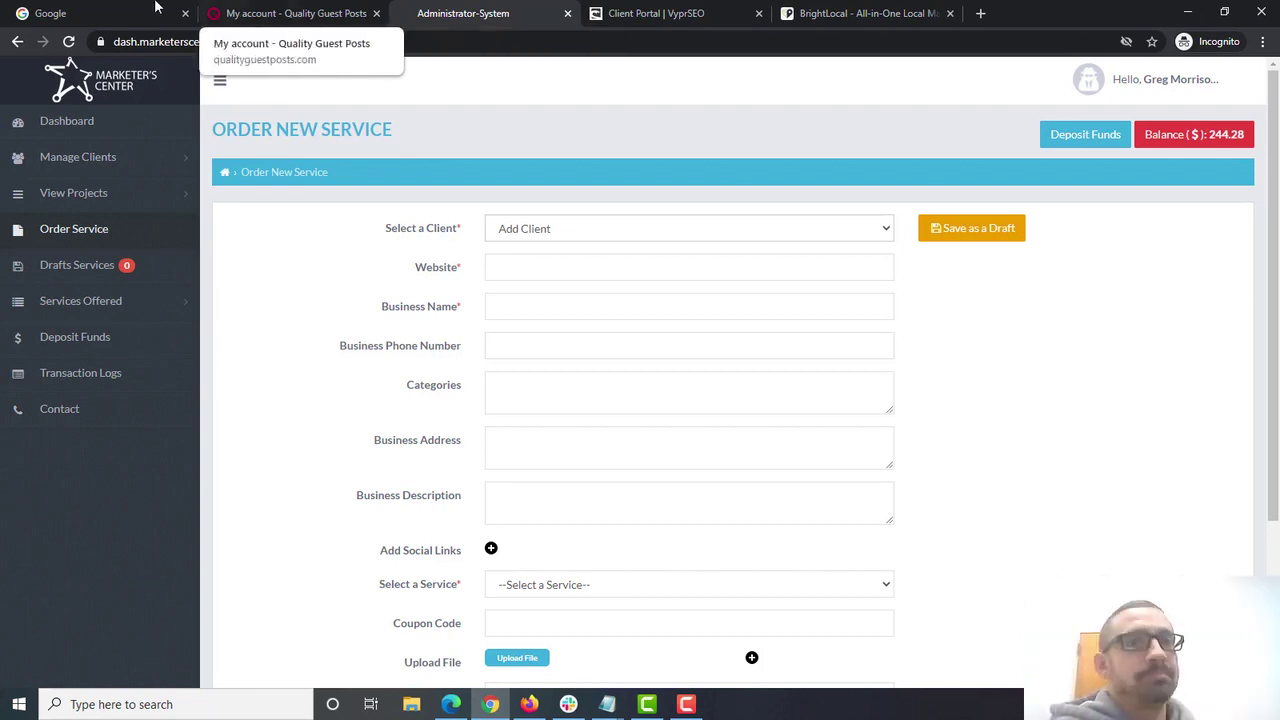
- Search Google for 'philadelphia plumber' and scroll through the map pack and business listings
{"action": "left_click", "coordinate": [118, 12]}
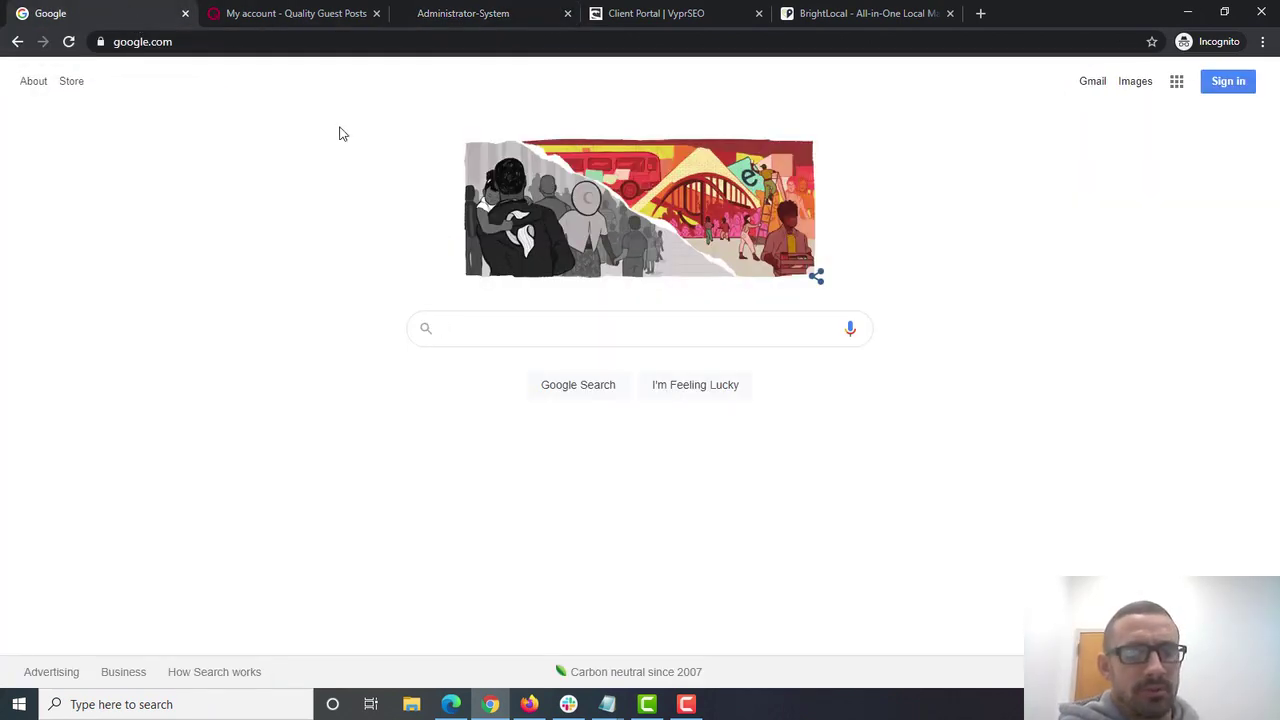
{"action": "type", "text": "philadelp"}
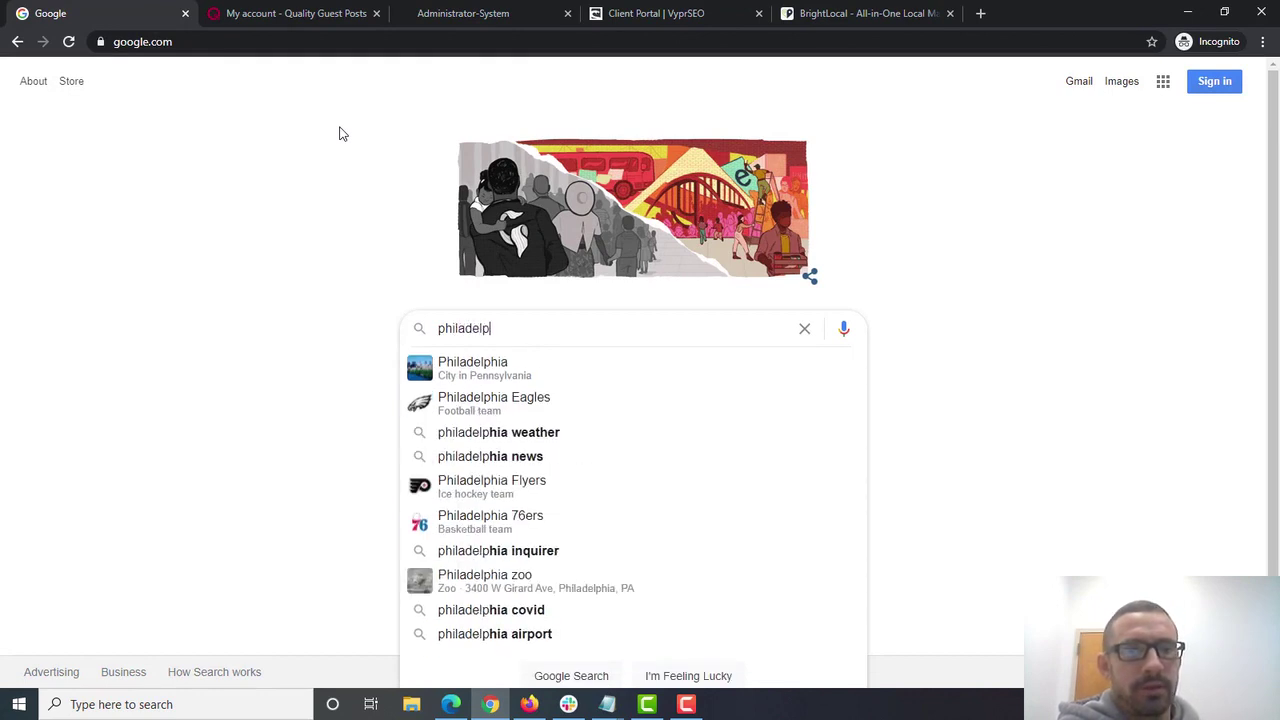
{"action": "type", "text": "hia "}
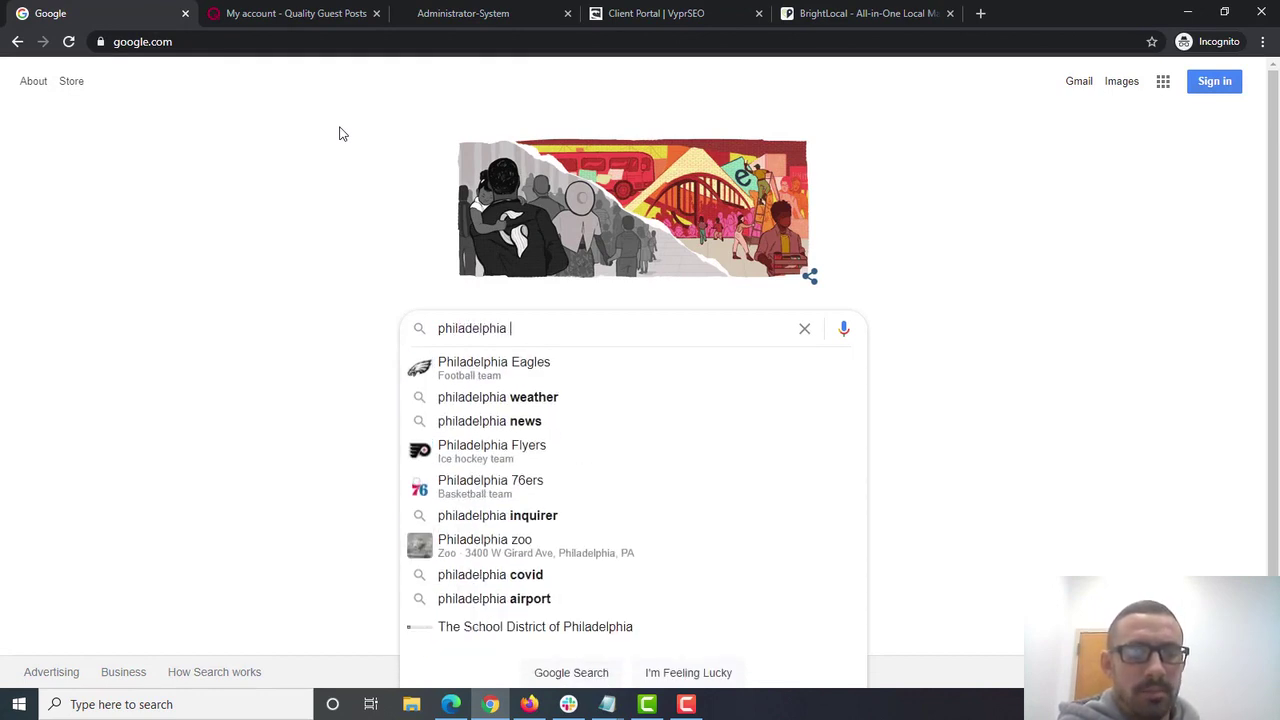
{"action": "type", "text": "plumber"}
{"action": "key", "text": "Return"}
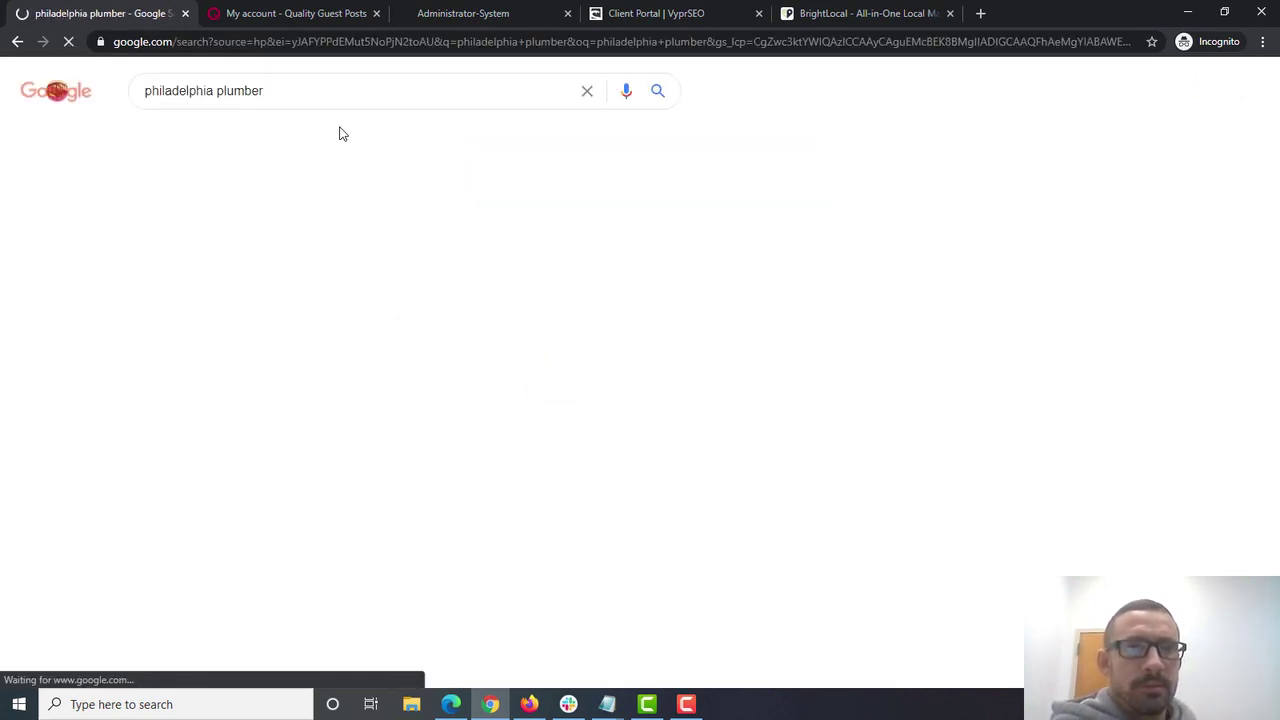
{"action": "scroll", "coordinate": [287, 268], "scroll_direction": "down", "scroll_amount": 2}
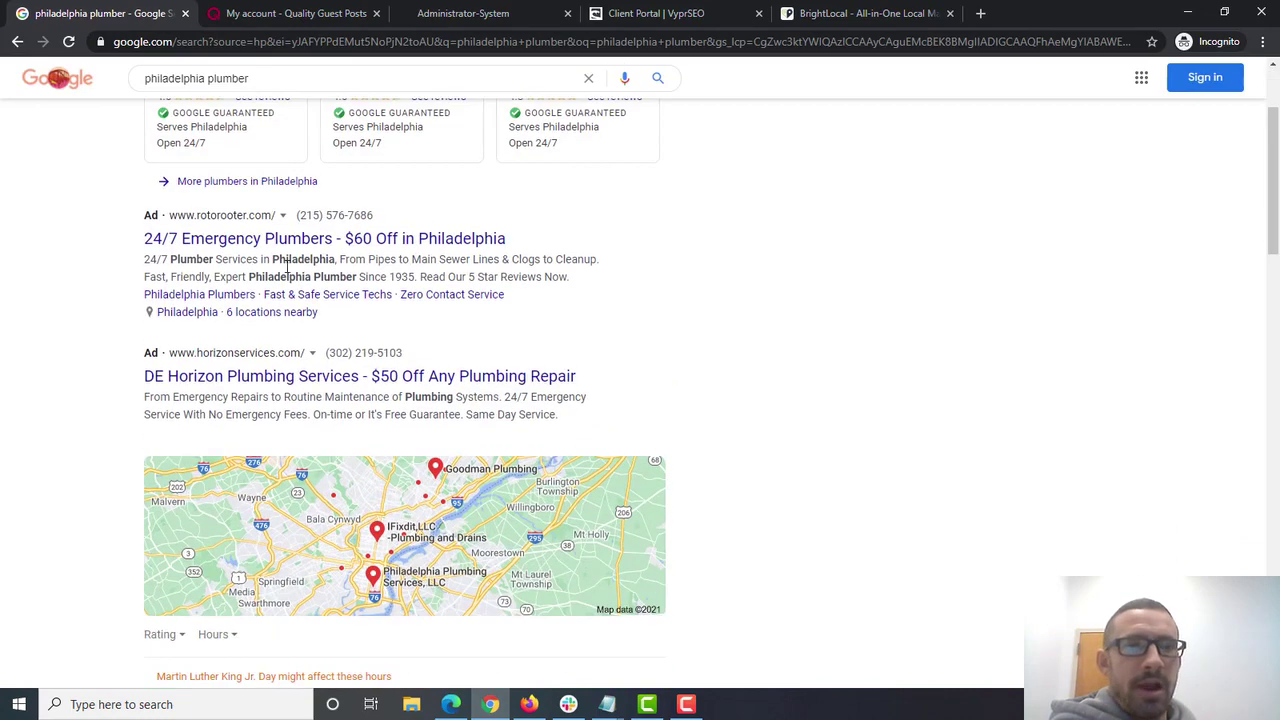
{"action": "scroll", "coordinate": [604, 377], "scroll_direction": "down", "scroll_amount": 4}
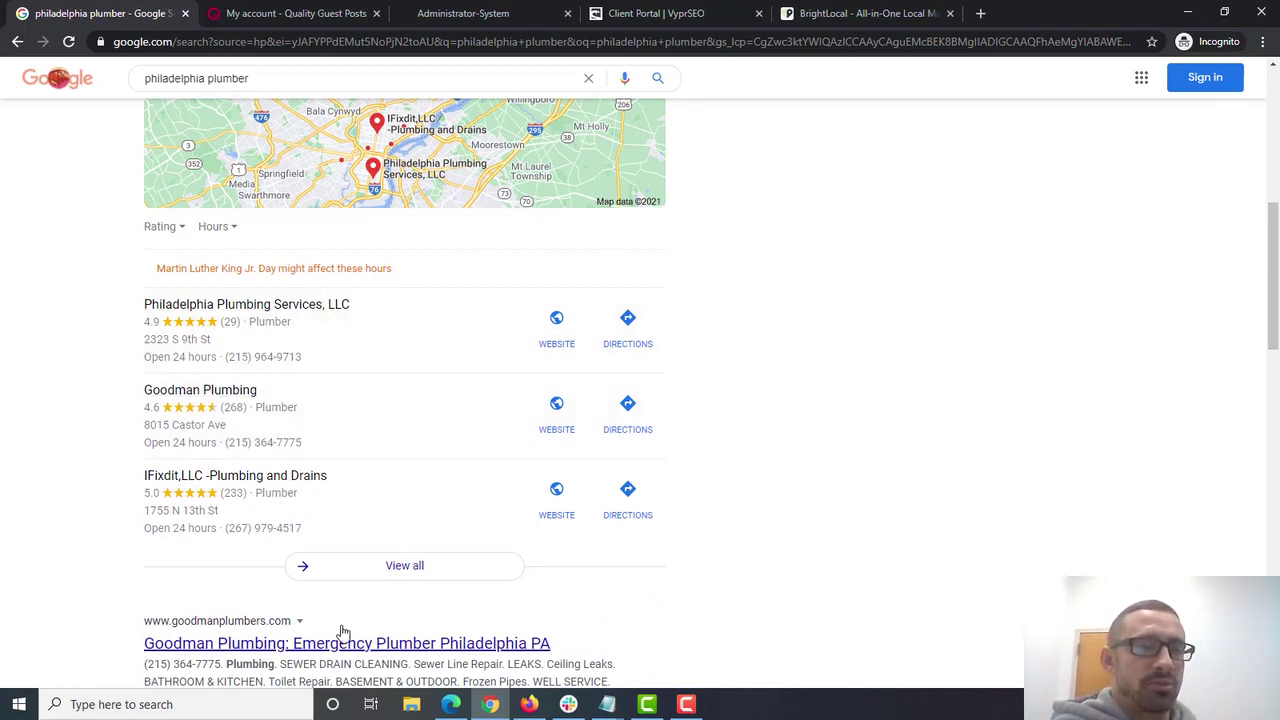
{"action": "scroll", "coordinate": [674, 434], "scroll_direction": "down", "scroll_amount": 3}
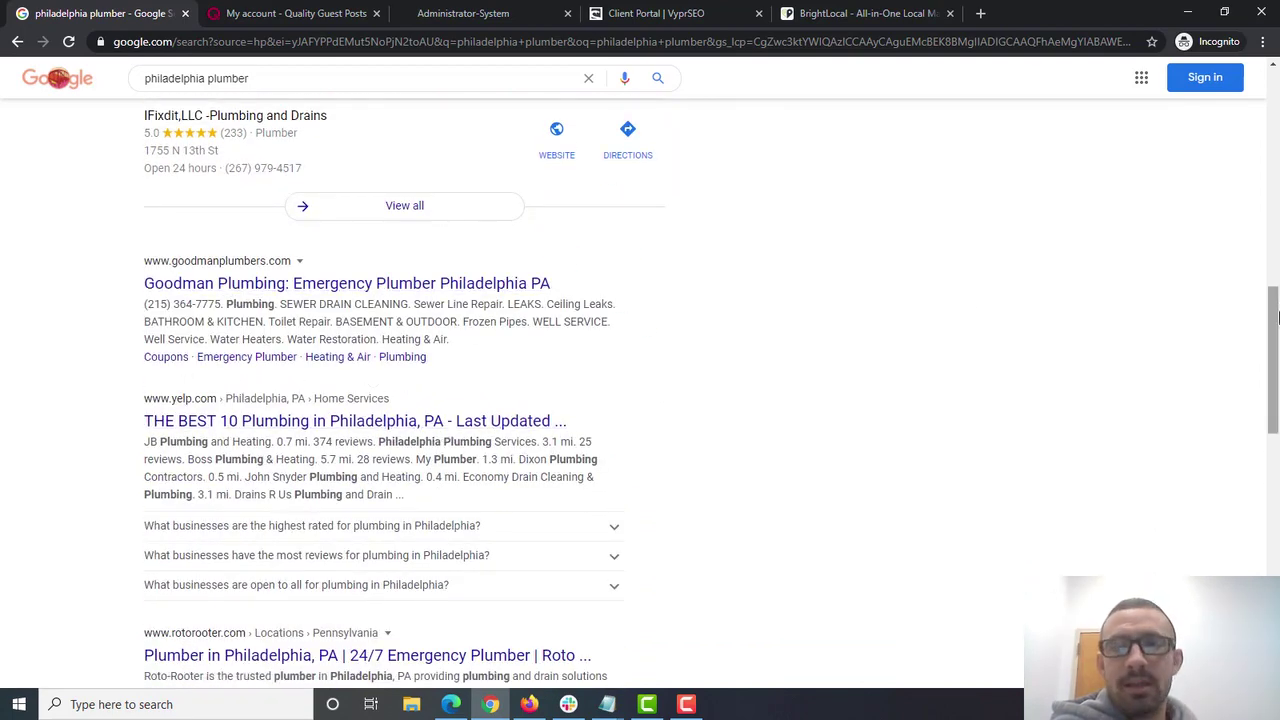
{"action": "scroll", "coordinate": [1278, 318], "scroll_direction": "up", "scroll_amount": 3}
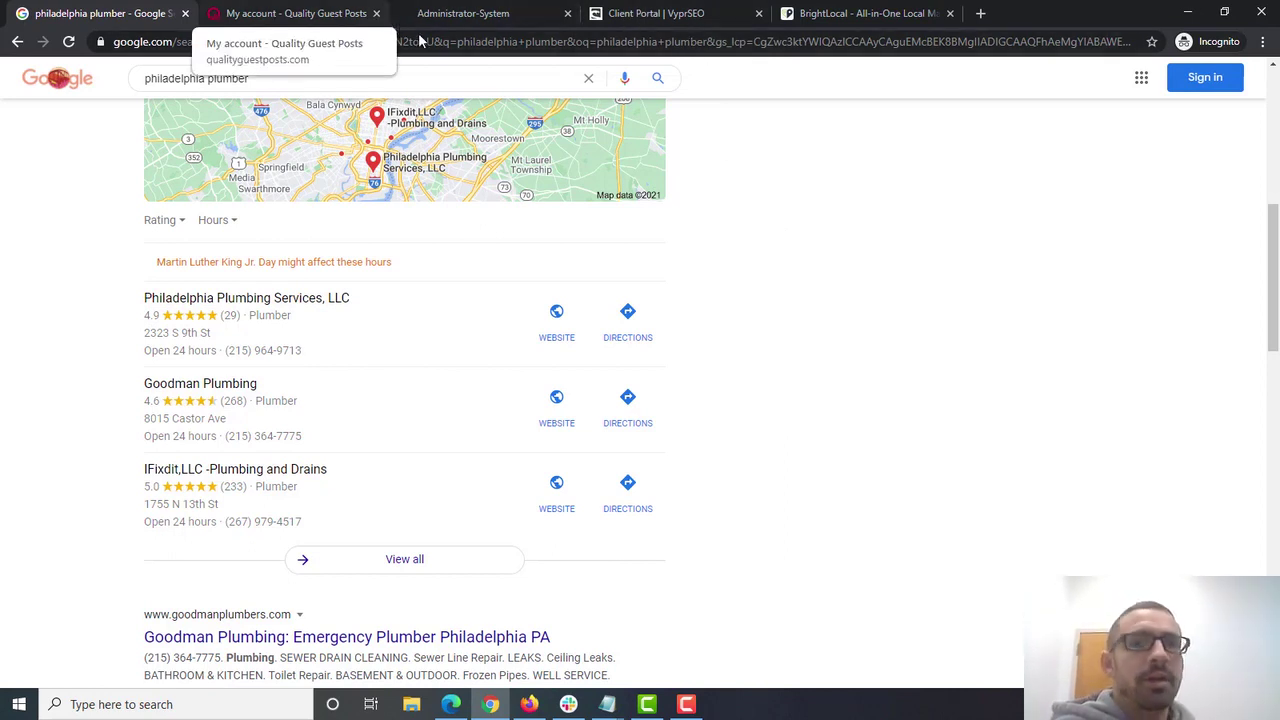
- Highlight the marketerscenter.com domain on the order form, then return to the VyprSEO dashboard
{"action": "left_click", "coordinate": [483, 12]}
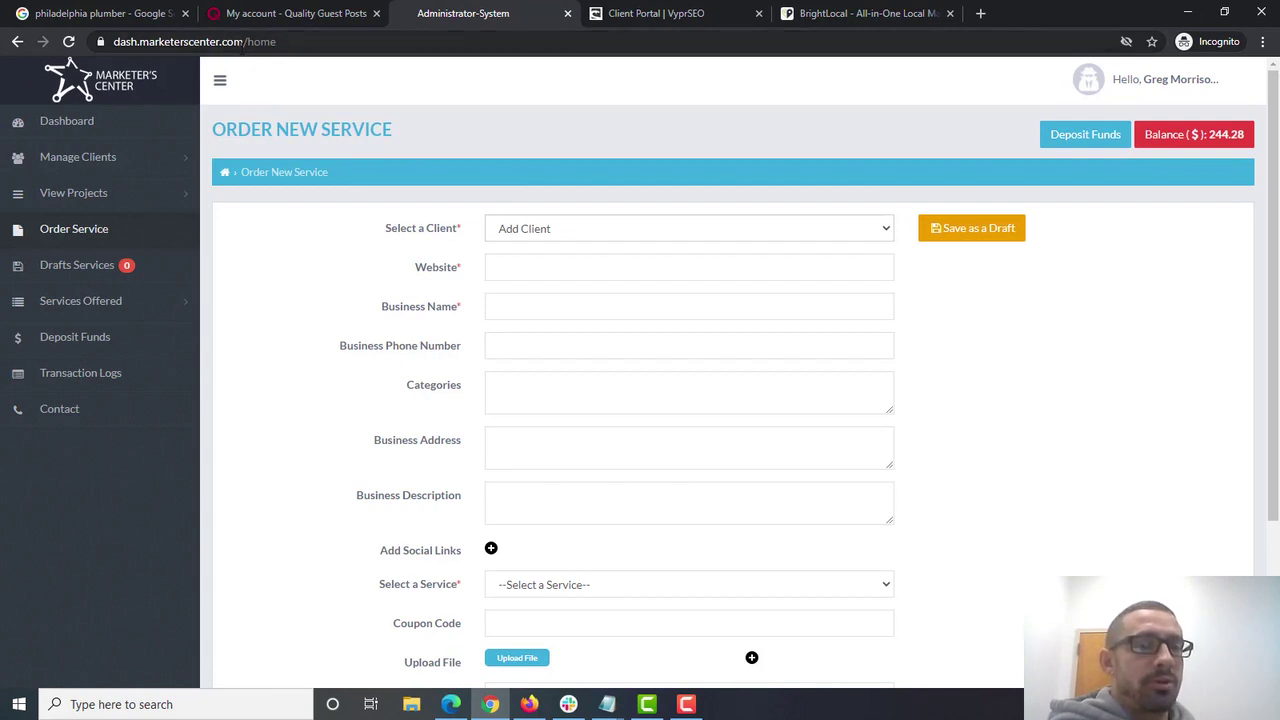
{"action": "left_click_drag", "start_coordinate": [243, 41], "coordinate": [148, 41]}
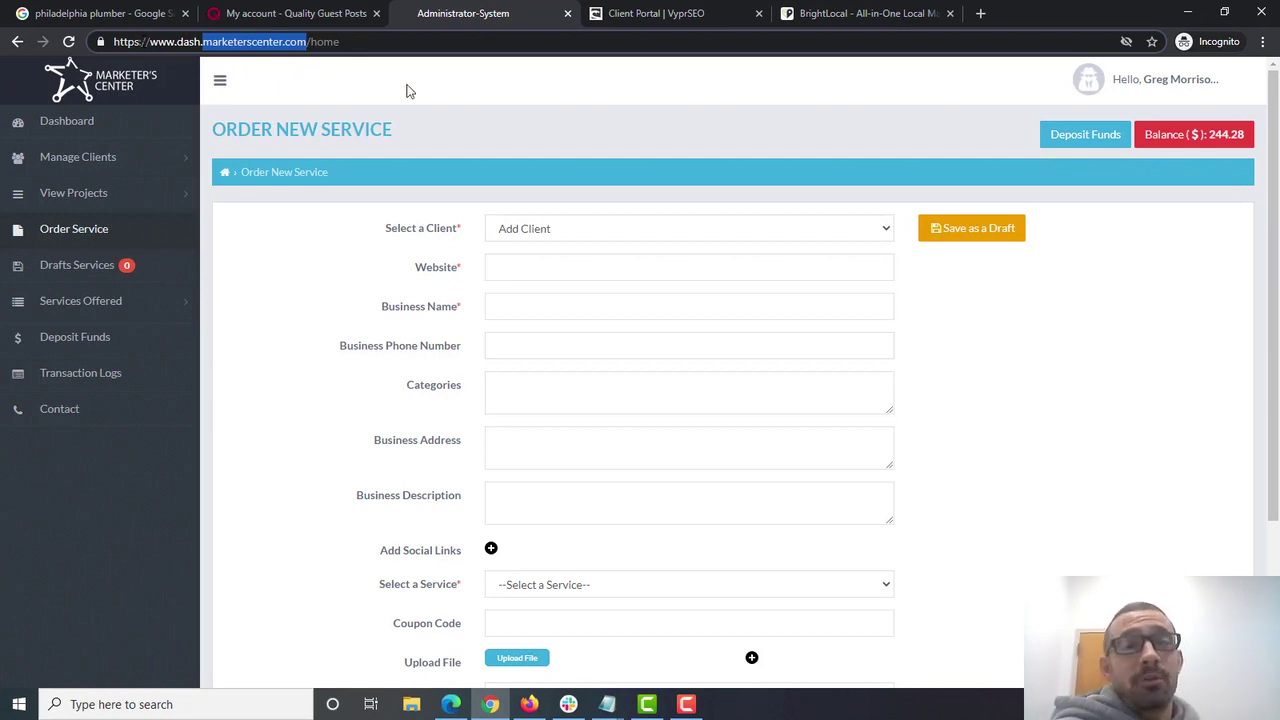
{"action": "left_click", "coordinate": [636, 14]}
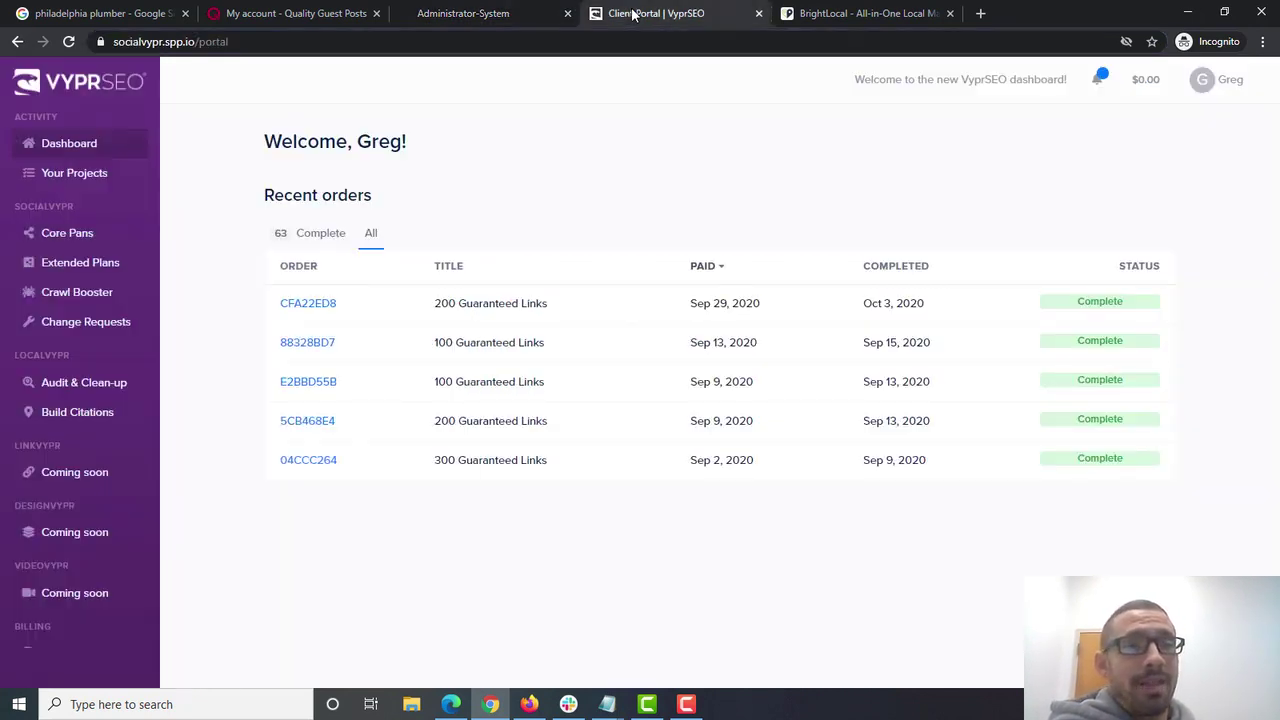
- Open VyprSEO's USA citation packages under Build Citations, then return to the Marketer's Center form
{"action": "left_click", "coordinate": [100, 420]}
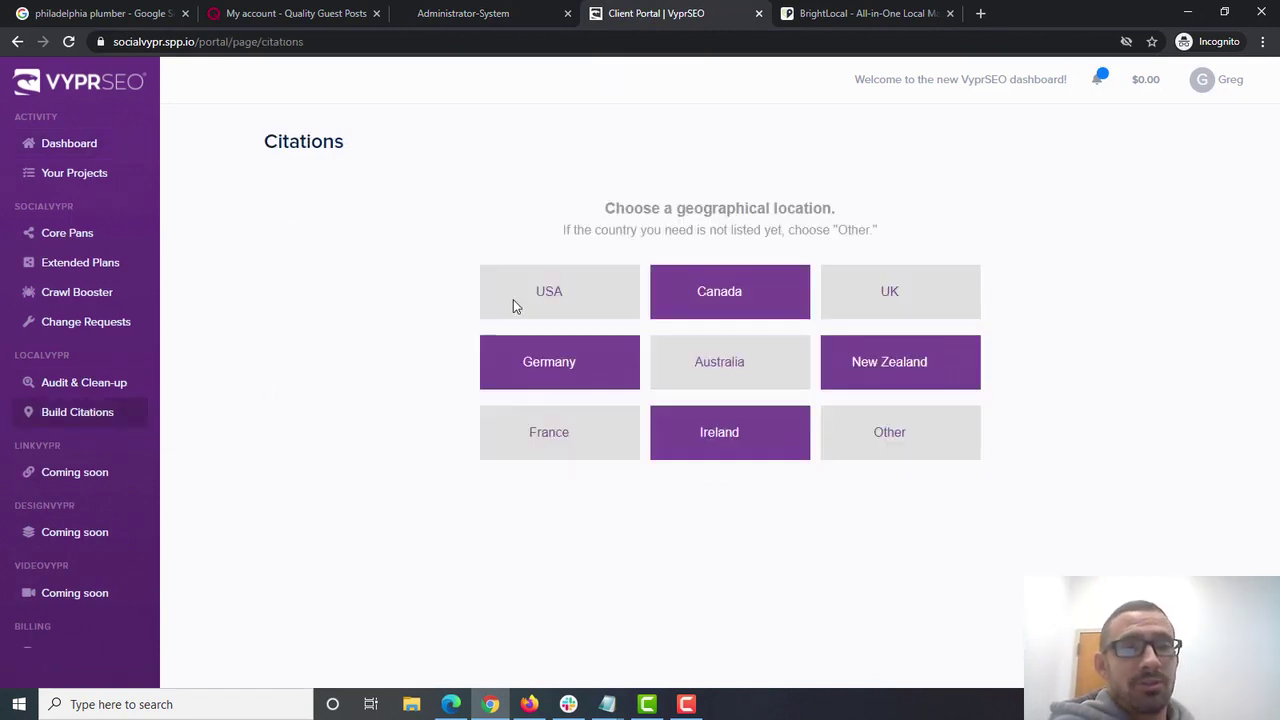
{"action": "left_click", "coordinate": [556, 298]}
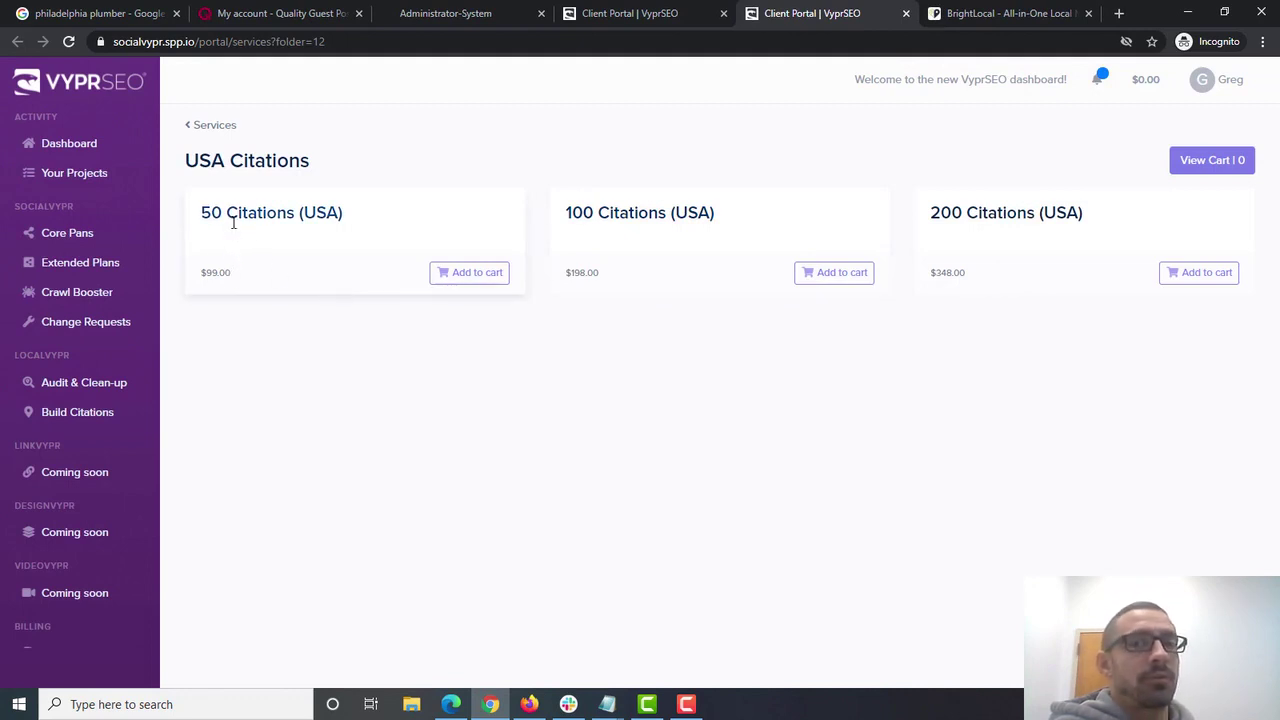
{"action": "left_click", "coordinate": [508, 15]}
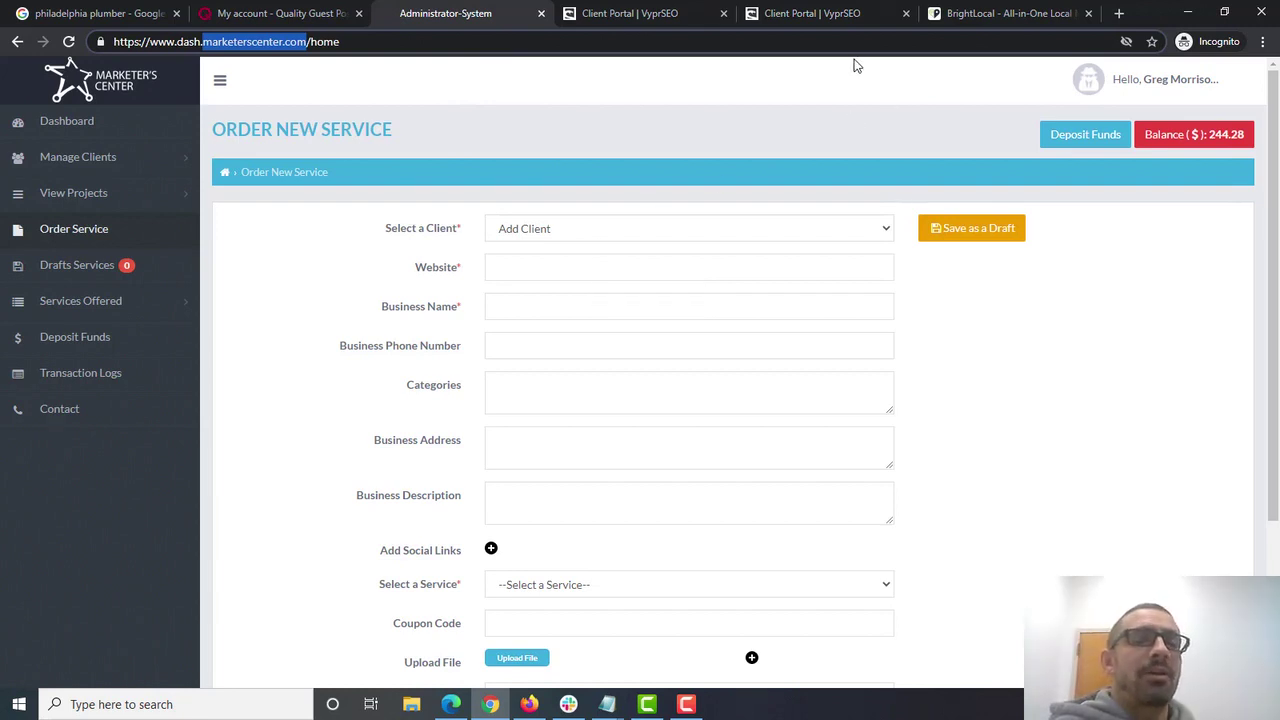
{"action": "left_click", "coordinate": [990, 9]}
{"action": "mouse_move", "coordinate": [535, 110]}
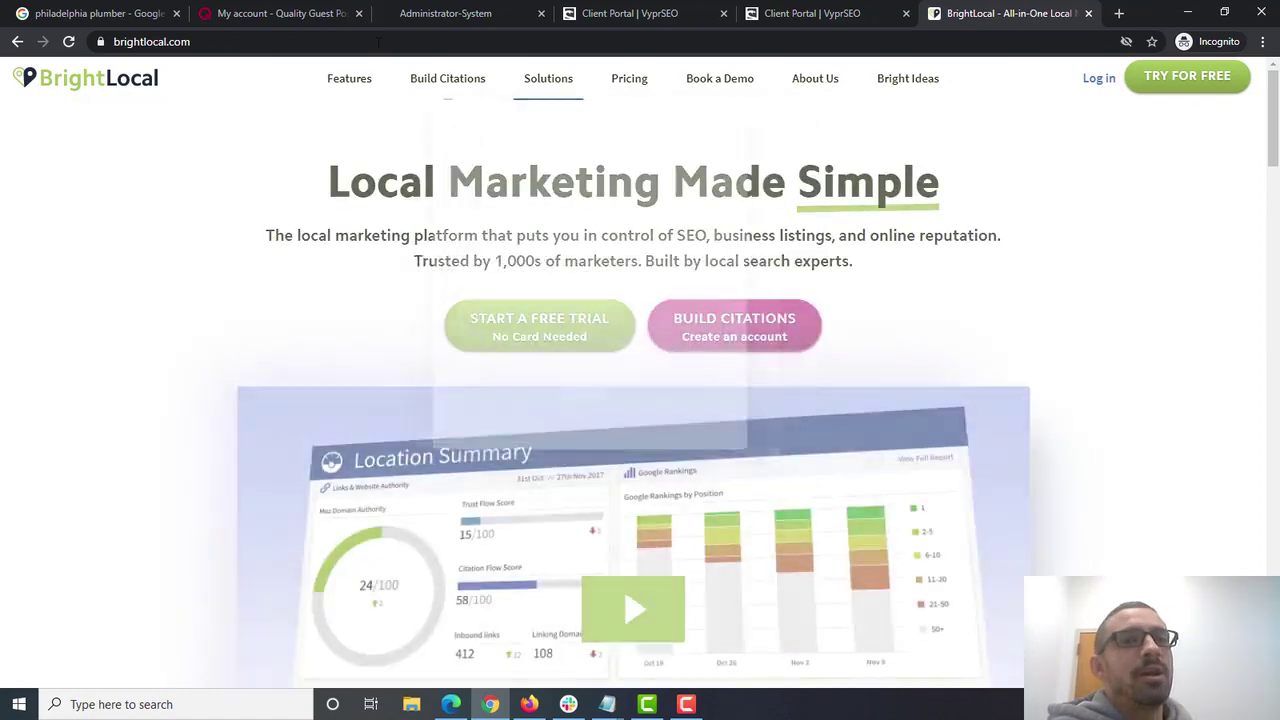
{"action": "left_click", "coordinate": [408, 8]}
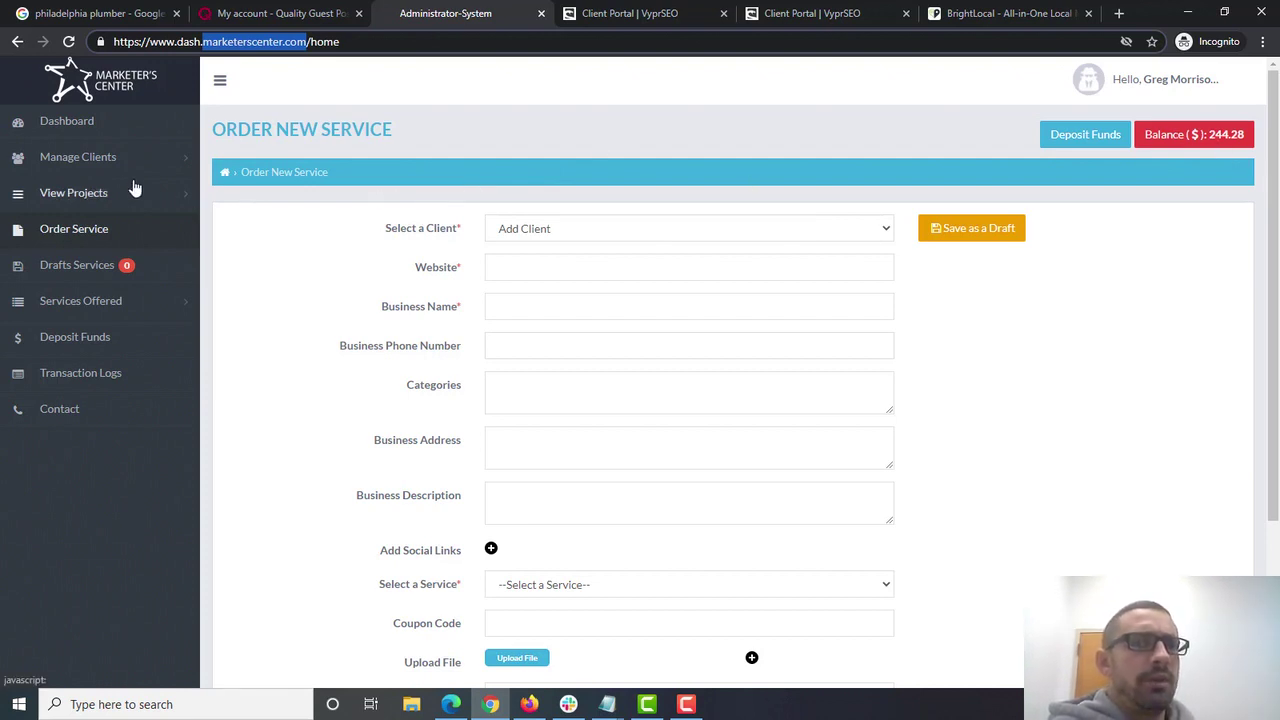
{"action": "left_click", "coordinate": [75, 228]}
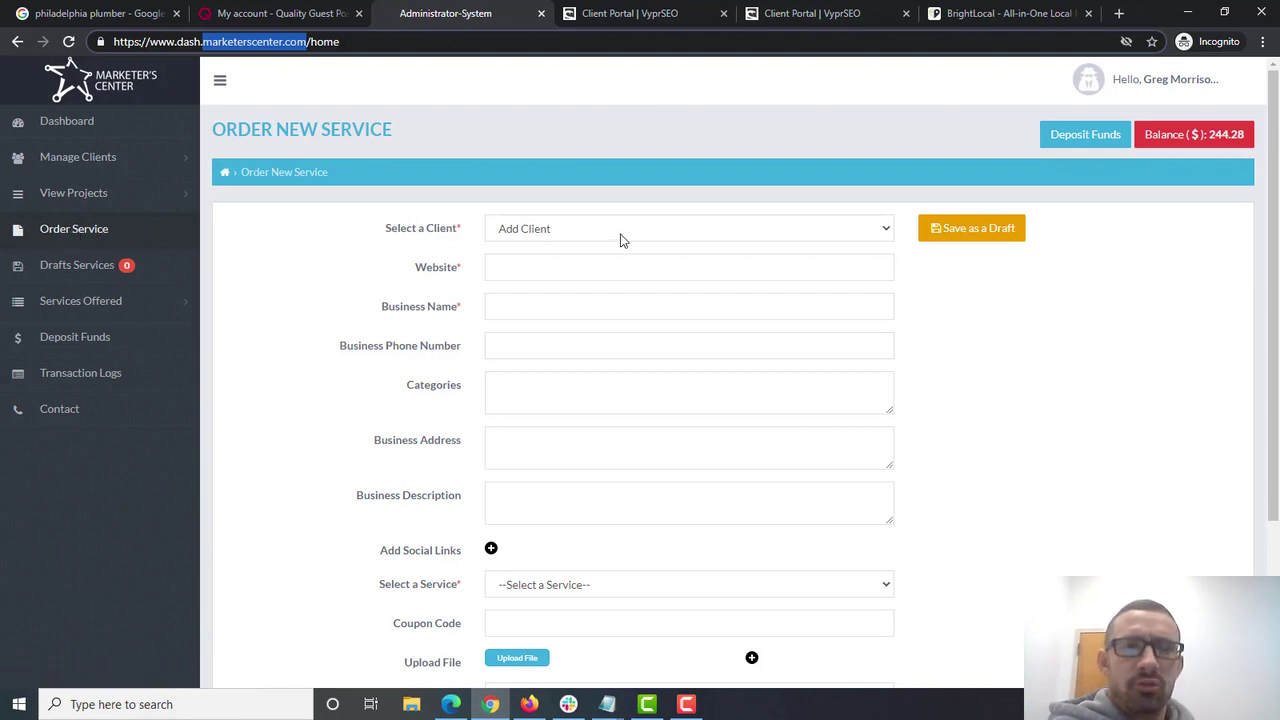
{"action": "left_click", "coordinate": [544, 268]}
{"action": "type", "text": "https"}
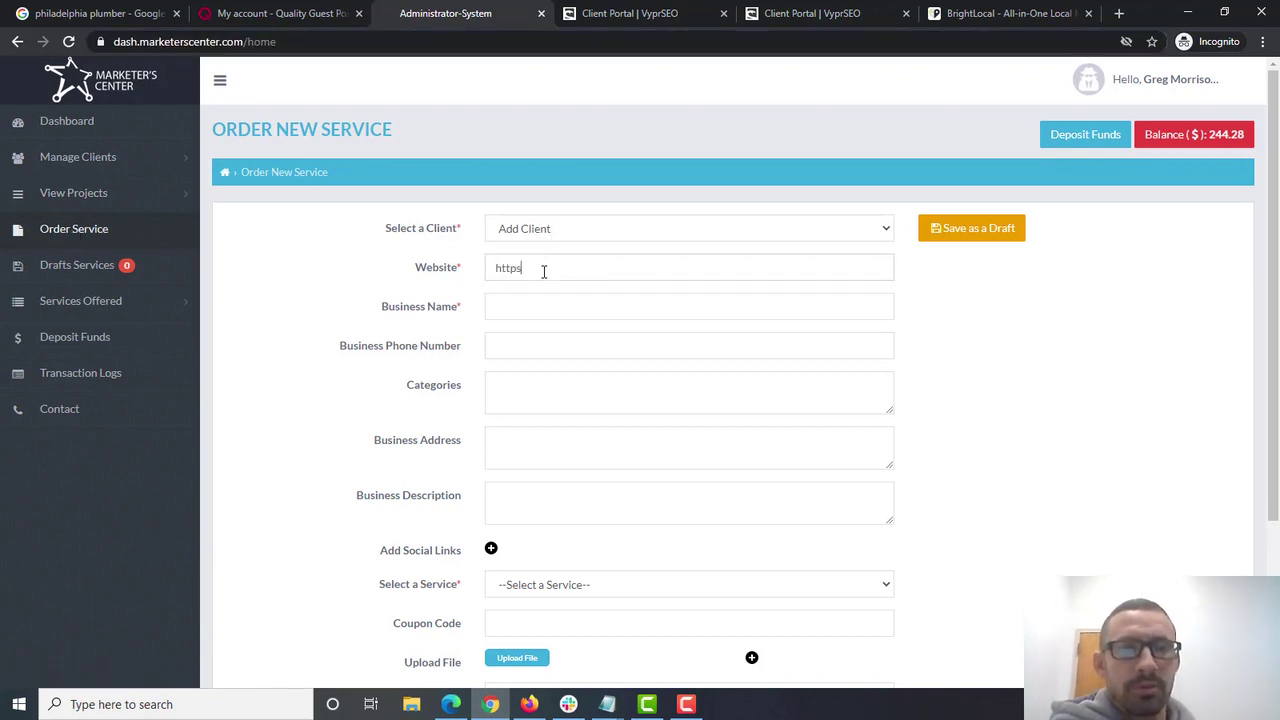
{"action": "type", "text": "://www."}
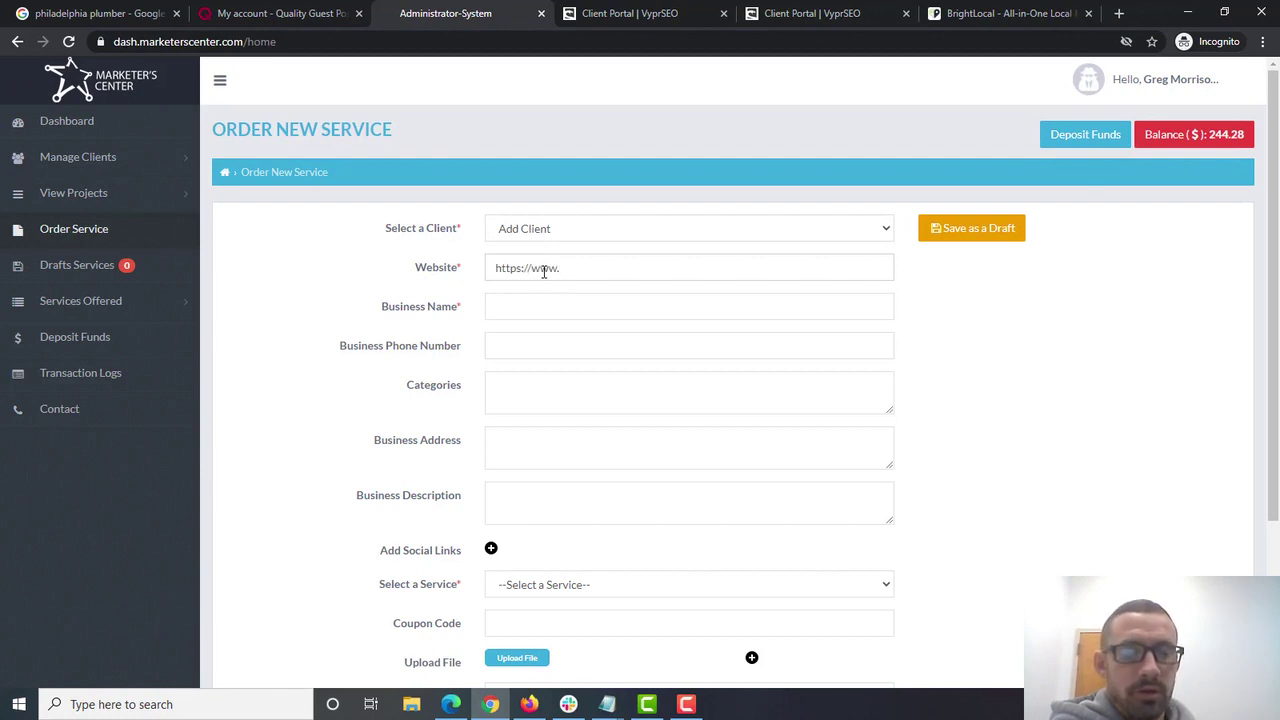
{"action": "type", "text": "landenberg"}
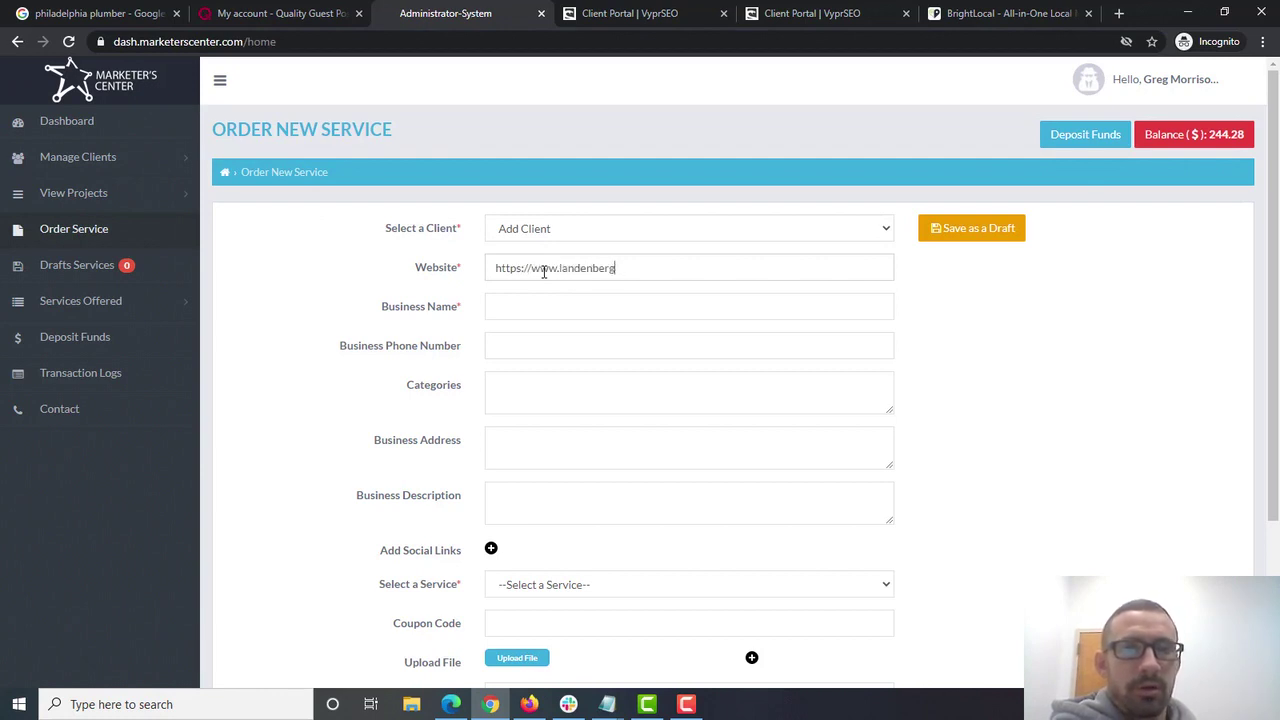
{"action": "type", "text": "seoagency.co"}
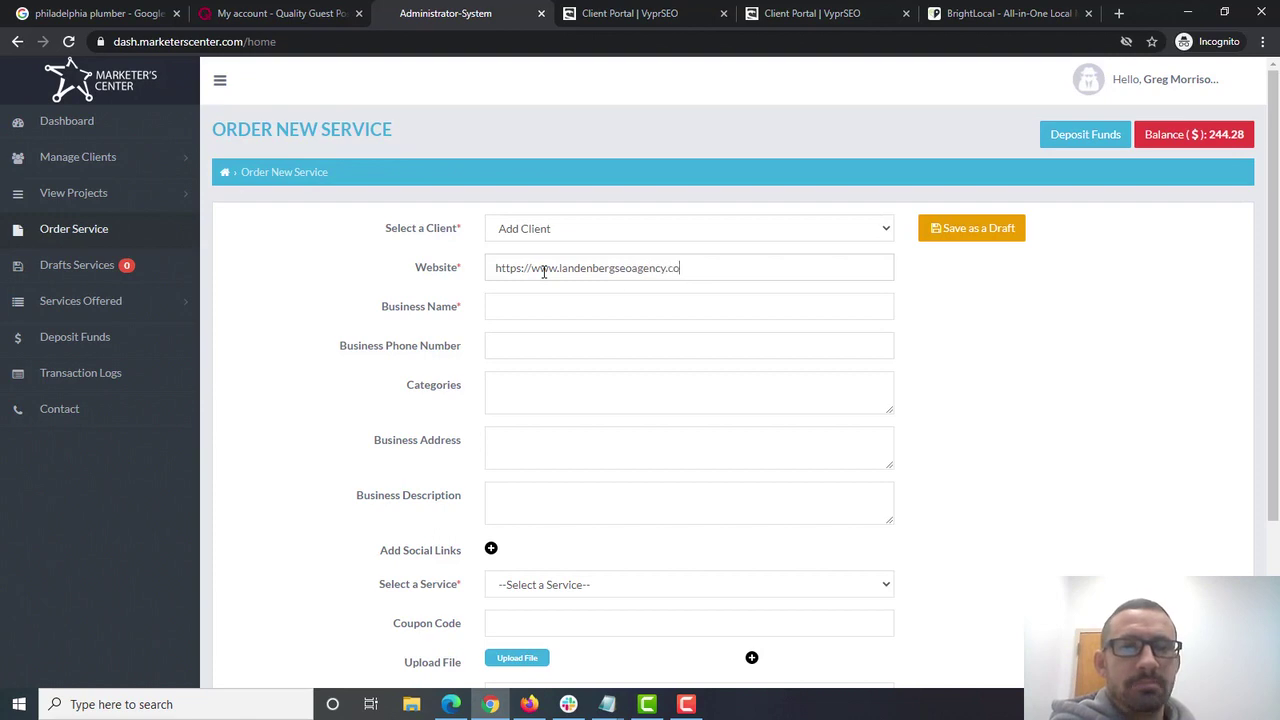
{"action": "type", "text": "m"}
- Load landenbergseoagency.com in a new tab and paste its URL into the order form's Website field
{"action": "key", "text": "ctrl+t"}
{"action": "type", "text": "lan"}
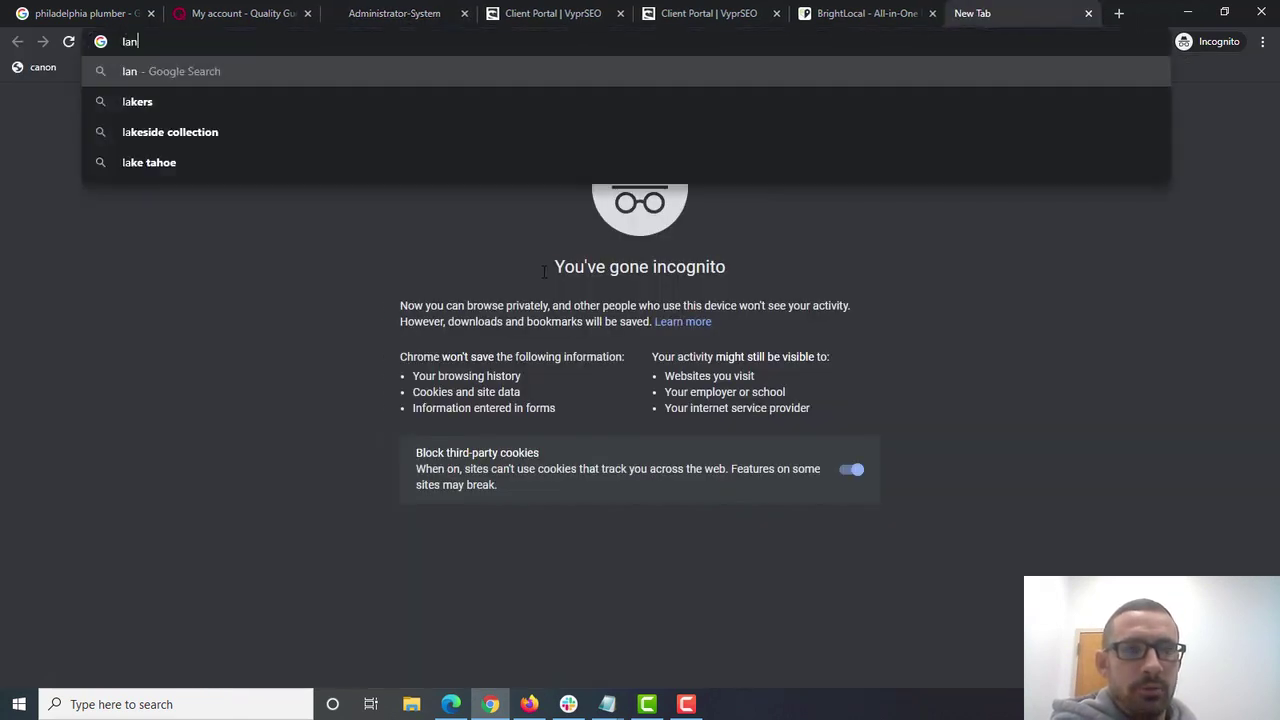
{"action": "type", "text": "denbergseoagency"}
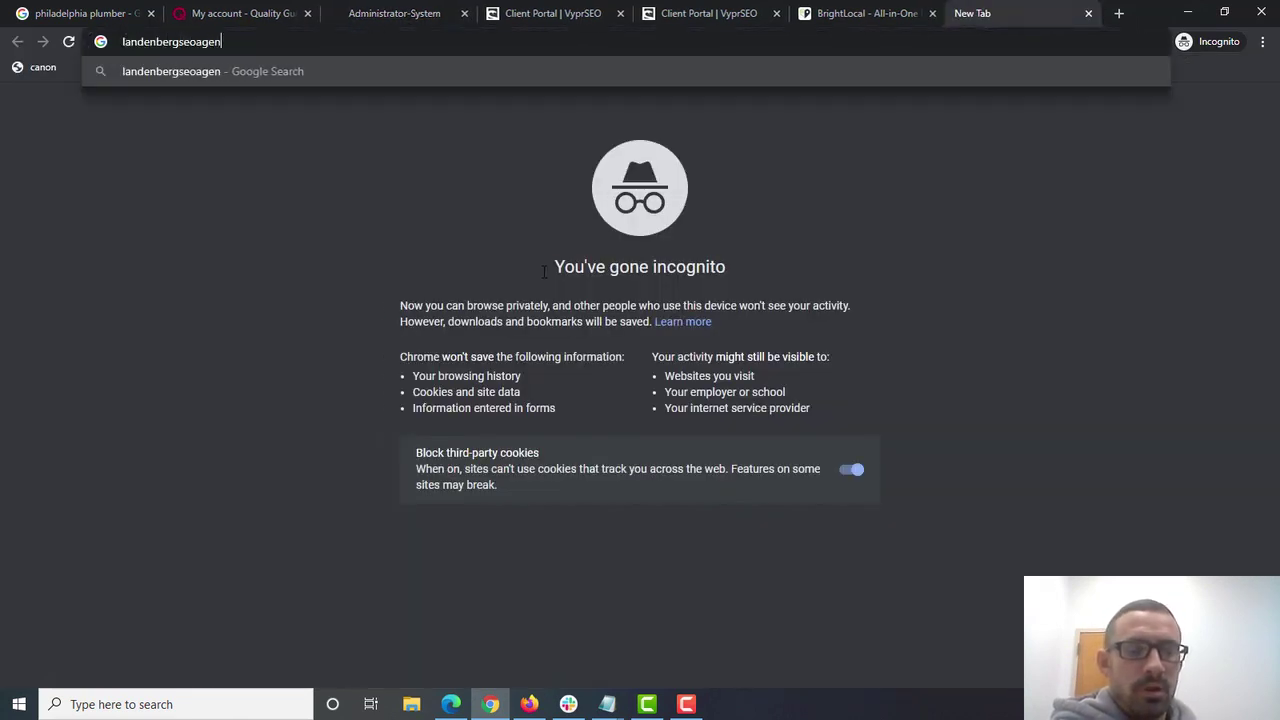
{"action": "key", "text": "BackSpace"}
{"action": "key", "text": "BackSpace"}
{"action": "type", "text": "cy.com"}
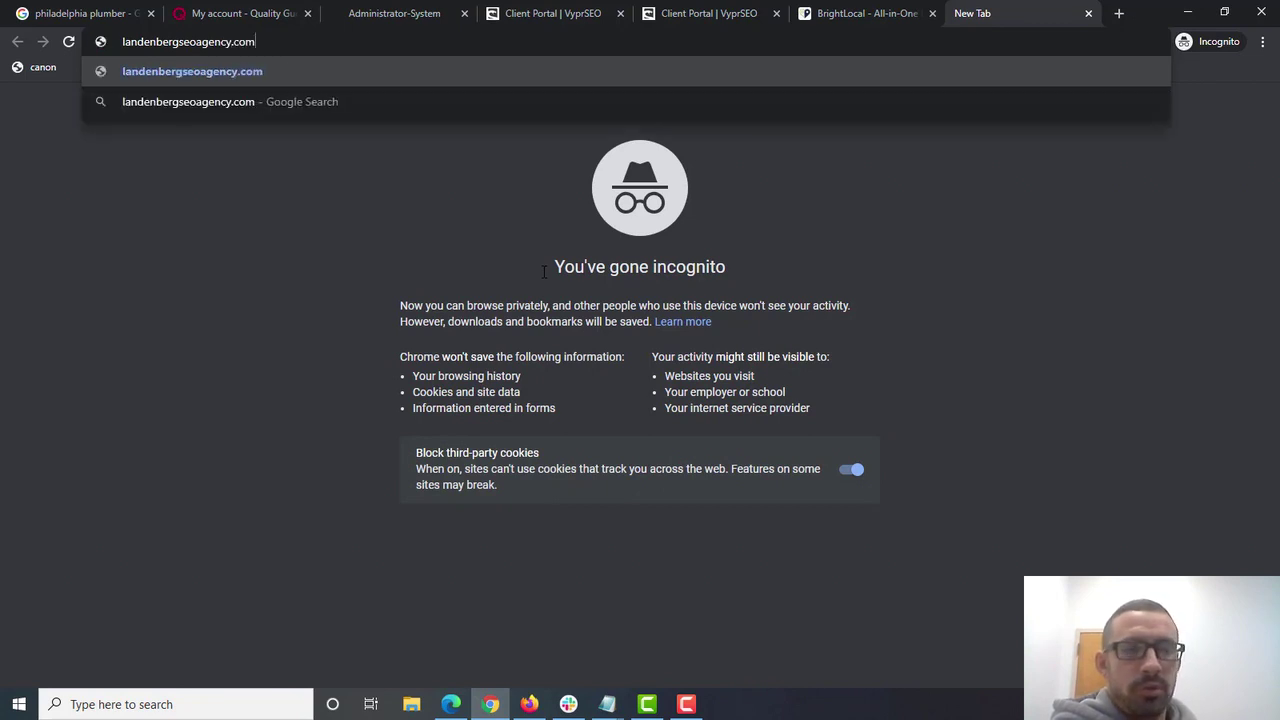
{"action": "key", "text": "Return"}
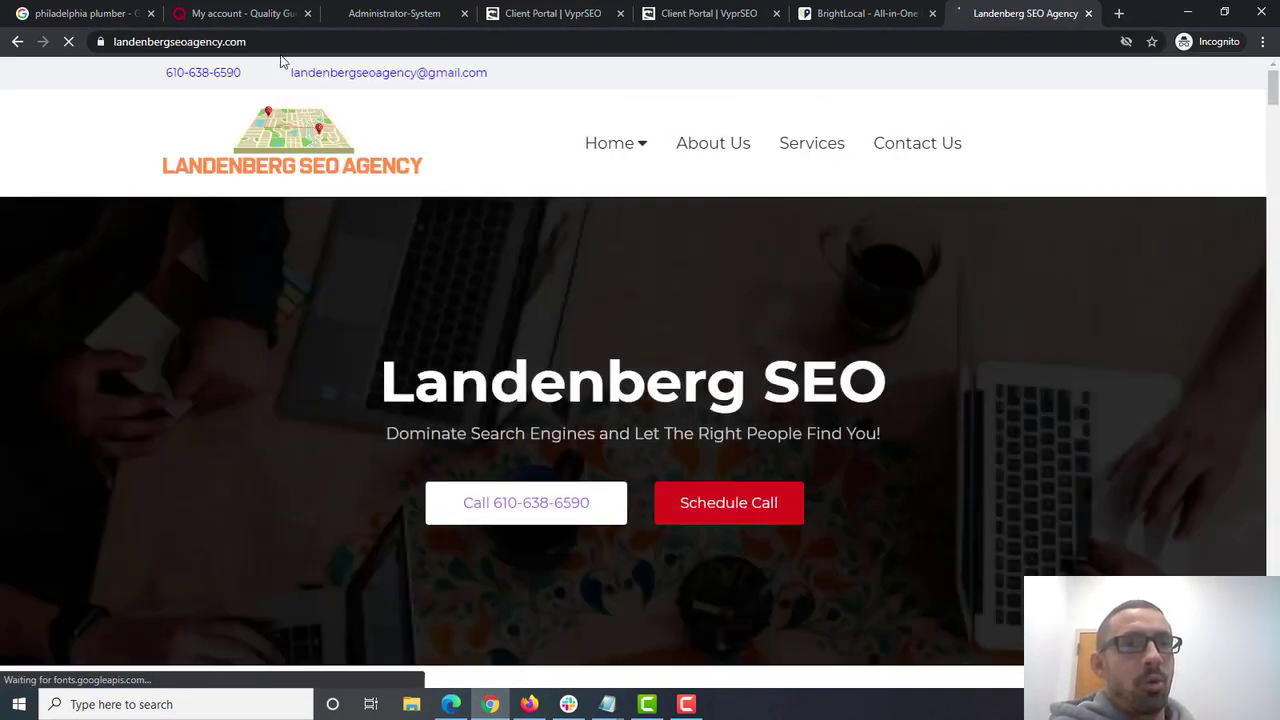
{"action": "left_click", "coordinate": [306, 41]}
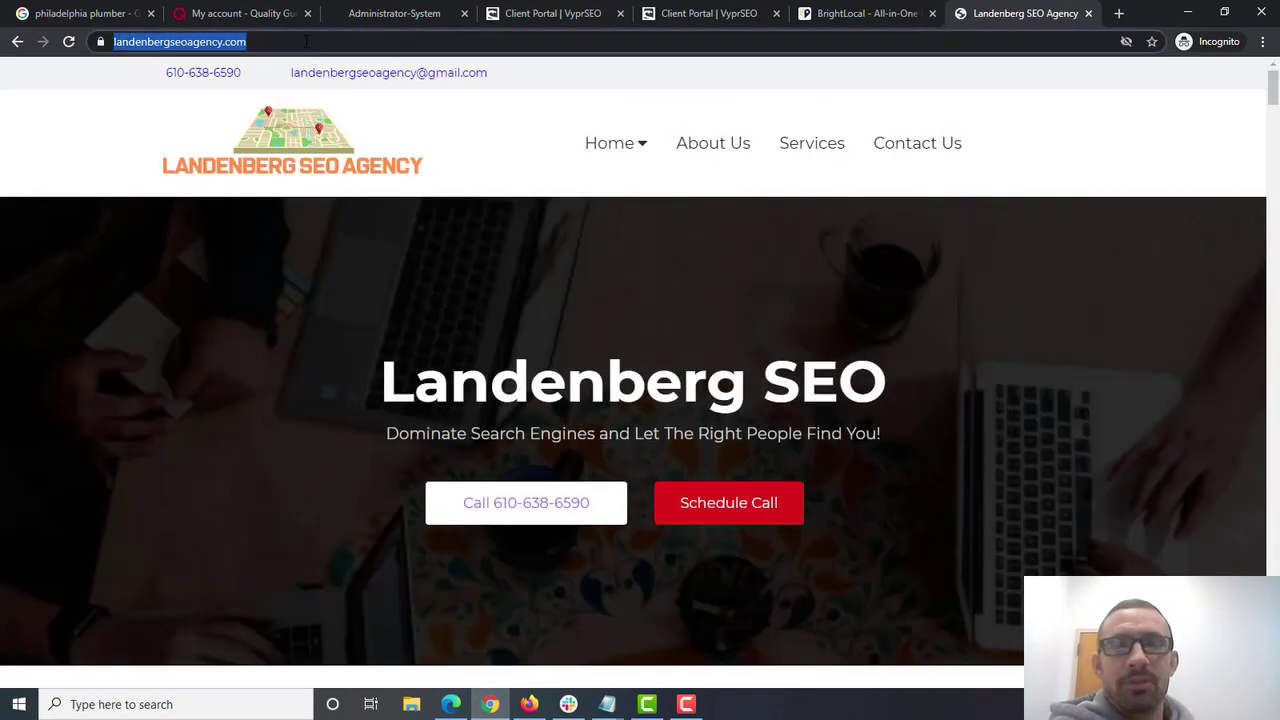
{"action": "left_click", "coordinate": [408, 12]}
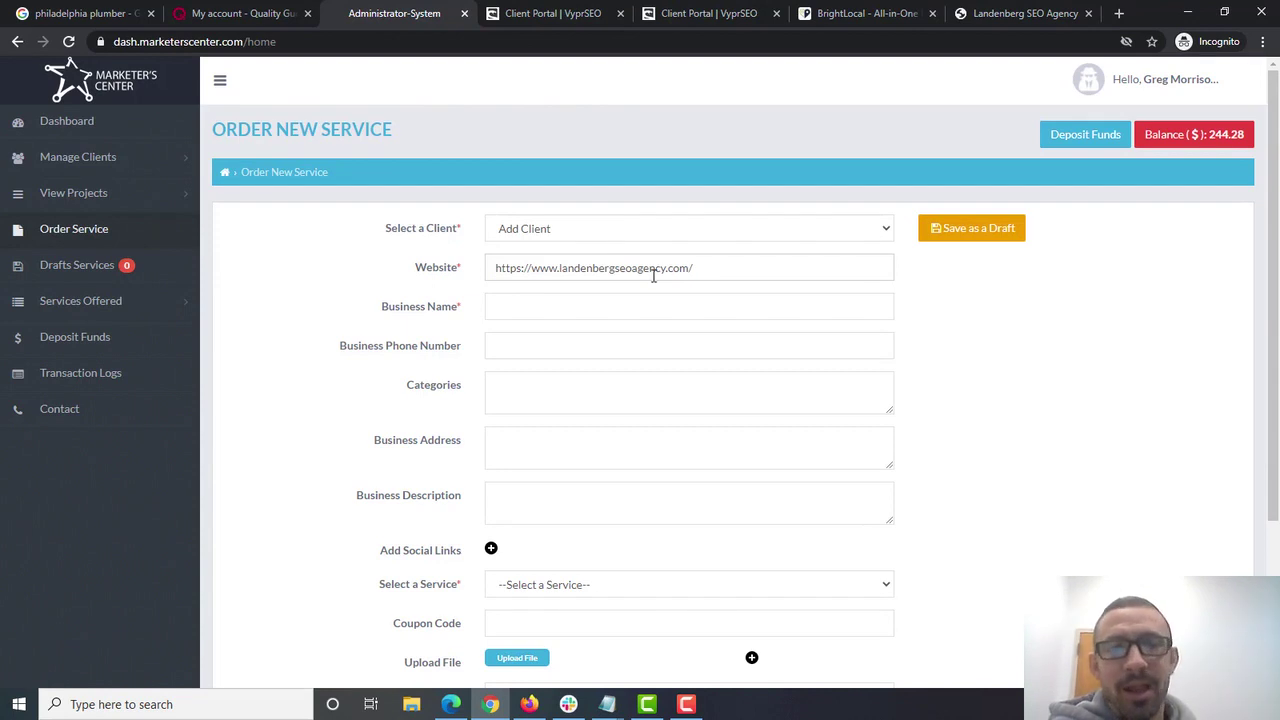
- Enter Business Name 'Landenberg SEO Agency' and the agency's business phone number
{"action": "left_click", "coordinate": [617, 305]}
{"action": "type", "text": "Landenbe"}
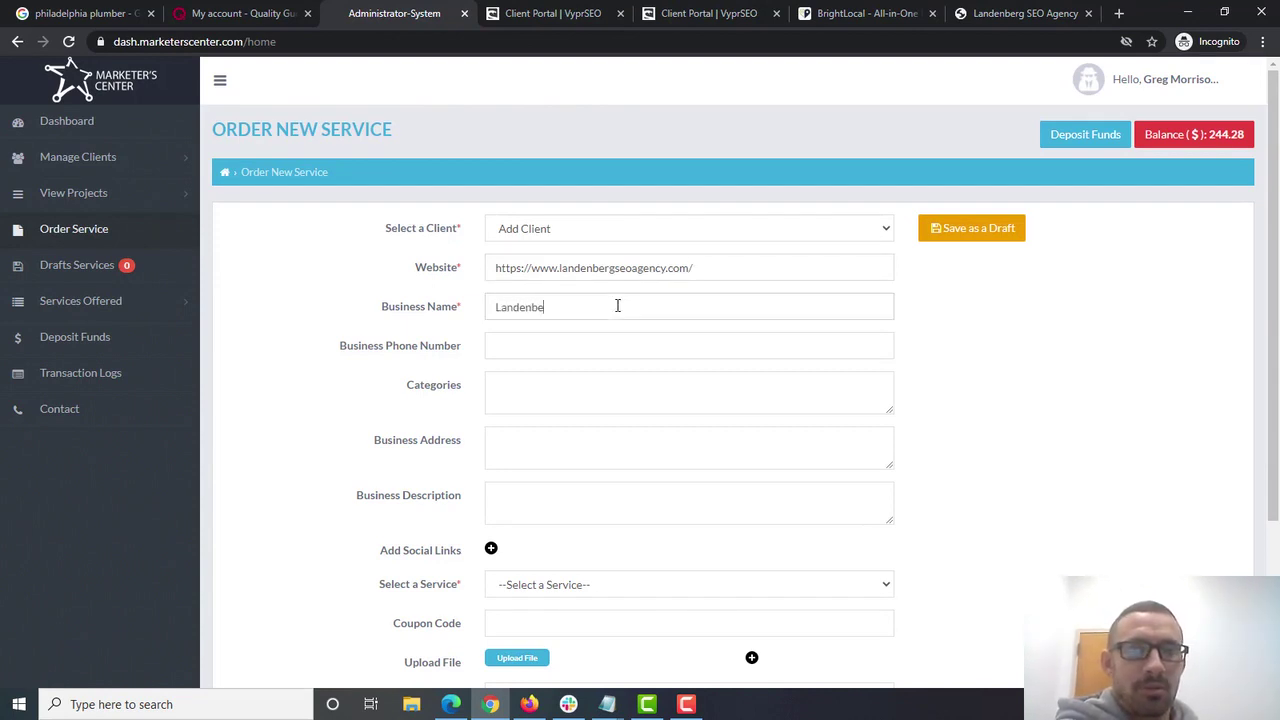
{"action": "type", "text": "rg SEO Agency"}
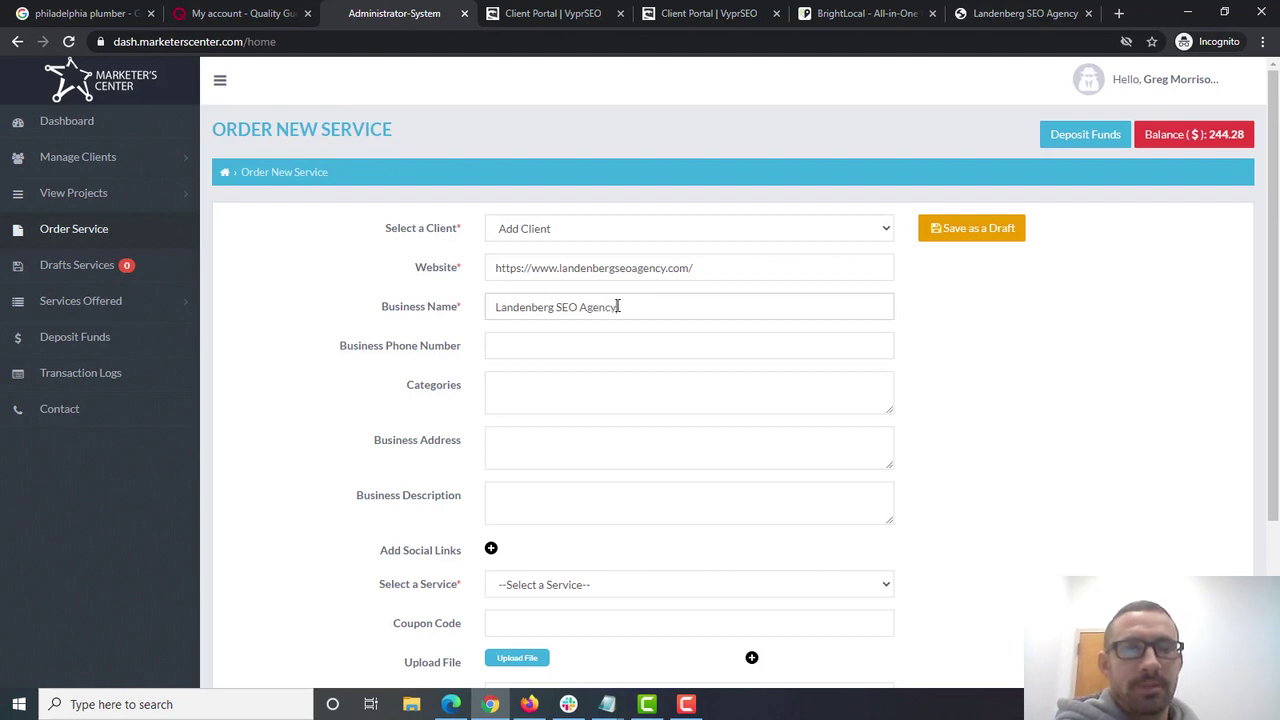
{"action": "left_click", "coordinate": [571, 343]}
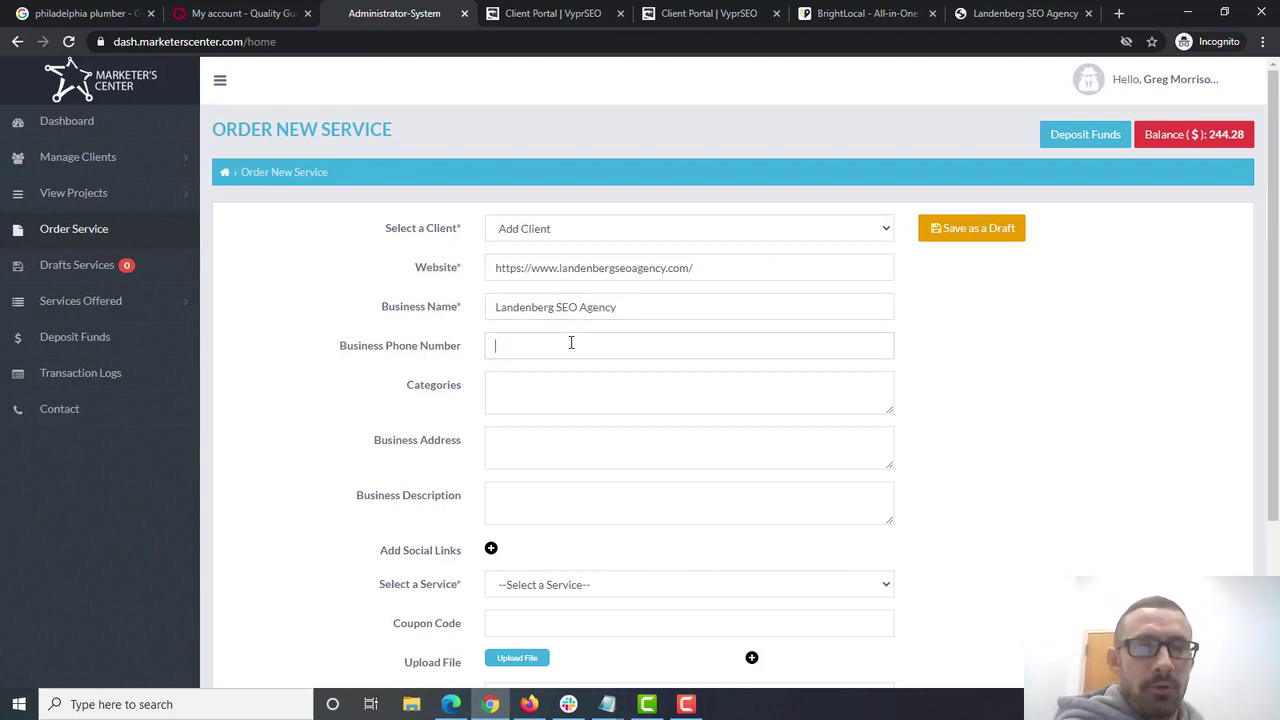
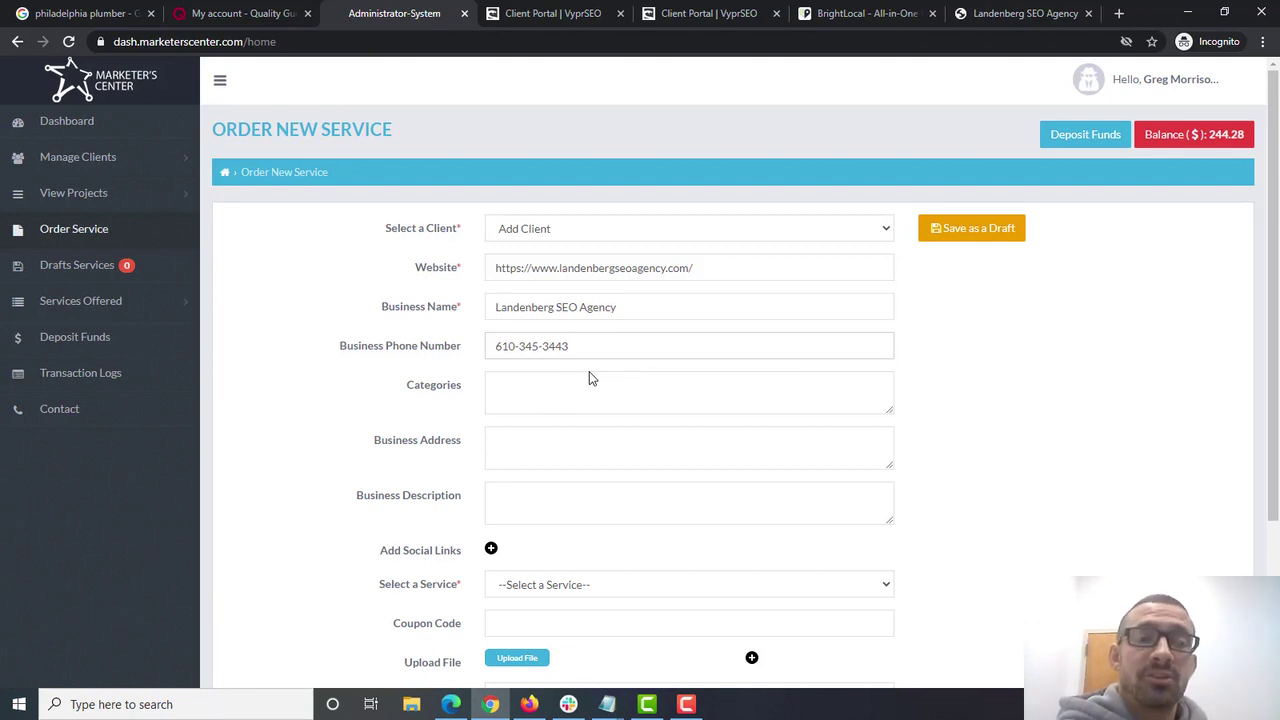
{"action": "left_click_drag", "start_coordinate": [597, 346], "coordinate": [466, 343]}
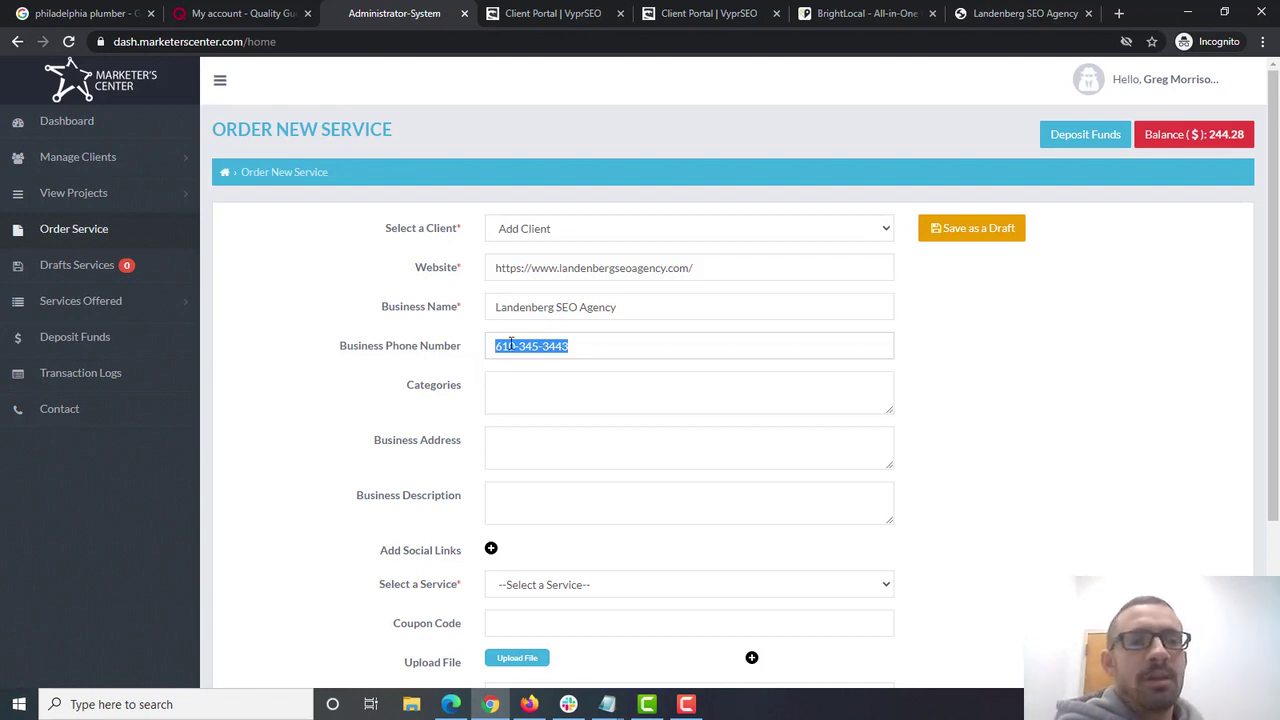
{"action": "left_click_drag", "start_coordinate": [616, 352], "coordinate": [480, 366]}
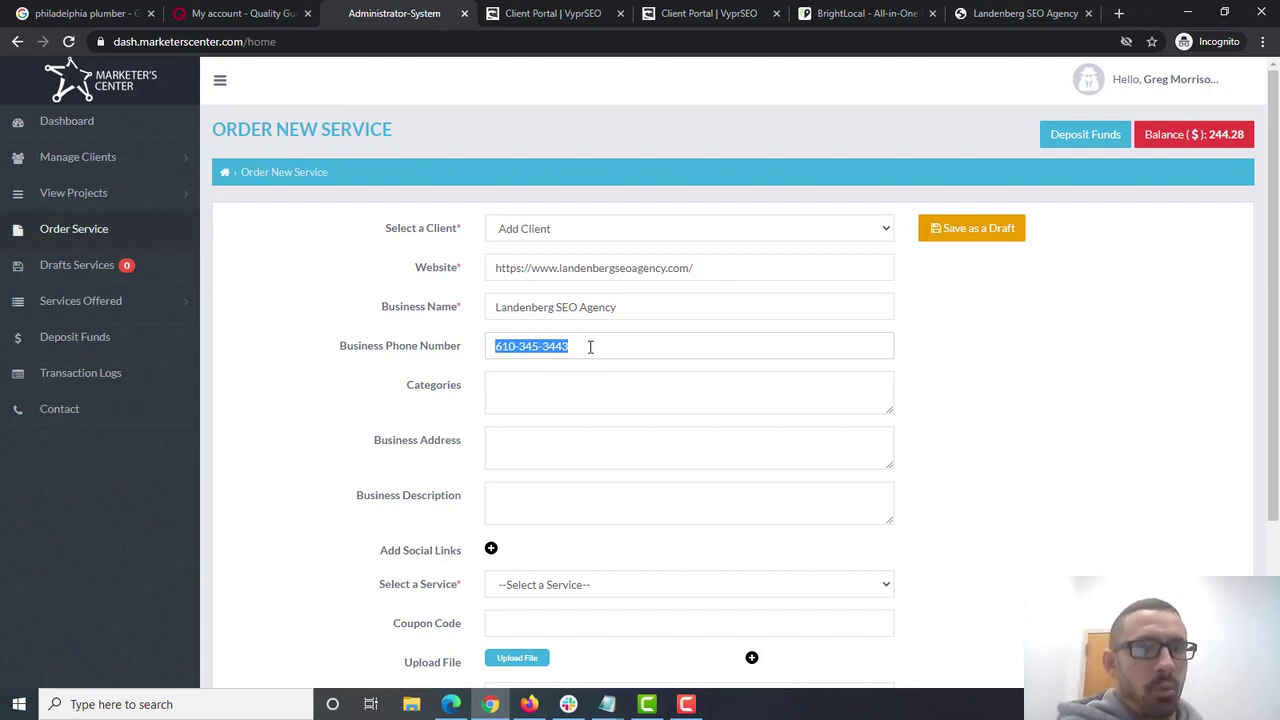
{"action": "left_click_drag", "start_coordinate": [600, 346], "coordinate": [459, 355]}
- Fill the order form's Categories field with 'Search Engine Optimization'
{"action": "left_click", "coordinate": [513, 382]}
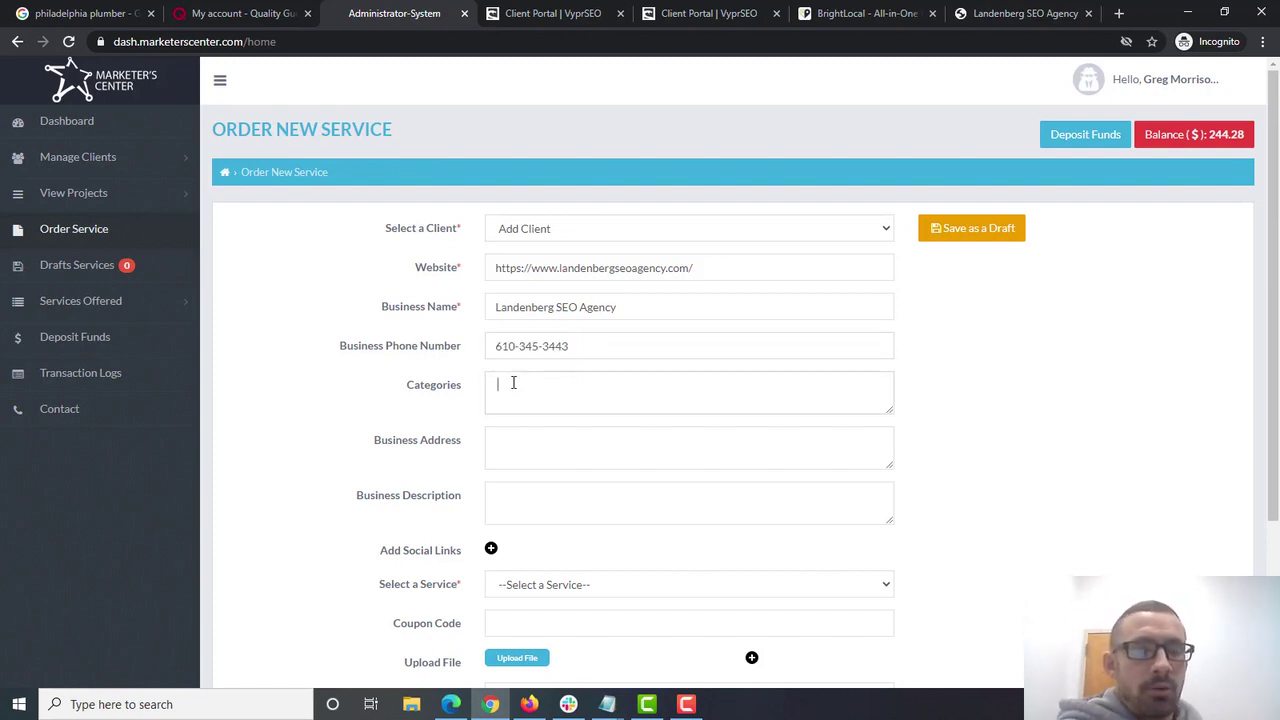
{"action": "type", "text": "Search Engine"}
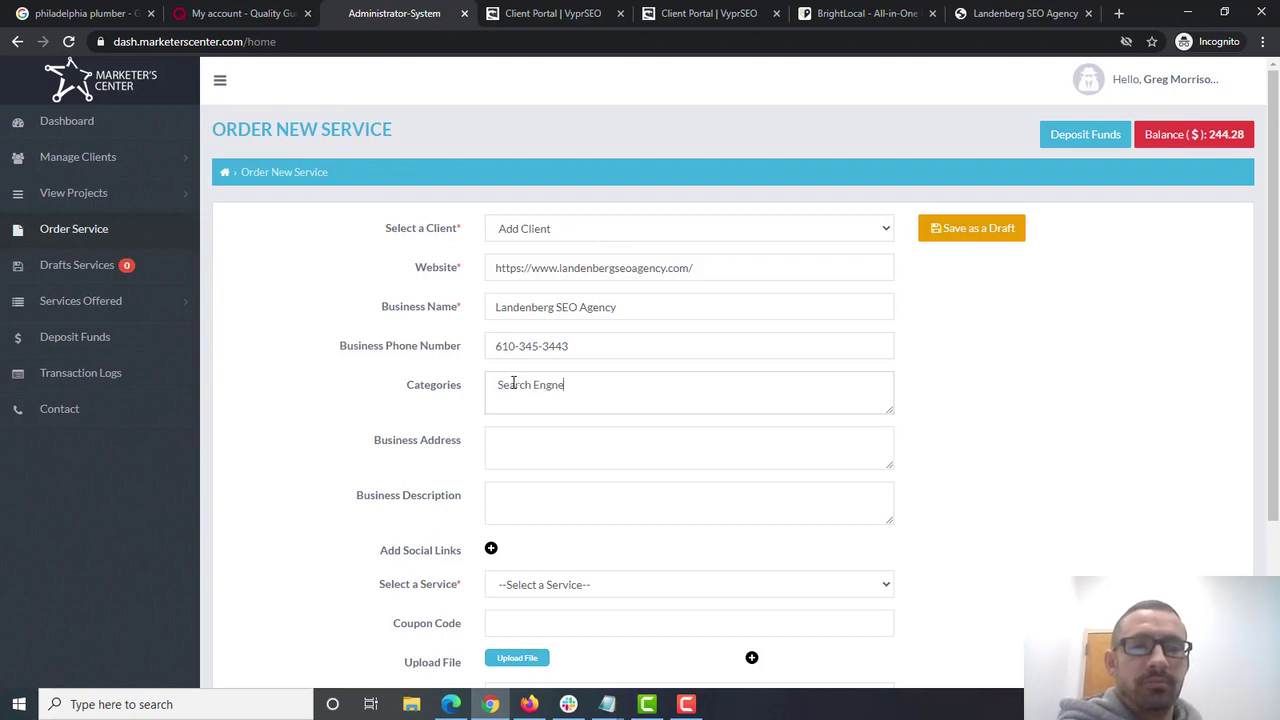
{"action": "type", "text": " Optimi"}
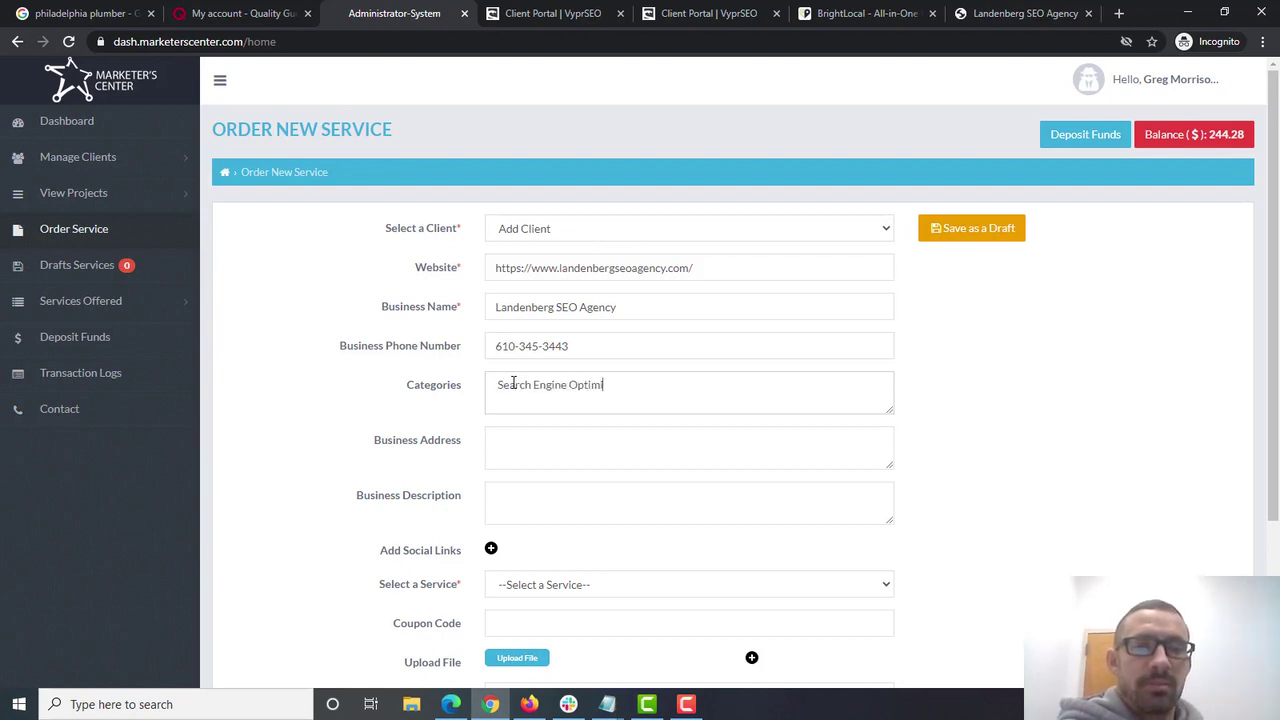
{"action": "type", "text": "zatr"}
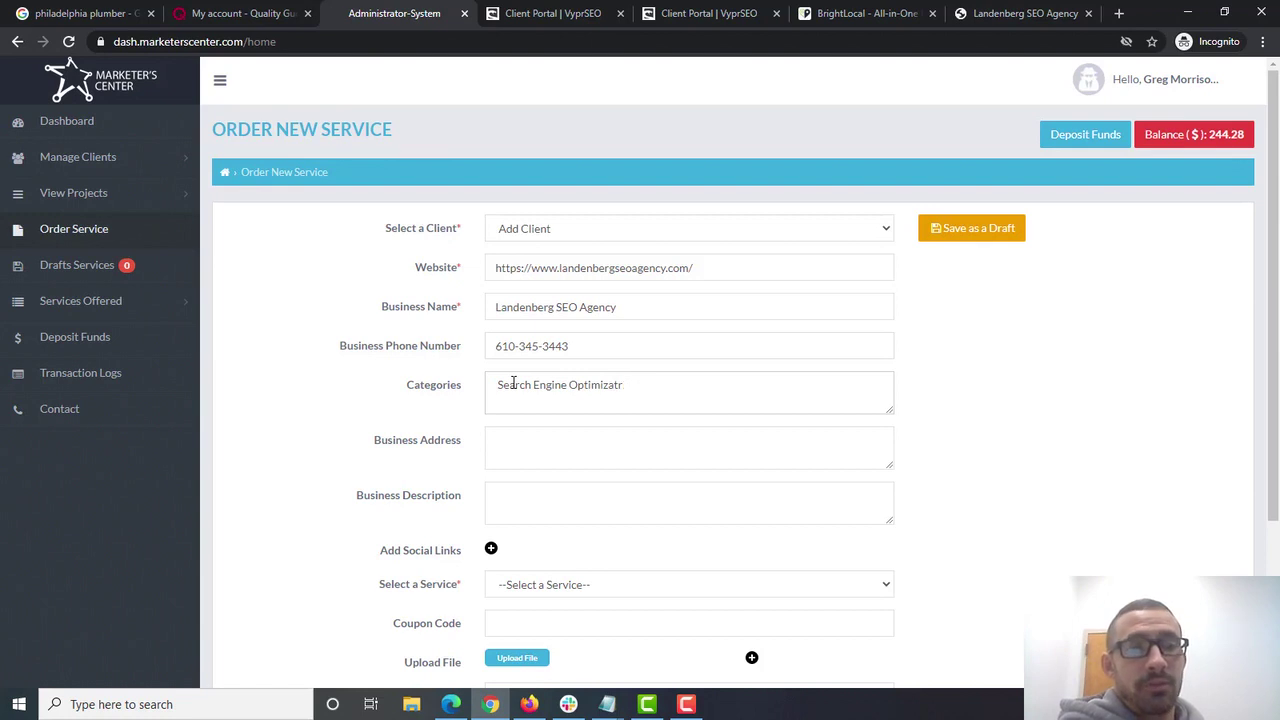
{"action": "type", "text": "ionion"}
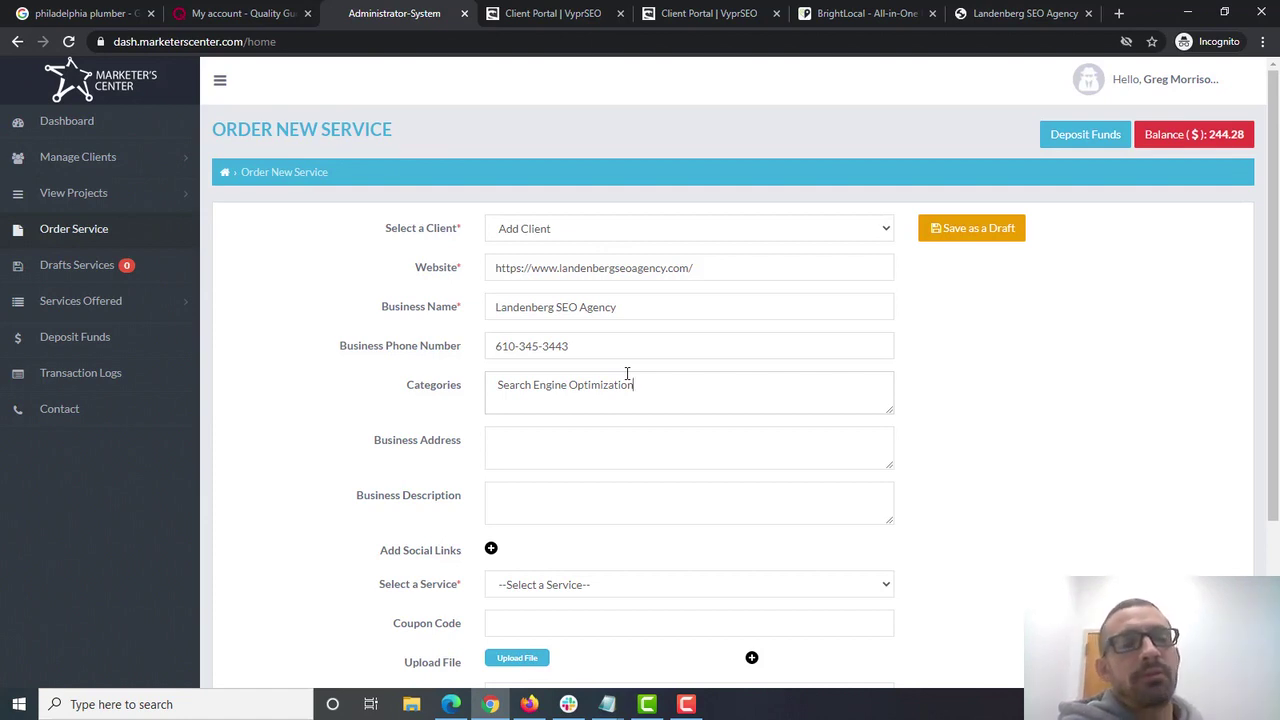
{"action": "left_click", "coordinate": [551, 442]}
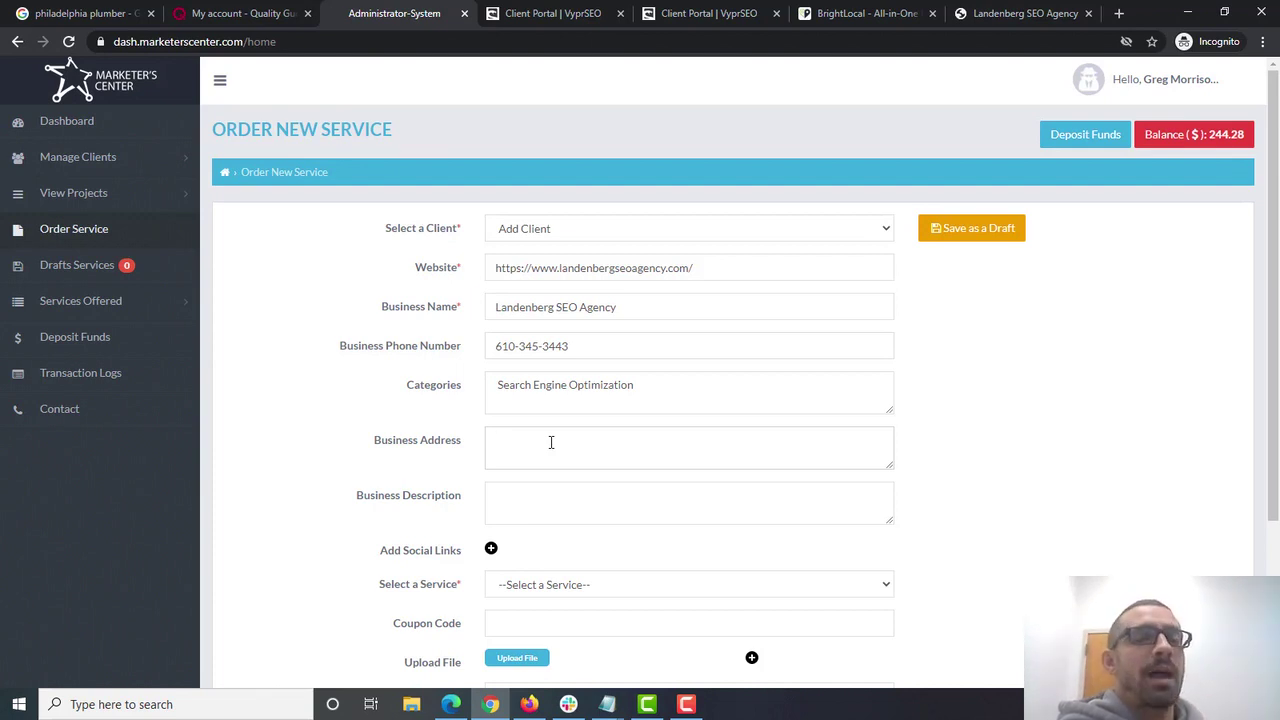
- Fill in the Business Address with the agency's two-line Landenberg, PA street address and ZIP
{"action": "type", "text": "123 Del Lane "}
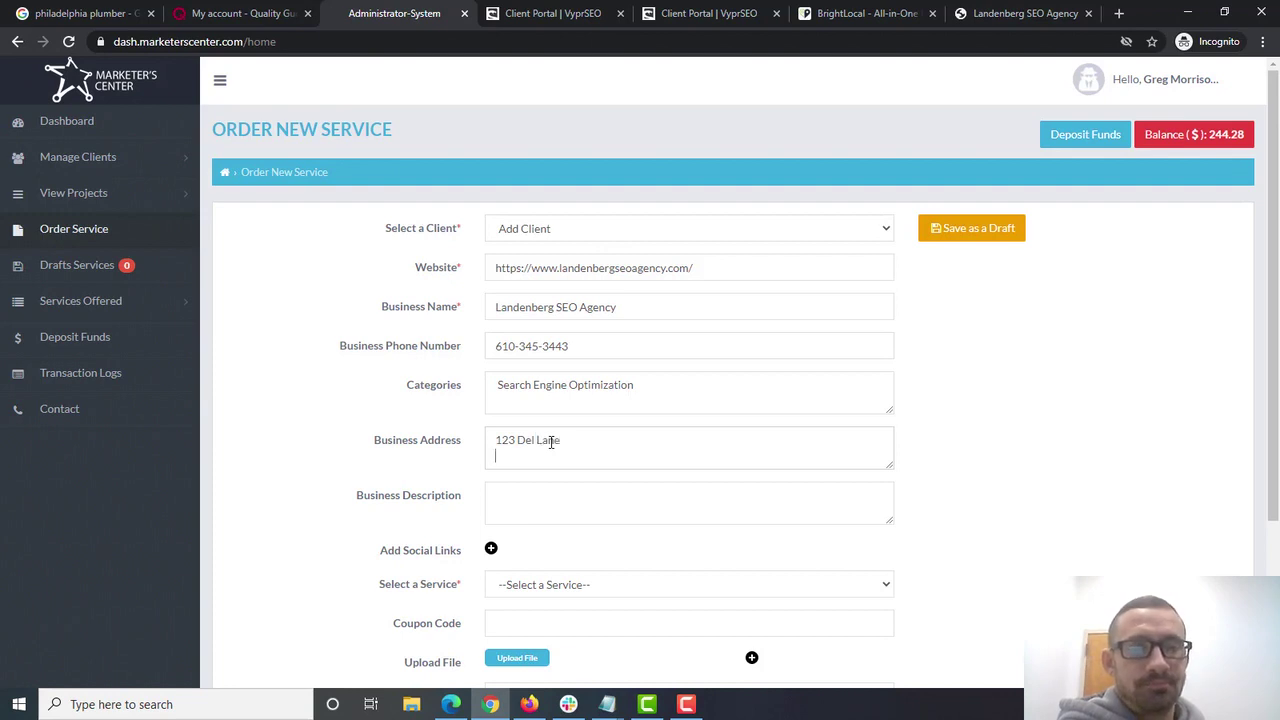
{"action": "type", "text": "Landenberg,"}
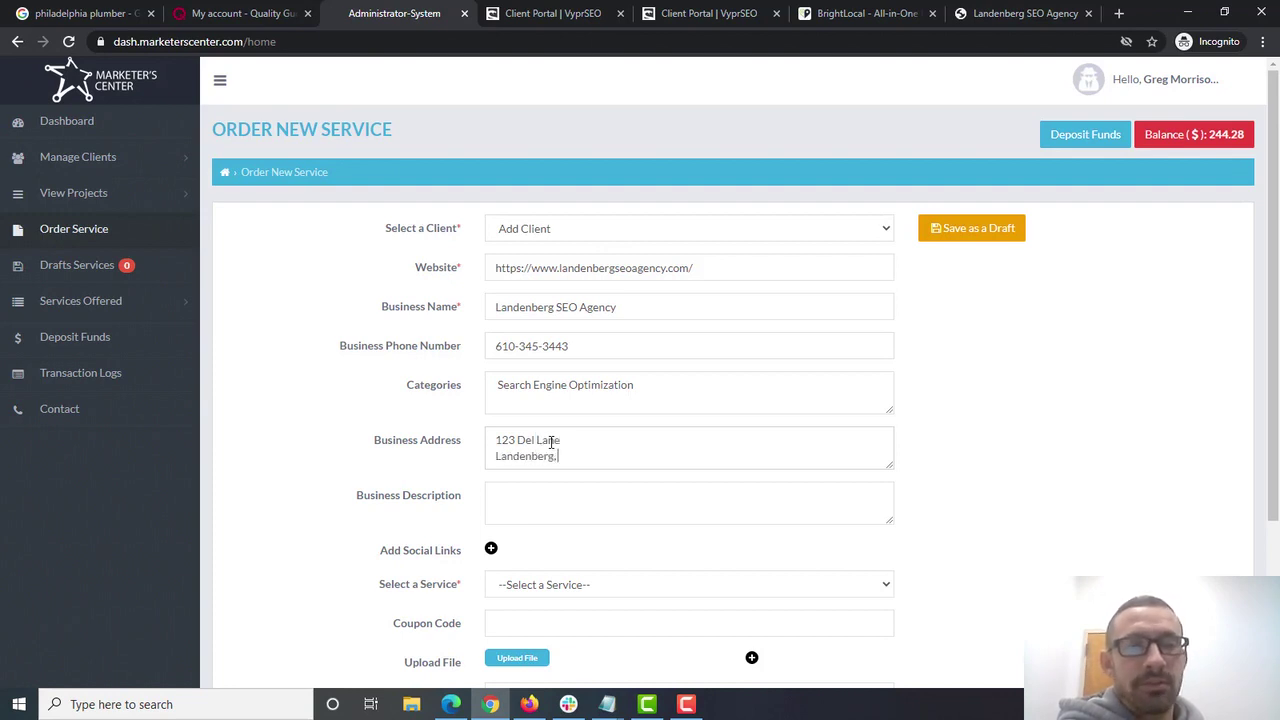
{"action": "type", "text": " PA"}
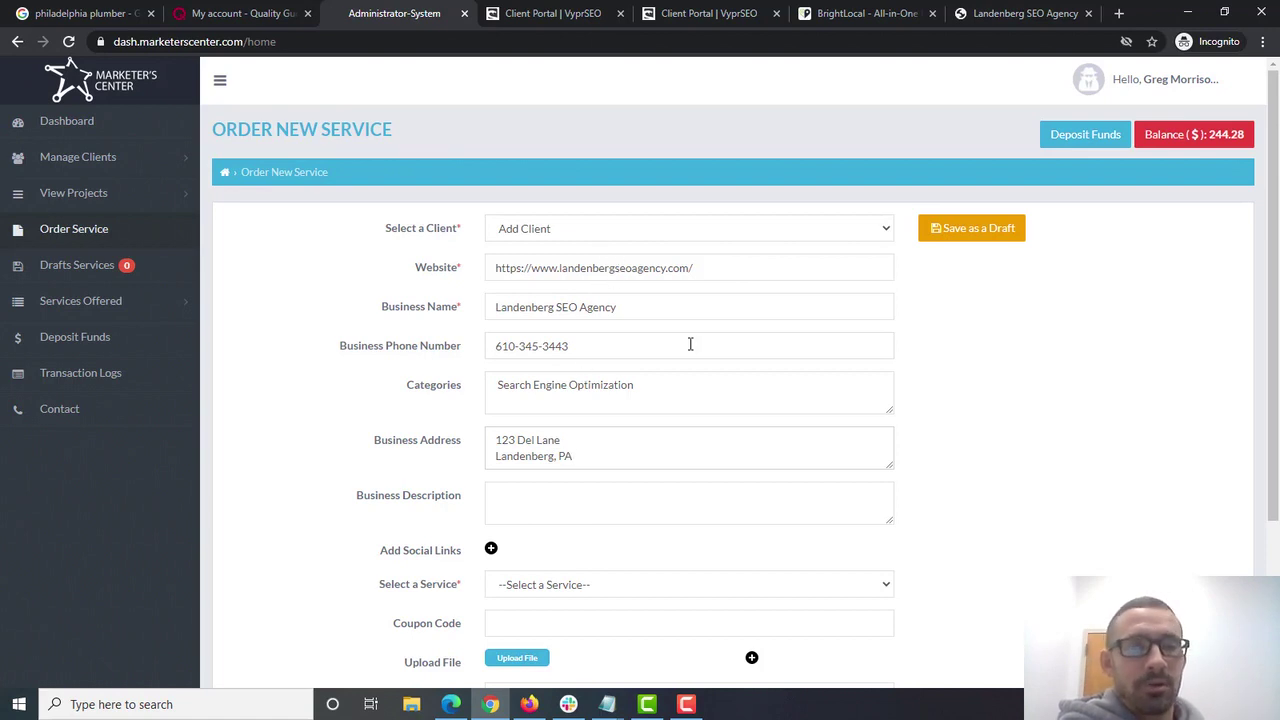
{"action": "type", "text": " 19350"}
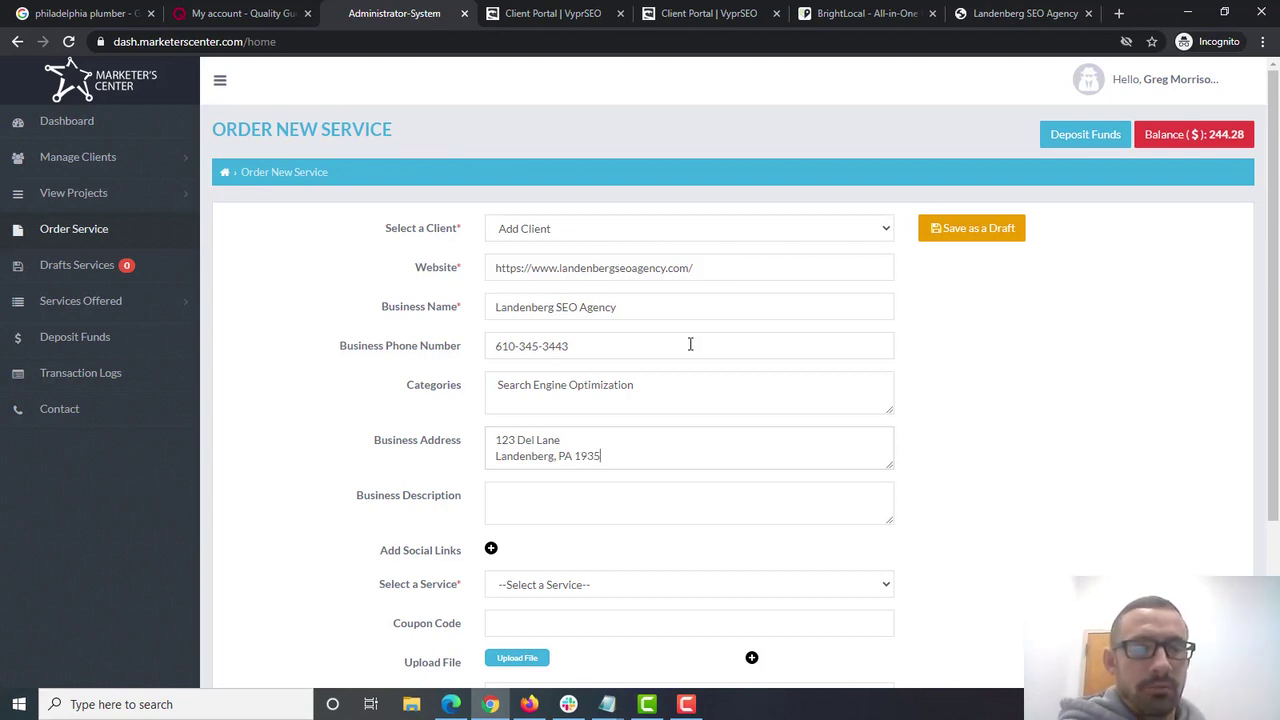
{"action": "left_click", "coordinate": [577, 500]}
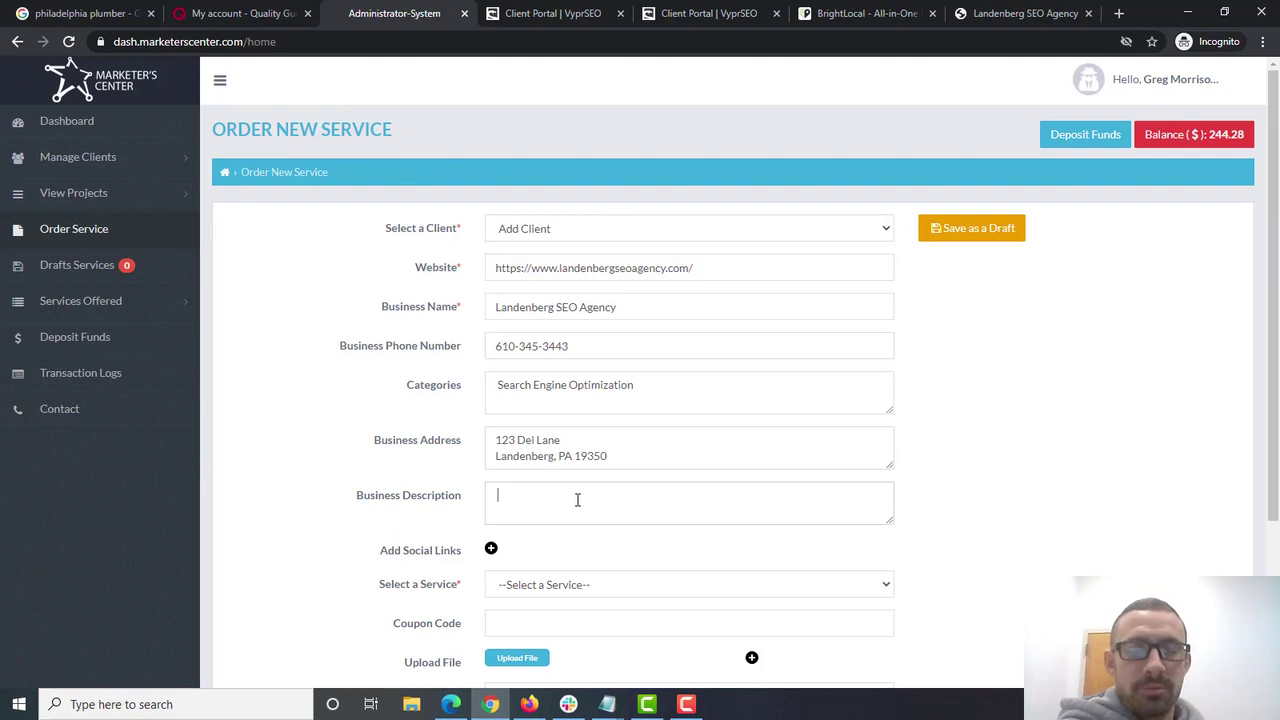
- Describe Landenberg SEO Agency as an SEO company getting Landenberg-area businesses to the top of search engines
{"action": "type", "text": "Landenberg SEO AGency is"}
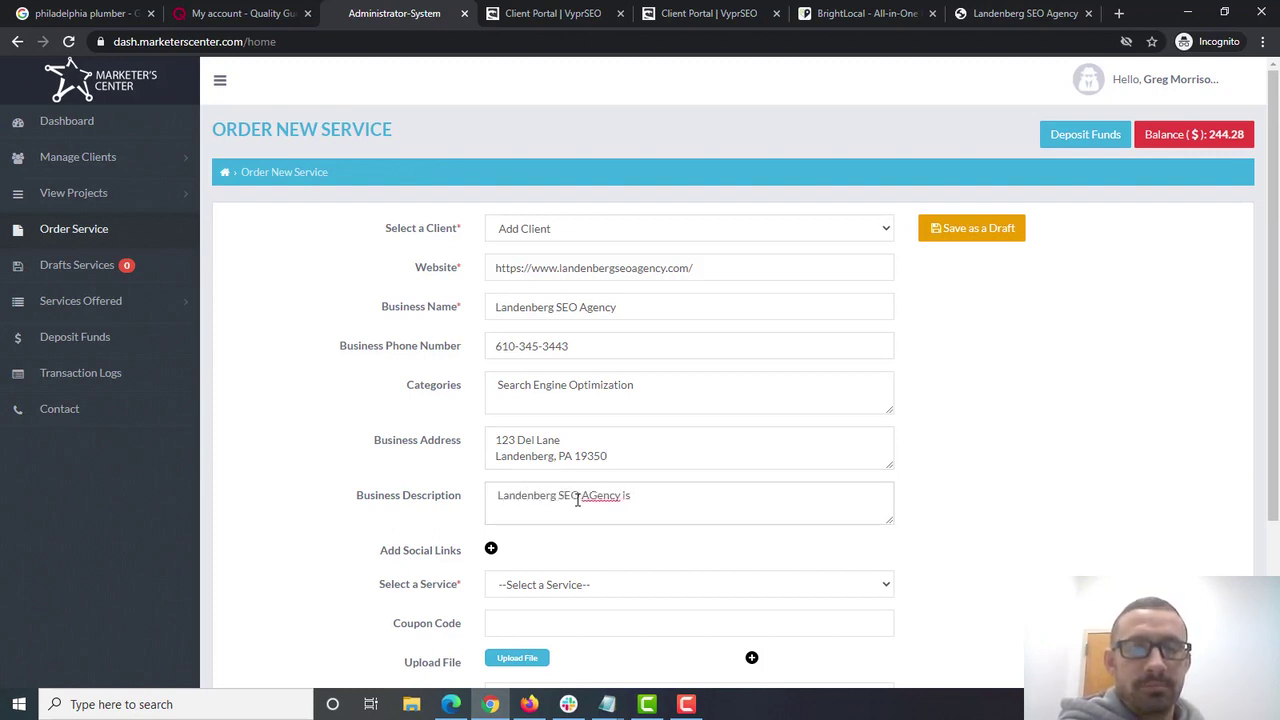
{"action": "key", "text": "BackSpace"}
{"action": "key", "text": "BackSpace"}
{"action": "key", "text": "BackSpace"}
{"action": "key", "text": "BackSpace"}
{"action": "key", "text": "BackSpace"}
{"action": "key", "text": "BackSpace"}
{"action": "key", "text": "BackSpace"}
{"action": "key", "text": "BackSpace"}
{"action": "type", "text": "gency "}
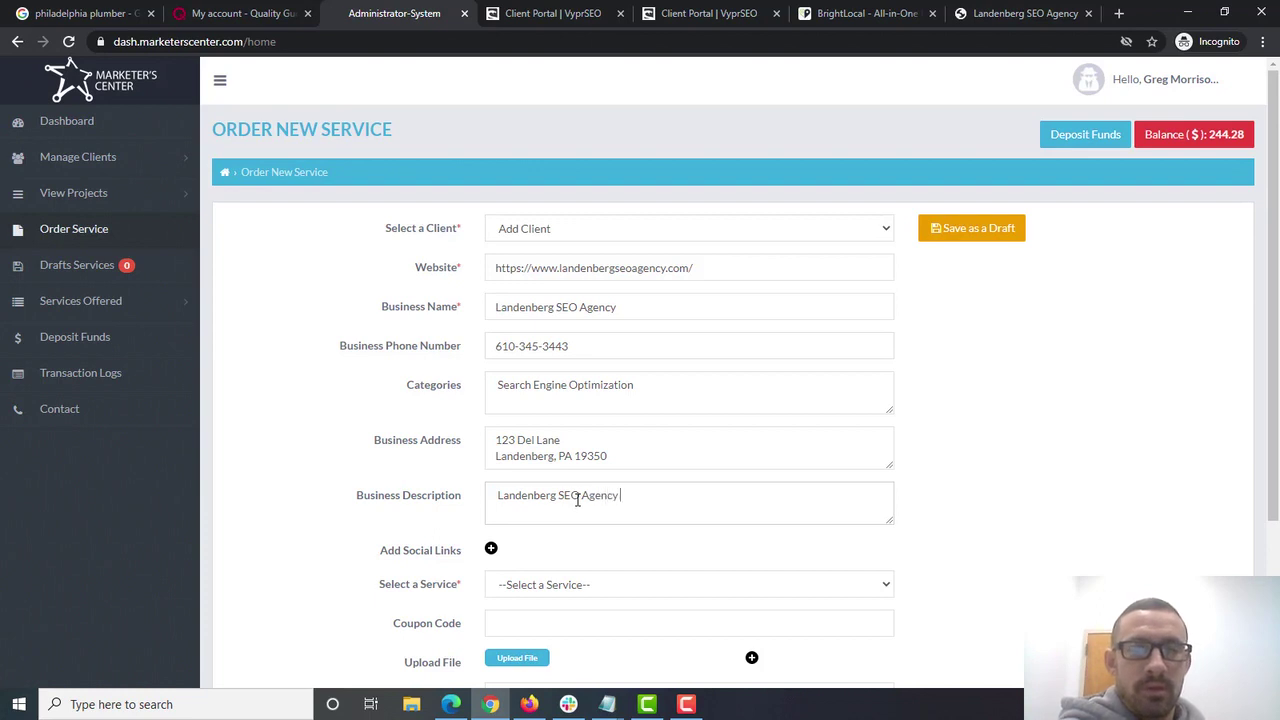
{"action": "type", "text": "is a search engine opt"}
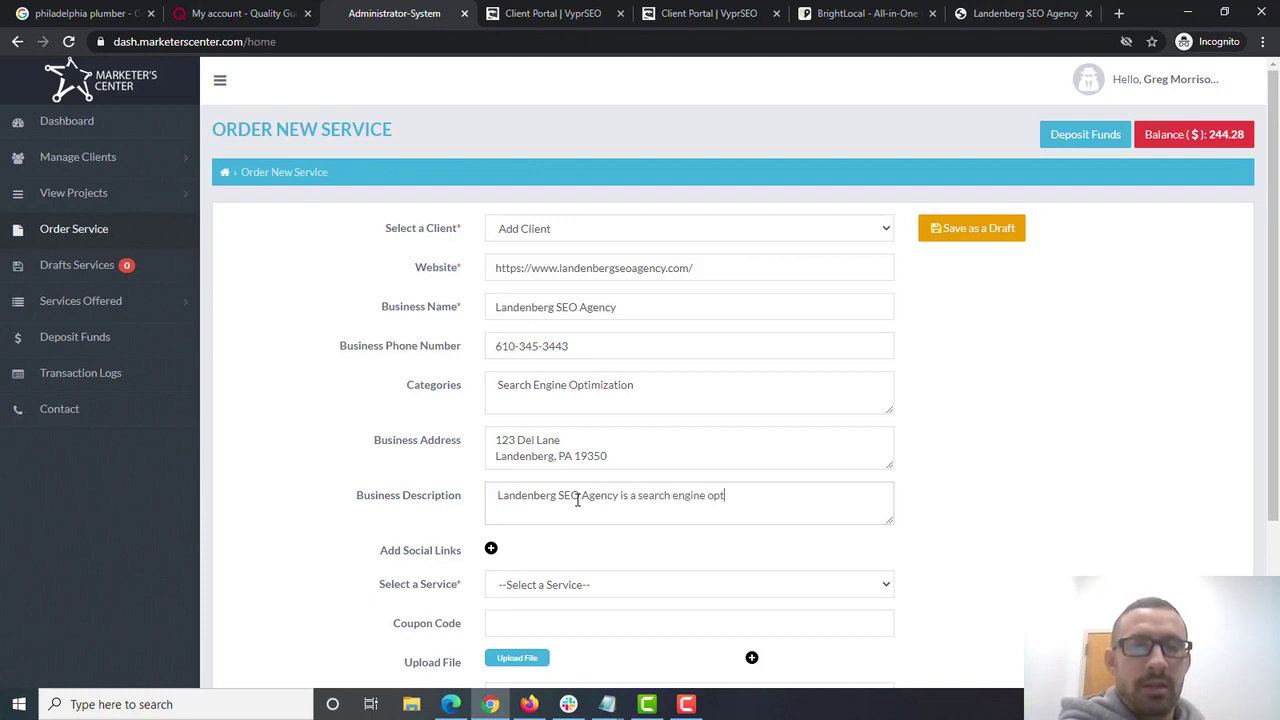
{"action": "type", "text": "imization com"}
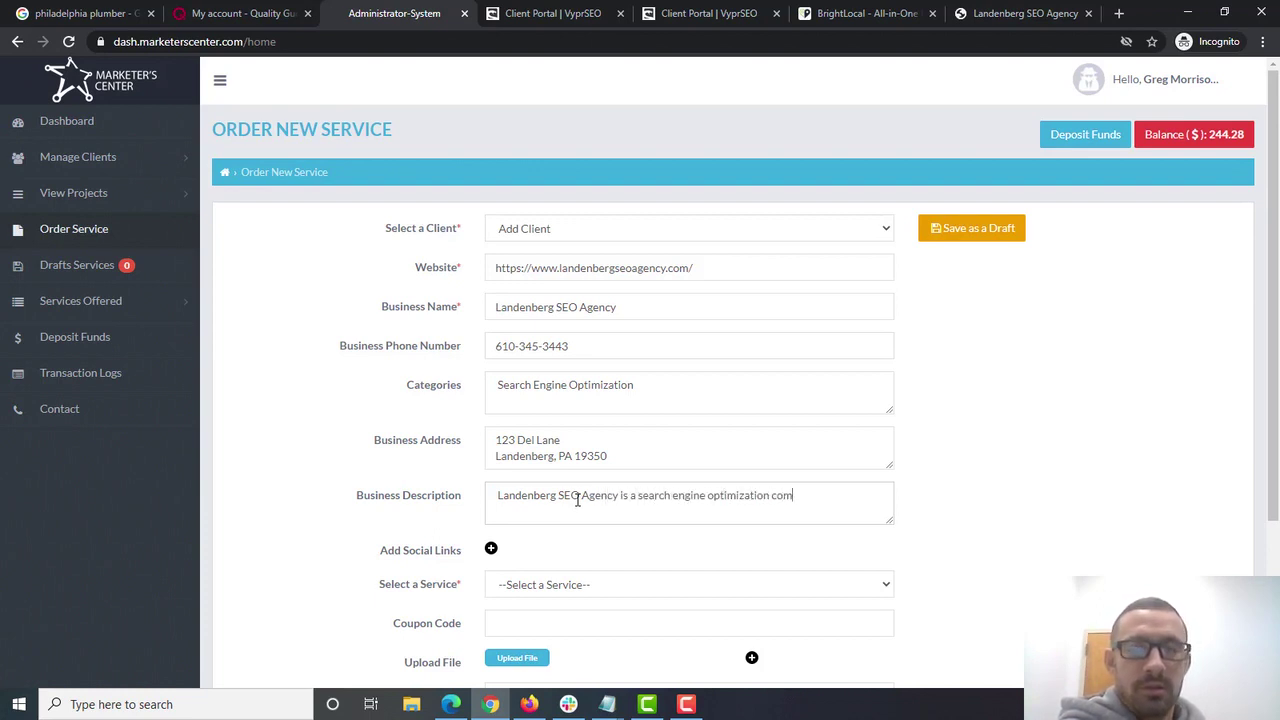
{"action": "type", "text": "pany that helpe"}
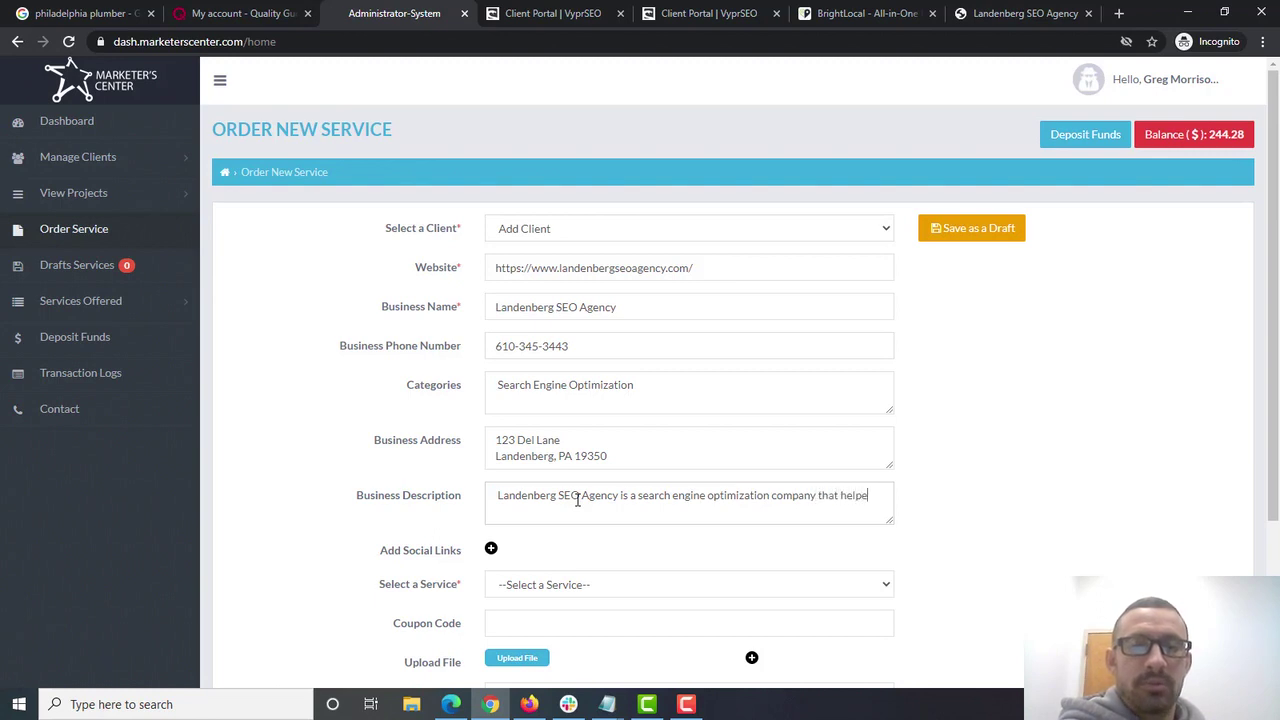
{"action": "key", "text": "BackSpace"}
{"action": "type", "text": "s businesses"}
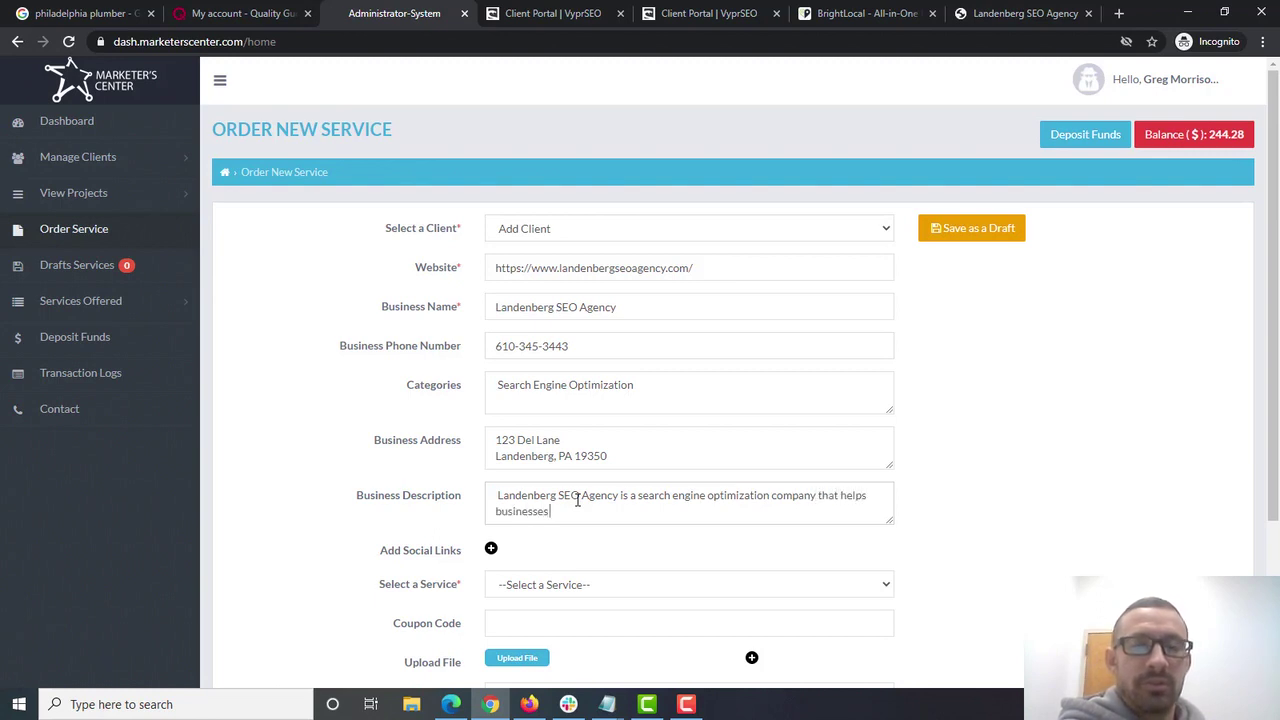
{"action": "type", "text": " in and around the La"}
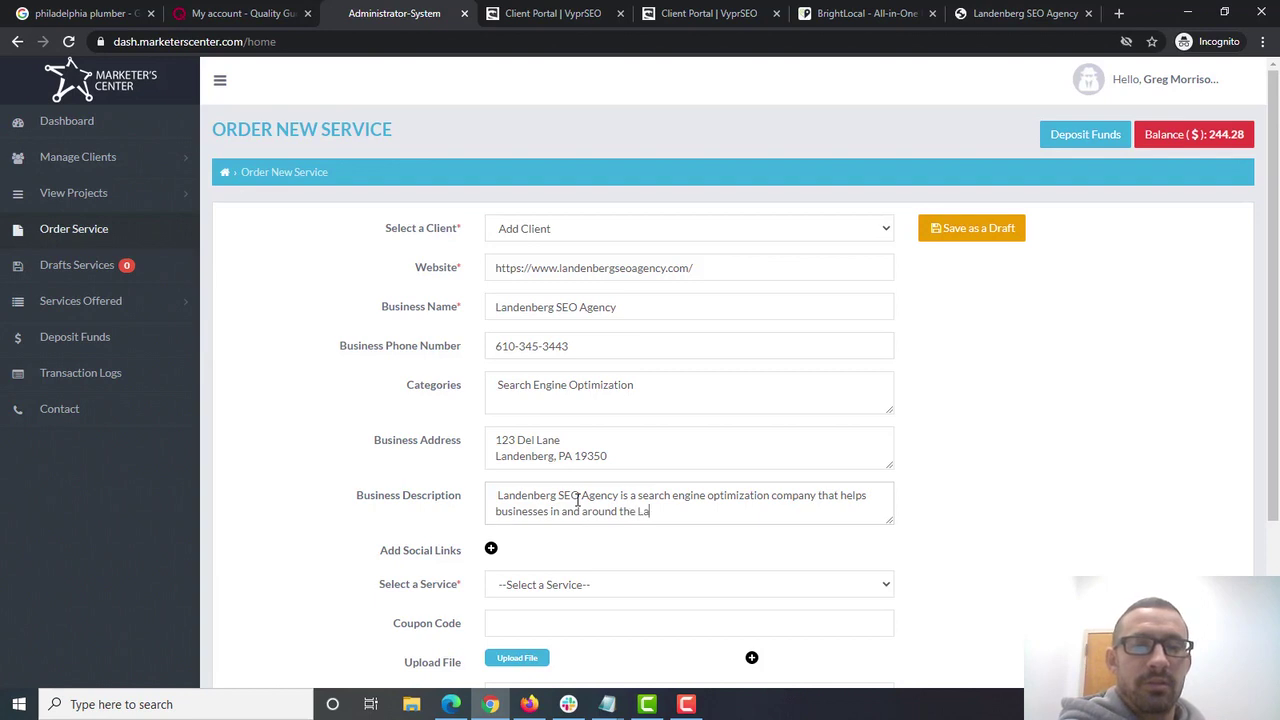
{"action": "type", "text": "ndenberg area"}
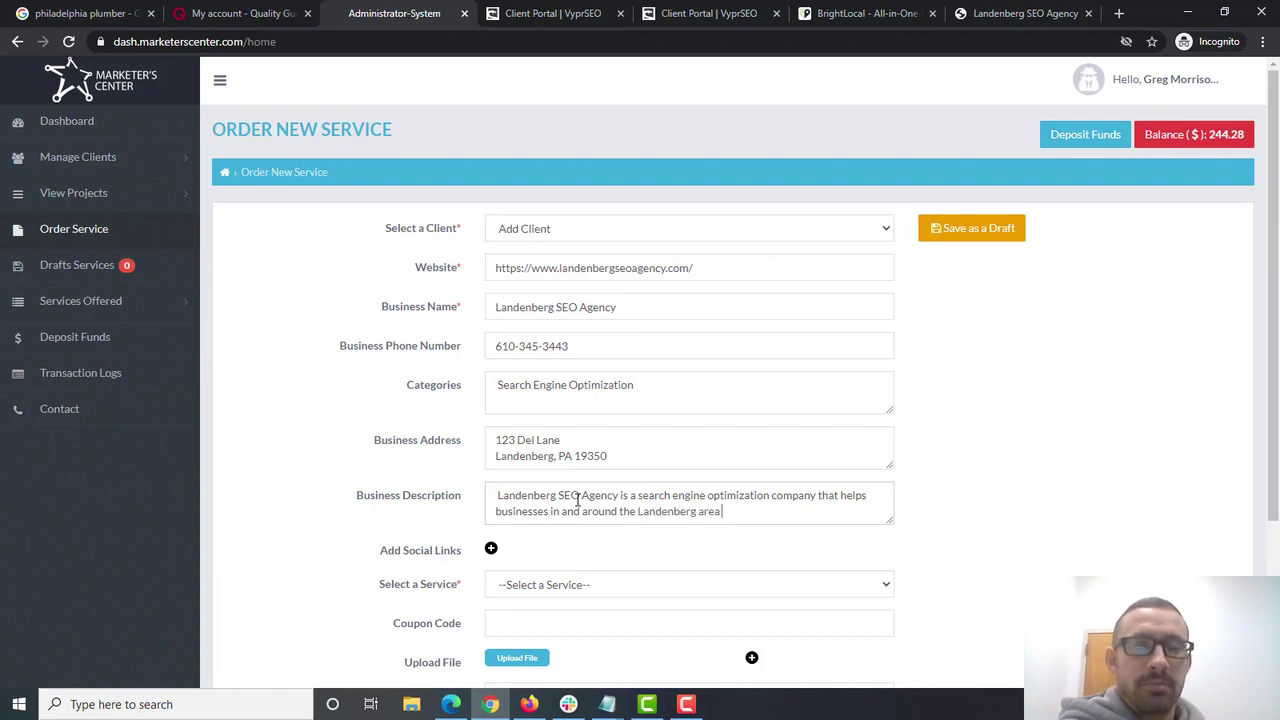
{"action": "type", "text": " get to the top o"}
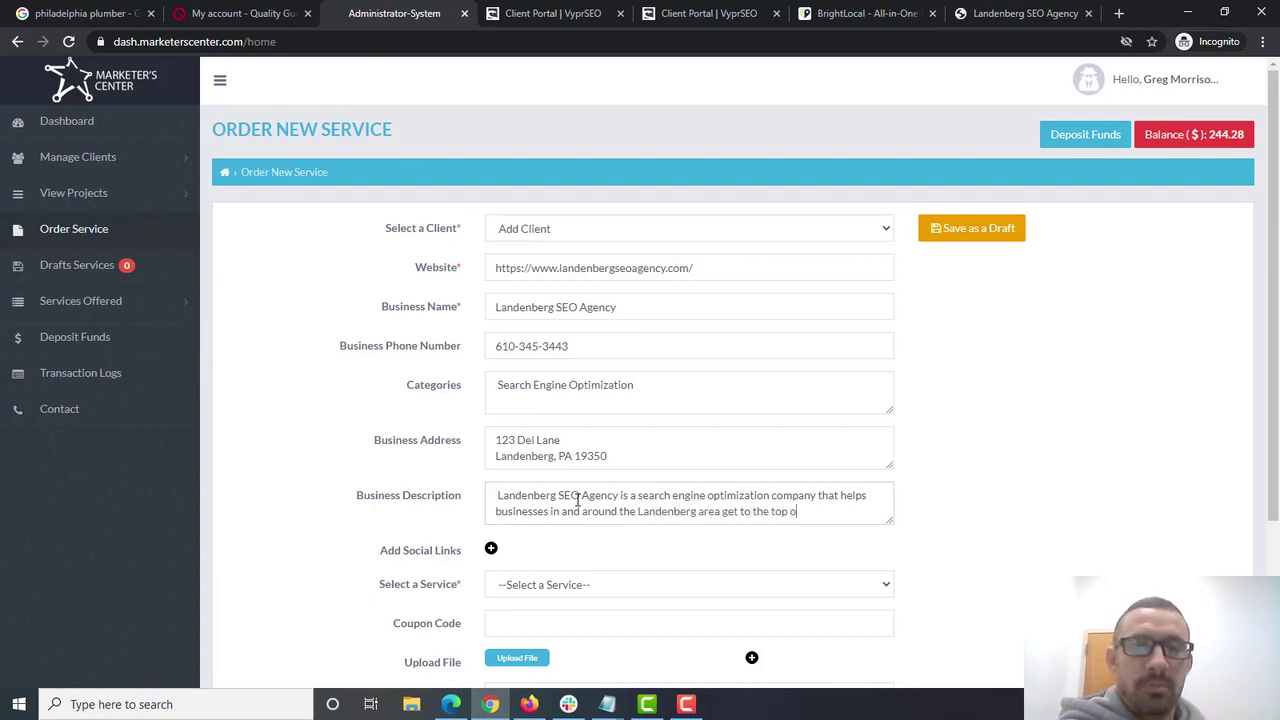
{"action": "type", "text": "f the sear"}
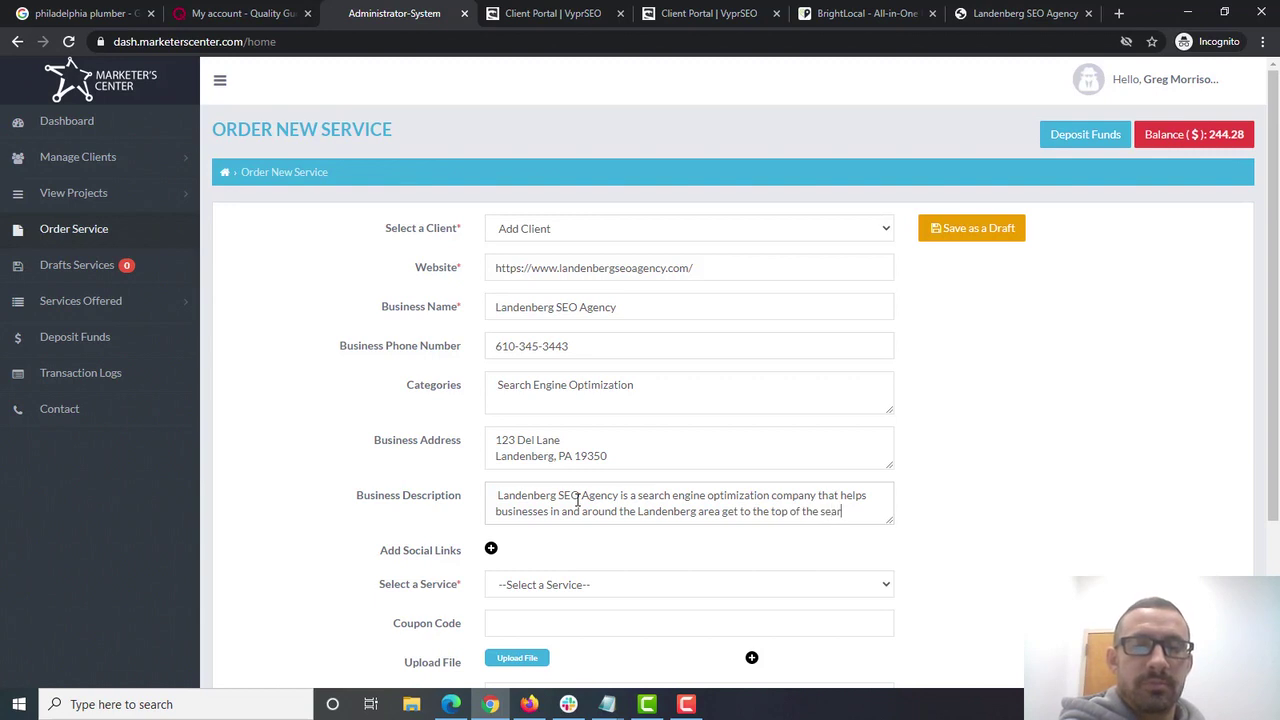
{"action": "type", "text": "ch engines."}
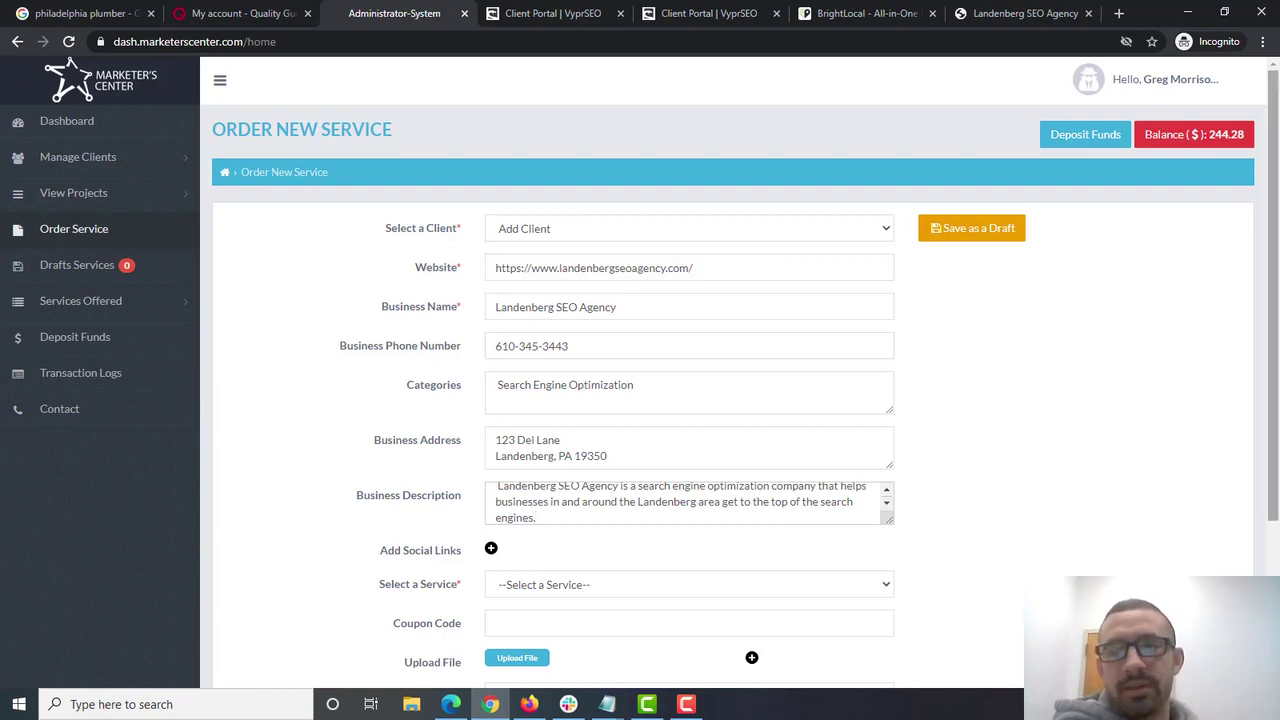
{"action": "scroll", "coordinate": [1106, 430], "scroll_direction": "down", "scroll_amount": 1}
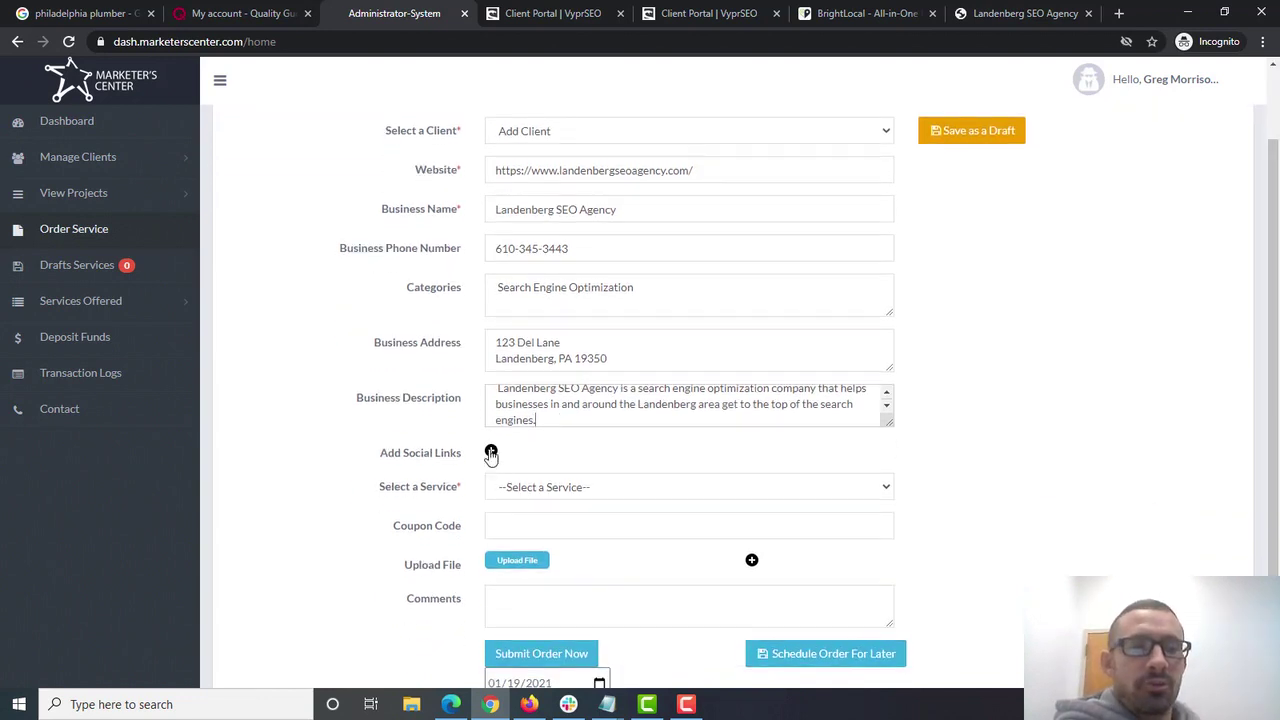
- Choose Big Citations from the Select a Service list
{"action": "left_click", "coordinate": [696, 493]}
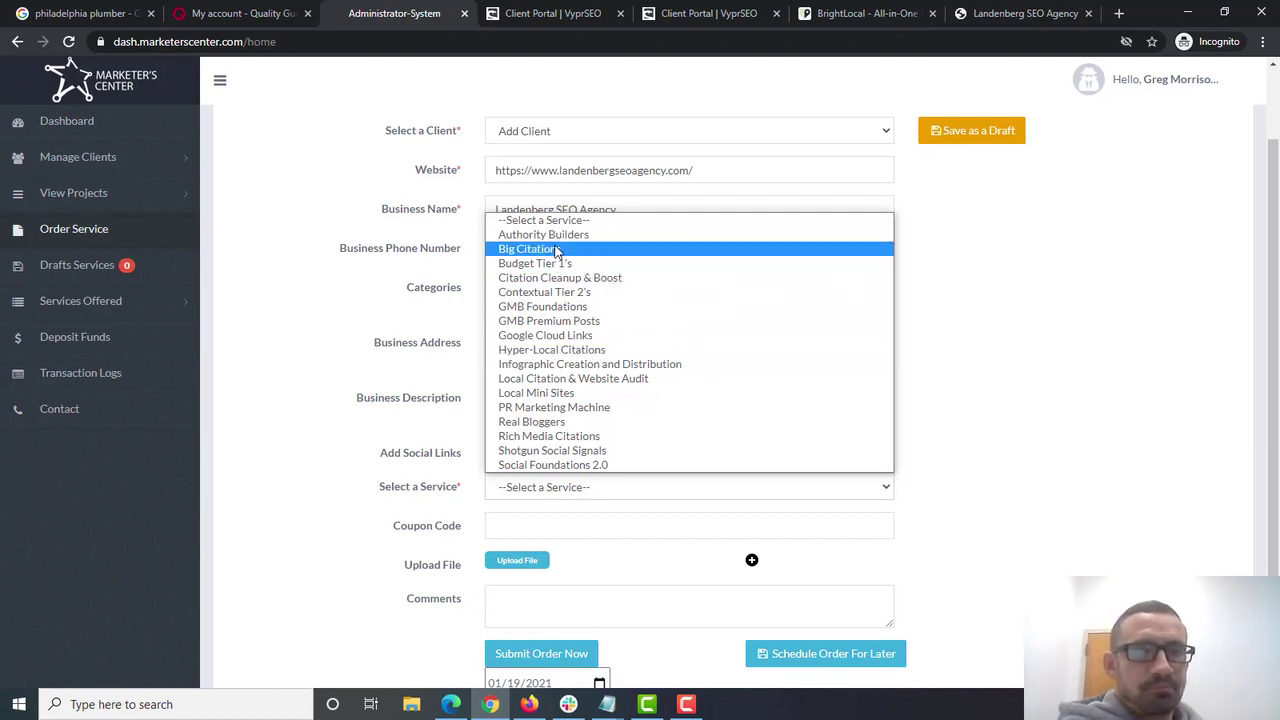
{"action": "left_click", "coordinate": [557, 250]}
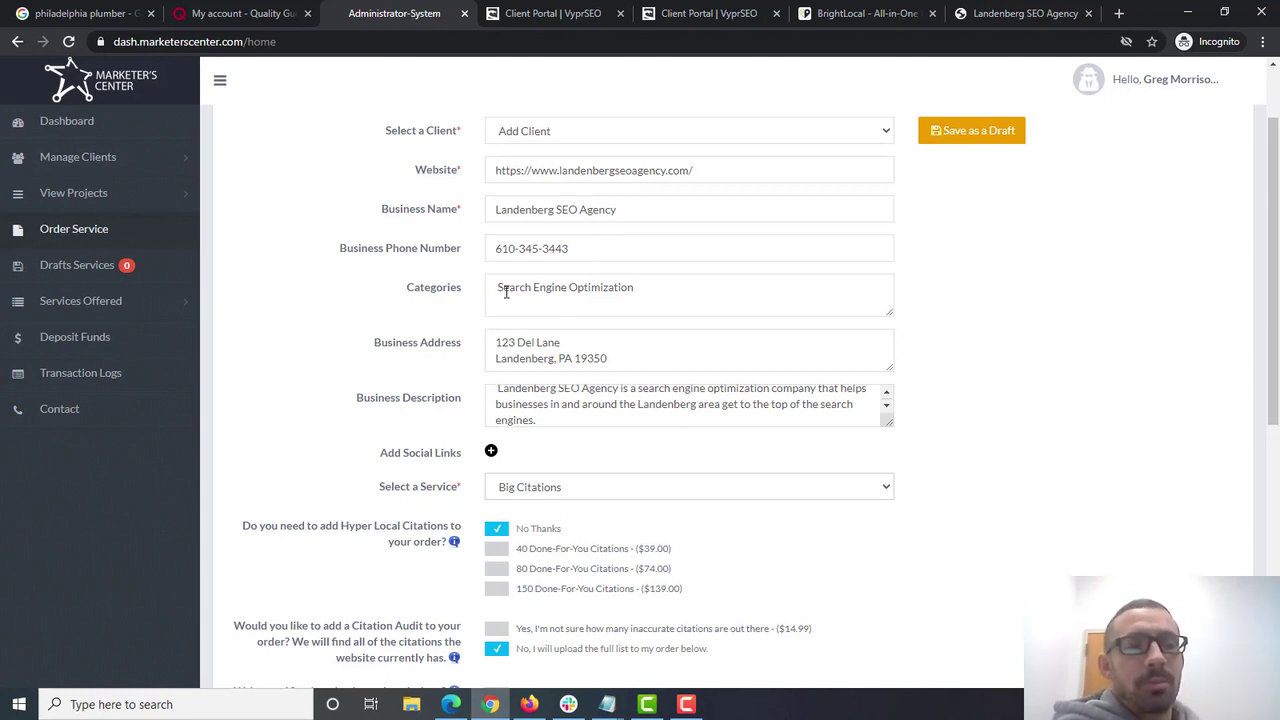
{"action": "left_click", "coordinate": [498, 549]}
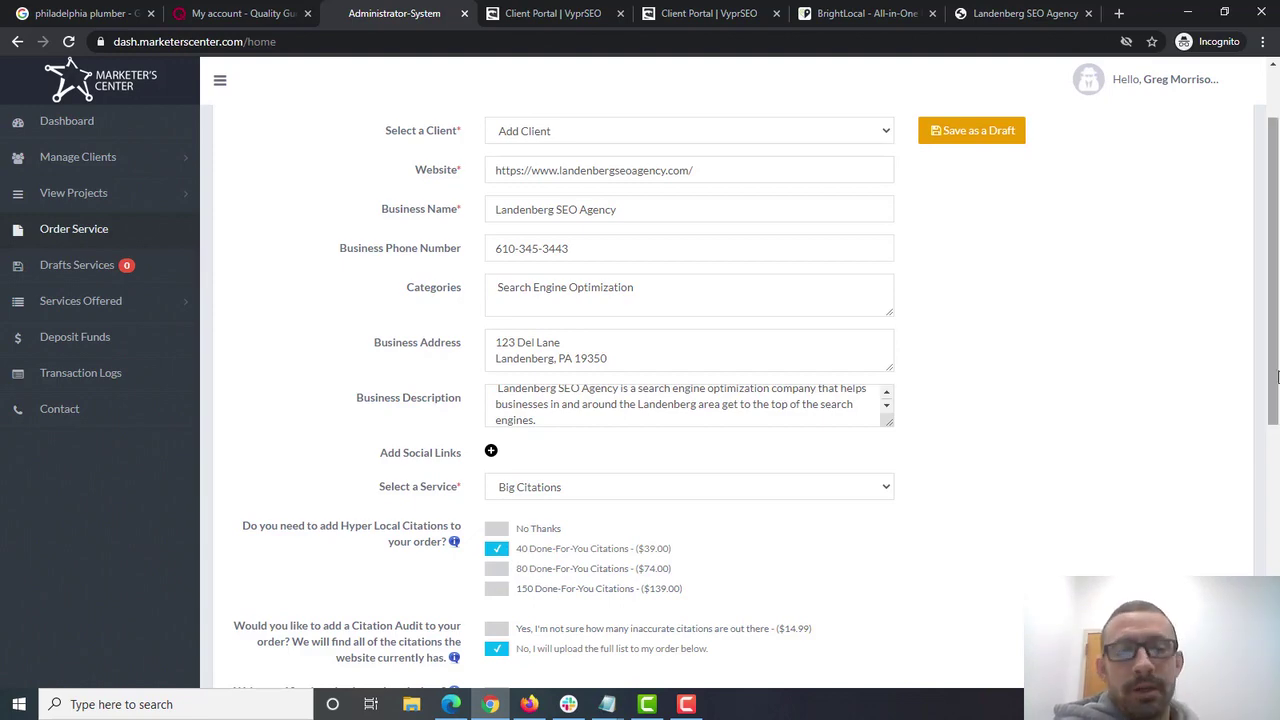
{"action": "scroll", "coordinate": [1277, 323], "scroll_direction": "down", "scroll_amount": 2}
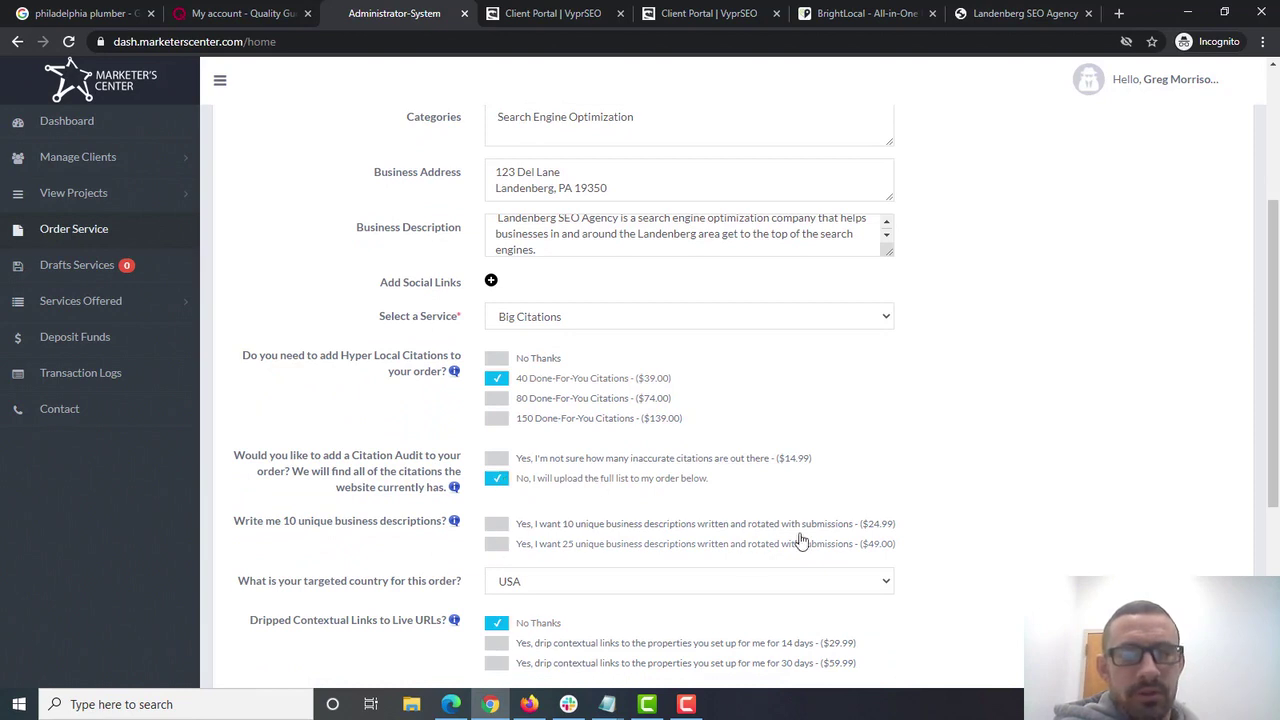
{"action": "scroll", "coordinate": [1276, 460], "scroll_direction": "down", "scroll_amount": 1}
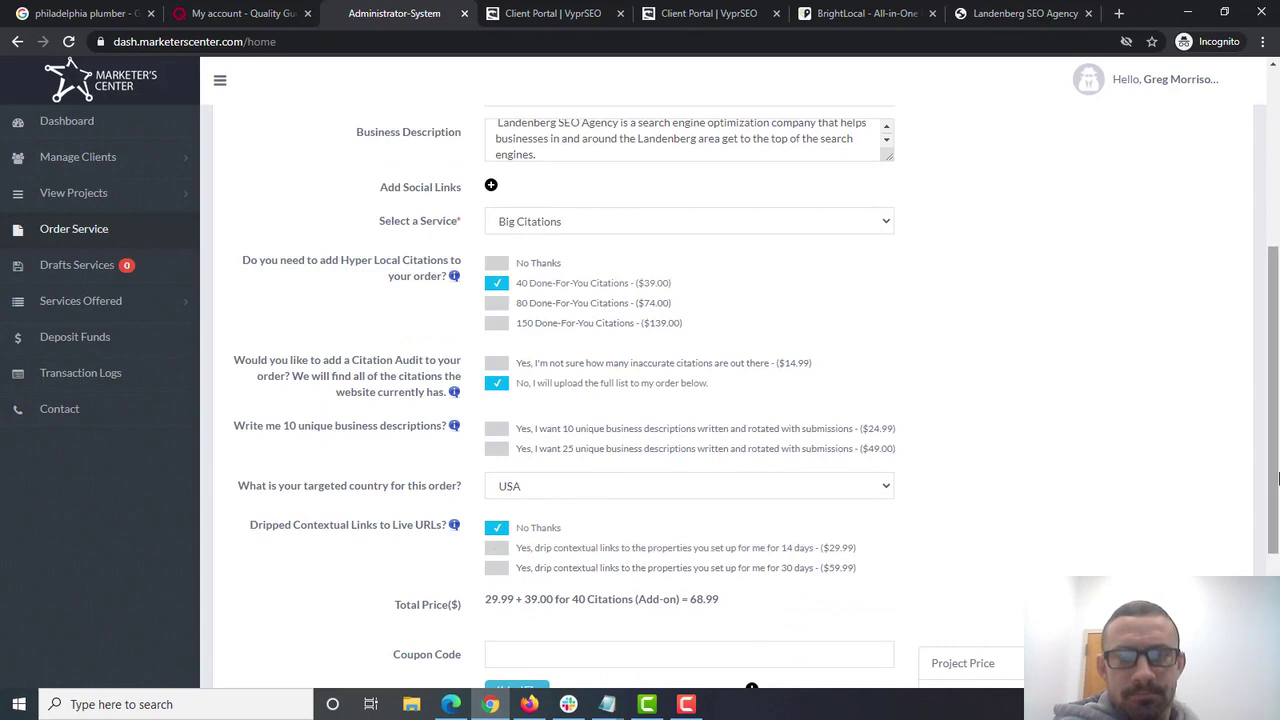
{"action": "scroll", "coordinate": [1275, 485], "scroll_direction": "up", "scroll_amount": 2}
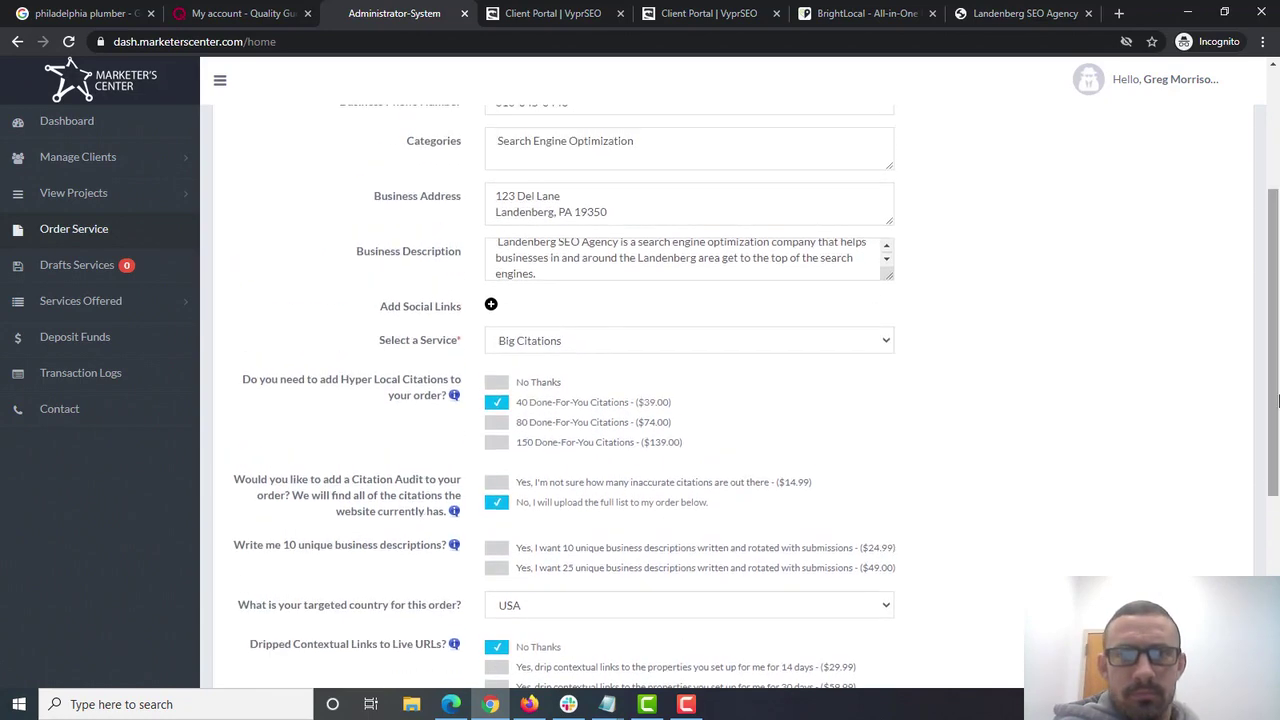
{"action": "scroll", "coordinate": [1277, 395], "scroll_direction": "up", "scroll_amount": 1}
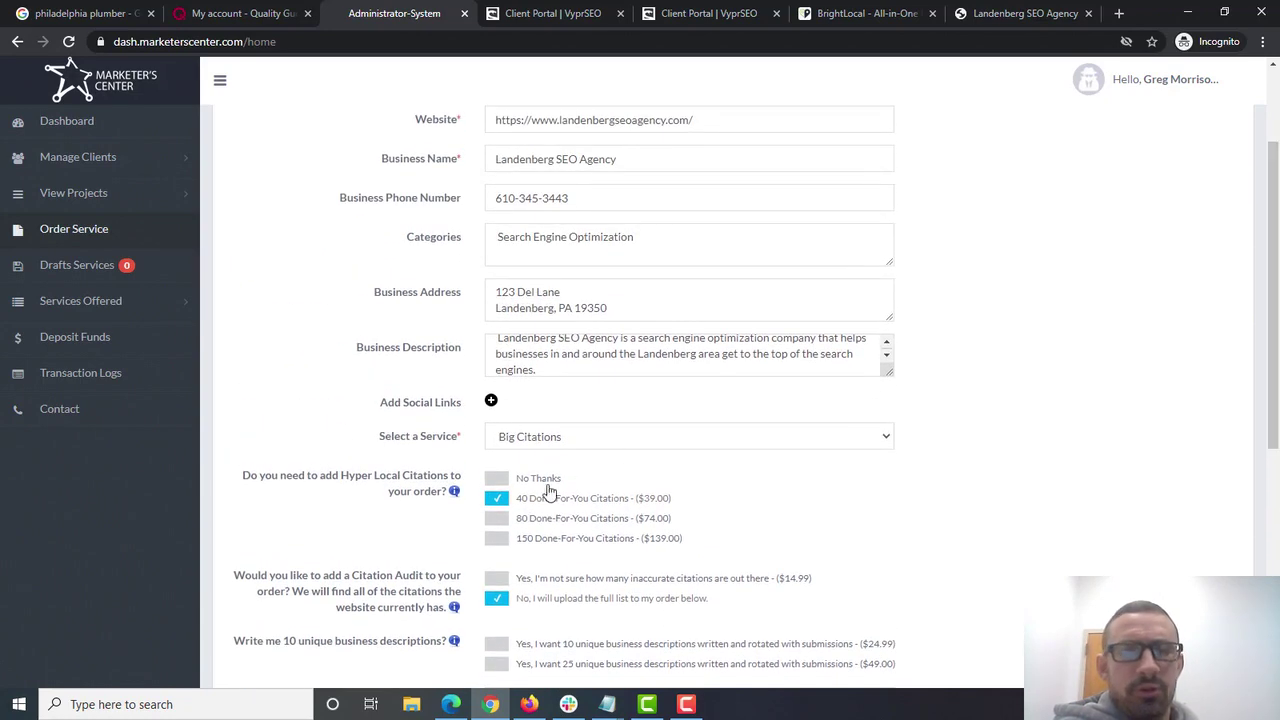
{"action": "left_click", "coordinate": [497, 478]}
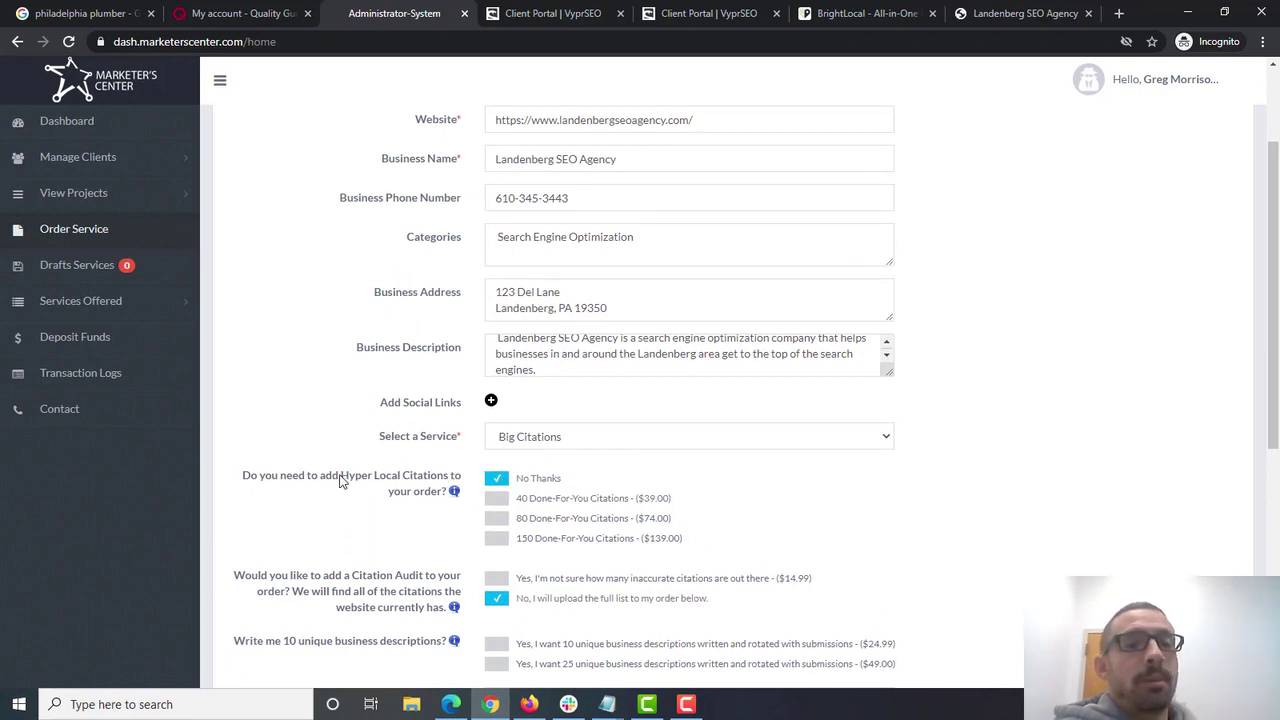
{"action": "left_click_drag", "start_coordinate": [341, 480], "coordinate": [427, 480]}
{"action": "left_click", "coordinate": [770, 245]}
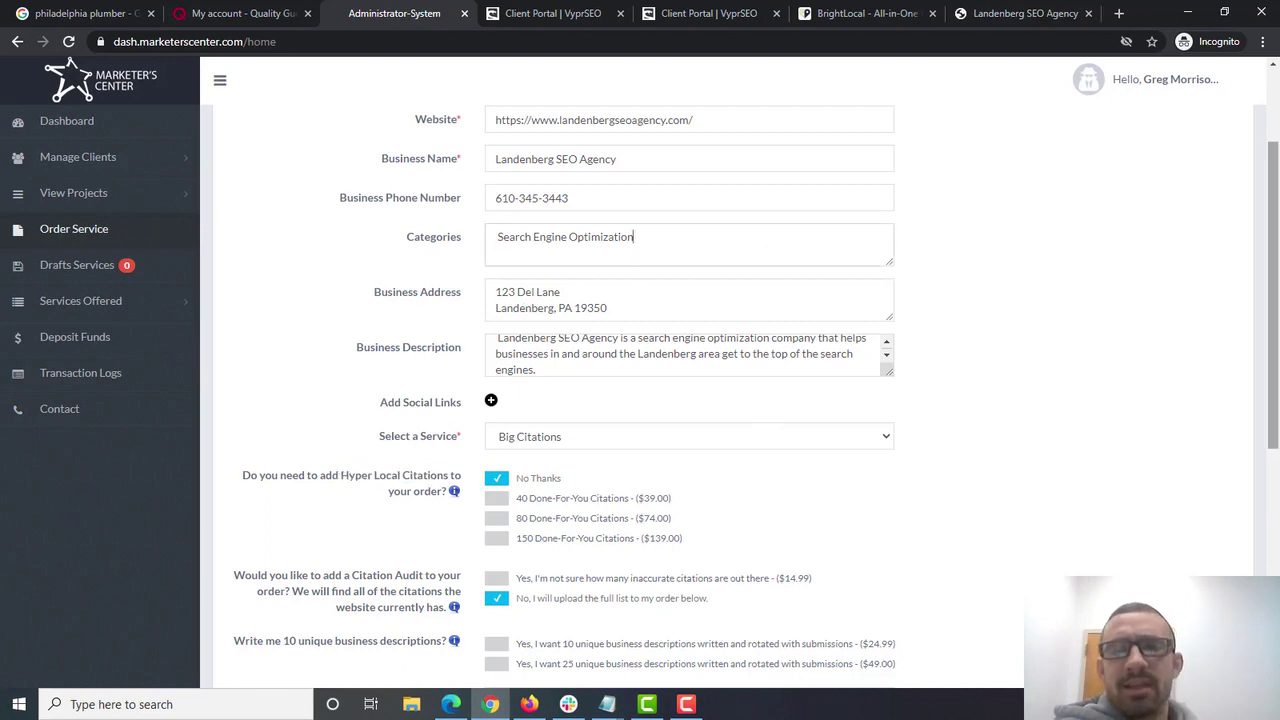
{"action": "scroll", "coordinate": [1275, 388], "scroll_direction": "down", "scroll_amount": 3}
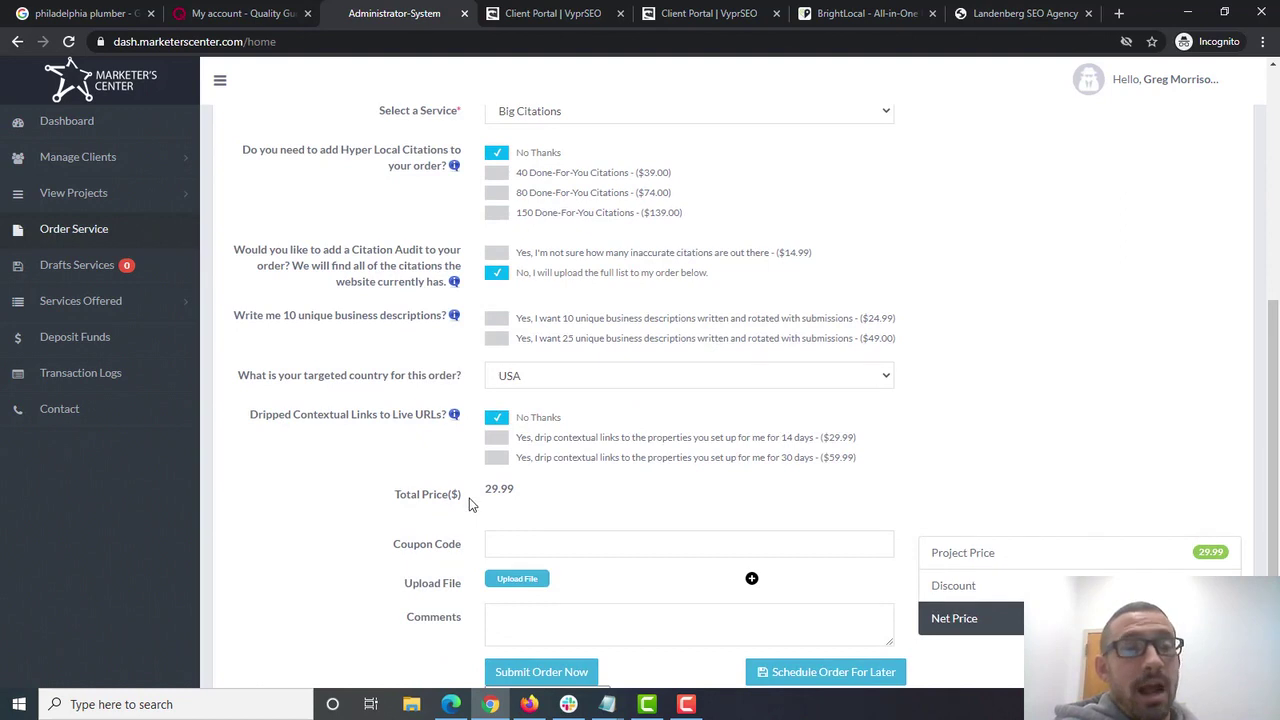
{"action": "scroll", "coordinate": [1100, 480], "scroll_direction": "up", "scroll_amount": 2}
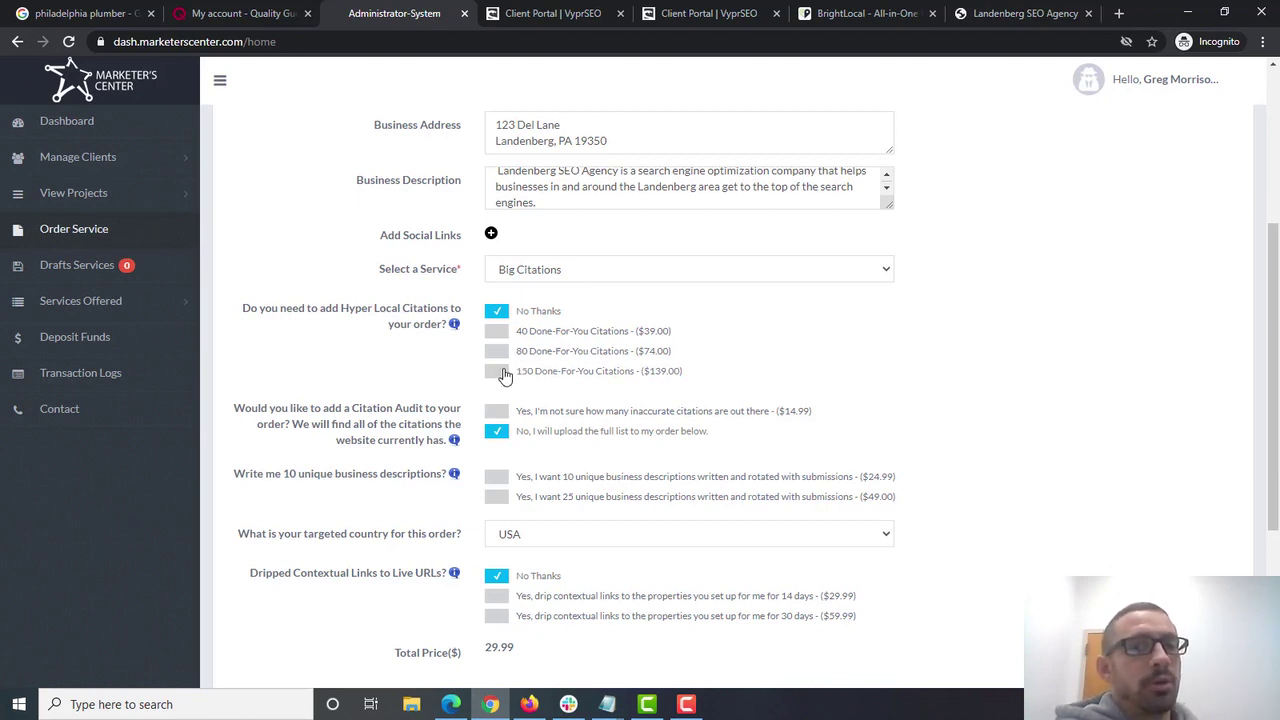
{"action": "left_click", "coordinate": [500, 372]}
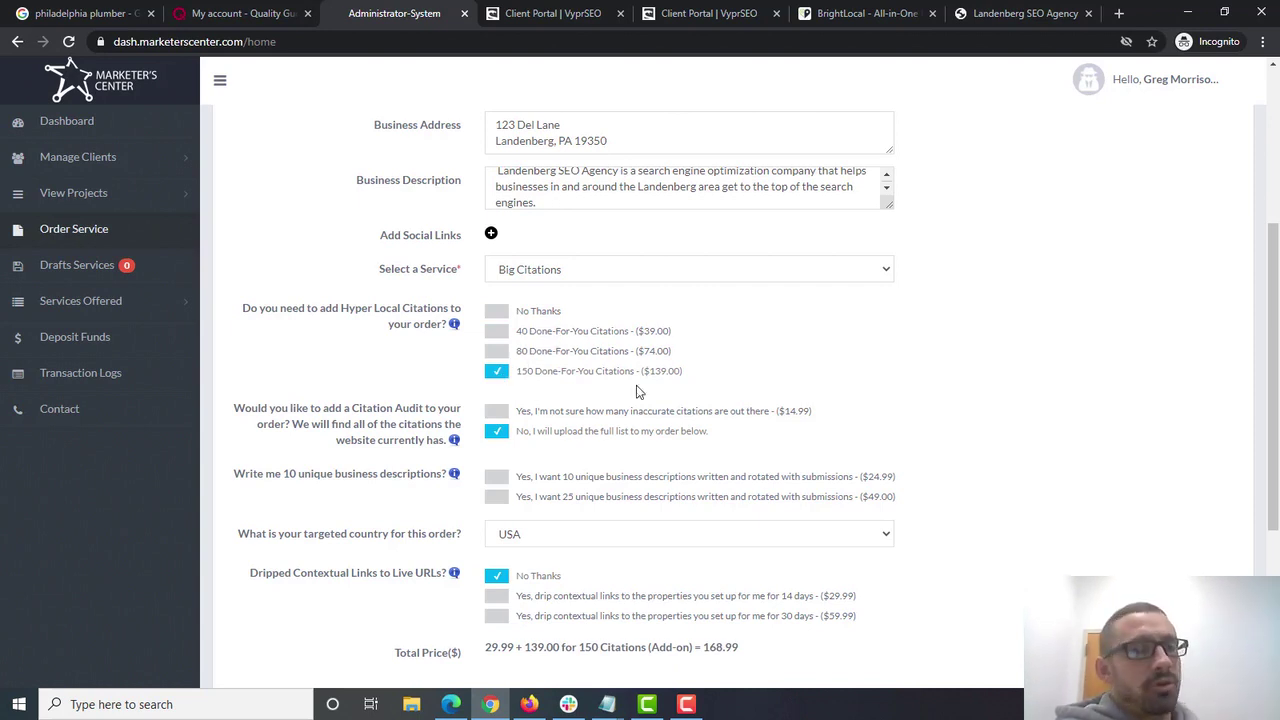
{"action": "left_click", "coordinate": [497, 313]}
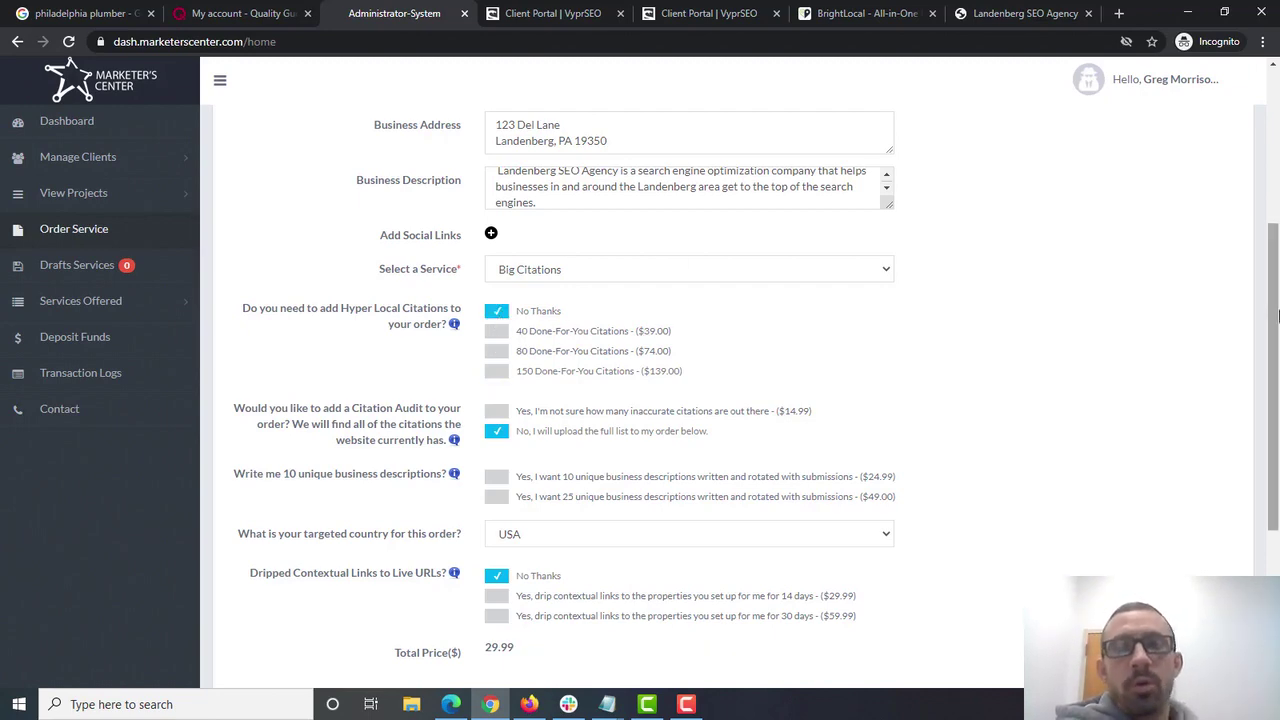
{"action": "scroll", "coordinate": [1080, 280], "scroll_direction": "up", "scroll_amount": 1}
{"action": "scroll", "coordinate": [751, 464], "scroll_direction": "down", "scroll_amount": 3}
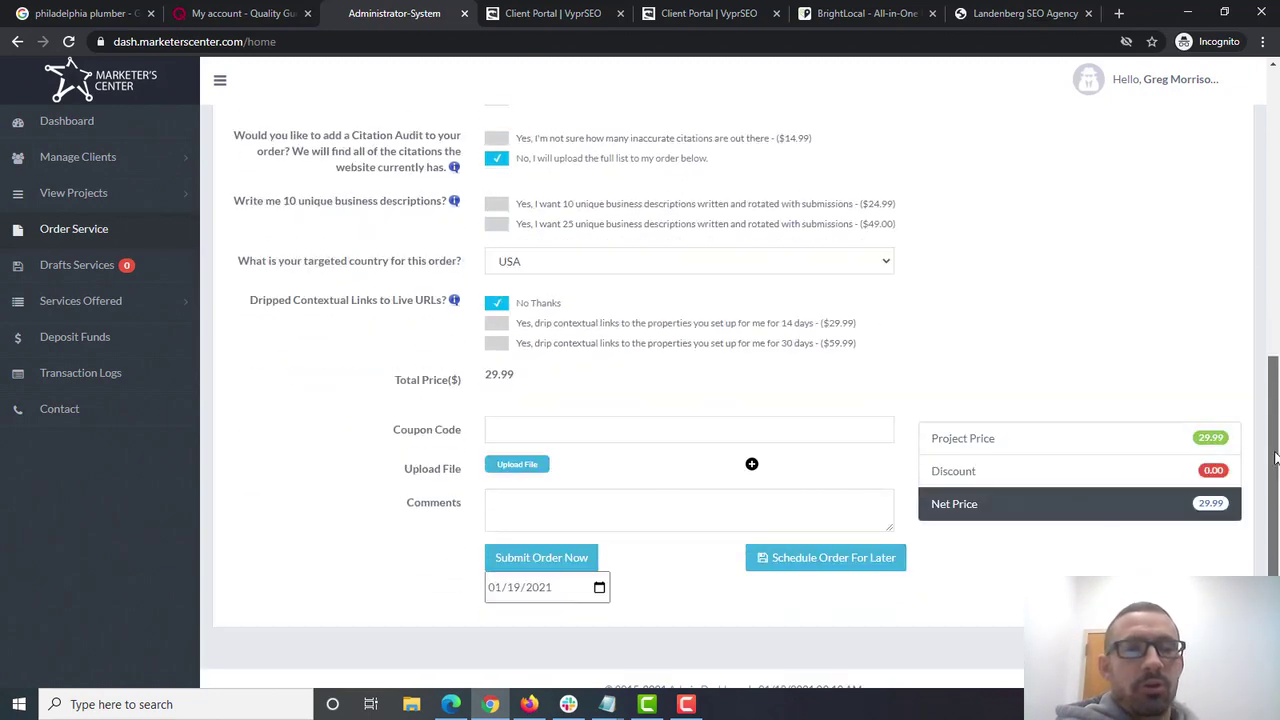
{"action": "scroll", "coordinate": [751, 464], "scroll_direction": "up", "scroll_amount": 2}
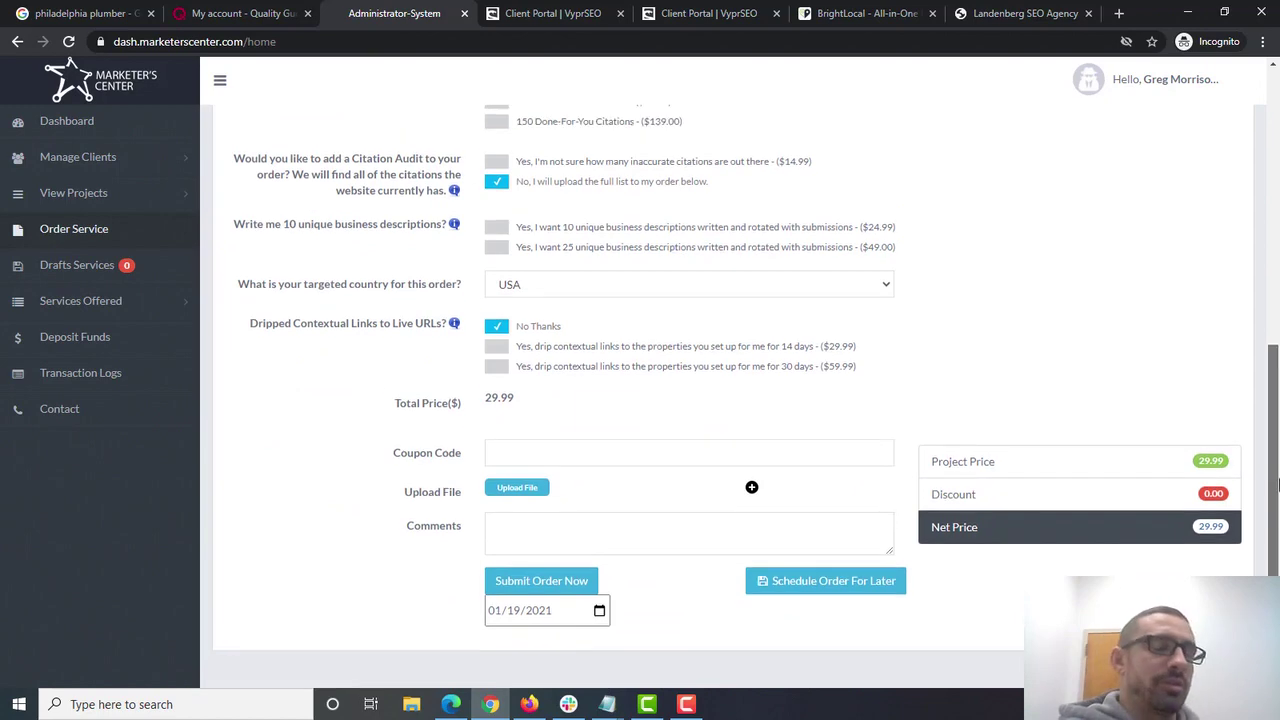
{"action": "scroll", "coordinate": [935, 362], "scroll_direction": "up", "scroll_amount": 2}
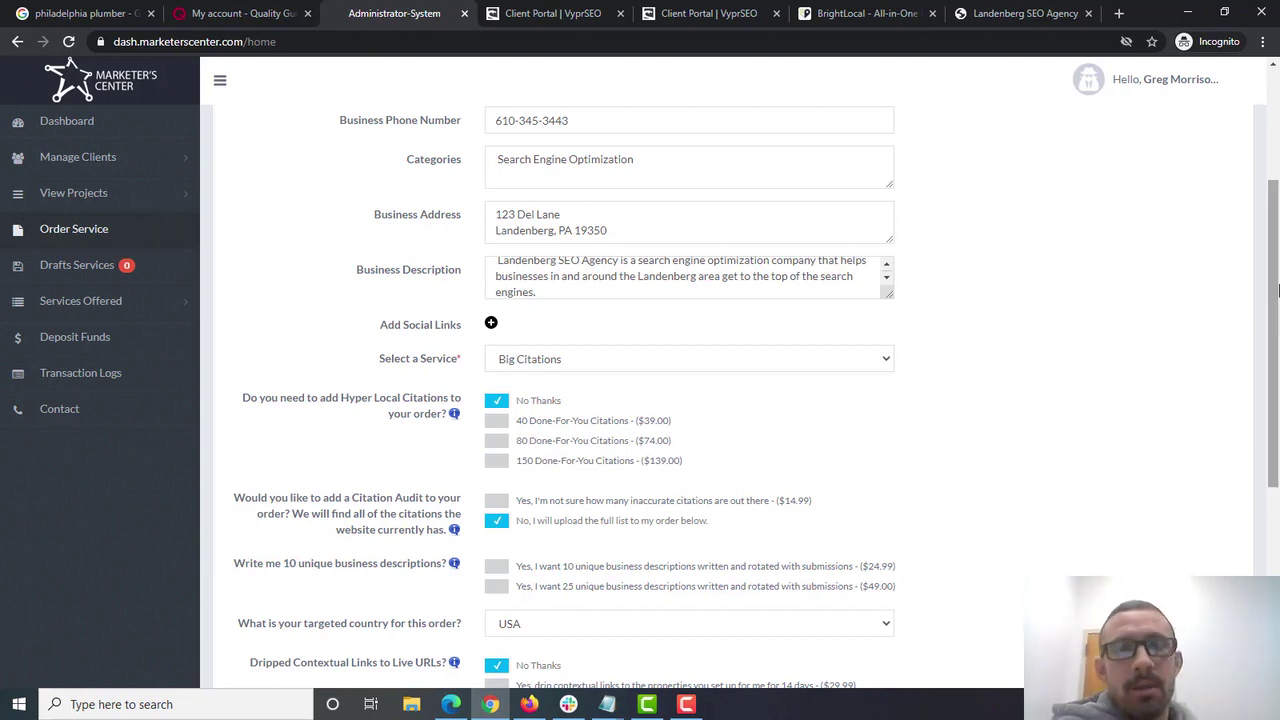
{"action": "scroll", "coordinate": [580, 320], "scroll_direction": "up", "scroll_amount": 1}
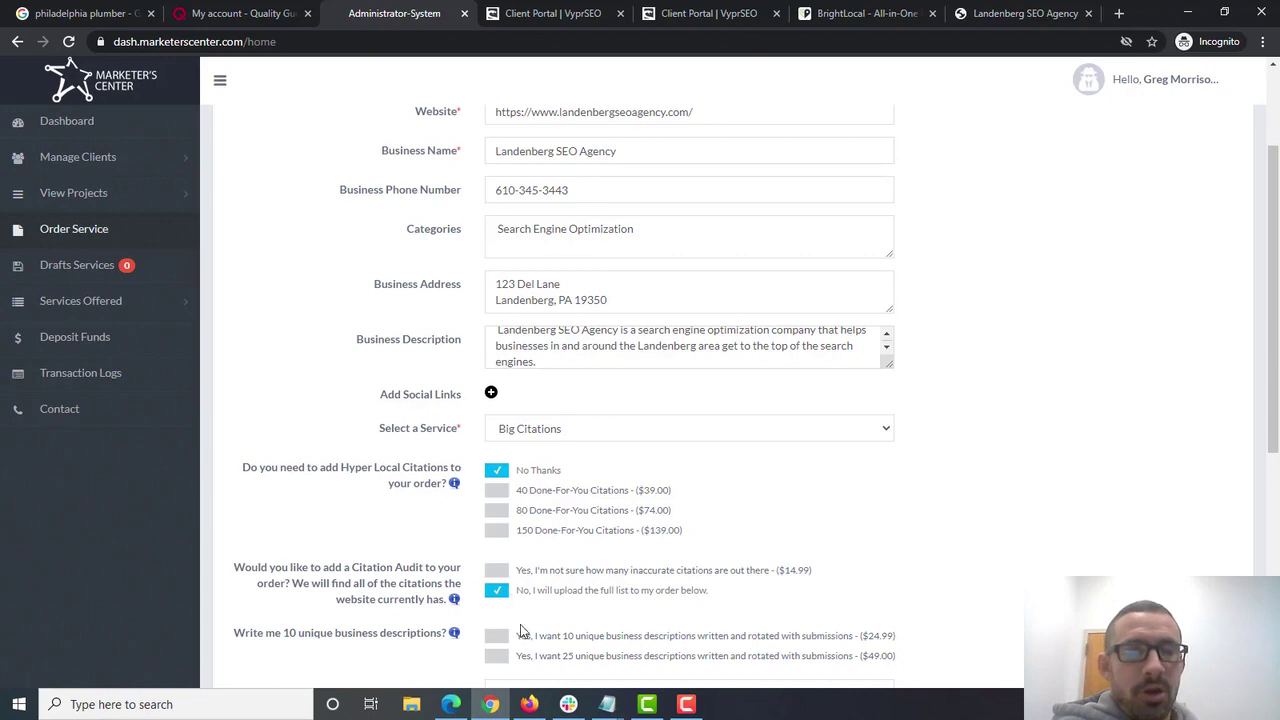
{"action": "scroll", "coordinate": [1273, 300], "scroll_direction": "down", "scroll_amount": 1}
{"action": "scroll", "coordinate": [571, 455], "scroll_direction": "down", "scroll_amount": 3}
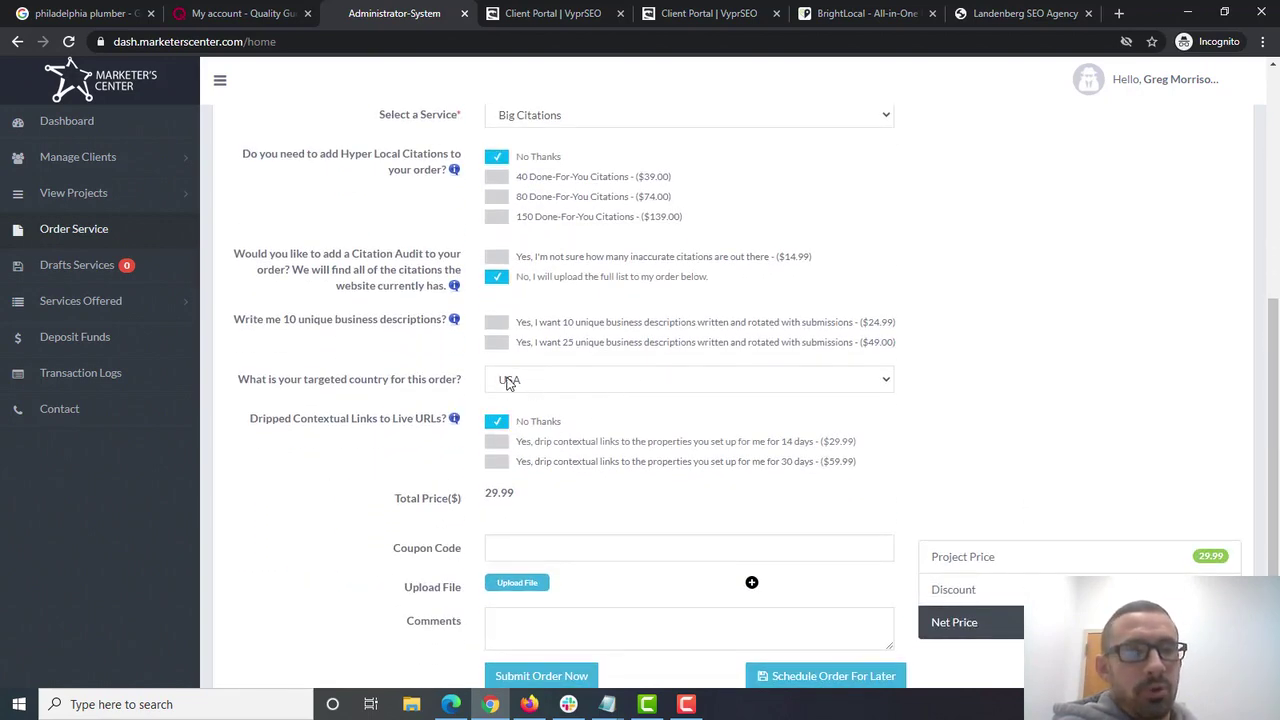
- Apply a coupon code for a $1.50 discount, bringing the net price to $28.49
{"action": "left_click", "coordinate": [515, 537]}
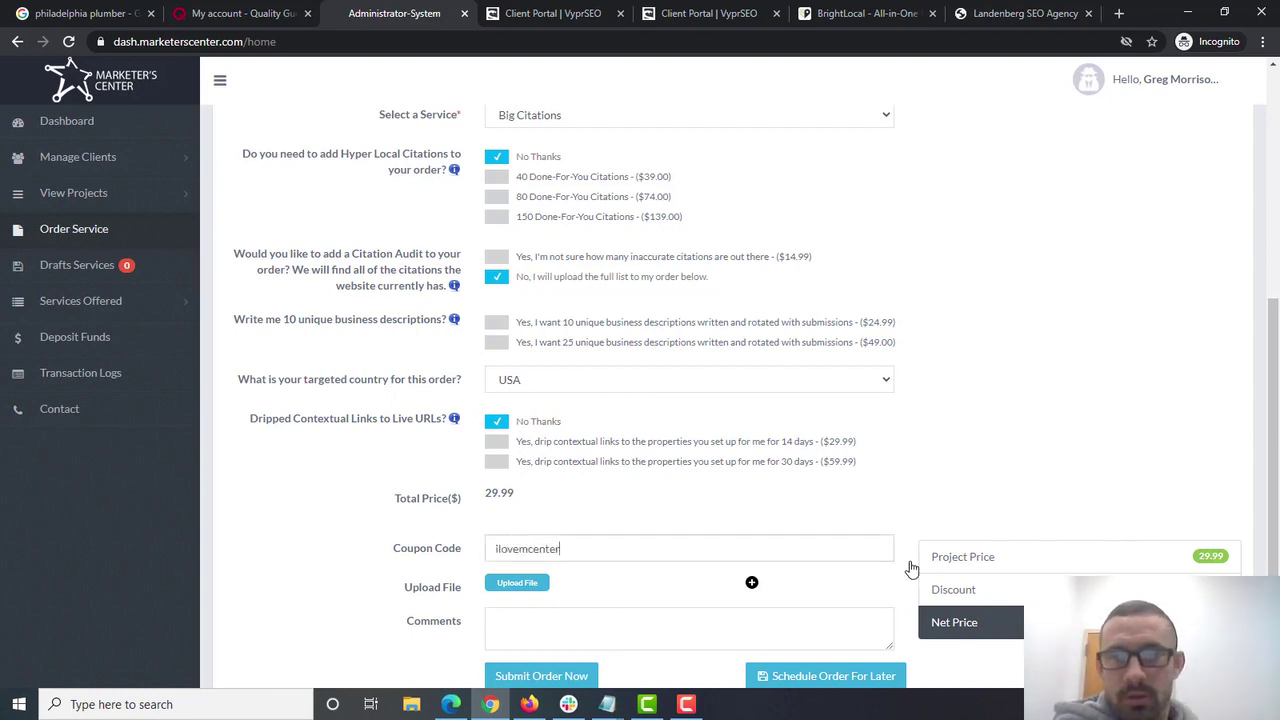
{"action": "left_click", "coordinate": [641, 615]}
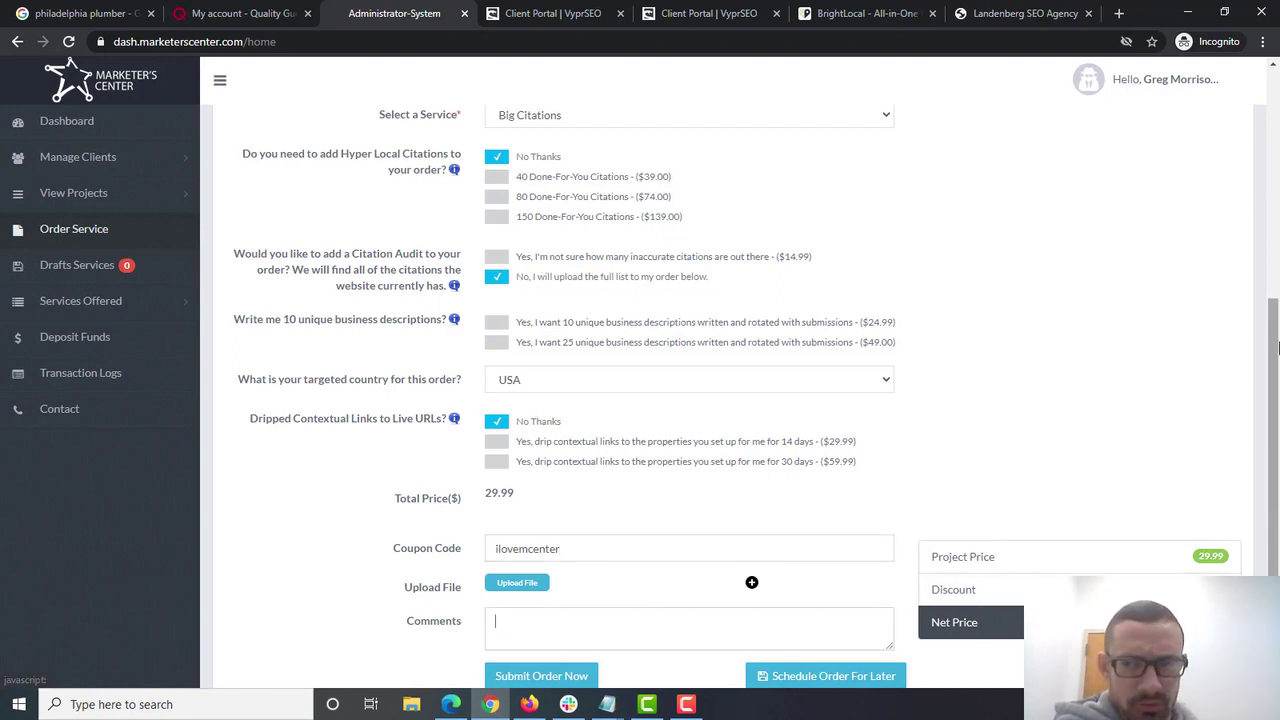
{"action": "left_click_drag", "start_coordinate": [1276, 334], "coordinate": [1276, 405]}
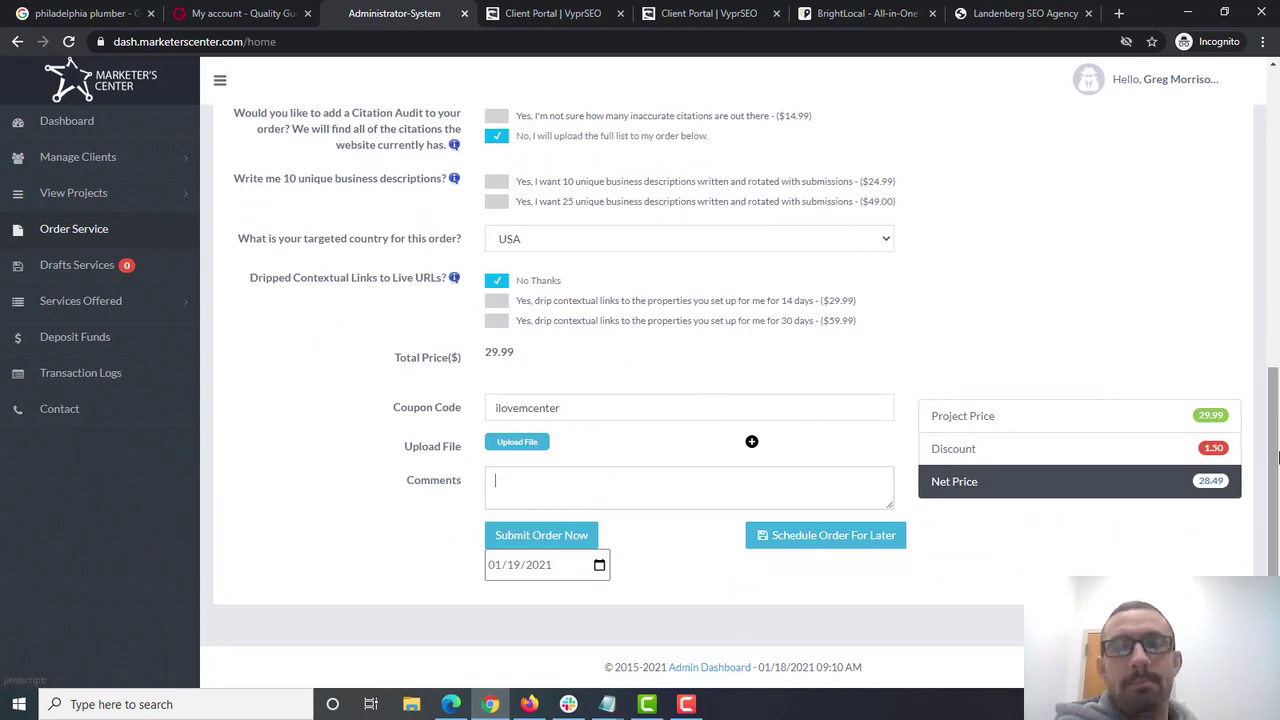
{"action": "left_click_drag", "start_coordinate": [1276, 450], "coordinate": [1276, 145]}
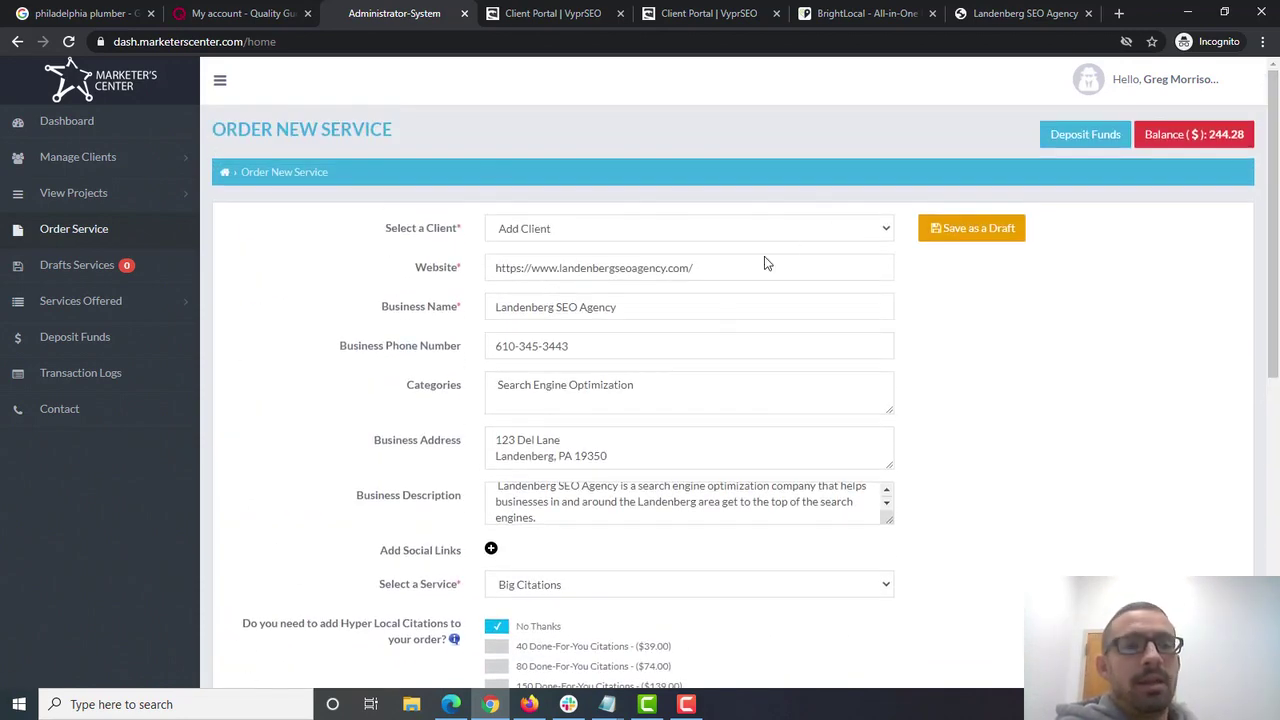
{"action": "left_click", "coordinate": [578, 345]}
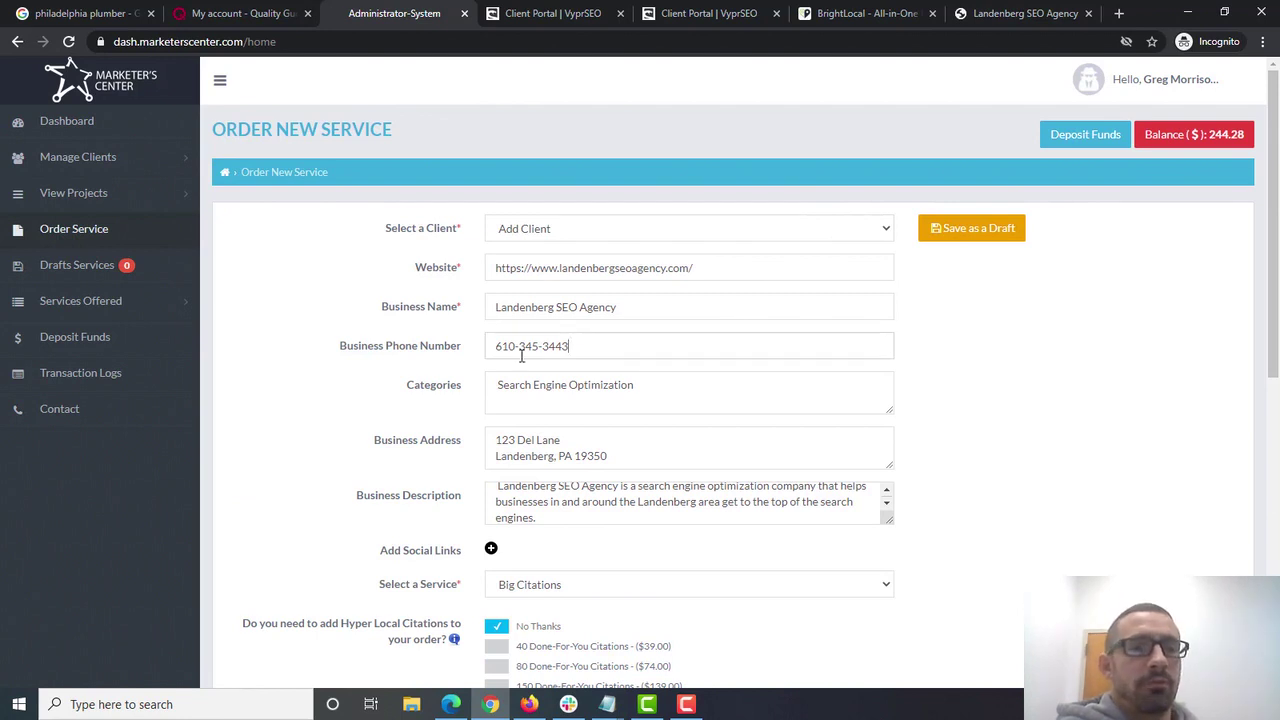
{"action": "key", "text": "ctrl+a"}
{"action": "left_click_drag", "start_coordinate": [640, 304], "coordinate": [443, 300]}
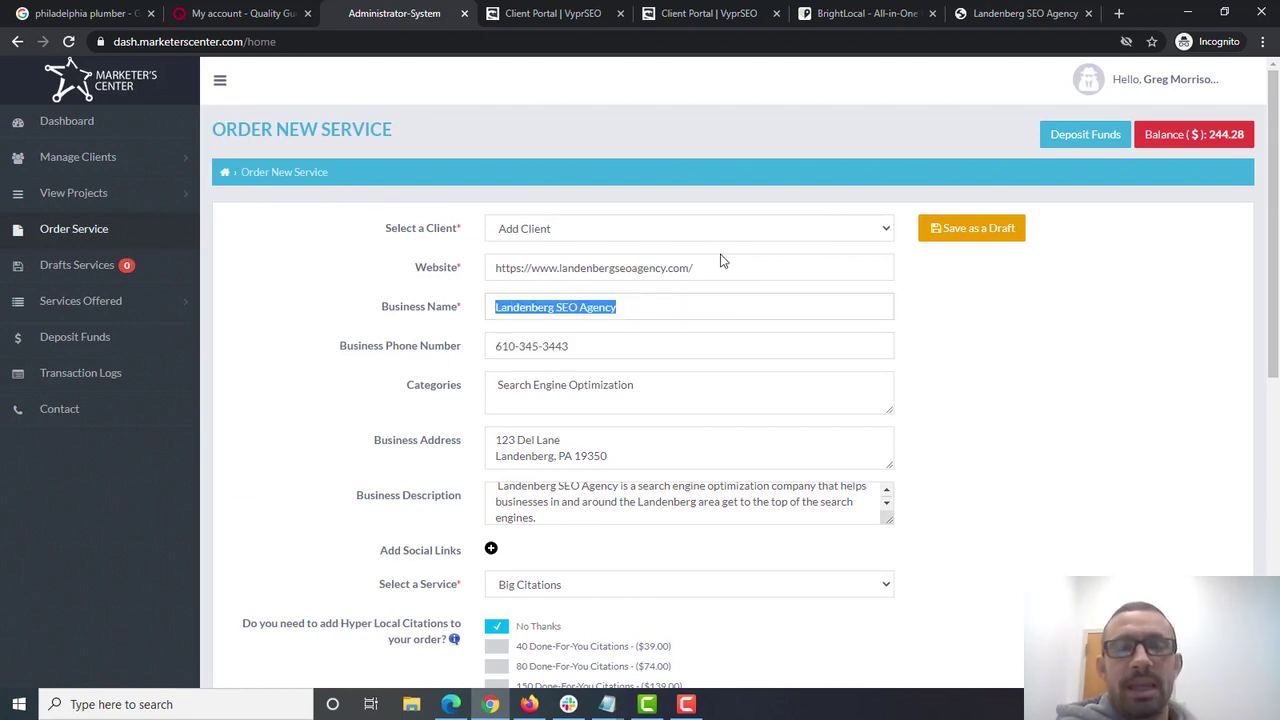
{"action": "left_click_drag", "start_coordinate": [718, 263], "coordinate": [435, 278]}
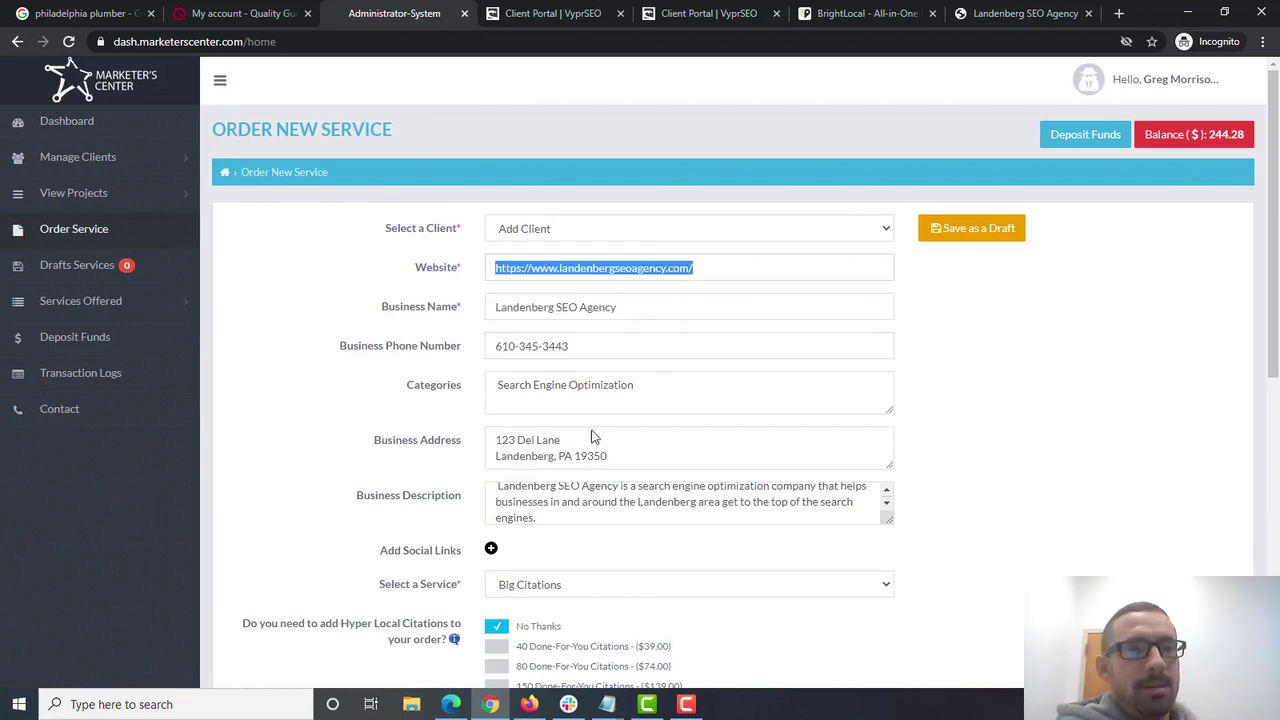
{"action": "left_click_drag", "start_coordinate": [613, 455], "coordinate": [400, 427]}
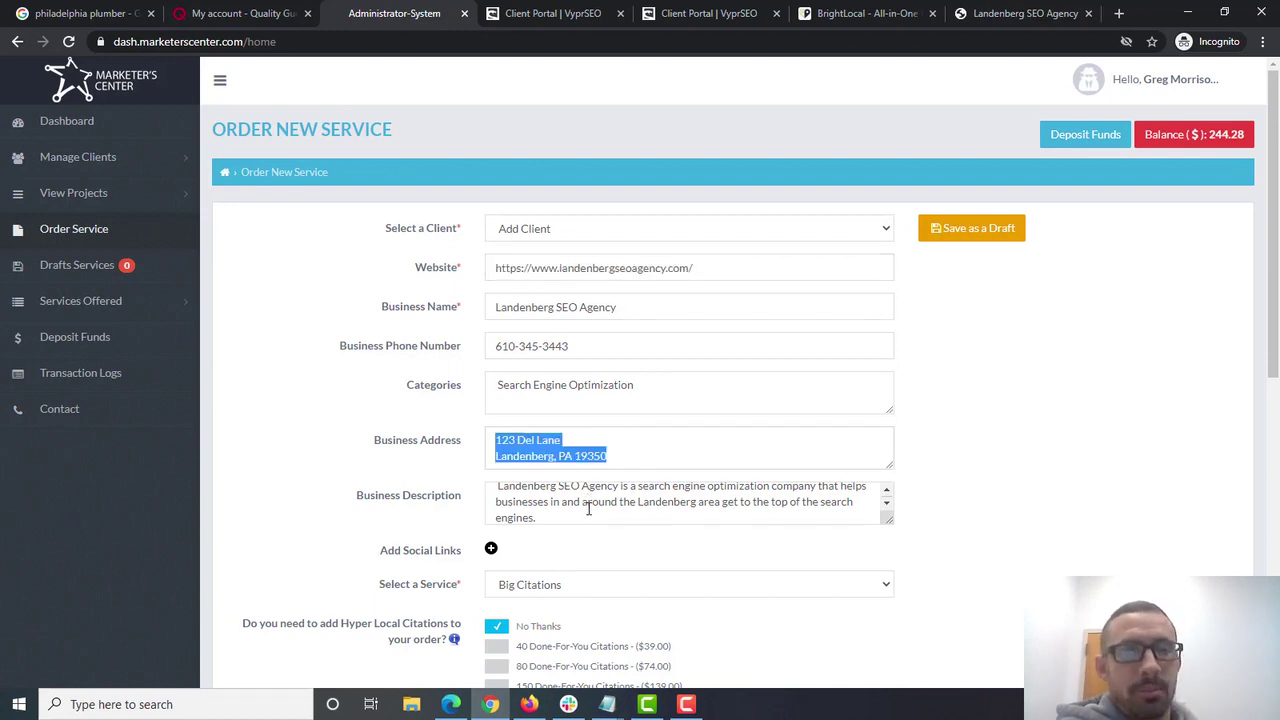
{"action": "left_click_drag", "start_coordinate": [588, 509], "coordinate": [452, 479]}
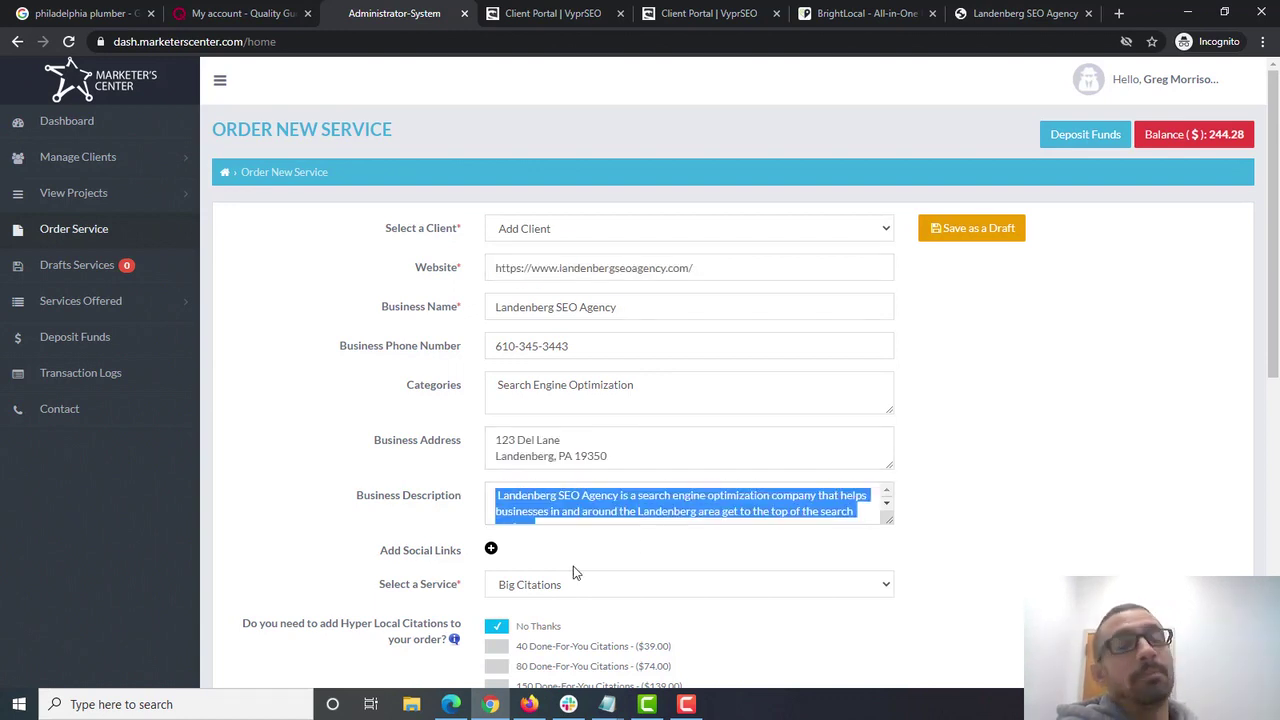
{"action": "left_click", "coordinate": [72, 235]}
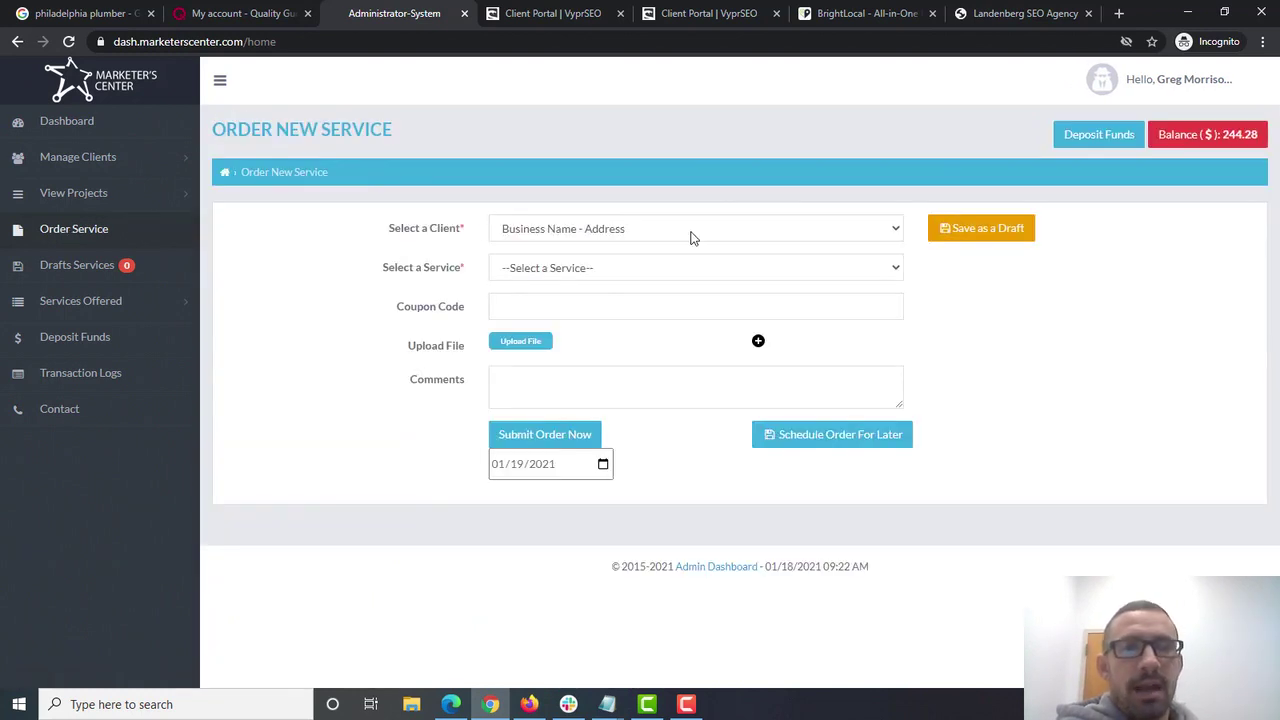
- Set the new order's service to Hyper-Local Citations
{"action": "left_click", "coordinate": [739, 274]}
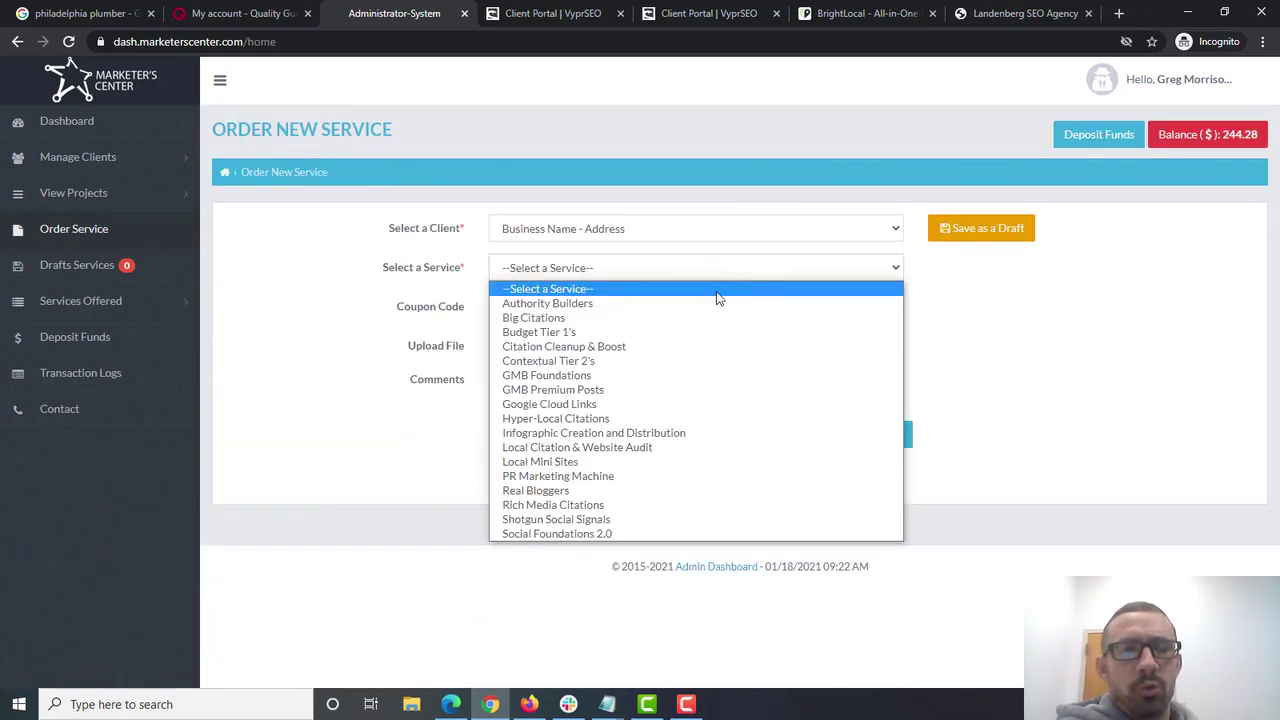
{"action": "left_click", "coordinate": [573, 422]}
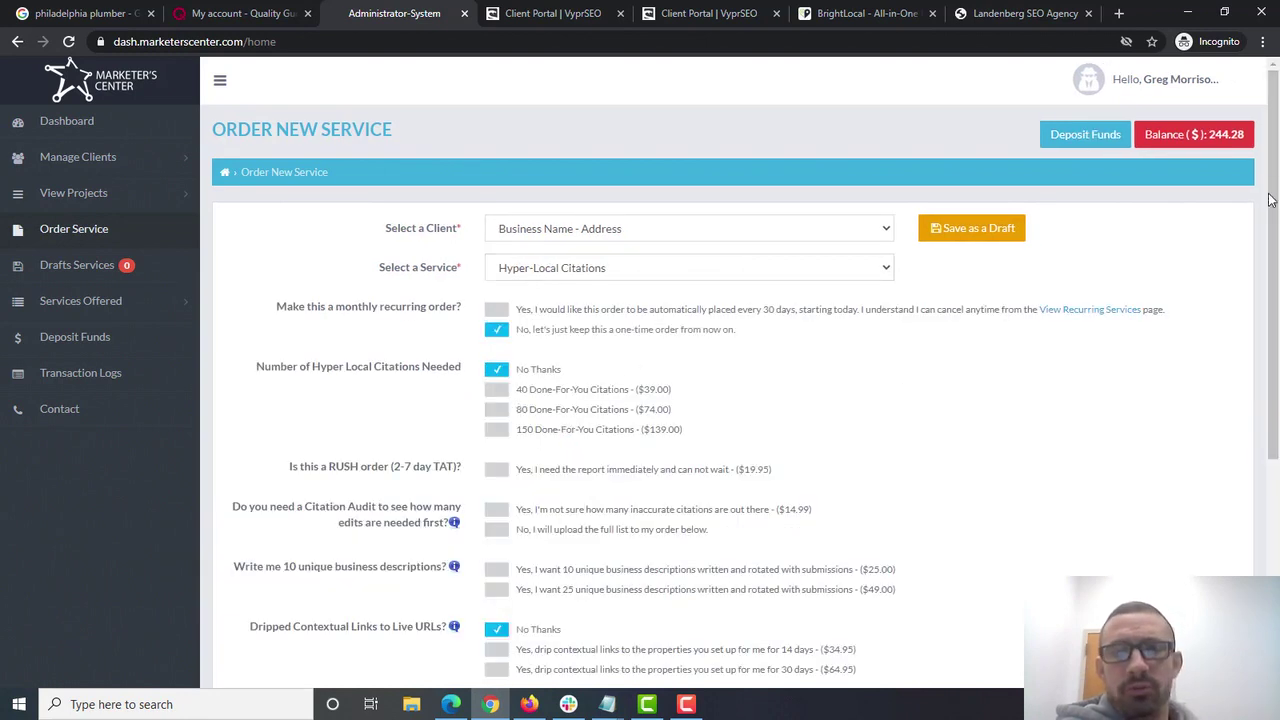
{"action": "left_click_drag", "start_coordinate": [1275, 120], "coordinate": [1275, 185]}
{"action": "scroll", "coordinate": [1257, 266], "scroll_direction": "down", "scroll_amount": 4}
{"action": "scroll", "coordinate": [1257, 266], "scroll_direction": "up", "scroll_amount": 4}
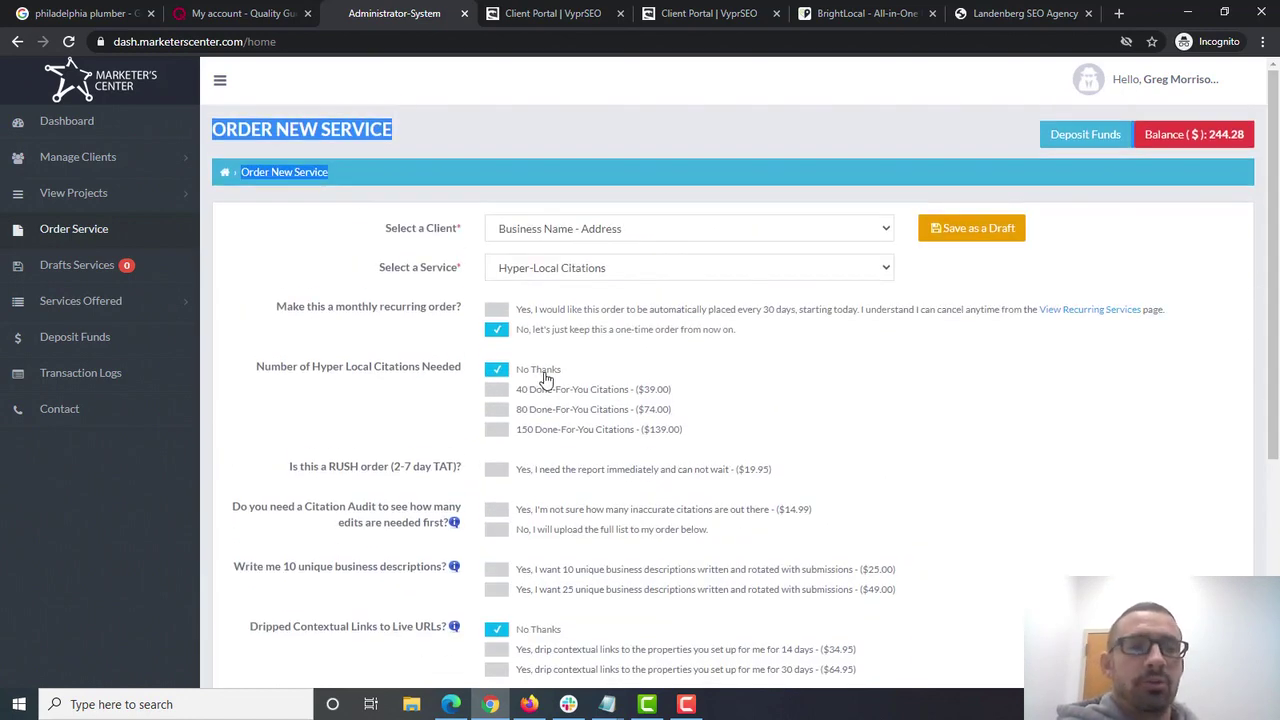
- Add 40 Done-For-You Citations for $39.00, then bring up BrightLocal's homepage
{"action": "left_click", "coordinate": [498, 391]}
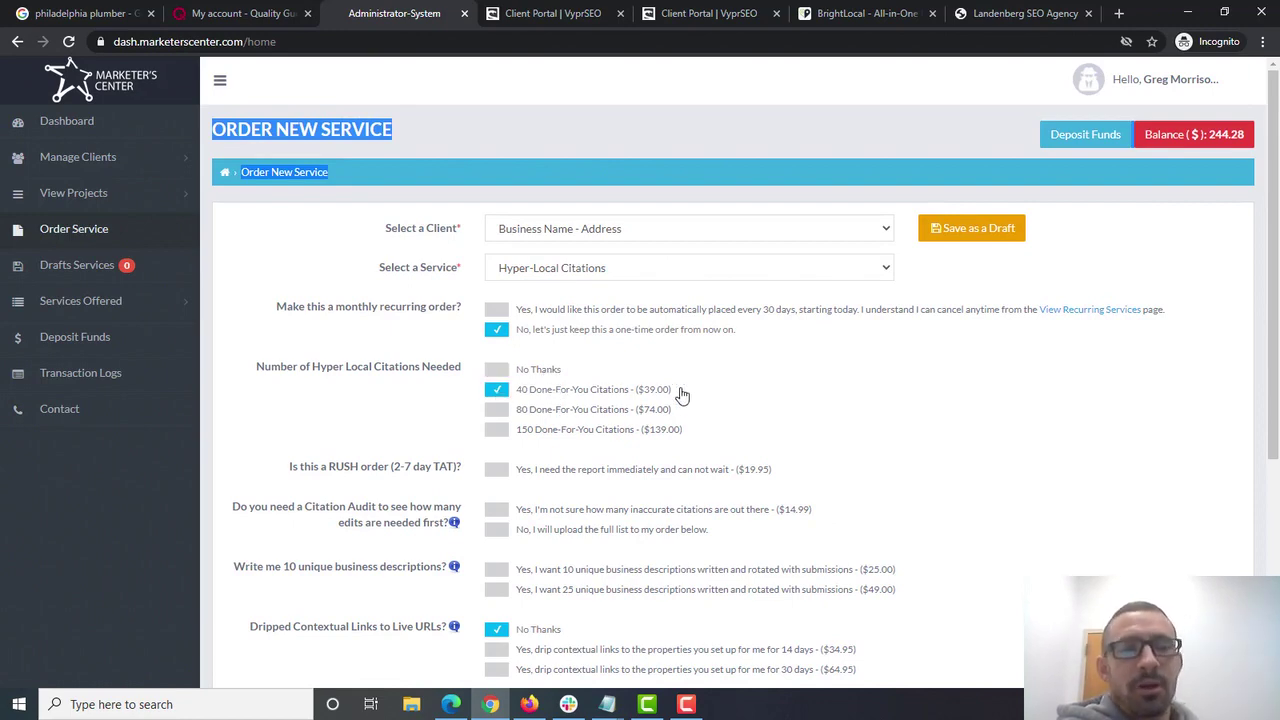
{"action": "left_click_drag", "start_coordinate": [1276, 300], "coordinate": [1278, 464]}
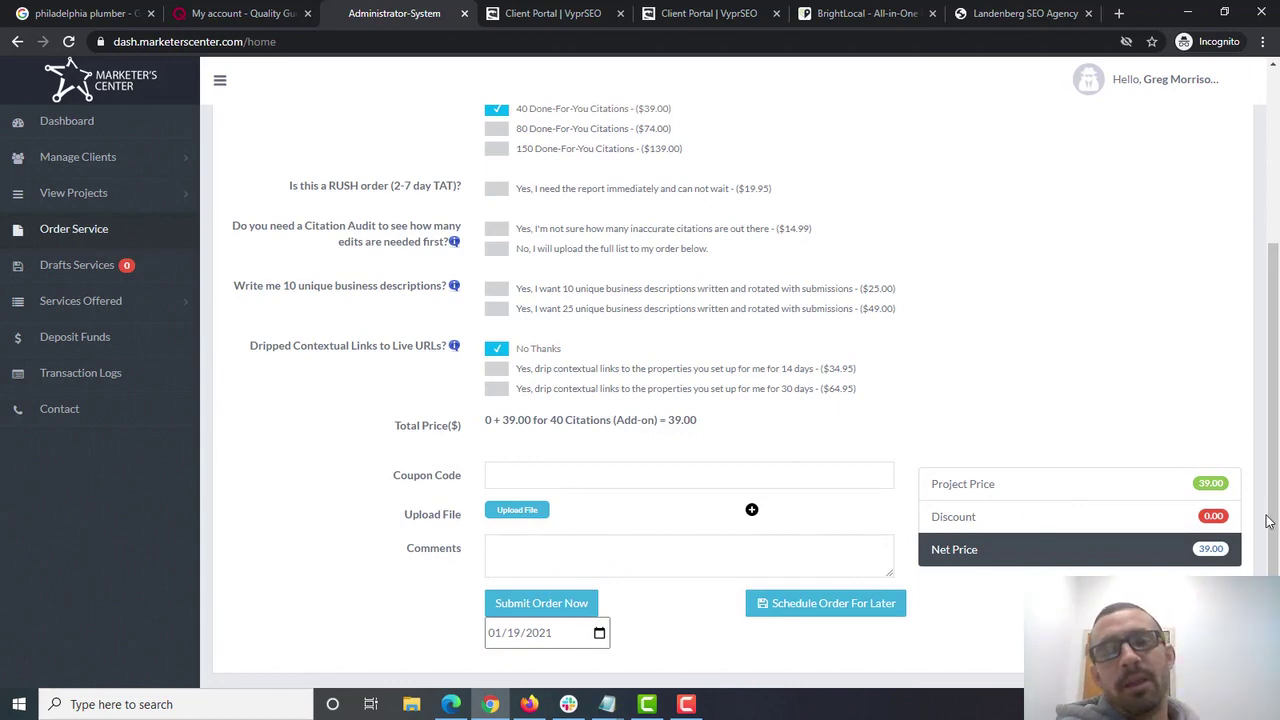
{"action": "left_click_drag", "start_coordinate": [1272, 522], "coordinate": [1277, 307]}
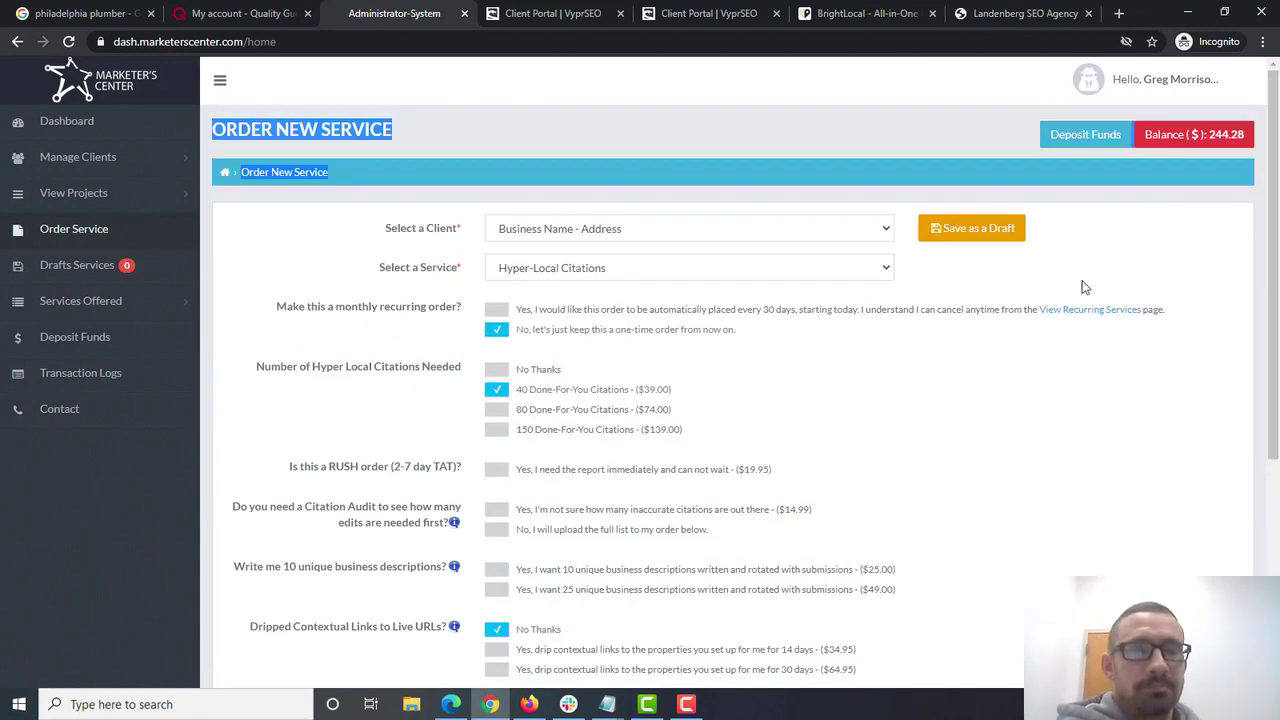
{"action": "left_click", "coordinate": [1029, 405]}
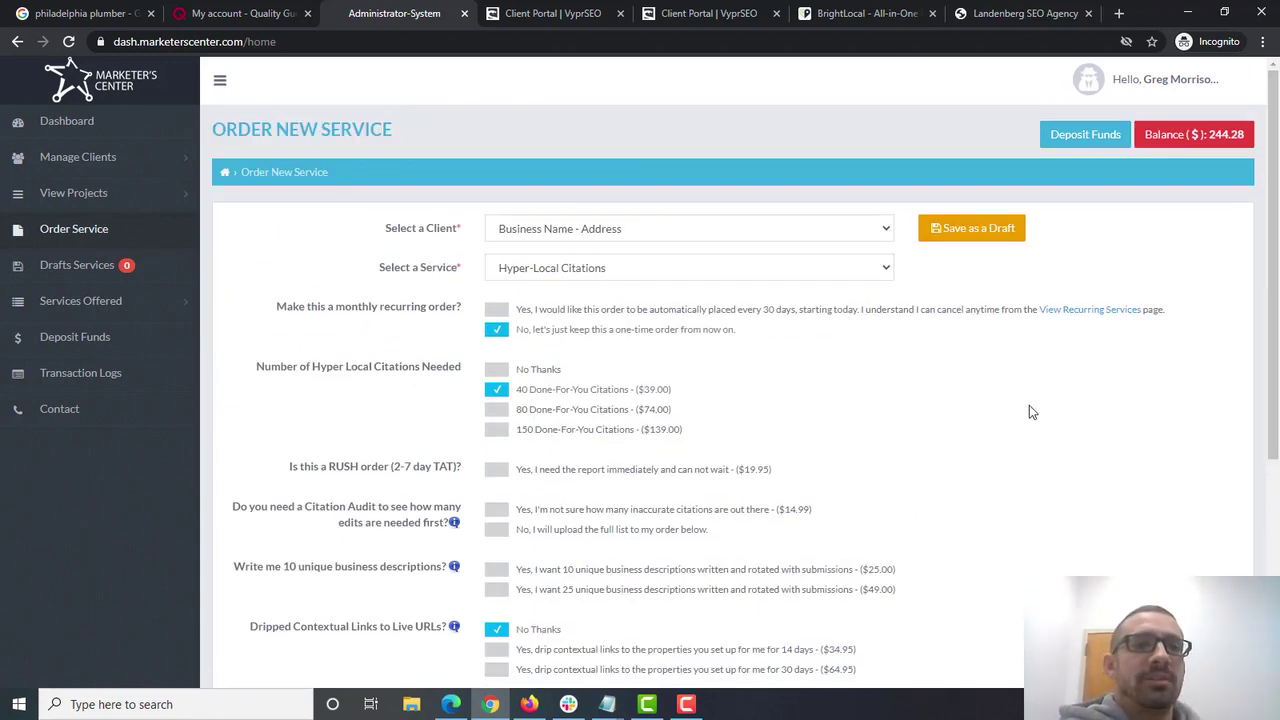
{"action": "left_click", "coordinate": [880, 13]}
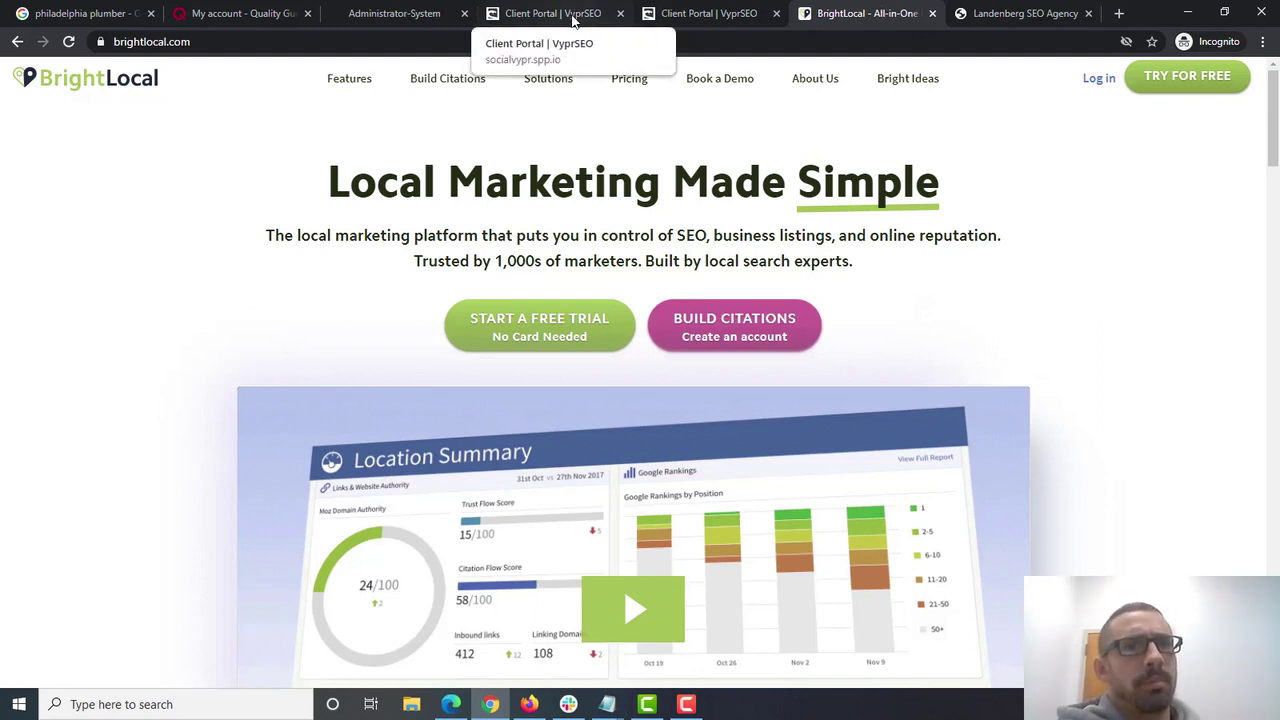
- Switch to the 'My account - Quality Guest Posts' dashboard
{"action": "left_click", "coordinate": [288, 13]}
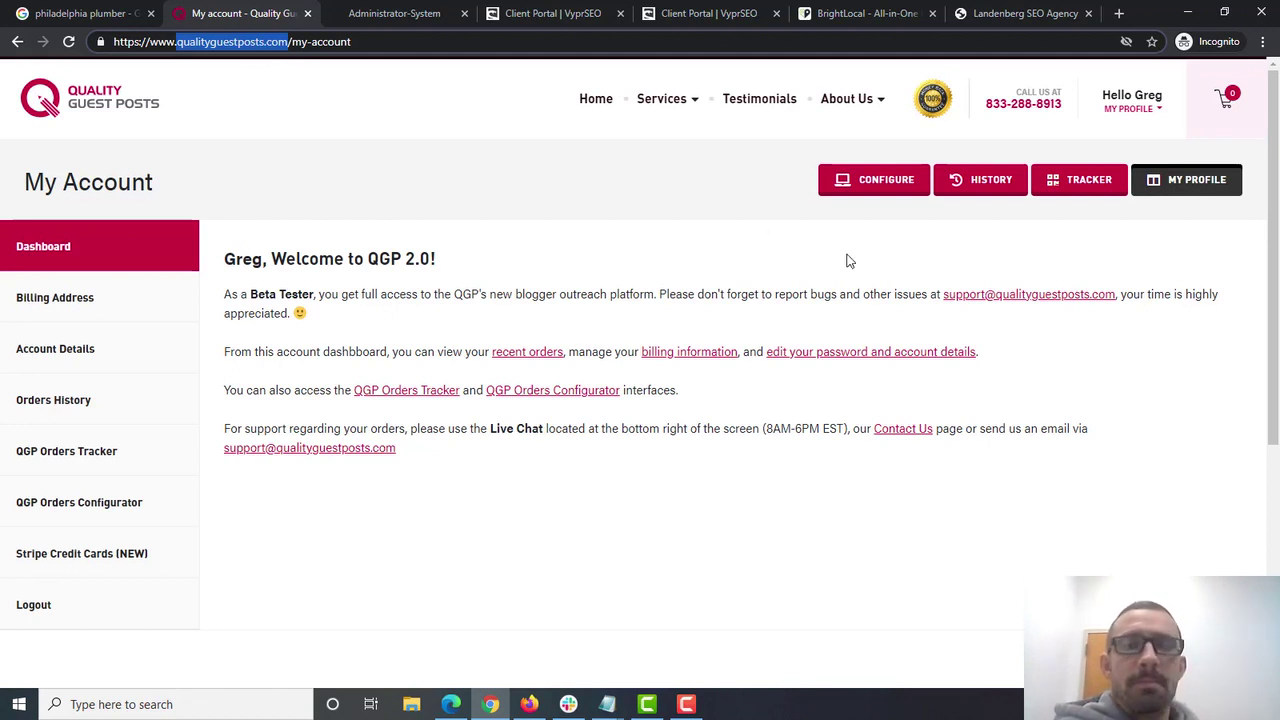
- Open the guest post configurator and compare the Diversifier 1 and Diversifier 2 packages
{"action": "left_click", "coordinate": [897, 186]}
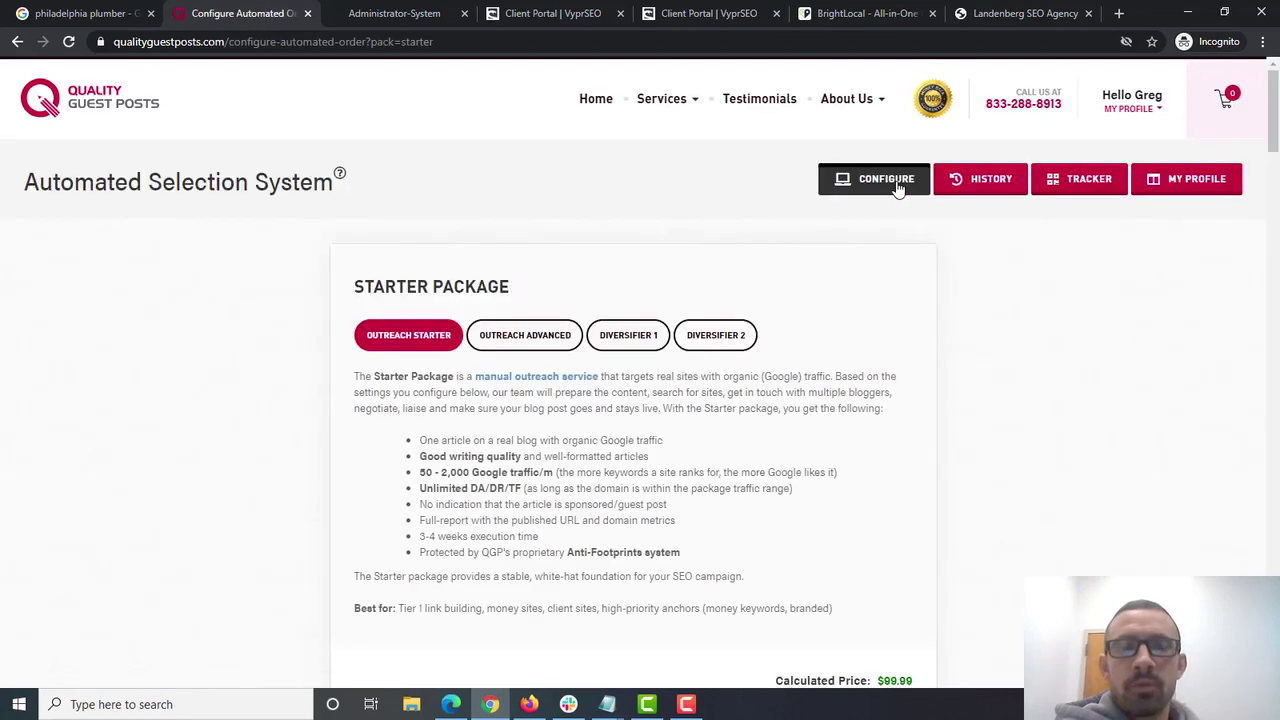
{"action": "scroll", "coordinate": [1275, 110], "scroll_direction": "down", "scroll_amount": 2}
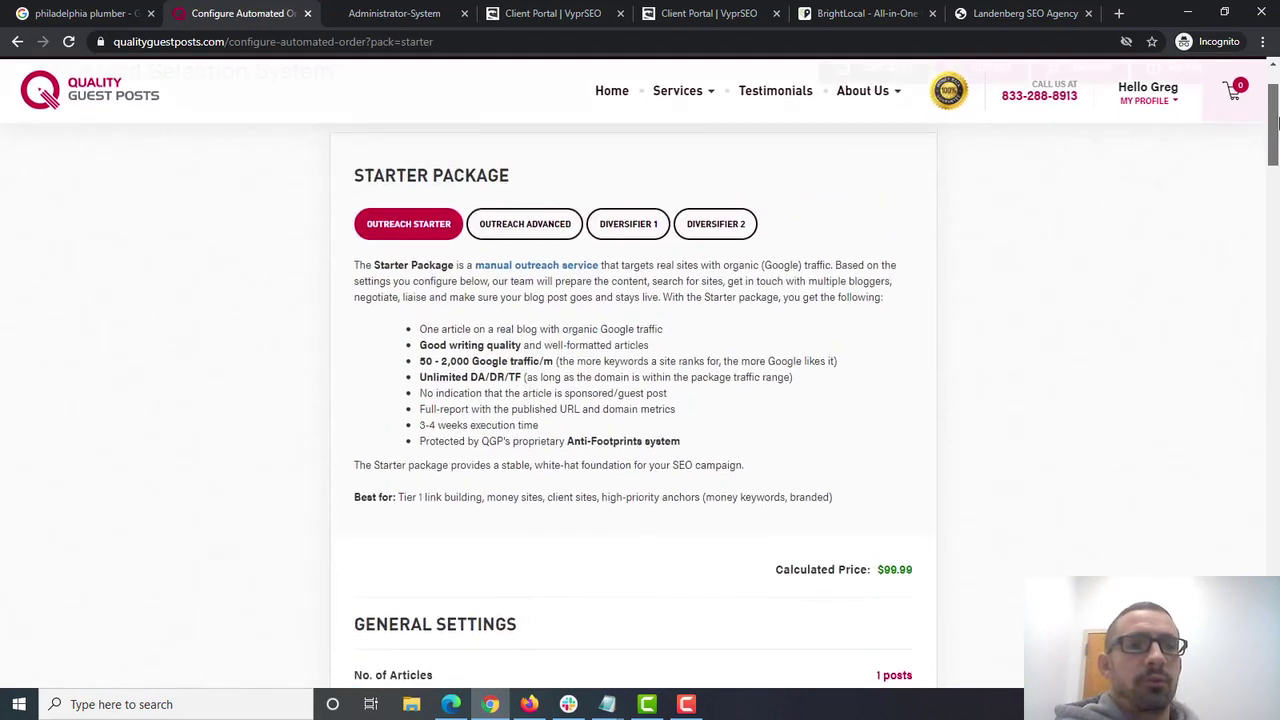
{"action": "scroll", "coordinate": [1060, 110], "scroll_direction": "up", "scroll_amount": 2}
{"action": "left_click", "coordinate": [636, 317]}
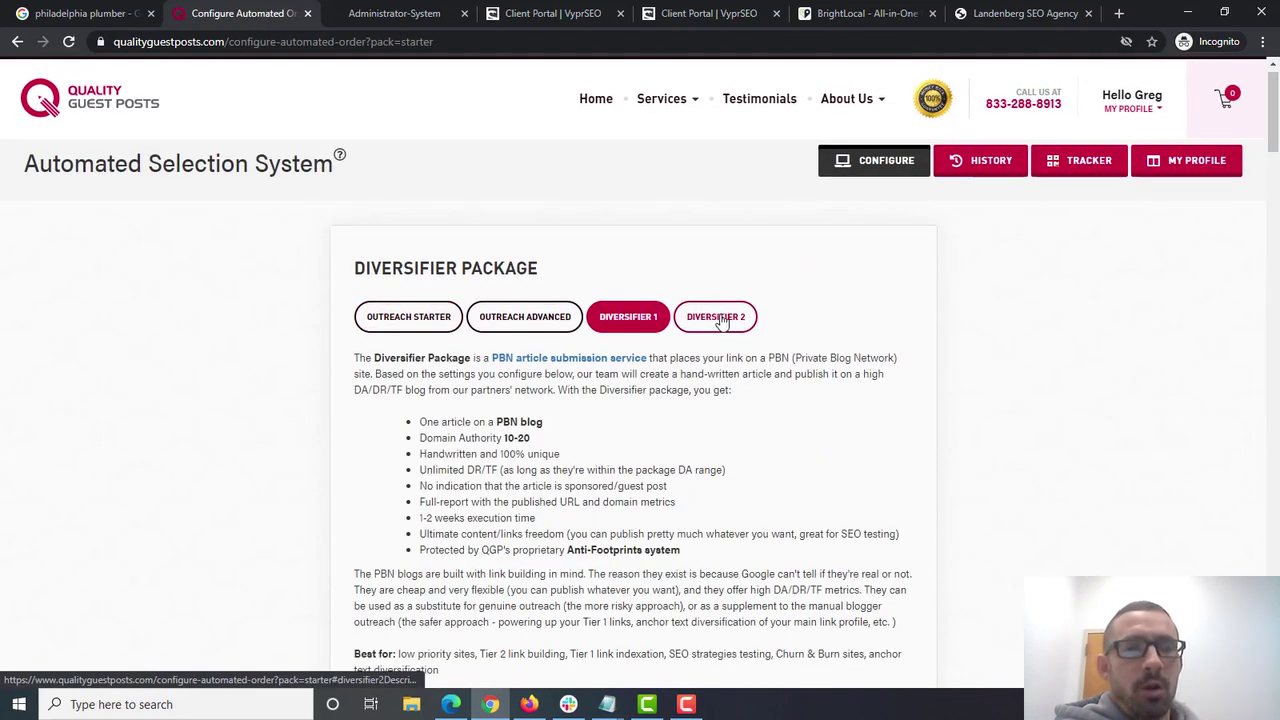
{"action": "left_click", "coordinate": [722, 318]}
{"action": "left_click", "coordinate": [637, 318]}
{"action": "left_click", "coordinate": [722, 320]}
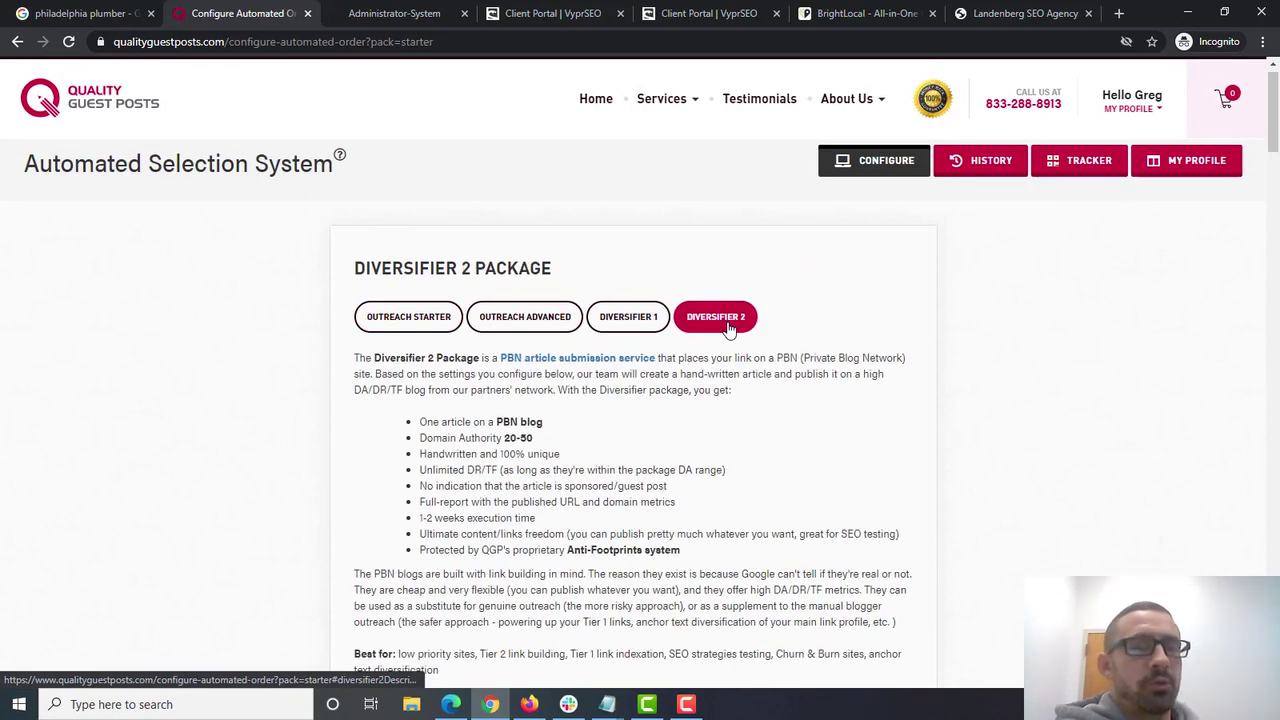
{"action": "left_click", "coordinate": [662, 330]}
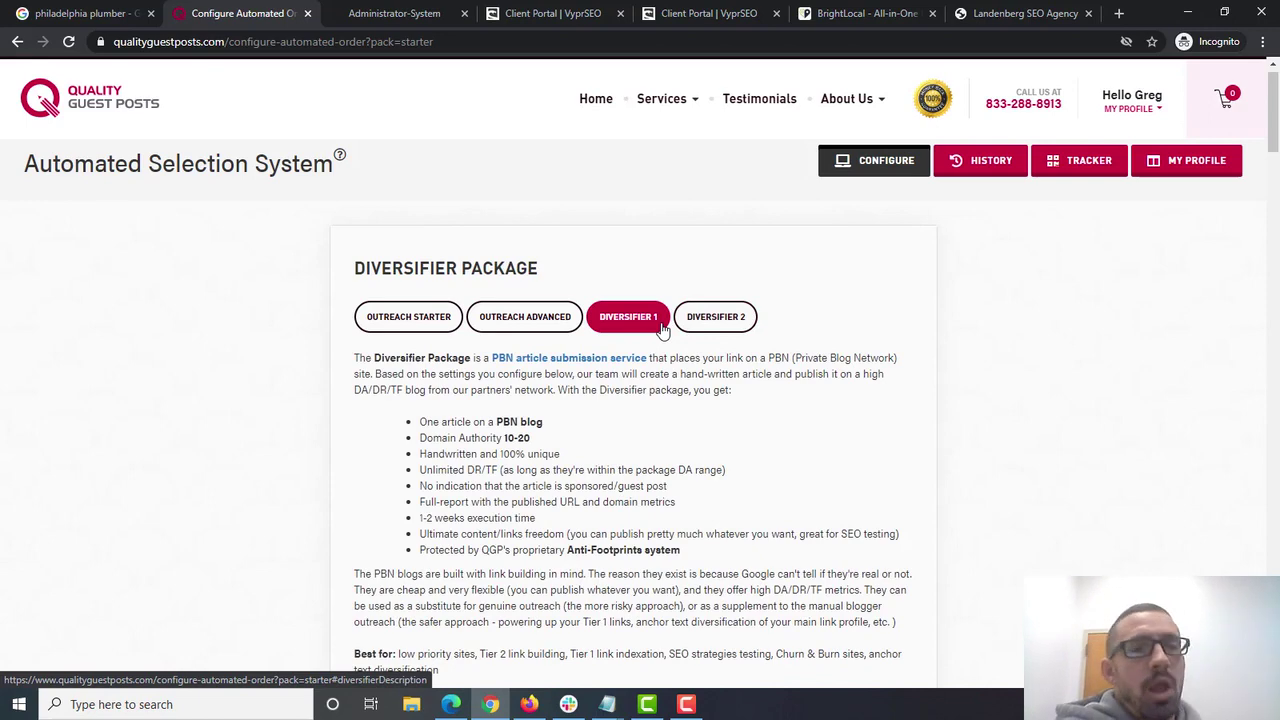
- Compare the Starter and Advanced packages, settling on Starter at $99.99
{"action": "left_click", "coordinate": [408, 322]}
{"action": "left_click", "coordinate": [522, 326]}
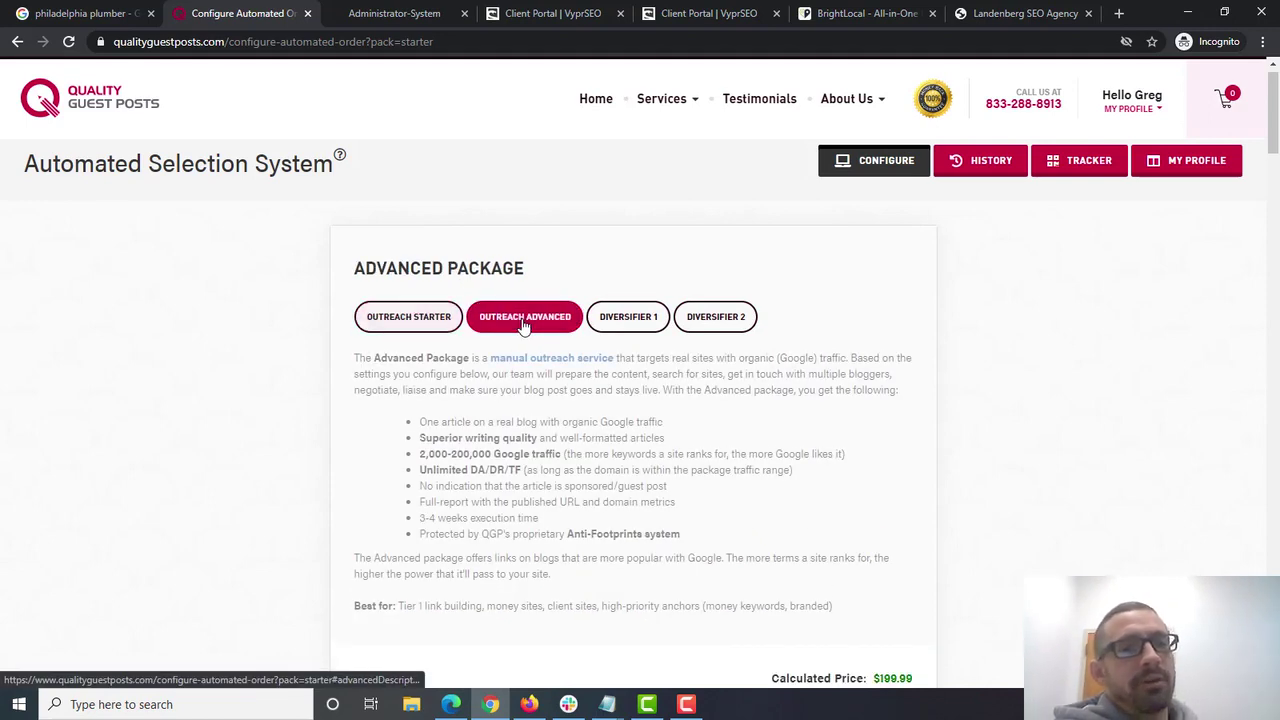
{"action": "left_click", "coordinate": [405, 318]}
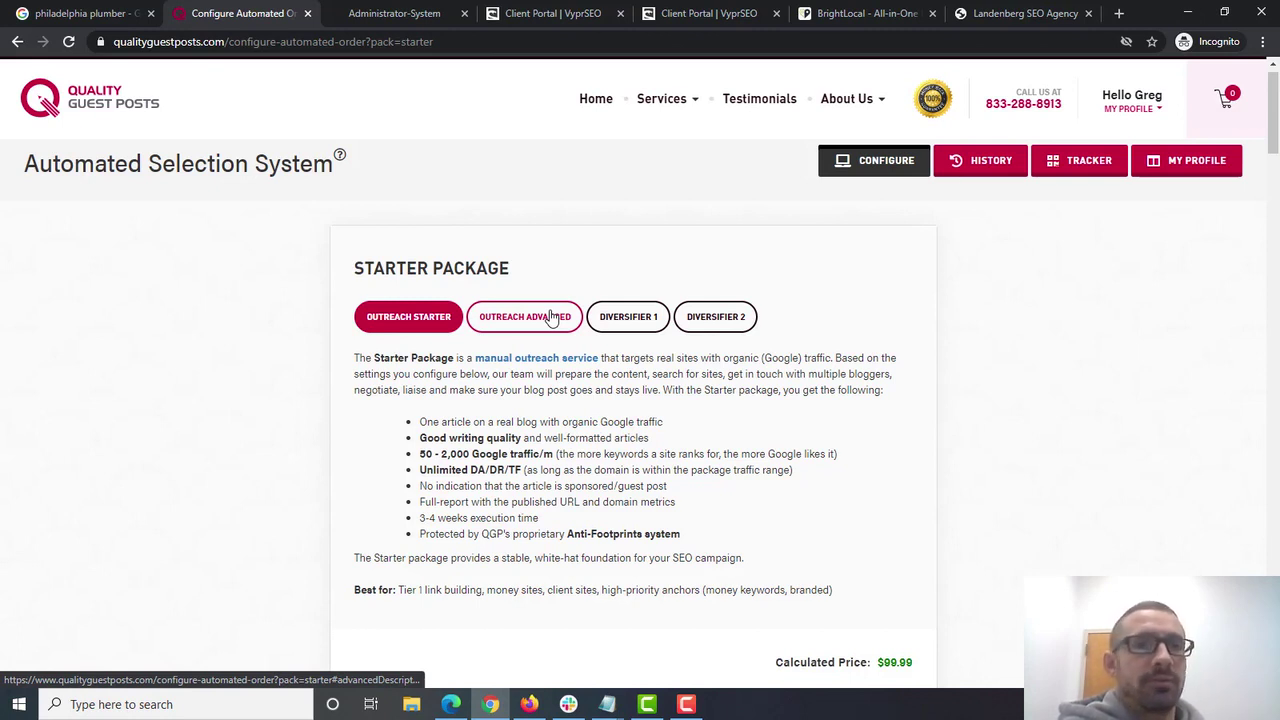
{"action": "left_click", "coordinate": [518, 325]}
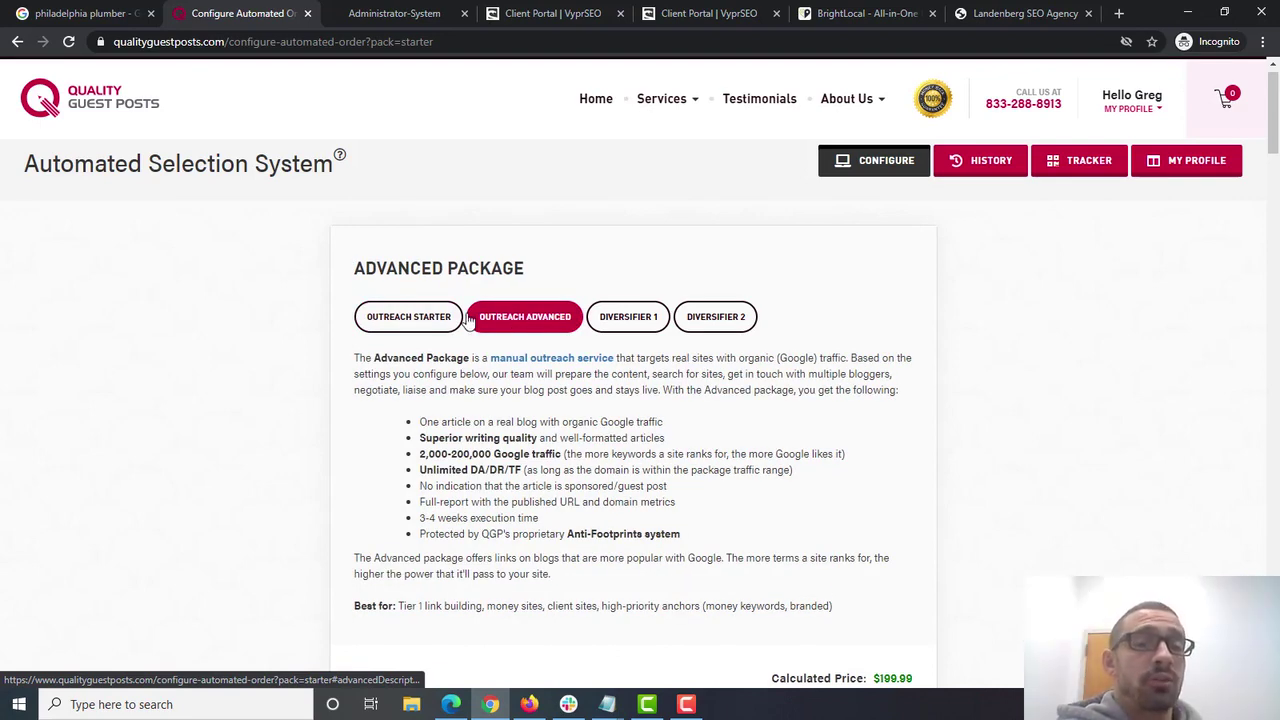
{"action": "left_click", "coordinate": [422, 325]}
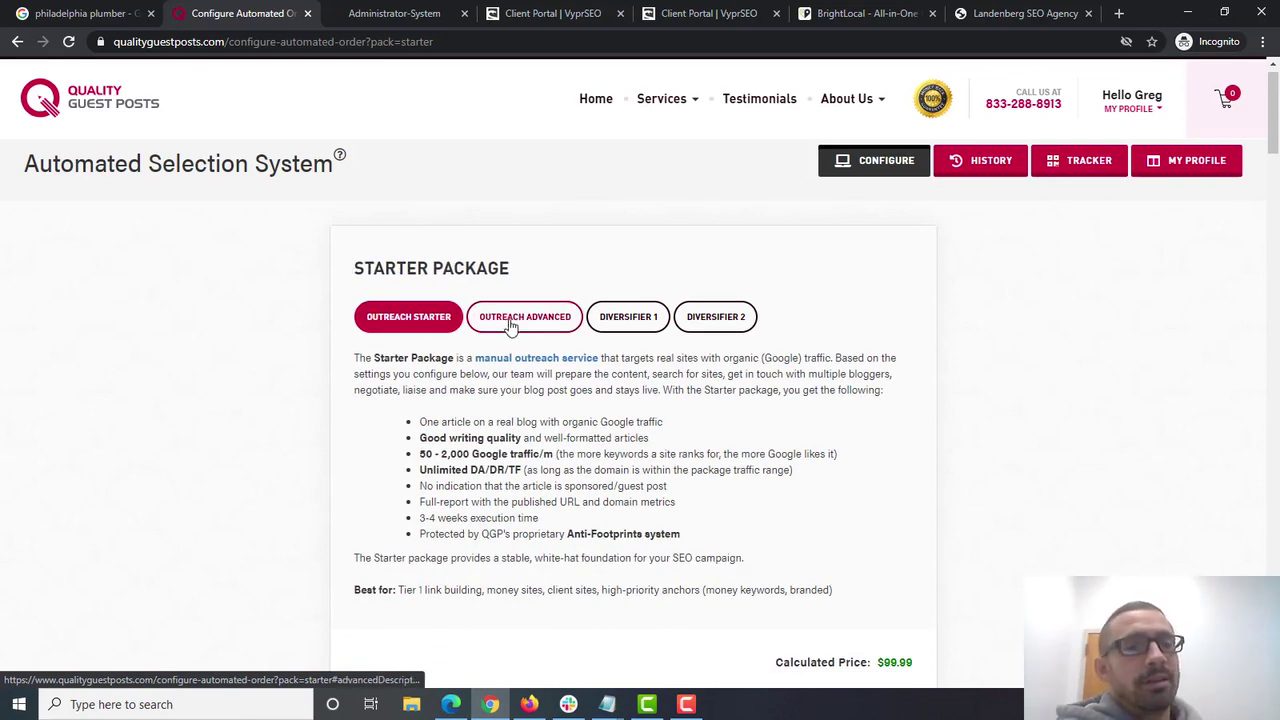
{"action": "left_click", "coordinate": [510, 328]}
{"action": "left_click", "coordinate": [432, 318]}
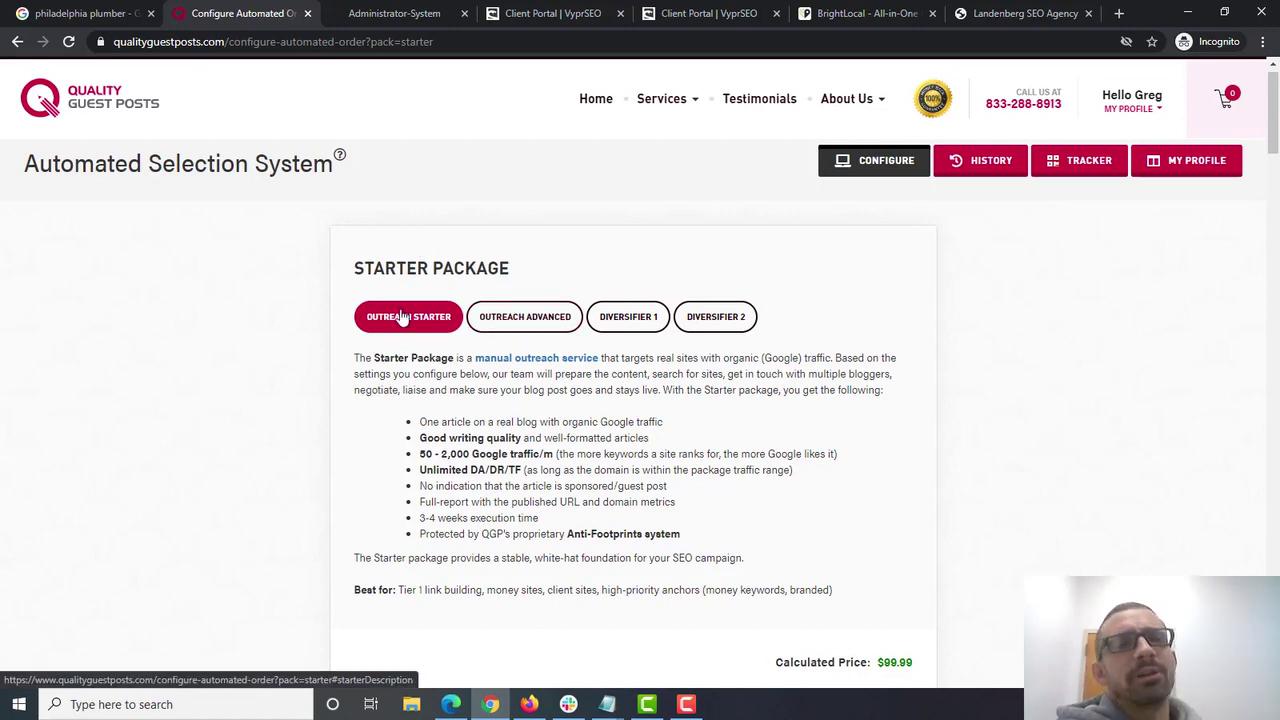
- Set 1000 words, 3 images and 2 authority links per article
{"action": "left_click_drag", "start_coordinate": [1275, 140], "coordinate": [1258, 195]}
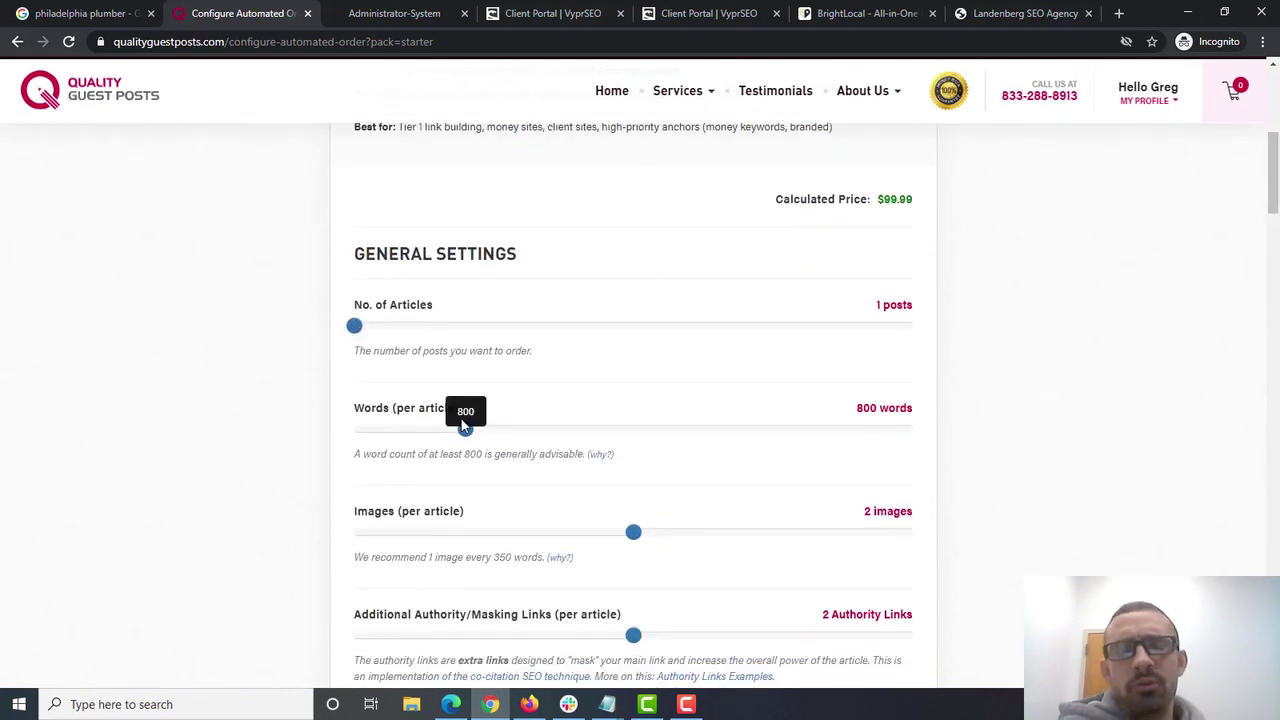
{"action": "left_click_drag", "start_coordinate": [465, 427], "coordinate": [538, 430]}
{"action": "scroll", "coordinate": [700, 300], "scroll_direction": "down", "scroll_amount": 2}
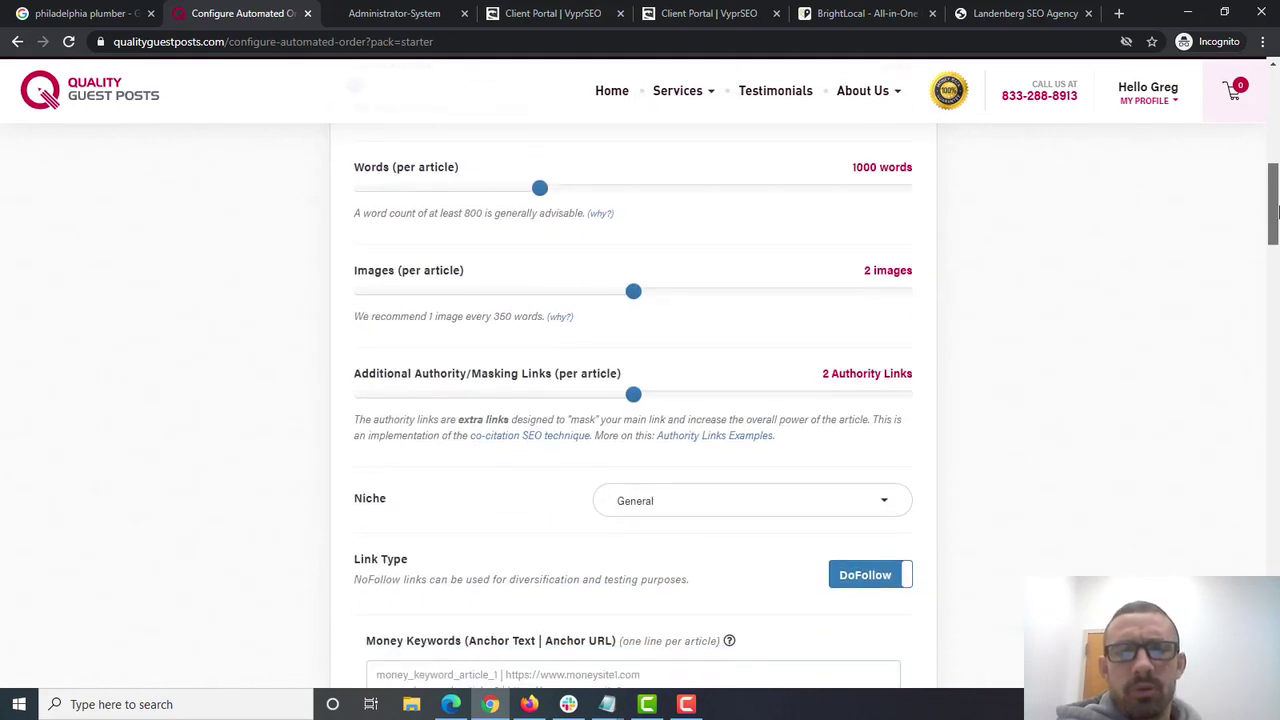
{"action": "left_click_drag", "start_coordinate": [651, 294], "coordinate": [869, 289]}
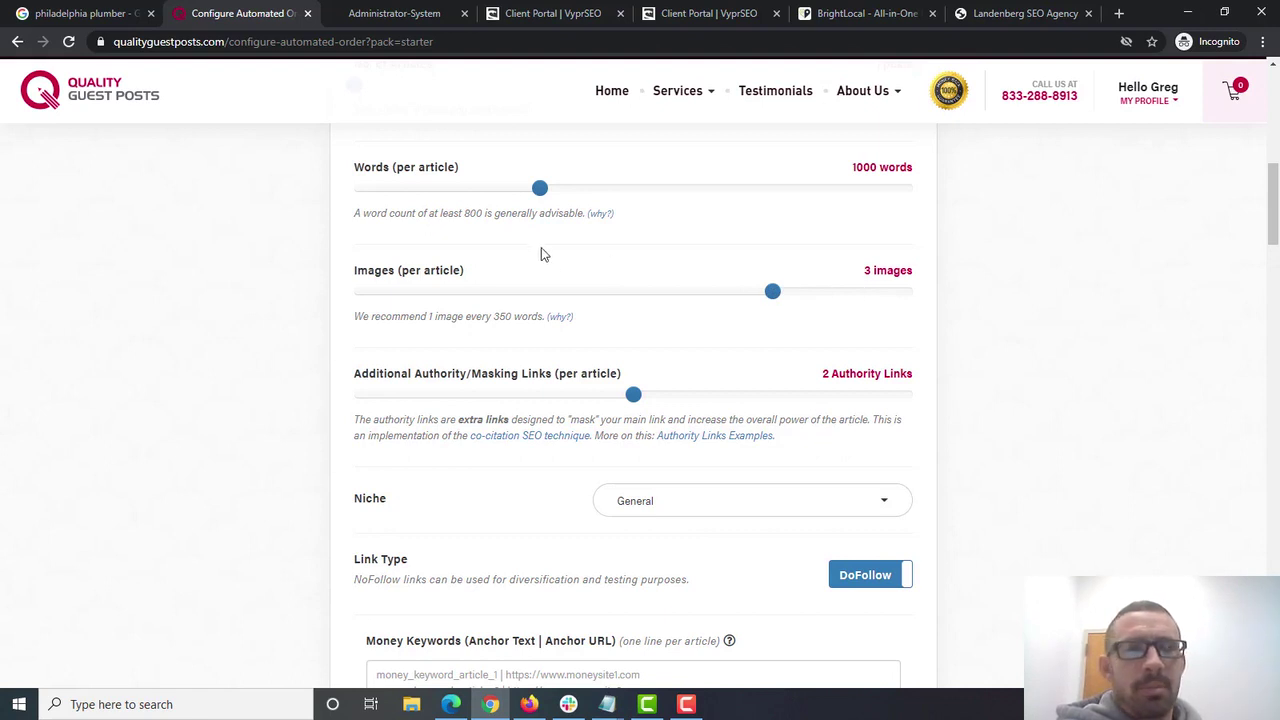
{"action": "mouse_move", "coordinate": [515, 172]}
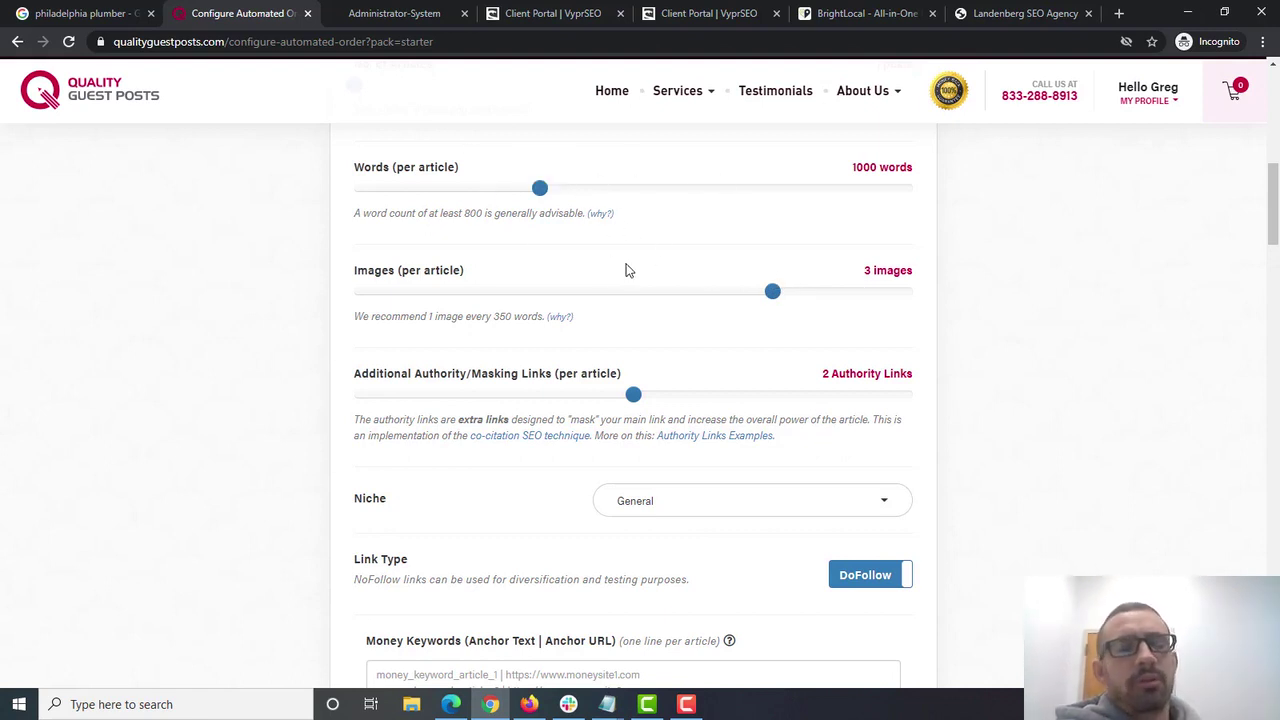
{"action": "mouse_move", "coordinate": [634, 393]}
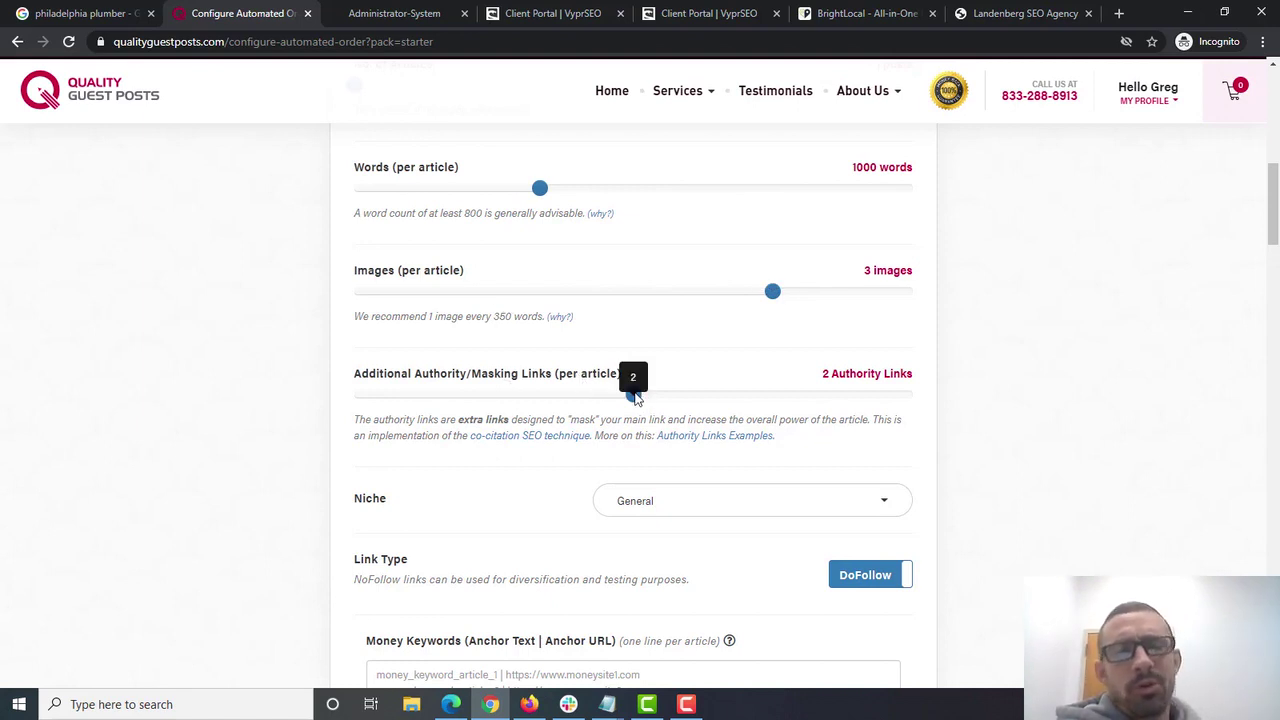
{"action": "left_click", "coordinate": [536, 392]}
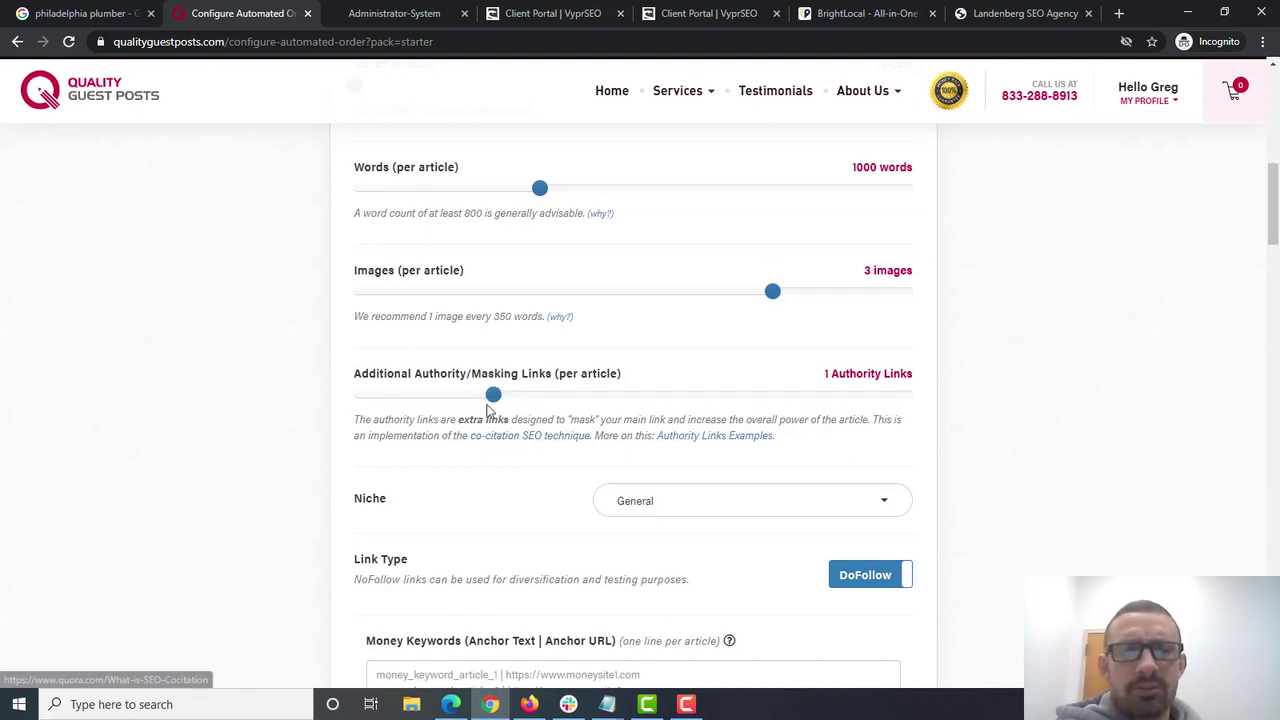
{"action": "left_click_drag", "start_coordinate": [488, 406], "coordinate": [632, 396]}
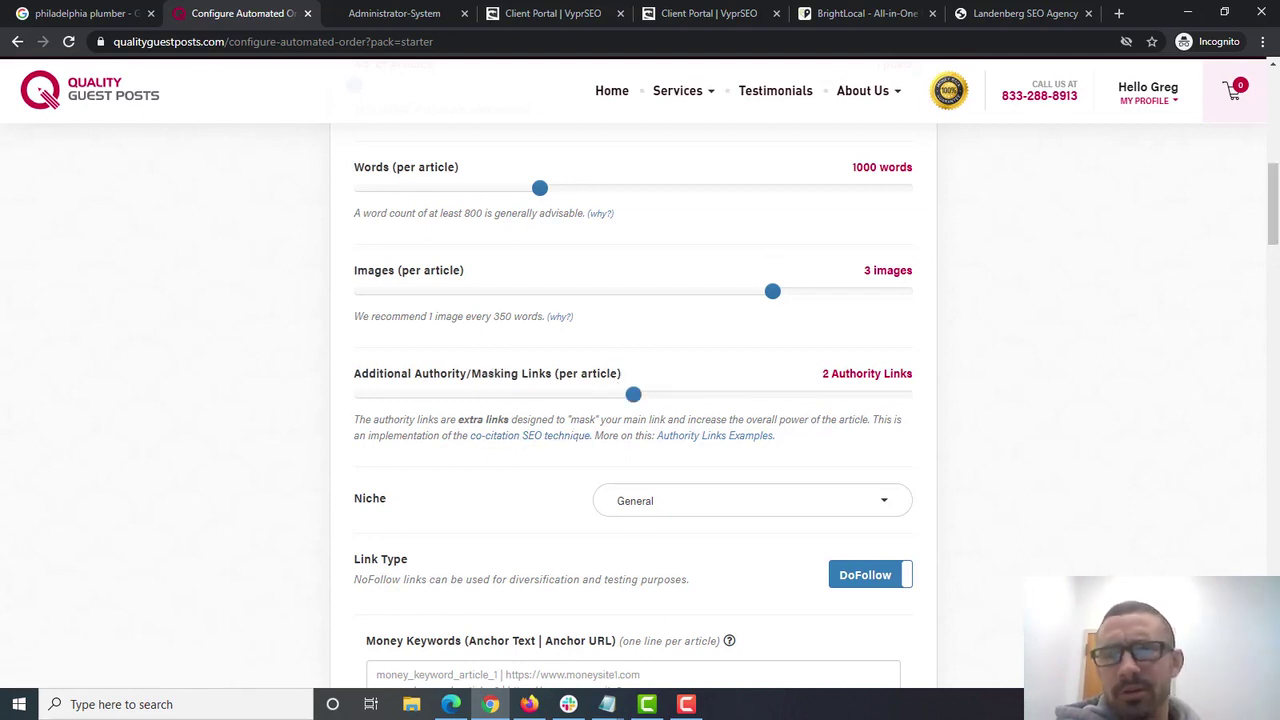
- Pick the Online Marketing | Internet Marketing | SEO | Advertising niche
{"action": "scroll", "coordinate": [690, 370], "scroll_direction": "down", "scroll_amount": 2}
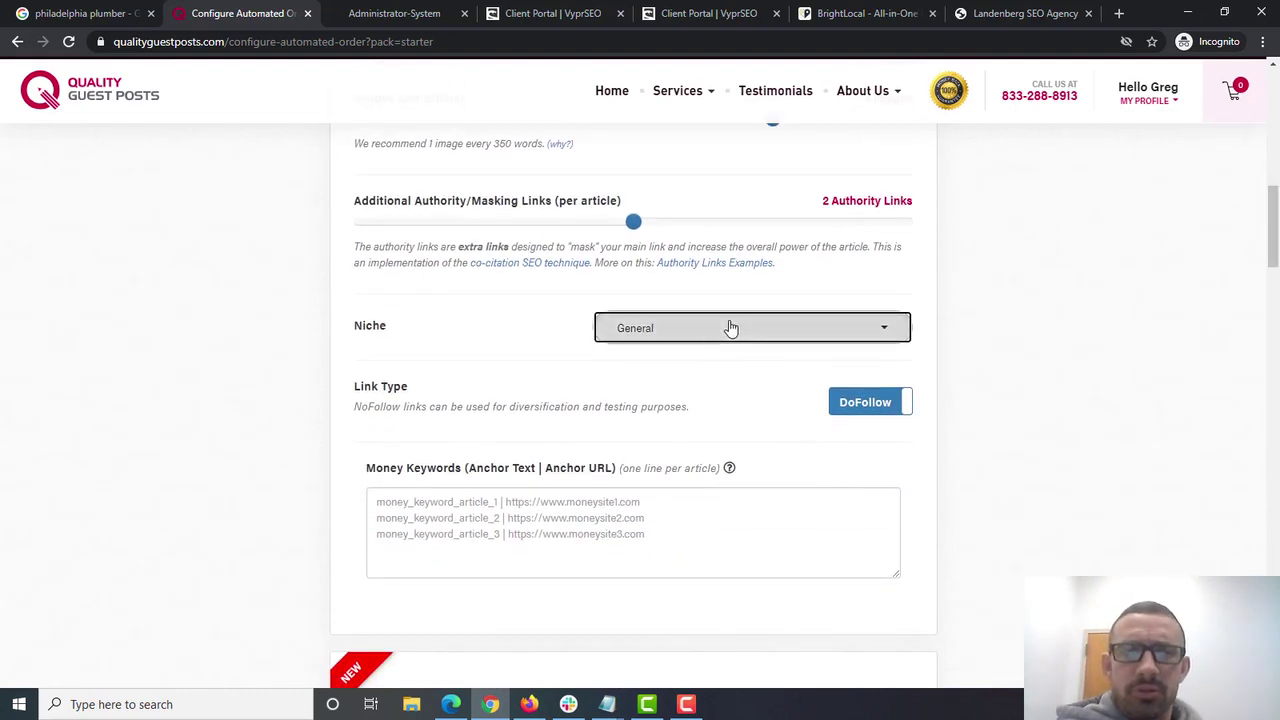
{"action": "left_click", "coordinate": [728, 329]}
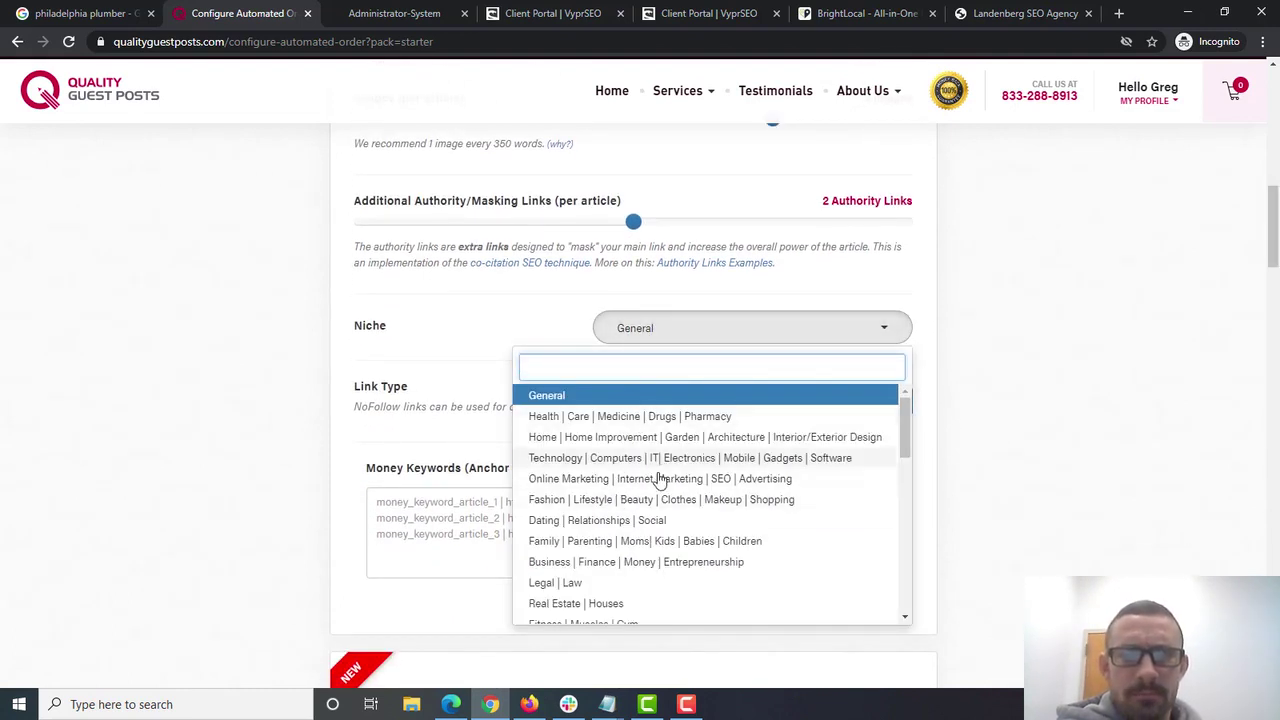
{"action": "left_click", "coordinate": [736, 482]}
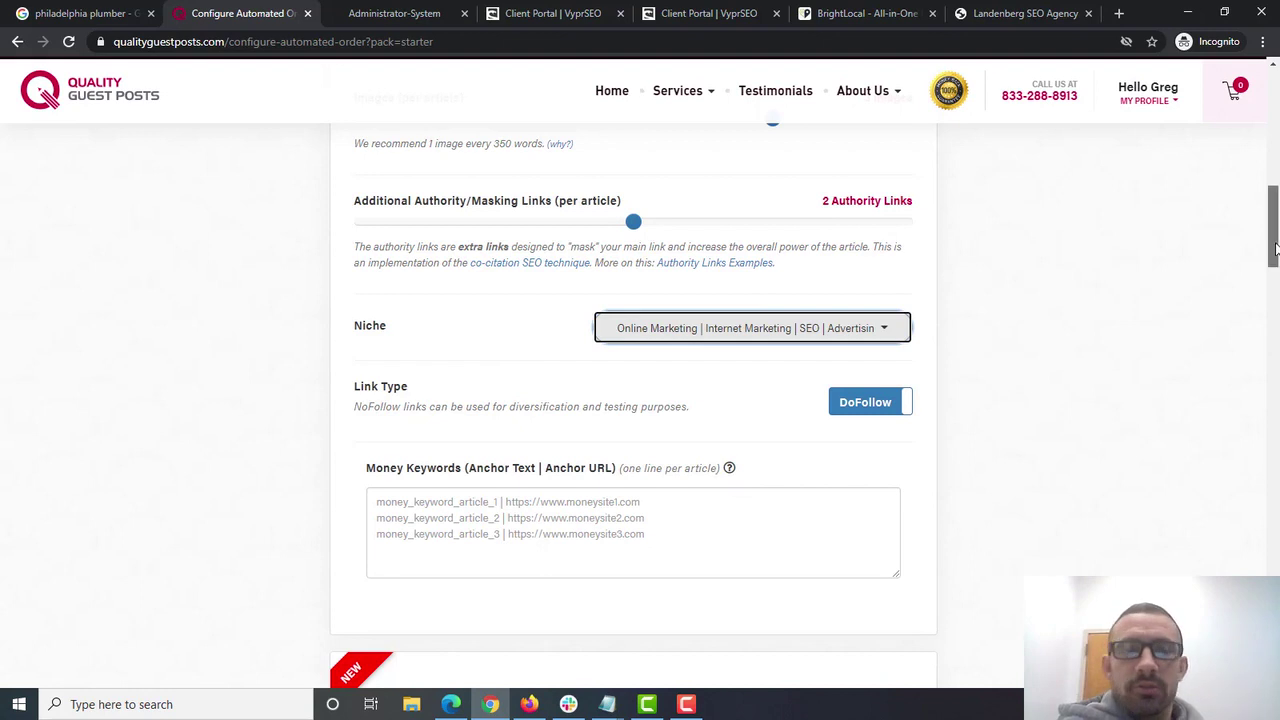
{"action": "scroll", "coordinate": [640, 330], "scroll_direction": "down", "scroll_amount": 2}
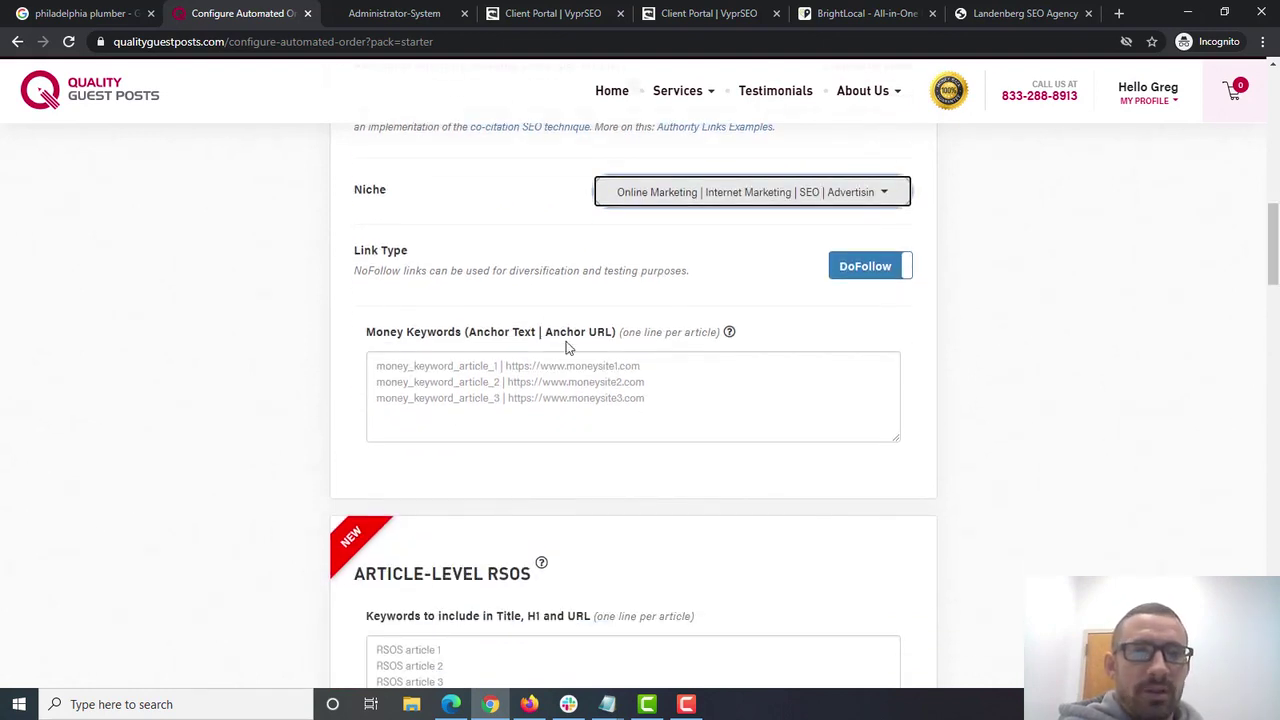
- Enter 'FIRST | SECOND' in Money Keywords and replace both words with the agency URL
{"action": "left_click", "coordinate": [614, 375]}
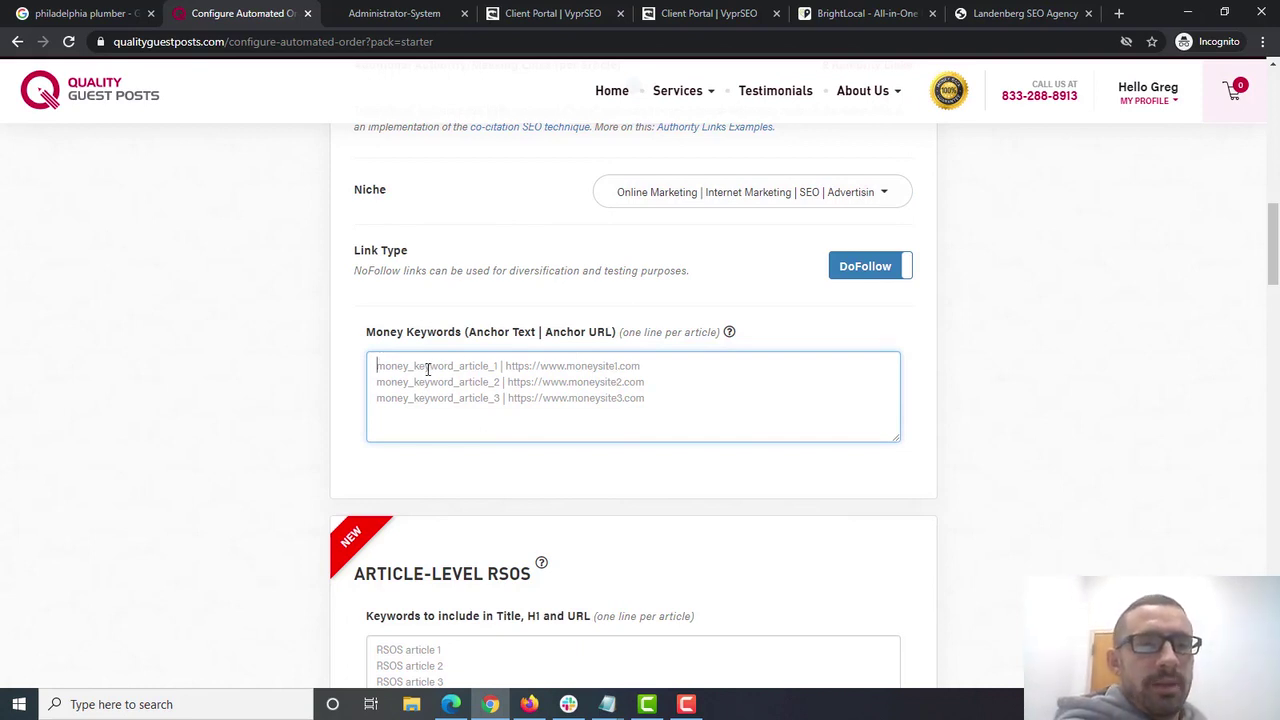
{"action": "type", "text": "FIRST"}
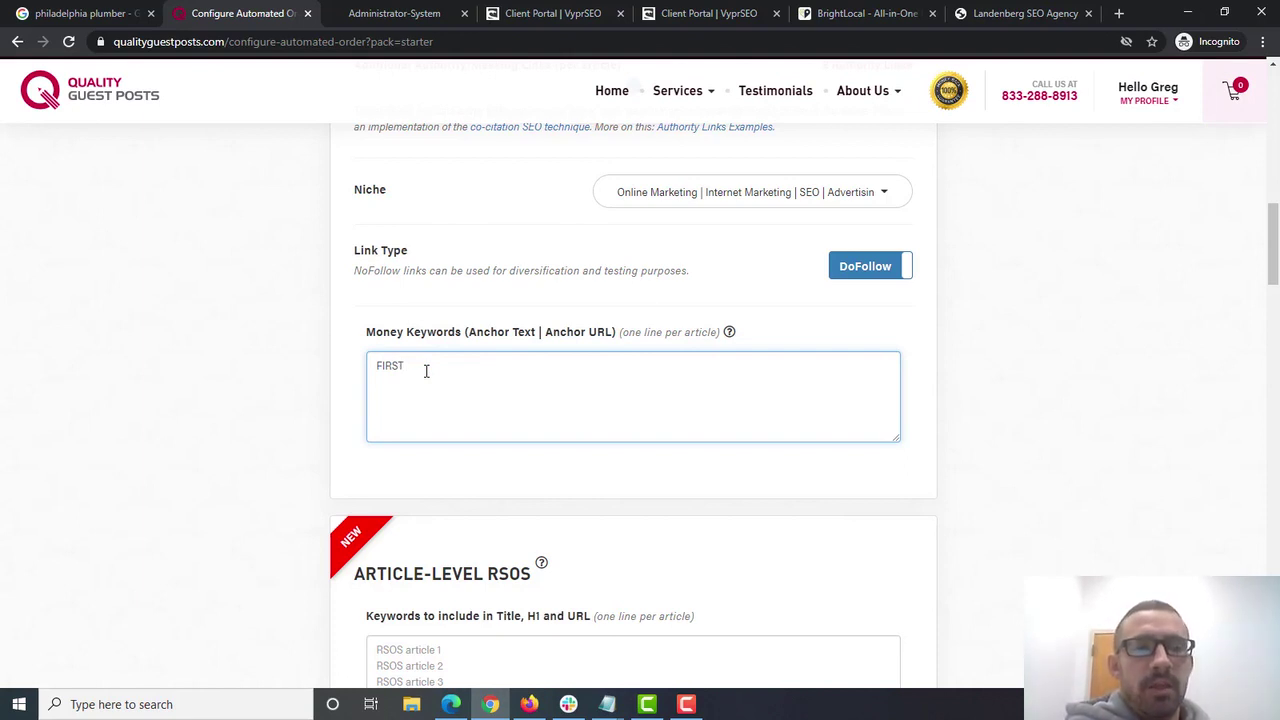
{"action": "type", "text": " | SECOND"}
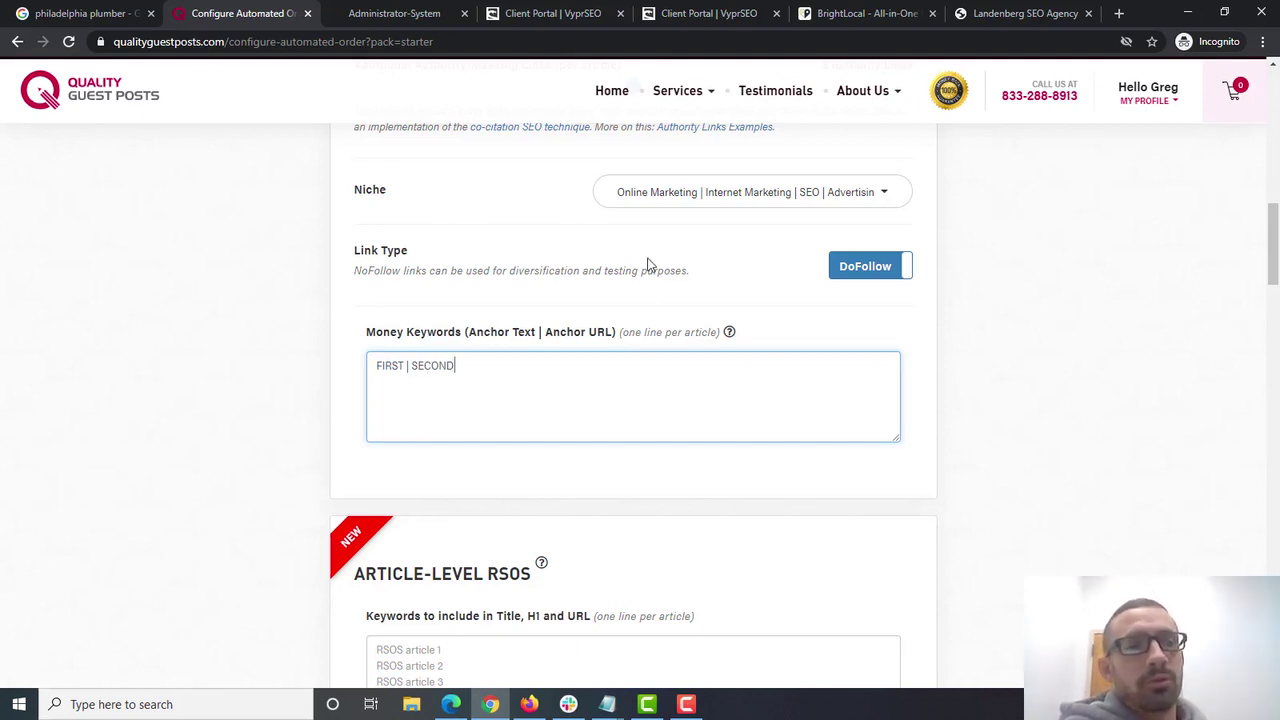
{"action": "mouse_move", "coordinate": [890, 72]}
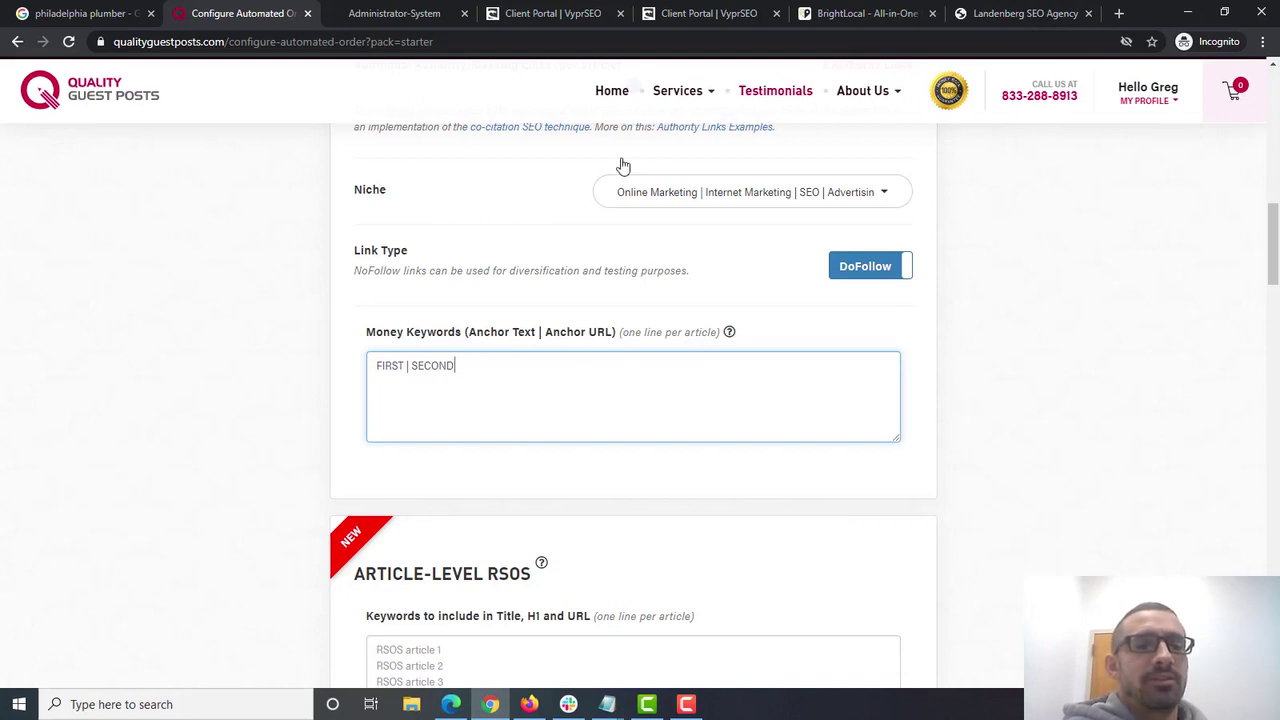
{"action": "double_click", "coordinate": [392, 366]}
{"action": "left_click", "coordinate": [1030, 13]}
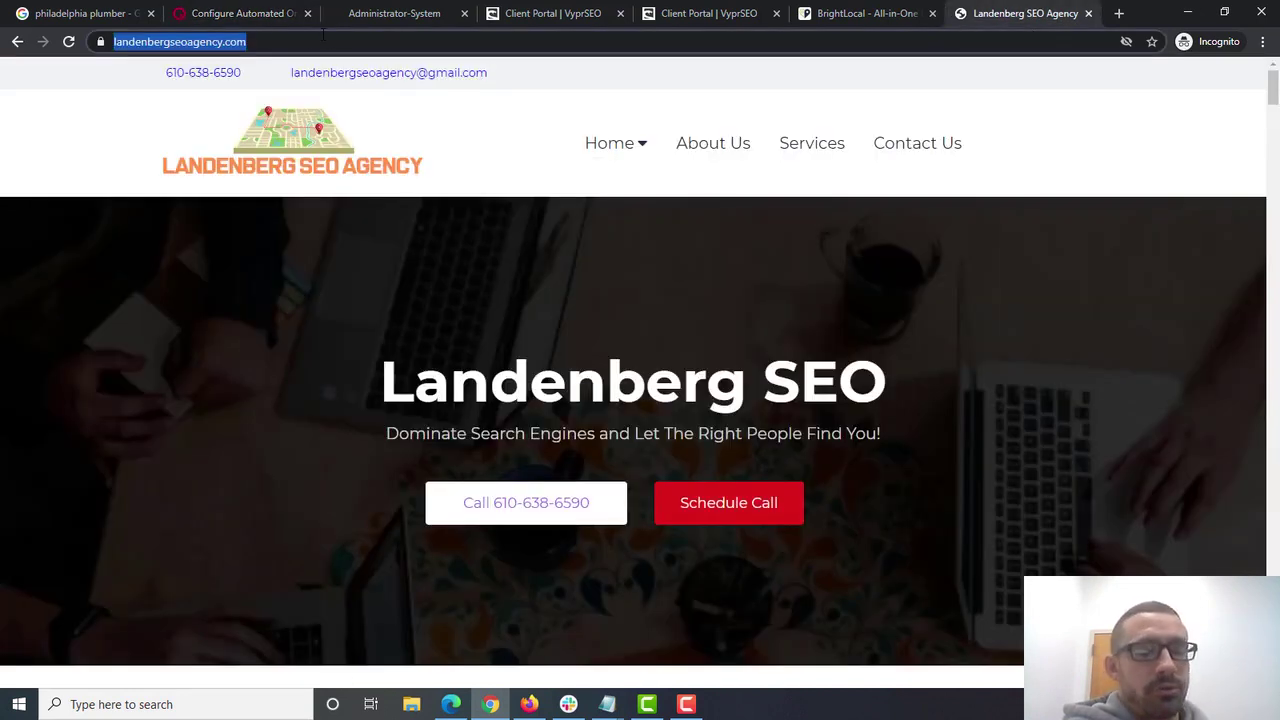
{"action": "left_click", "coordinate": [412, 13]}
{"action": "left_click", "coordinate": [245, 13]}
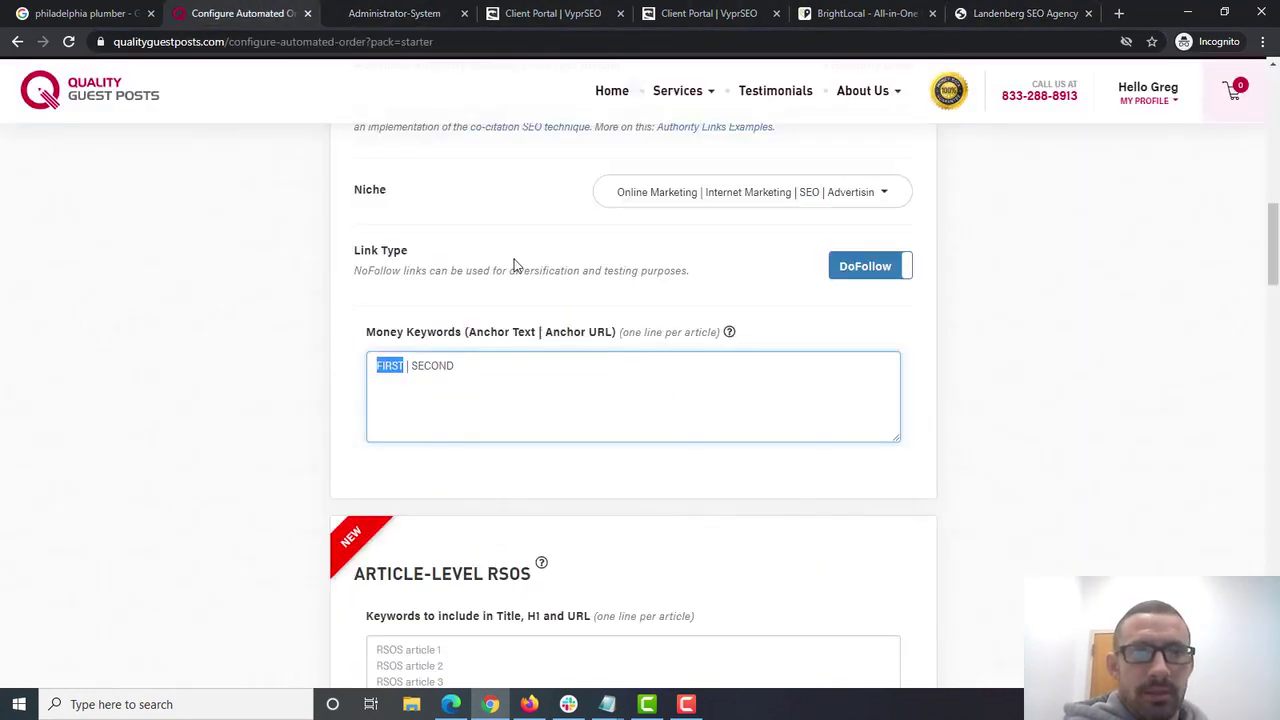
{"action": "type", "text": "https://www.landenbergseoagency.com/"}
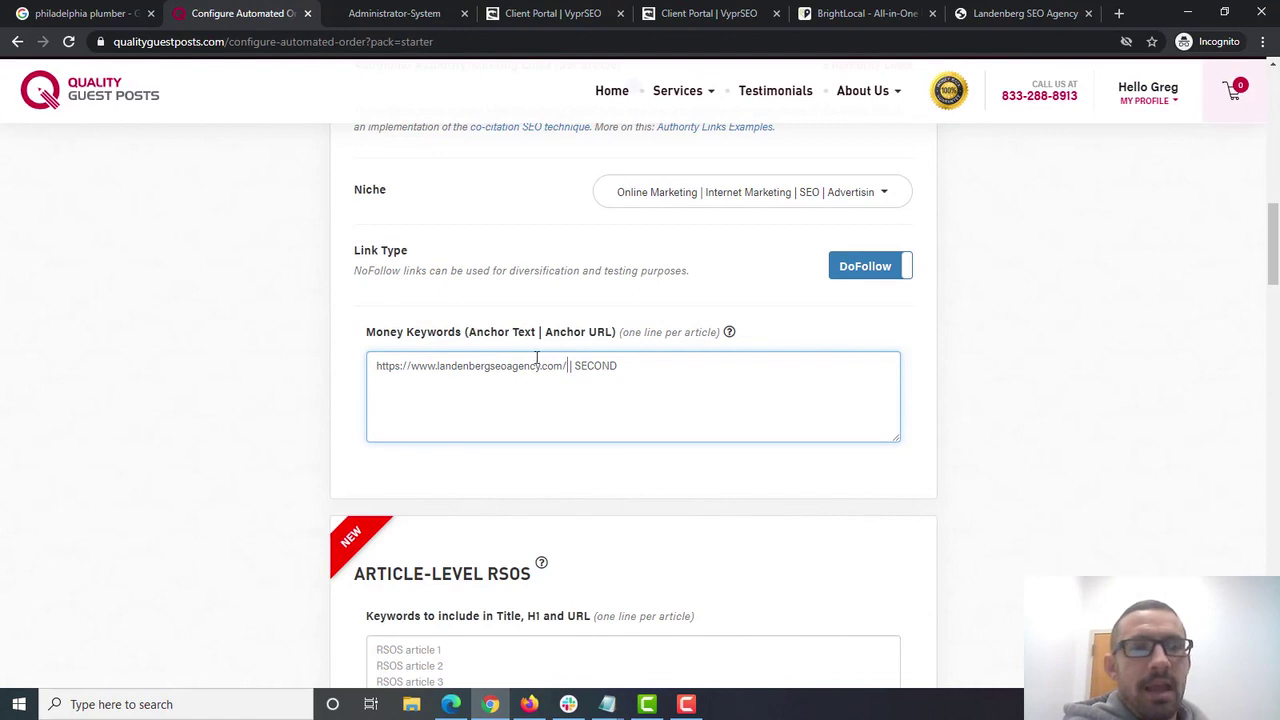
{"action": "left_click_drag", "start_coordinate": [573, 366], "coordinate": [674, 365]}
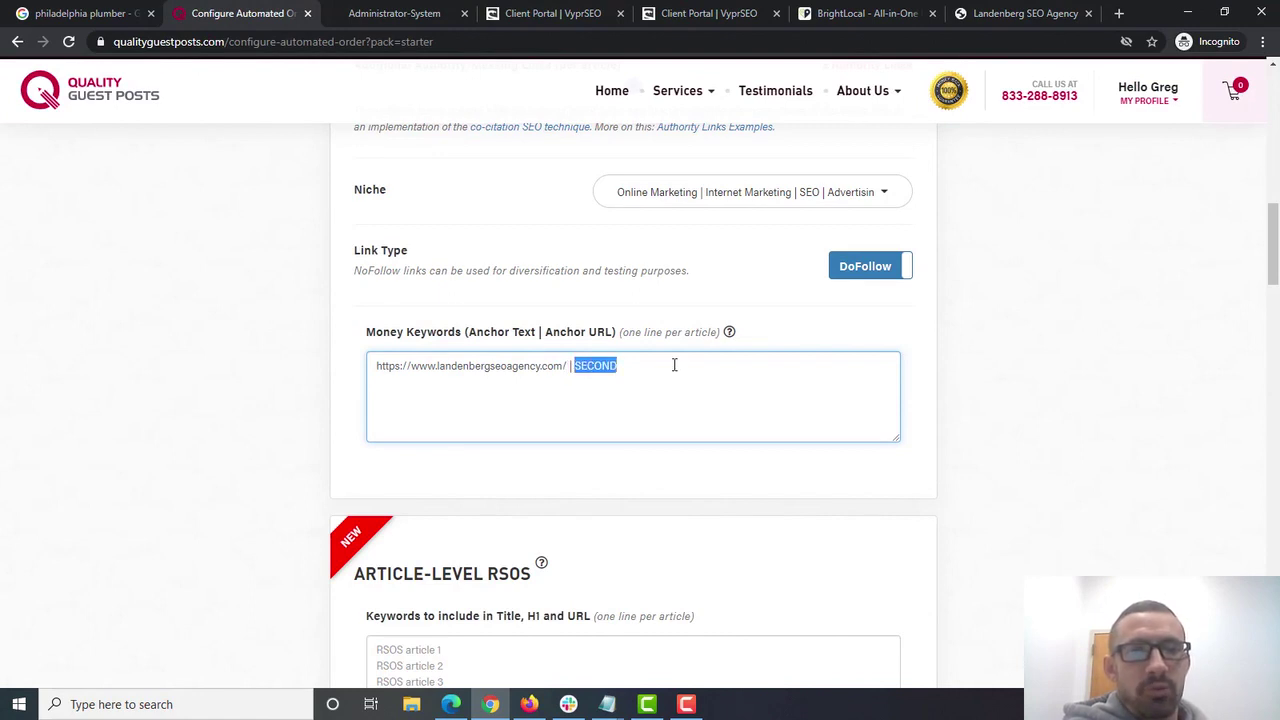
{"action": "type", "text": "https://www.landenbergseoagency.com/"}
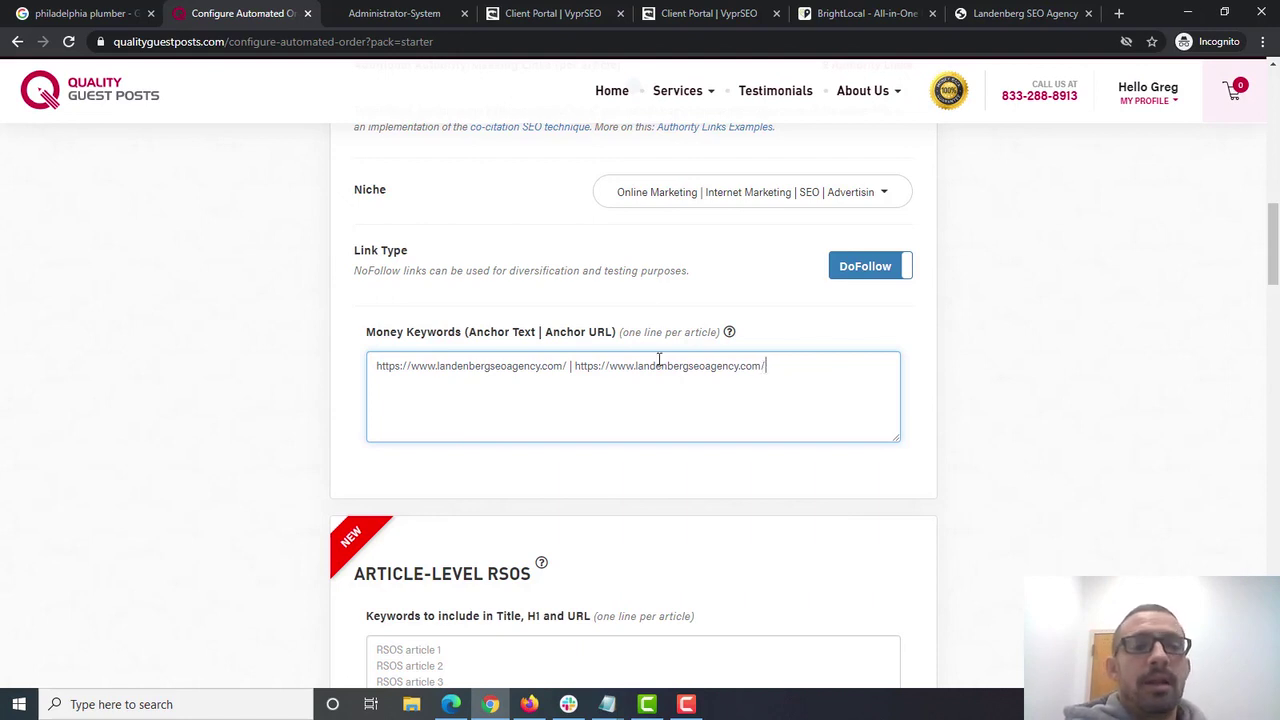
- Trim the anchor text to 'landenbergseoagency.com', then return to the philadelphia plumber results
{"action": "left_click", "coordinate": [566, 366]}
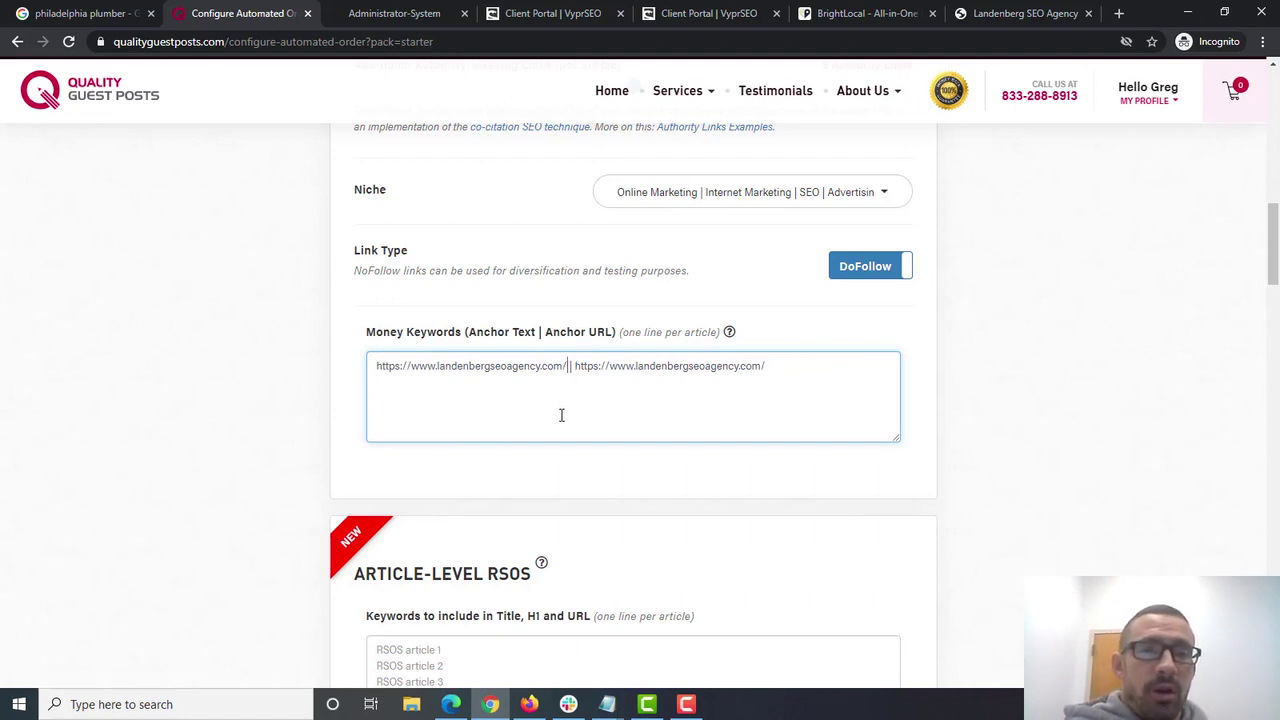
{"action": "key", "text": "BackSpace"}
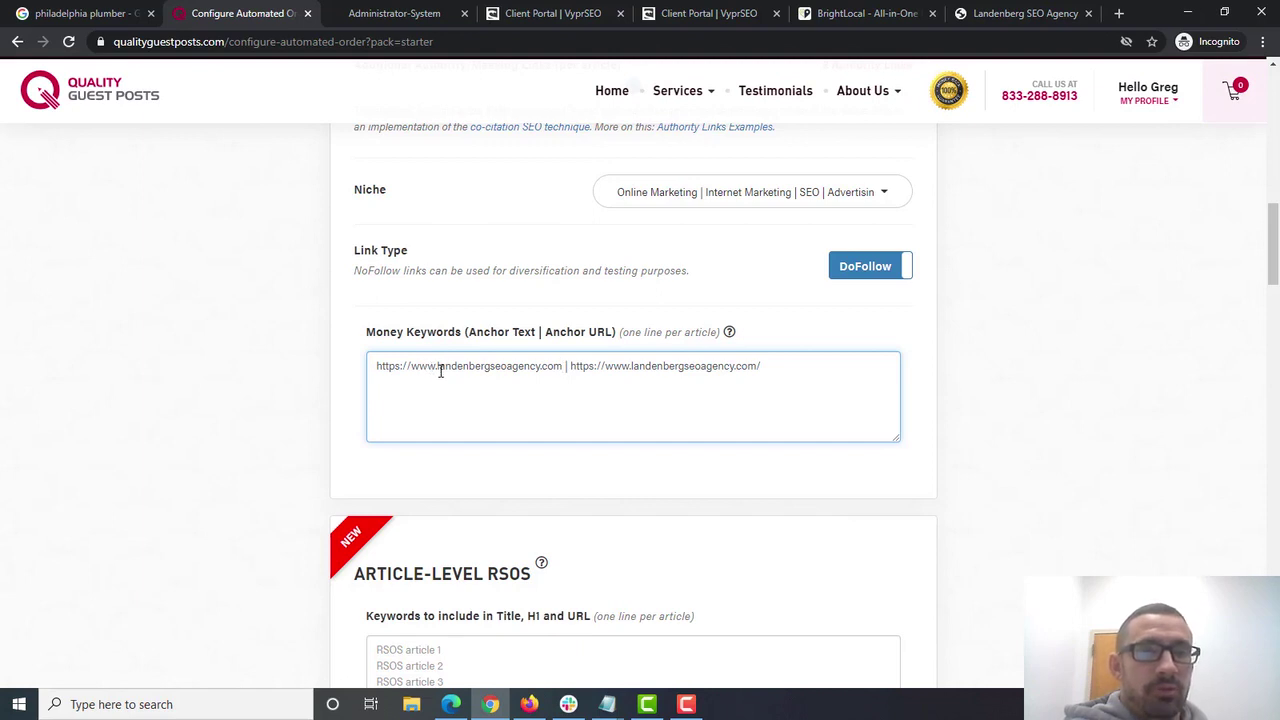
{"action": "left_click_drag", "start_coordinate": [439, 370], "coordinate": [297, 371]}
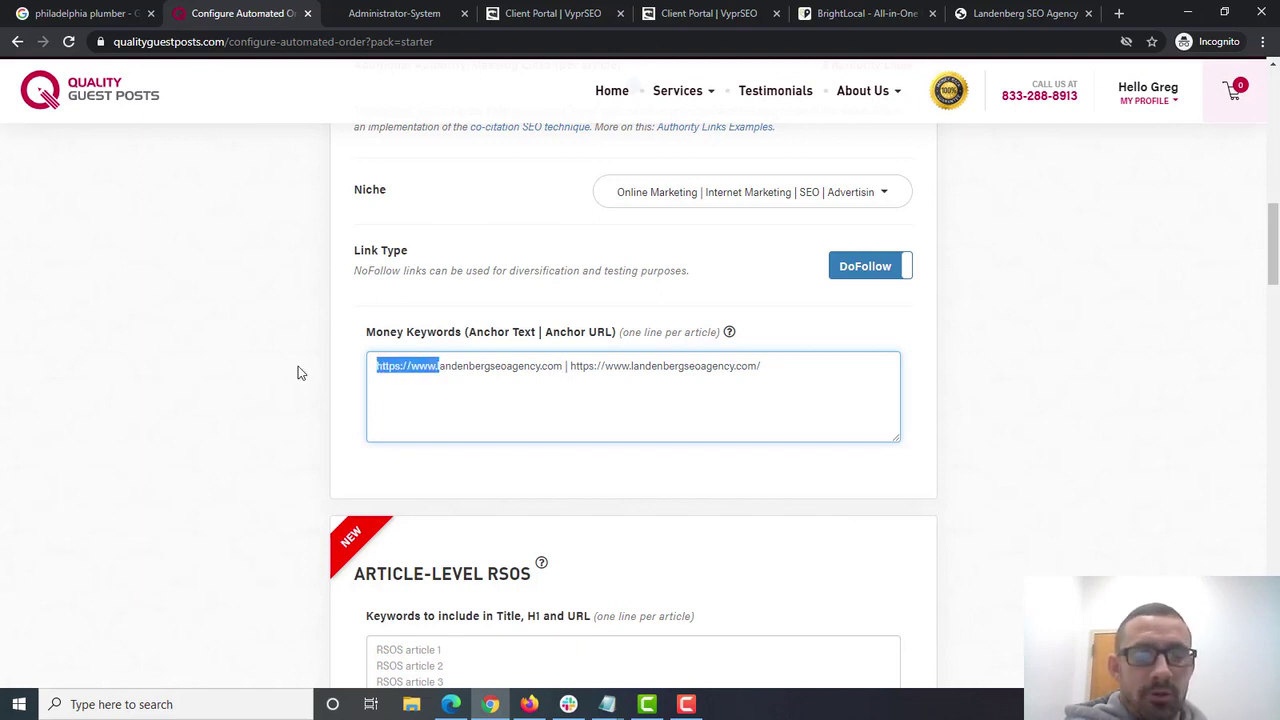
{"action": "key", "text": "BackSpace"}
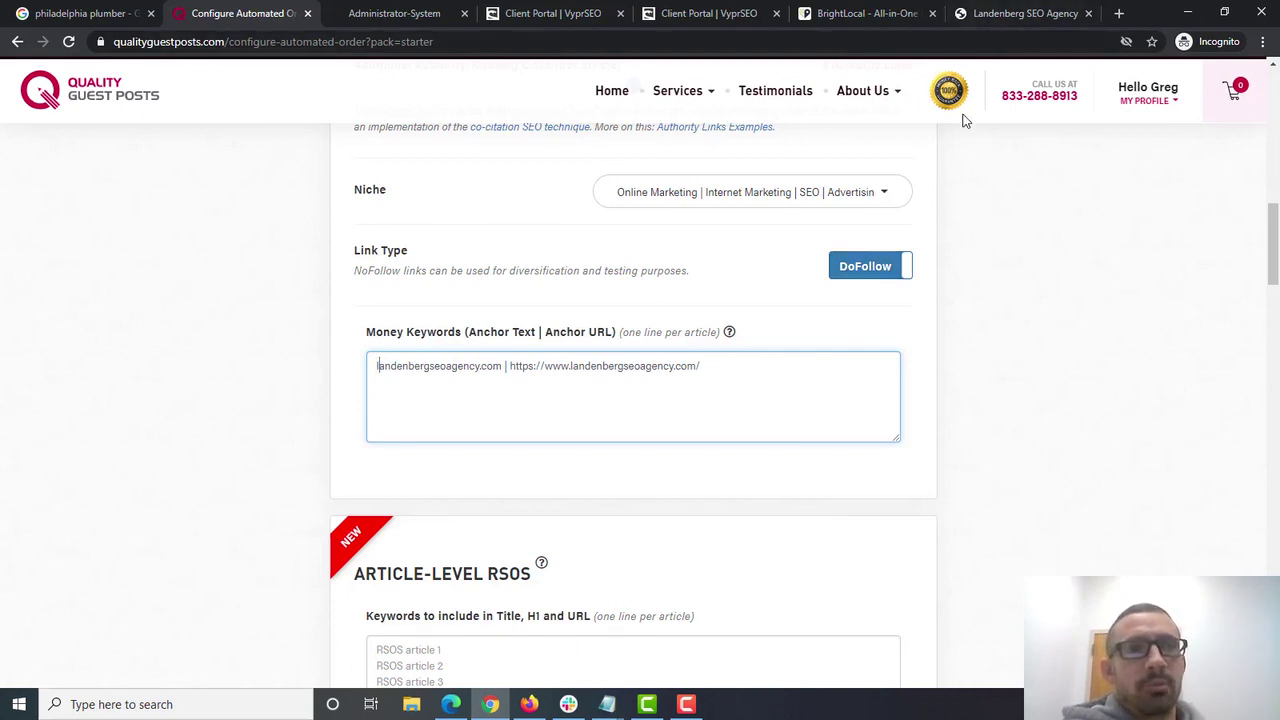
{"action": "left_click", "coordinate": [123, 8]}
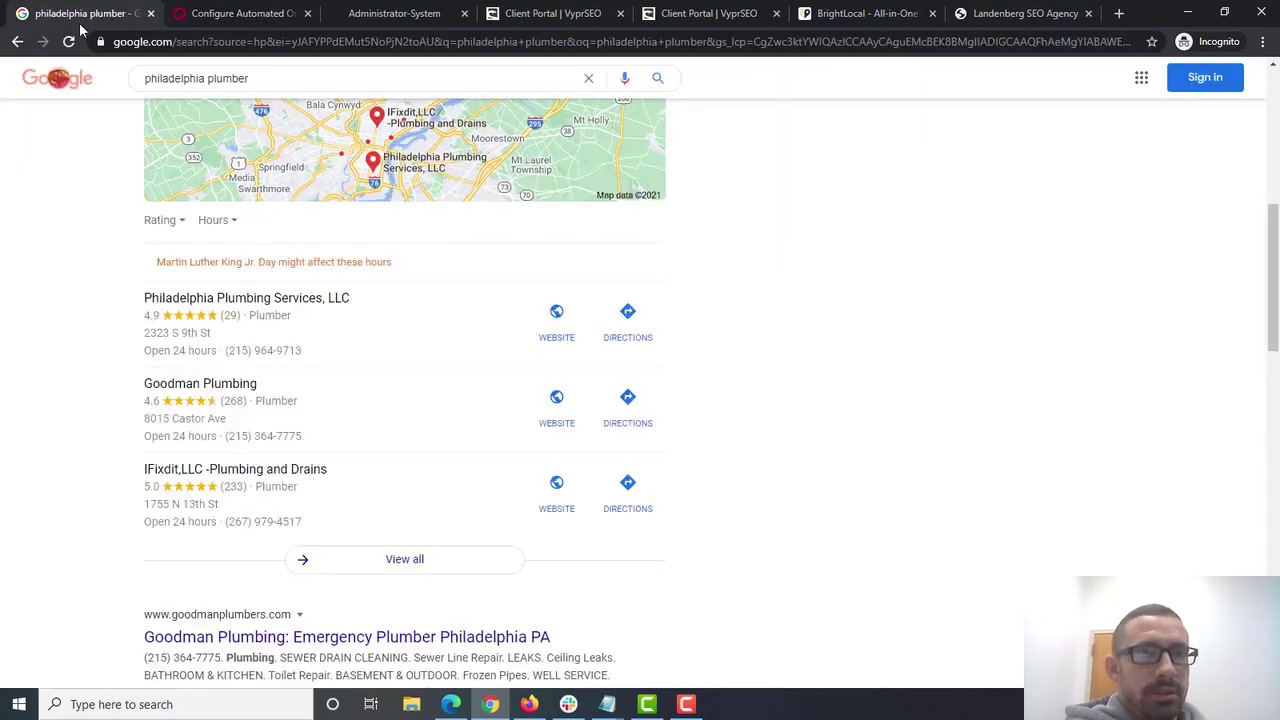
- Open Yelp's Best 10 Plumbing in Philadelphia, PA listings, then go back to the order form
{"action": "left_click_drag", "start_coordinate": [1276, 248], "coordinate": [1276, 343]}
{"action": "left_click", "coordinate": [486, 362]}
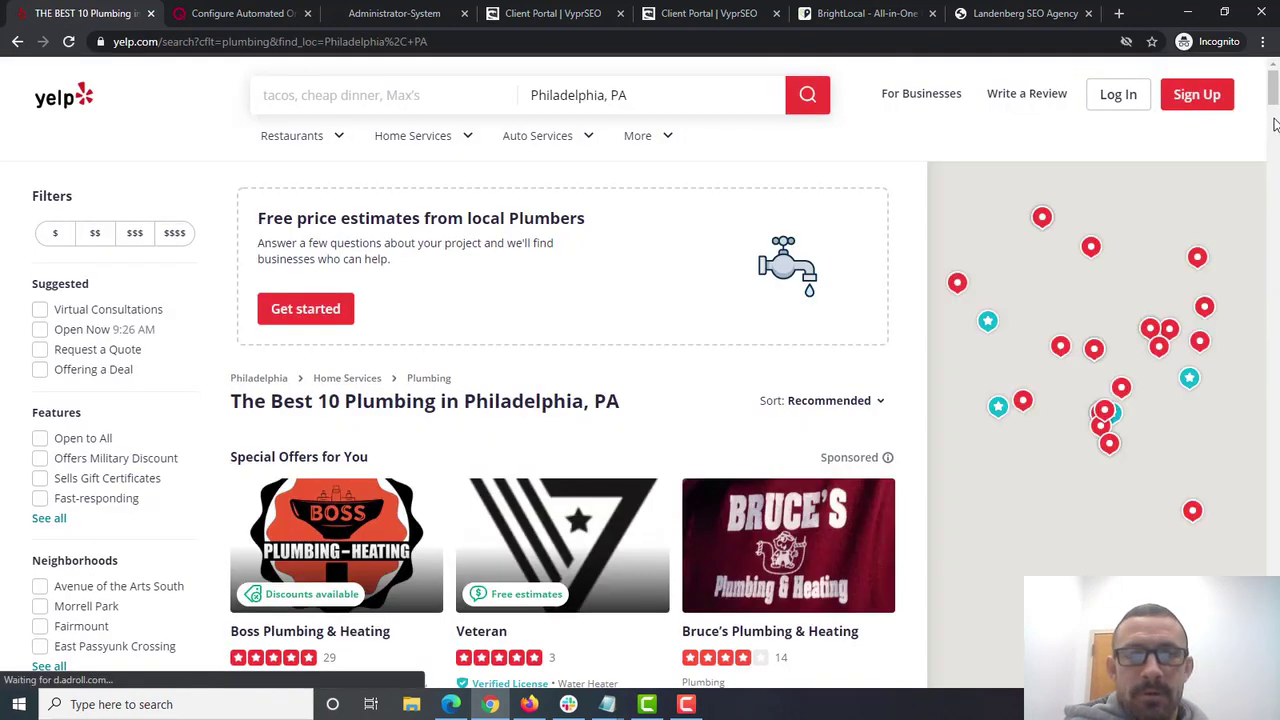
{"action": "left_click_drag", "start_coordinate": [1276, 134], "coordinate": [1276, 165]}
{"action": "scroll", "coordinate": [1276, 165], "scroll_direction": "up", "scroll_amount": 1}
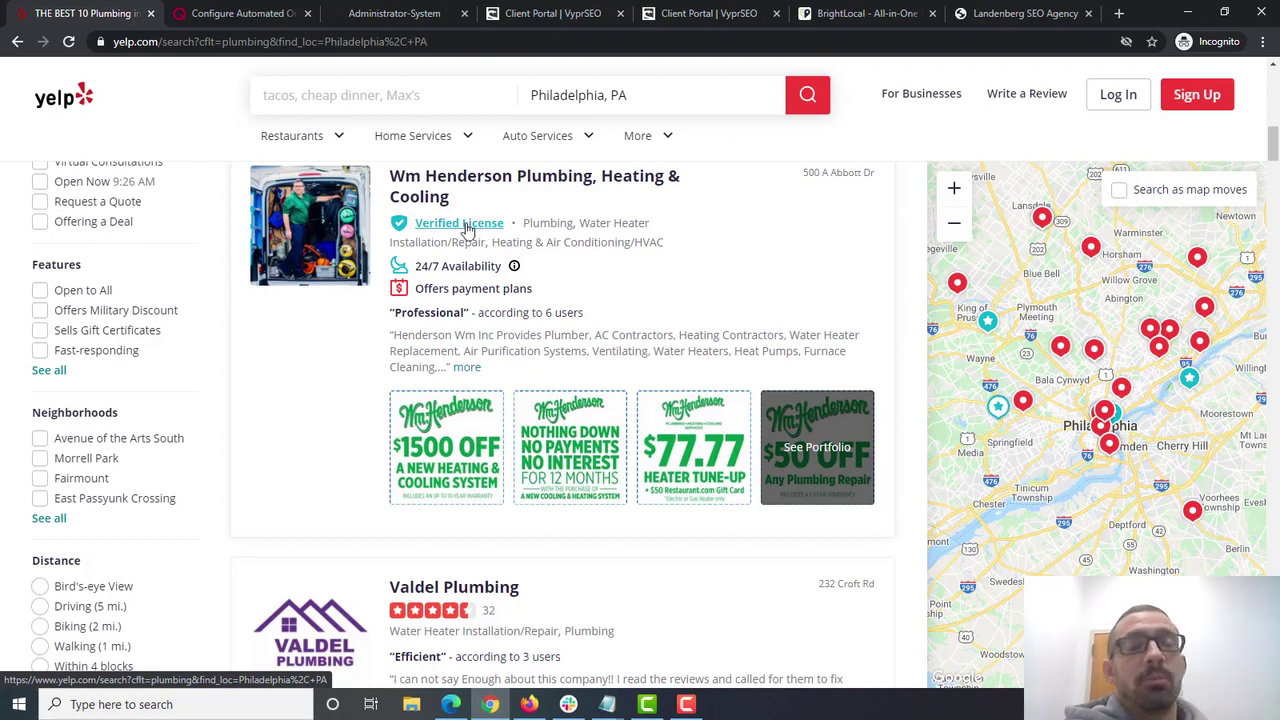
{"action": "left_click", "coordinate": [243, 13]}
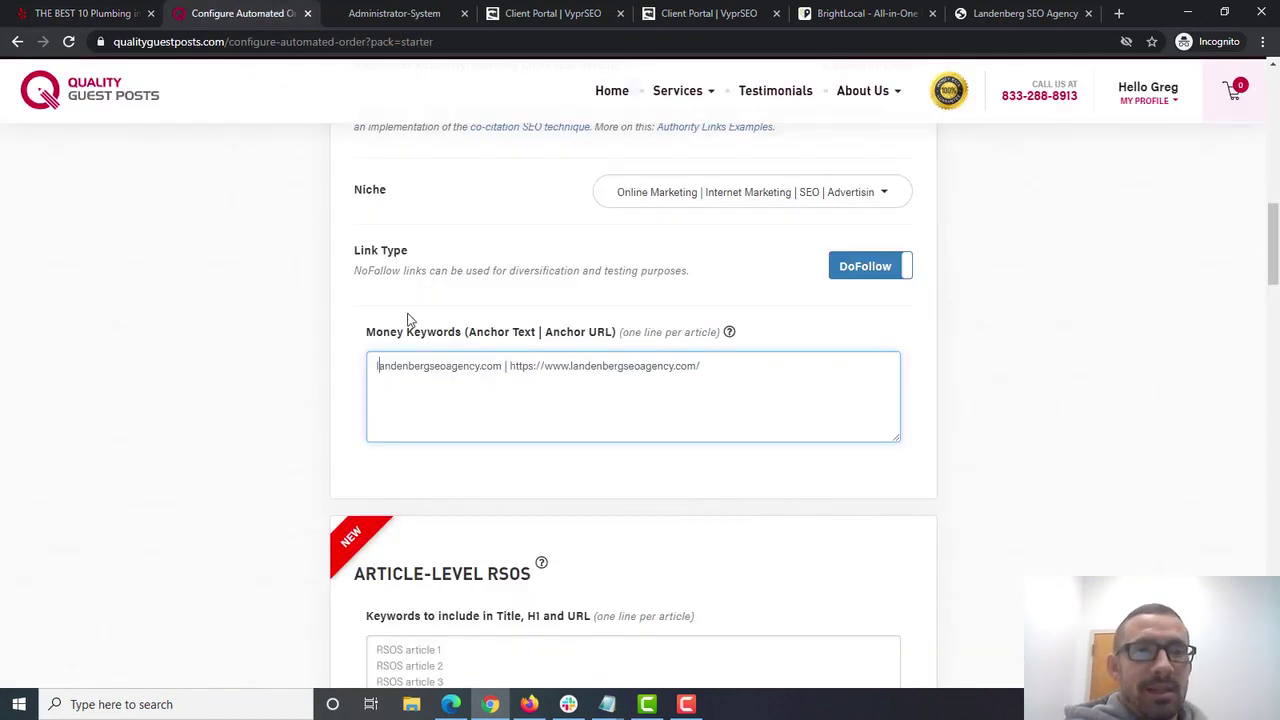
- Replace the Money Keywords anchor text with the brand name 'Landenberg SEO Agnecy'
{"action": "left_click_drag", "start_coordinate": [502, 367], "coordinate": [366, 366]}
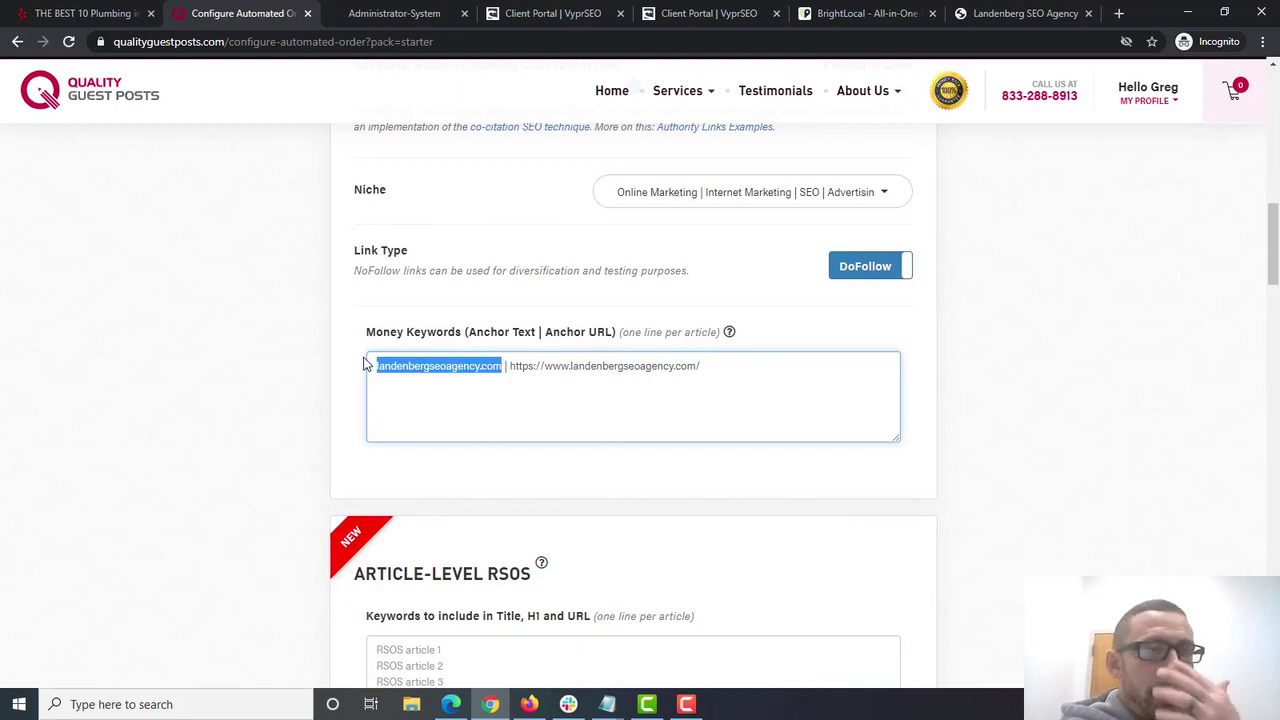
{"action": "left_click", "coordinate": [496, 366]}
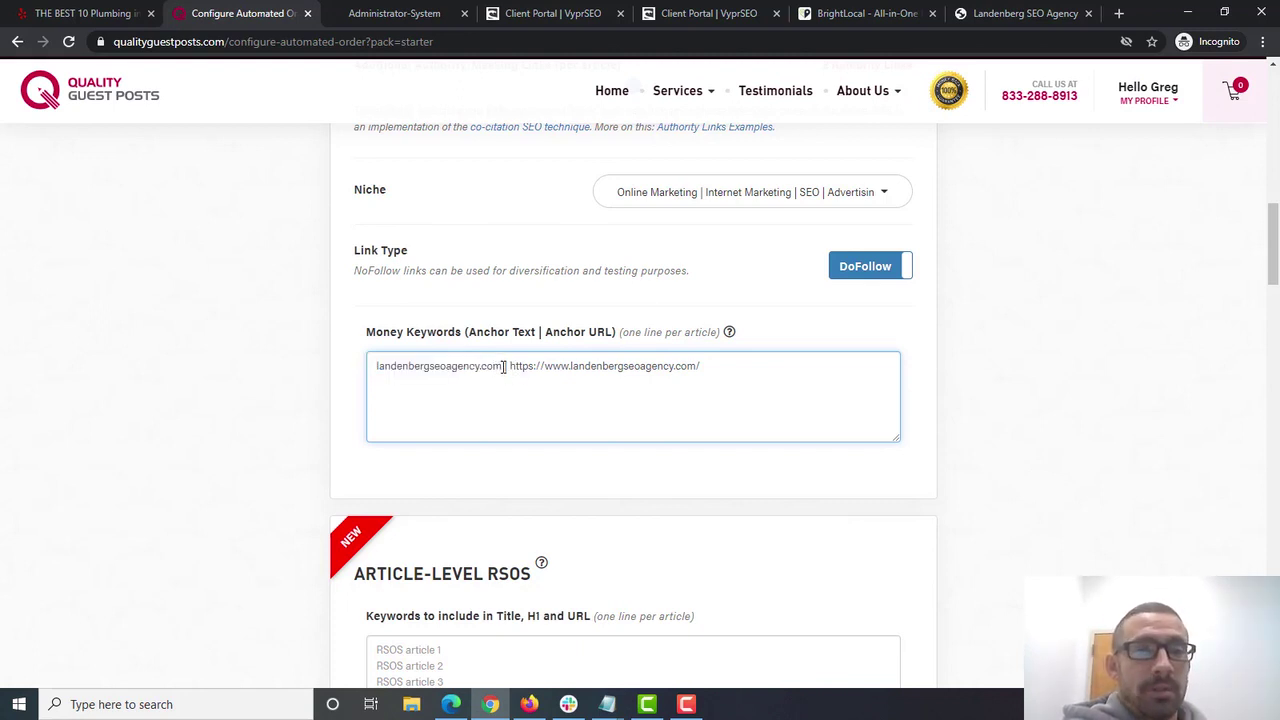
{"action": "left_click_drag", "start_coordinate": [503, 366], "coordinate": [347, 366]}
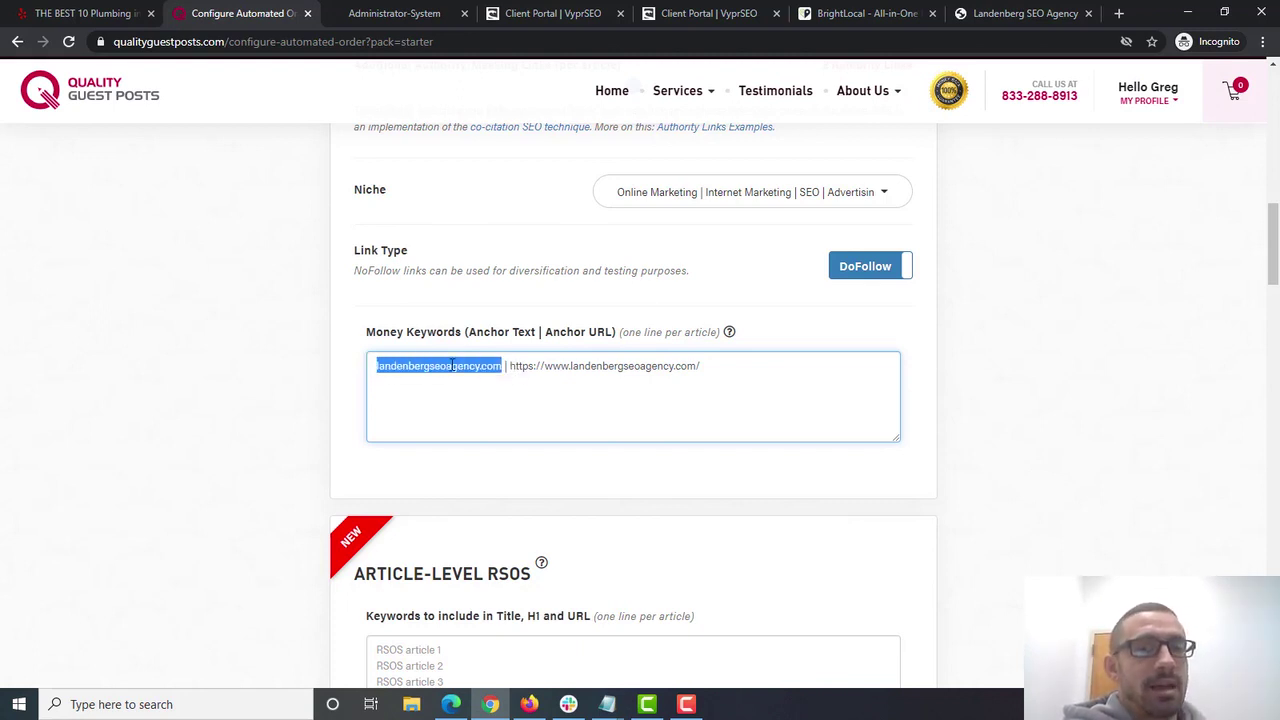
{"action": "left_click", "coordinate": [452, 366]}
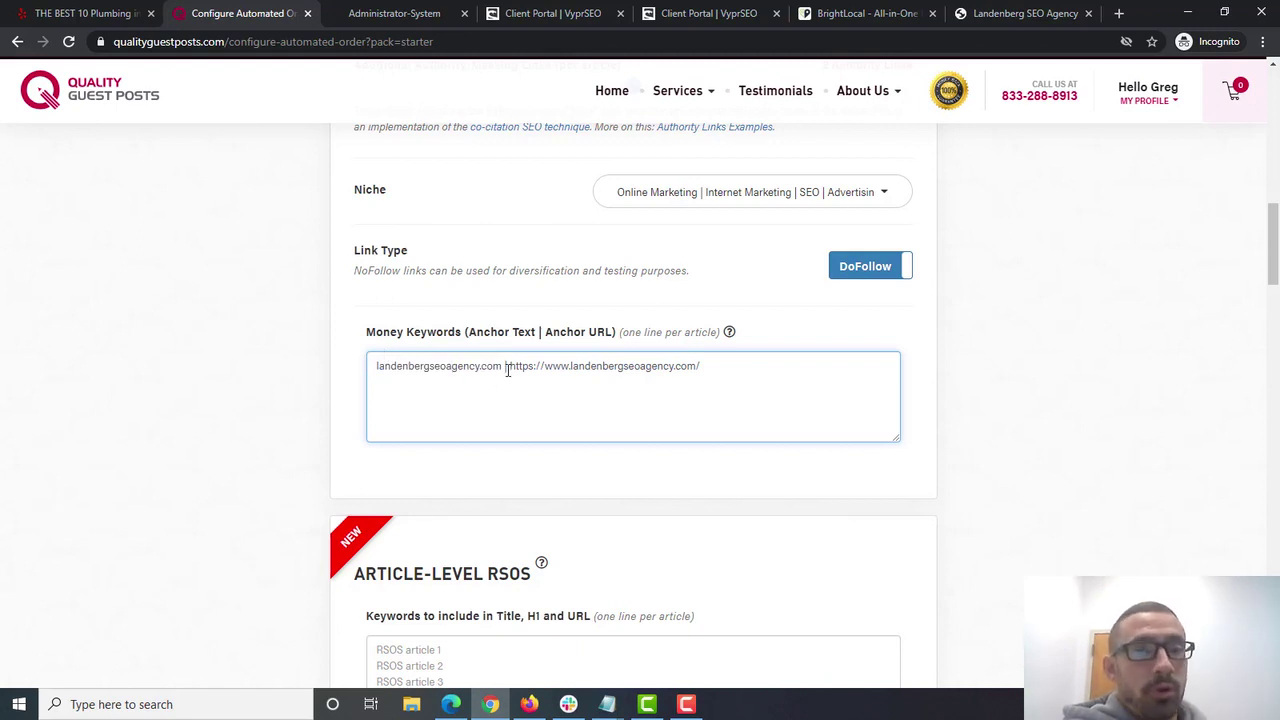
{"action": "left_click_drag", "start_coordinate": [510, 366], "coordinate": [761, 381]}
{"action": "key", "text": "ctrl+c"}
{"action": "left_click", "coordinate": [468, 337]}
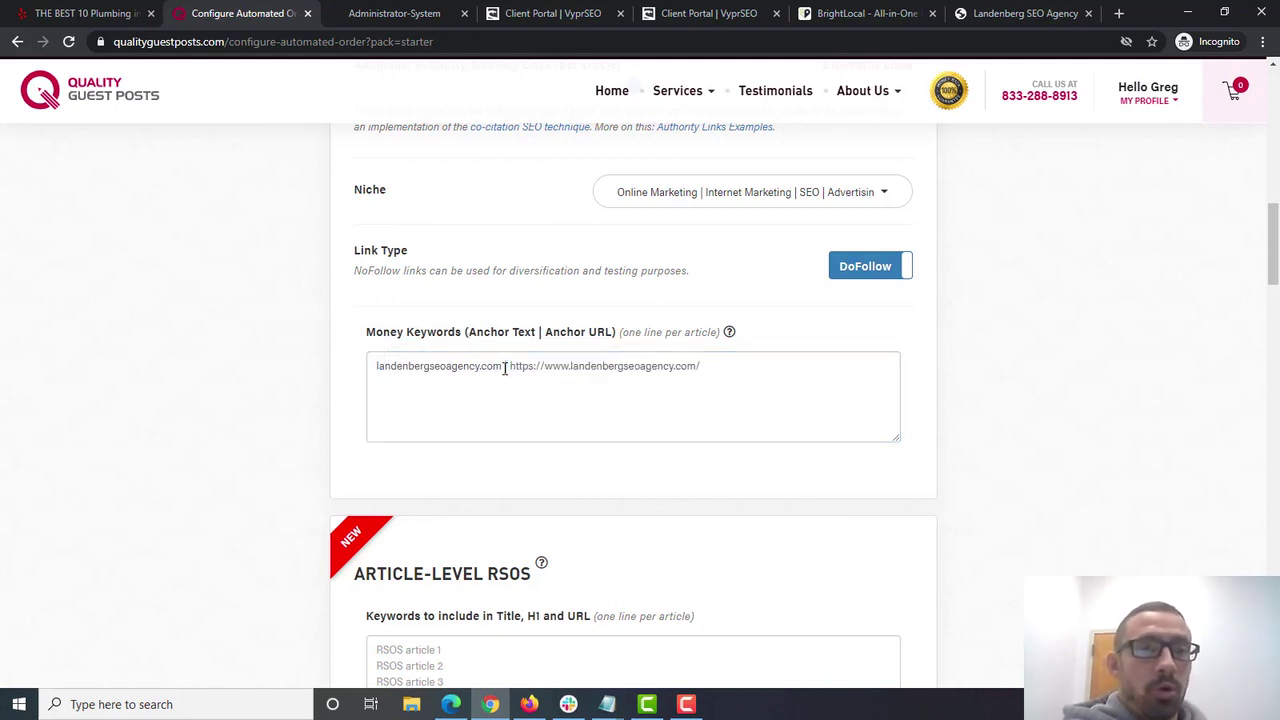
{"action": "left_click_drag", "start_coordinate": [505, 366], "coordinate": [316, 376]}
{"action": "type", "text": "Landenb"}
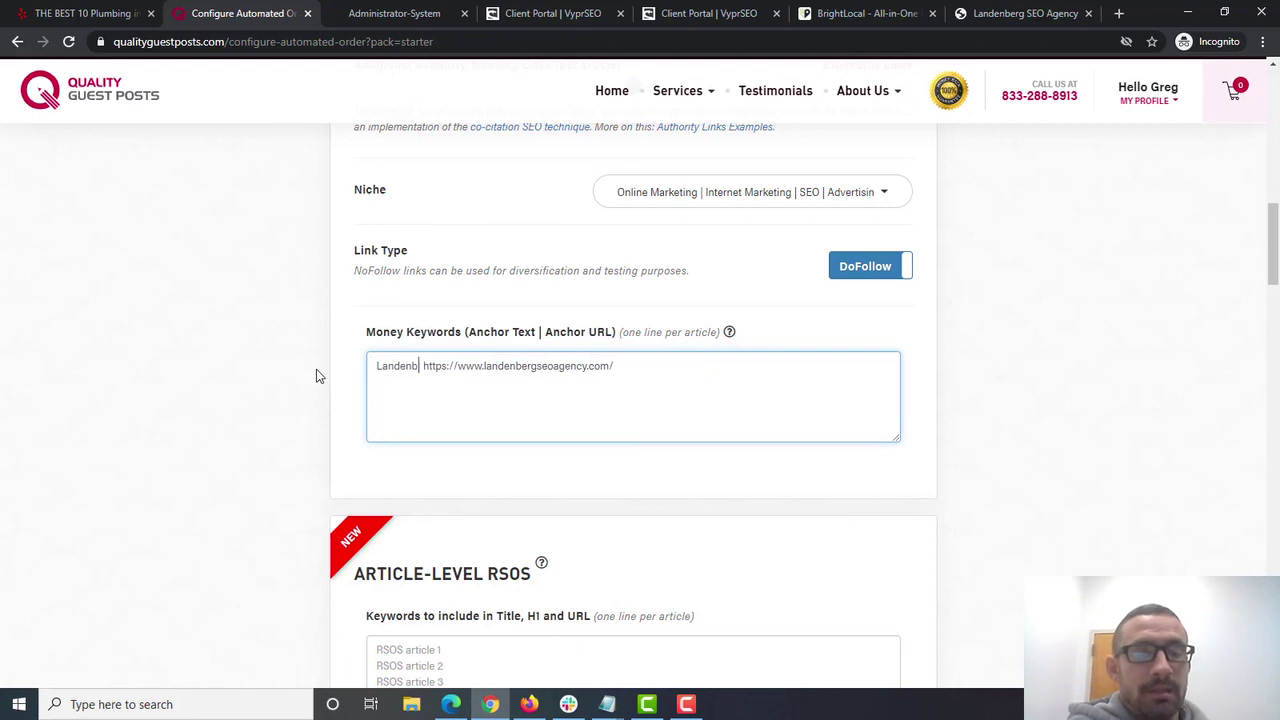
{"action": "type", "text": "erg SEO Agnecy"}
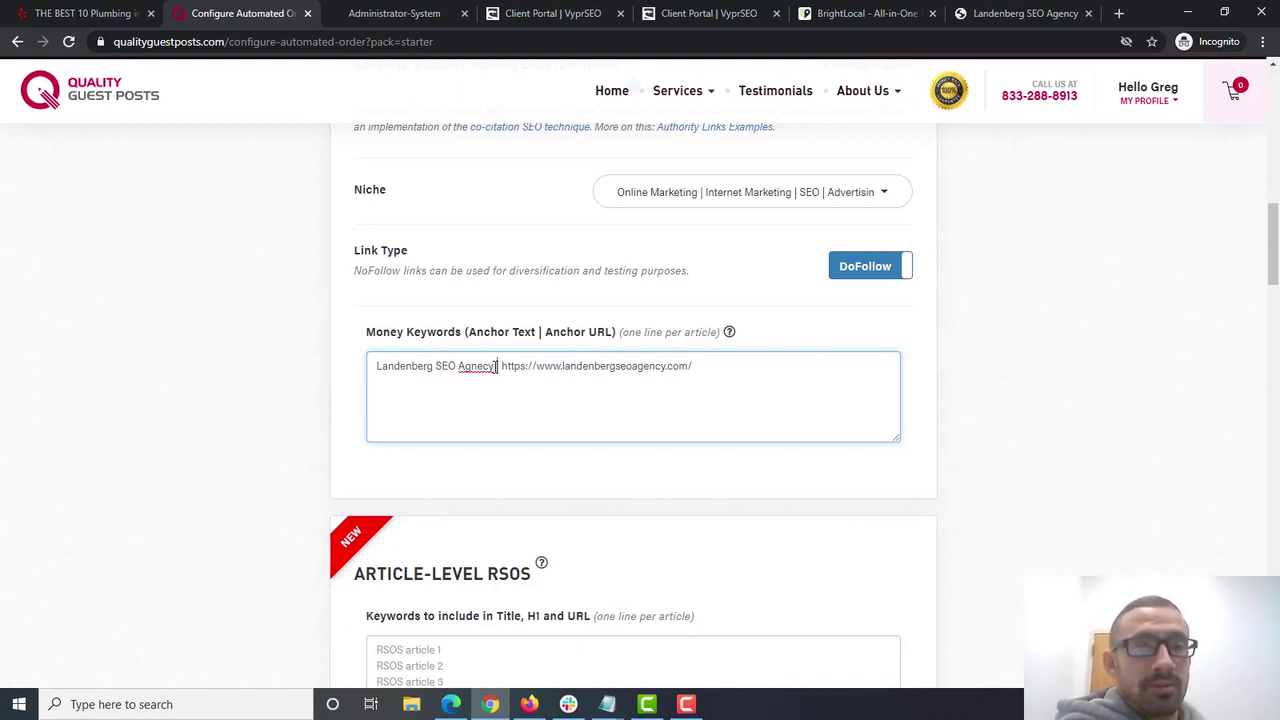
- Paste the site URL as the anchor and trim it back to landenbergseoagency.com
{"action": "left_click_drag", "start_coordinate": [497, 366], "coordinate": [194, 331]}
{"action": "key", "text": "ctrl+v"}
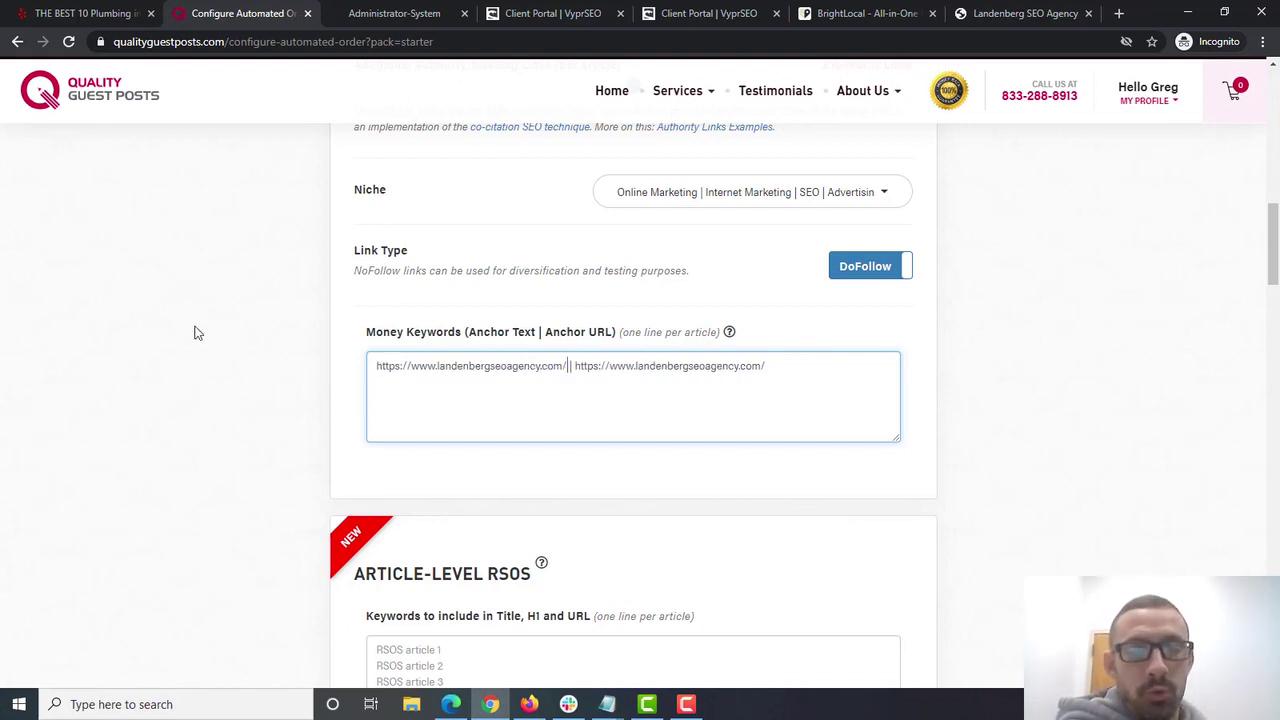
{"action": "key", "text": "BackSpace"}
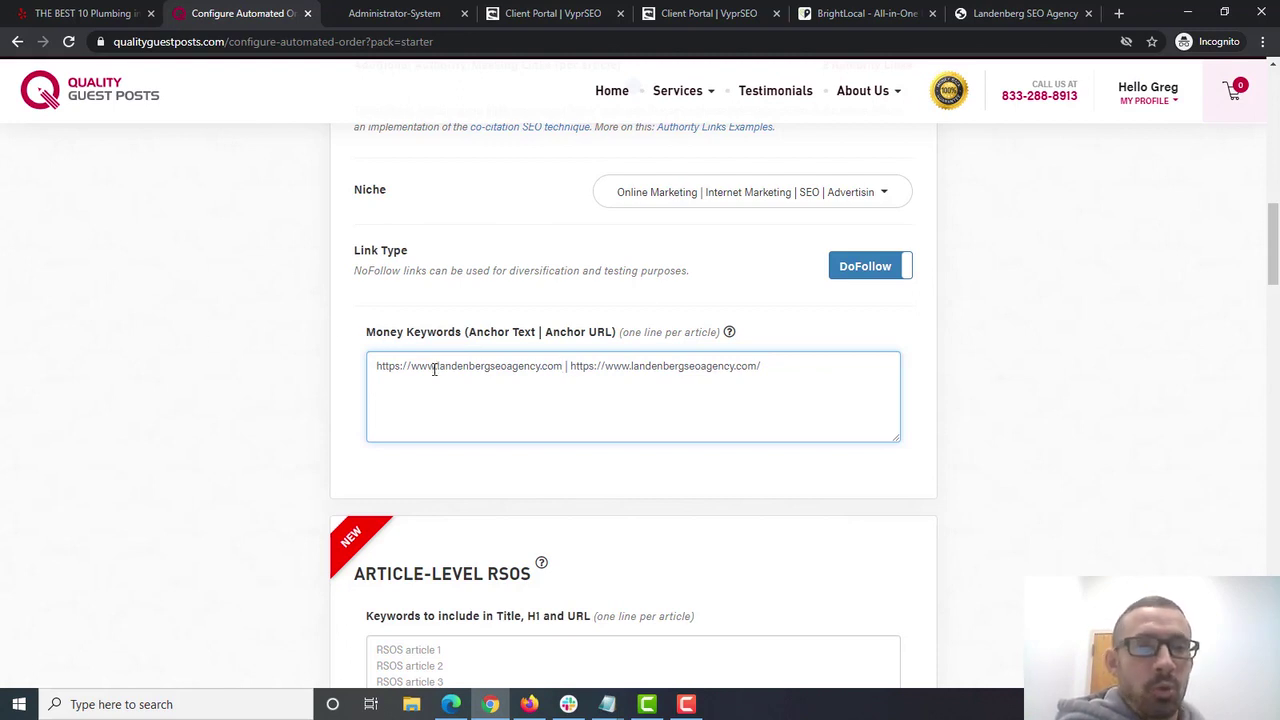
{"action": "left_click_drag", "start_coordinate": [438, 368], "coordinate": [321, 371]}
{"action": "key", "text": "BackSpace"}
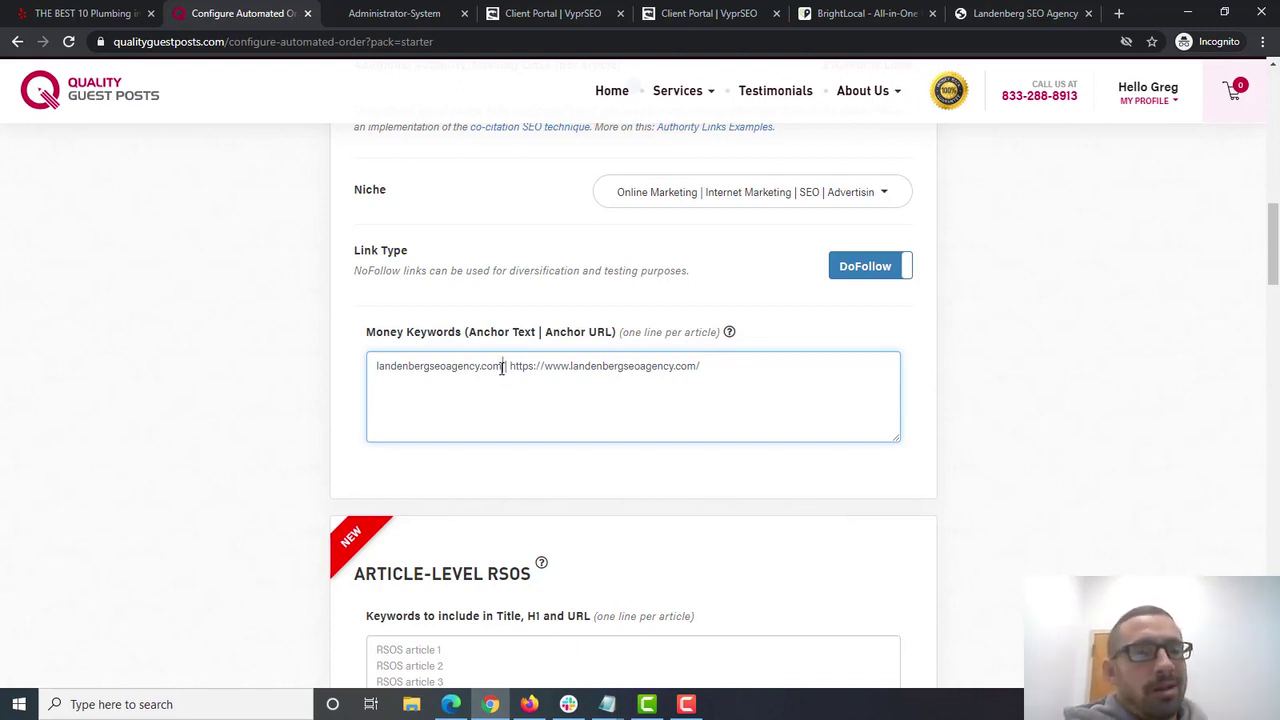
{"action": "left_click_drag", "start_coordinate": [502, 366], "coordinate": [247, 352]}
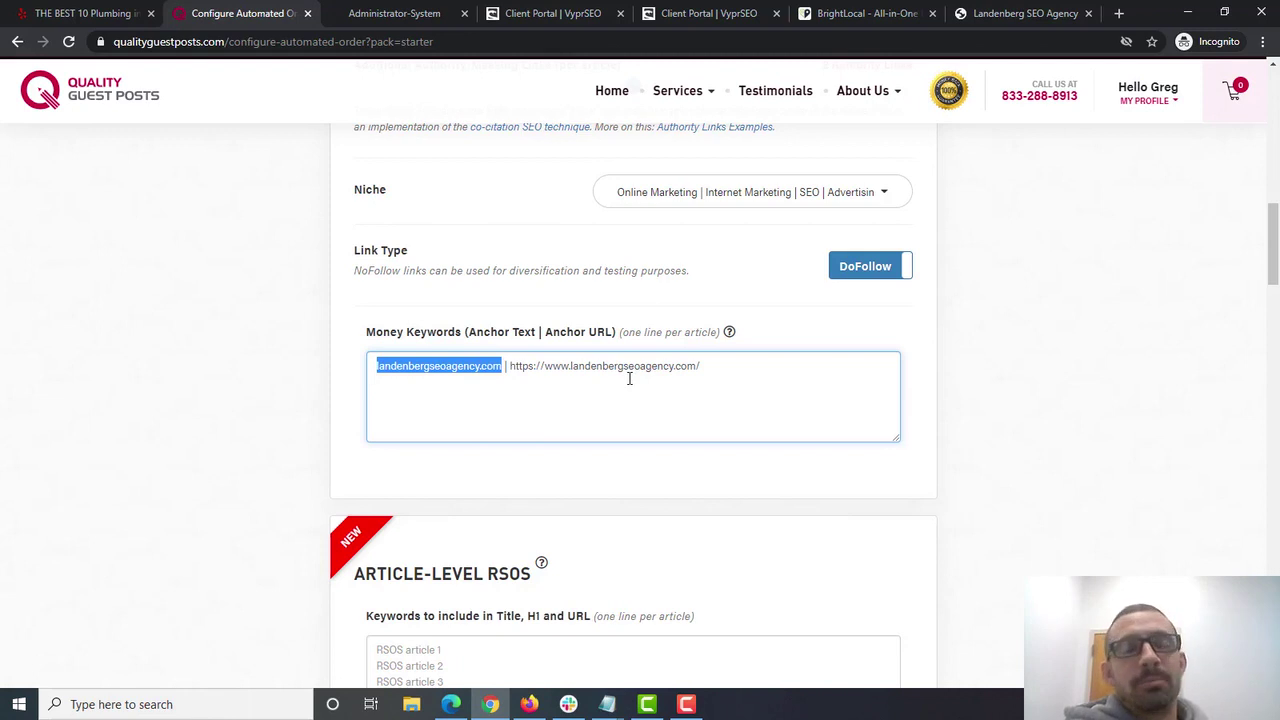
{"action": "left_click_drag", "start_coordinate": [1274, 258], "coordinate": [1275, 278]}
- Start the Article-Level RSOS keywords box with 'RSOS'
{"action": "left_click", "coordinate": [476, 525]}
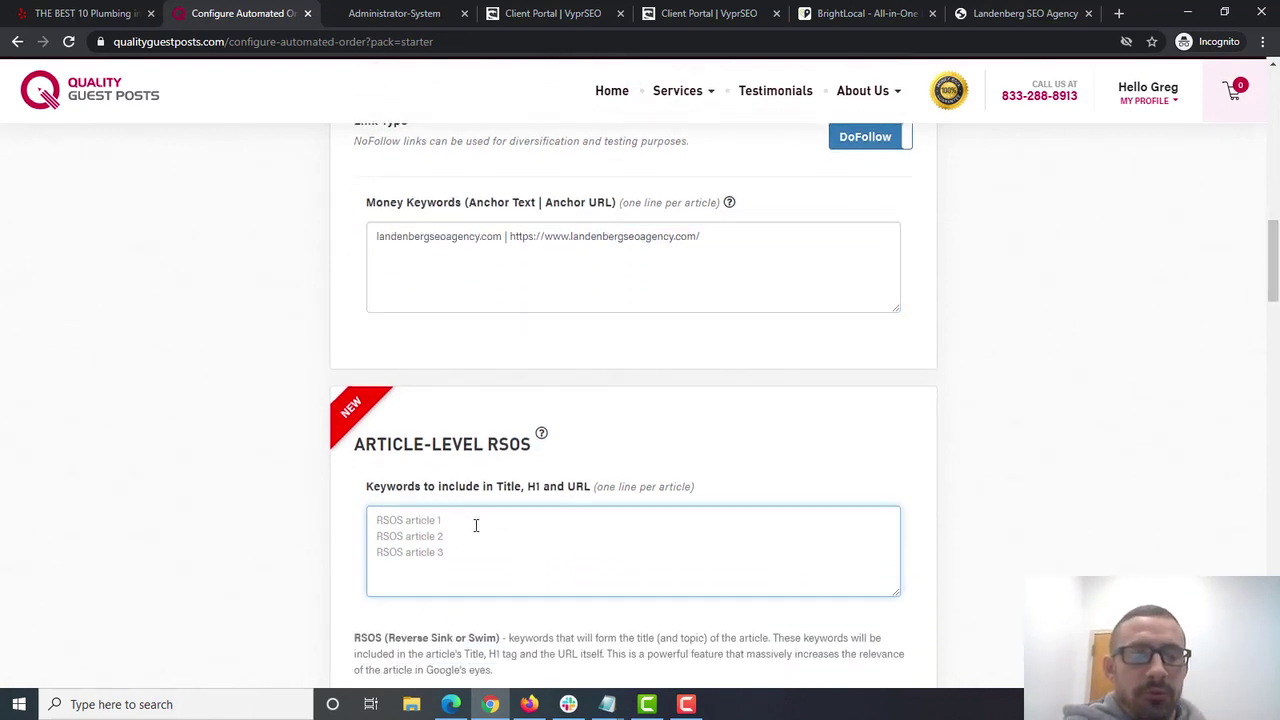
{"action": "type", "text": "RSSO"}
{"action": "key", "text": "BackSpace"}
{"action": "type", "text": "OS:"}
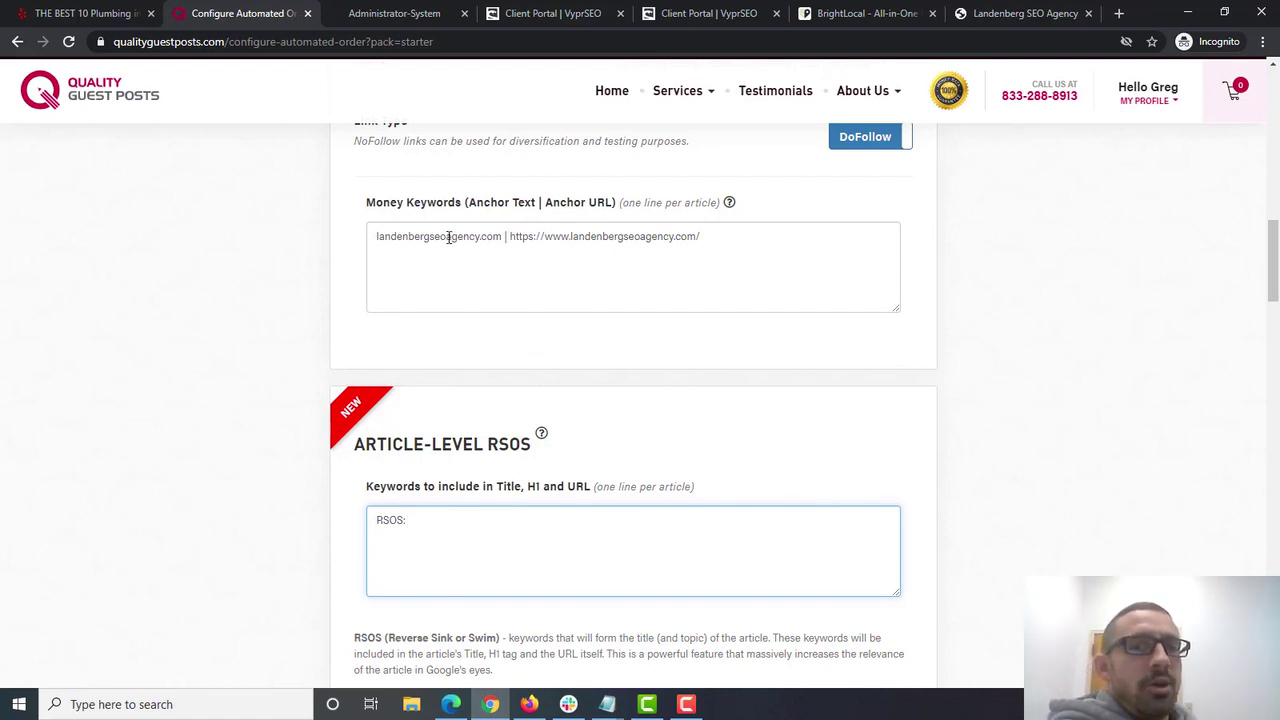
{"action": "left_click_drag", "start_coordinate": [447, 236], "coordinate": [251, 234]}
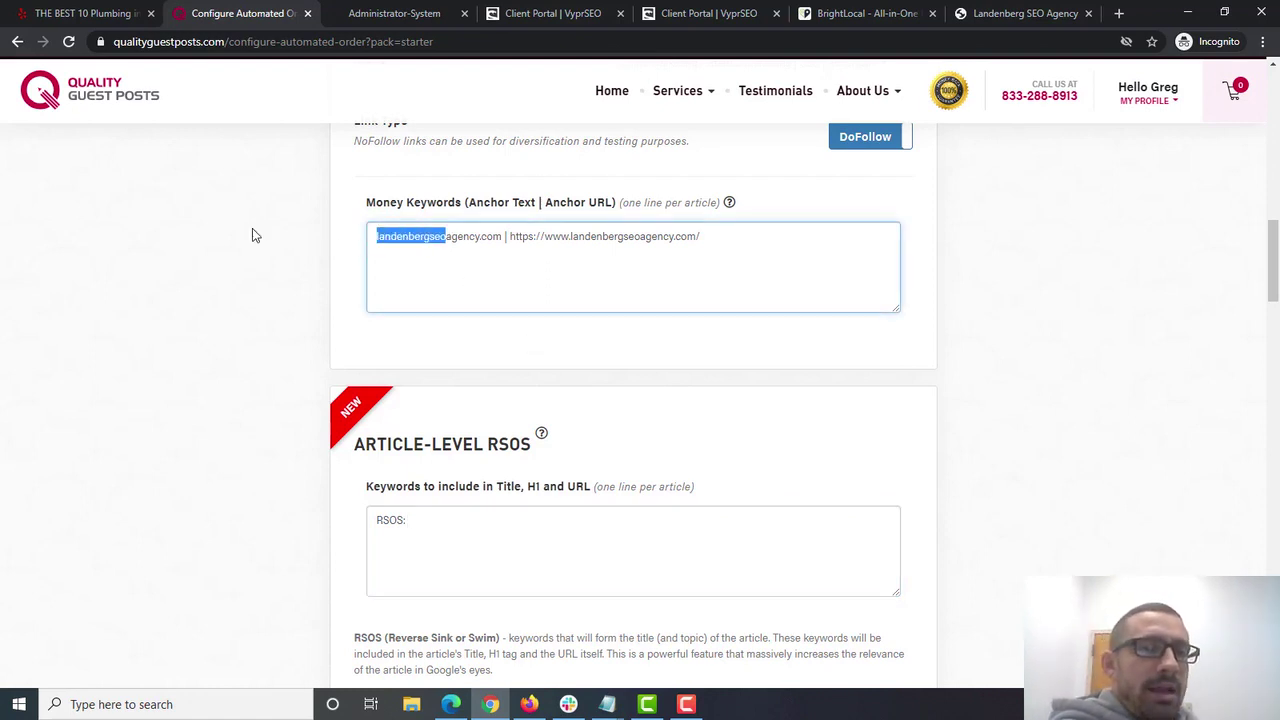
{"action": "left_click", "coordinate": [415, 233]}
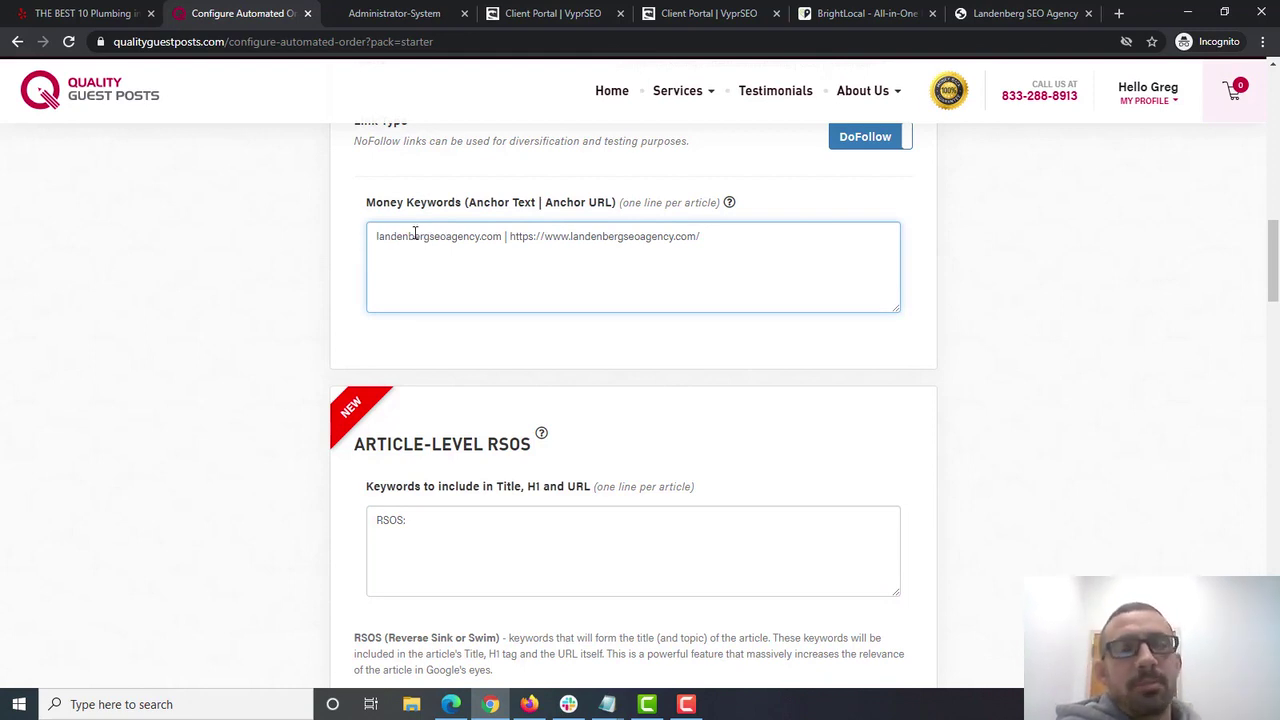
- Replace the draft 'search engine optimization' keyword with 'Landenberg SEO'
{"action": "left_click", "coordinate": [432, 523]}
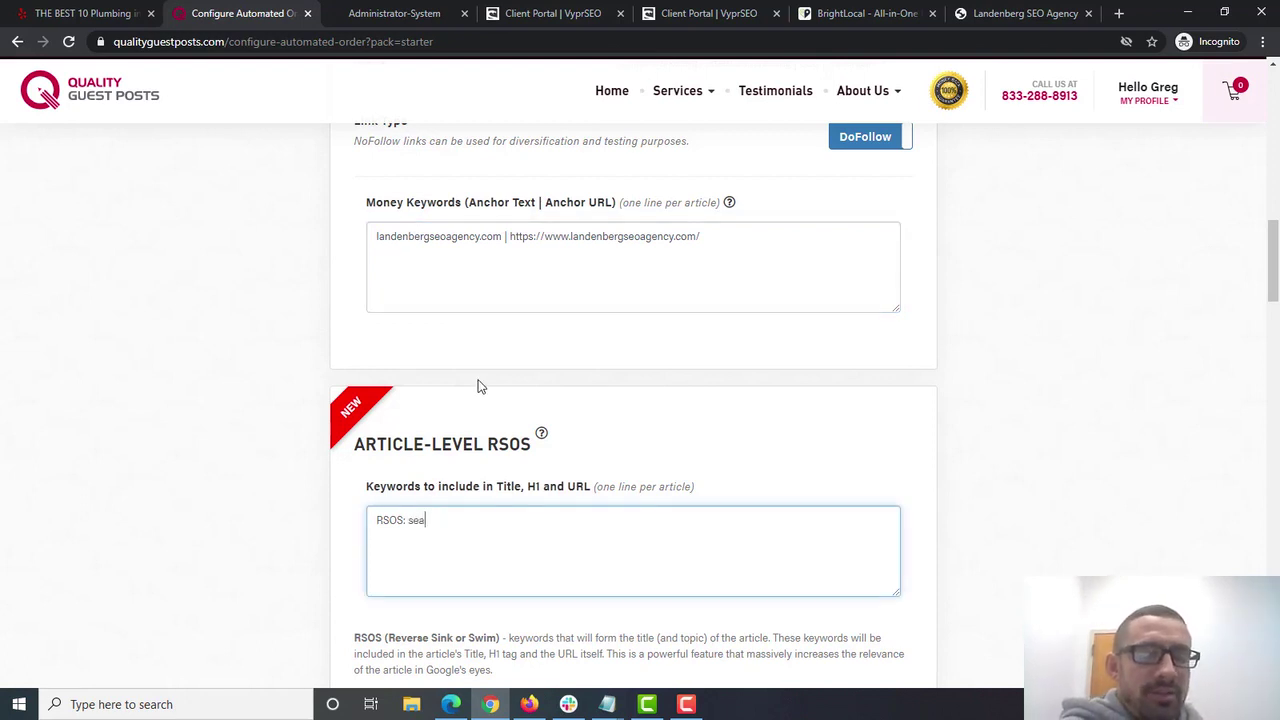
{"action": "type", "text": "ewngi"}
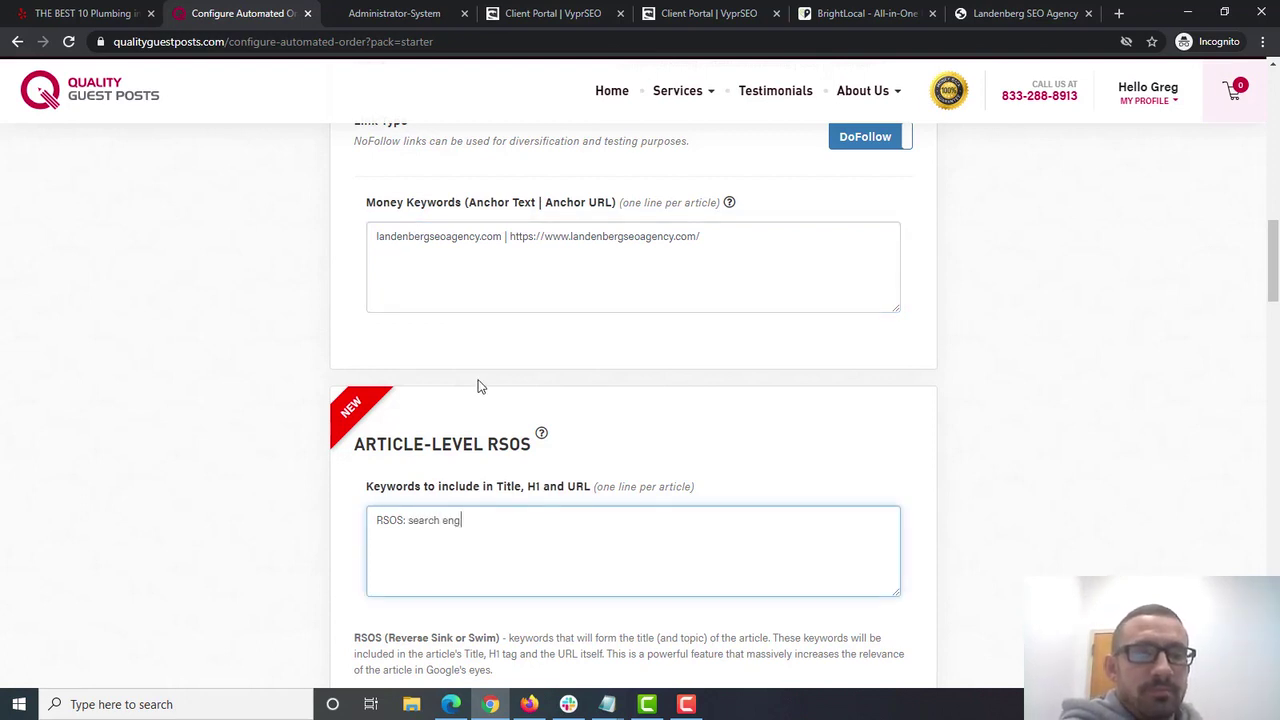
{"action": "type", "text": "ine optimization"}
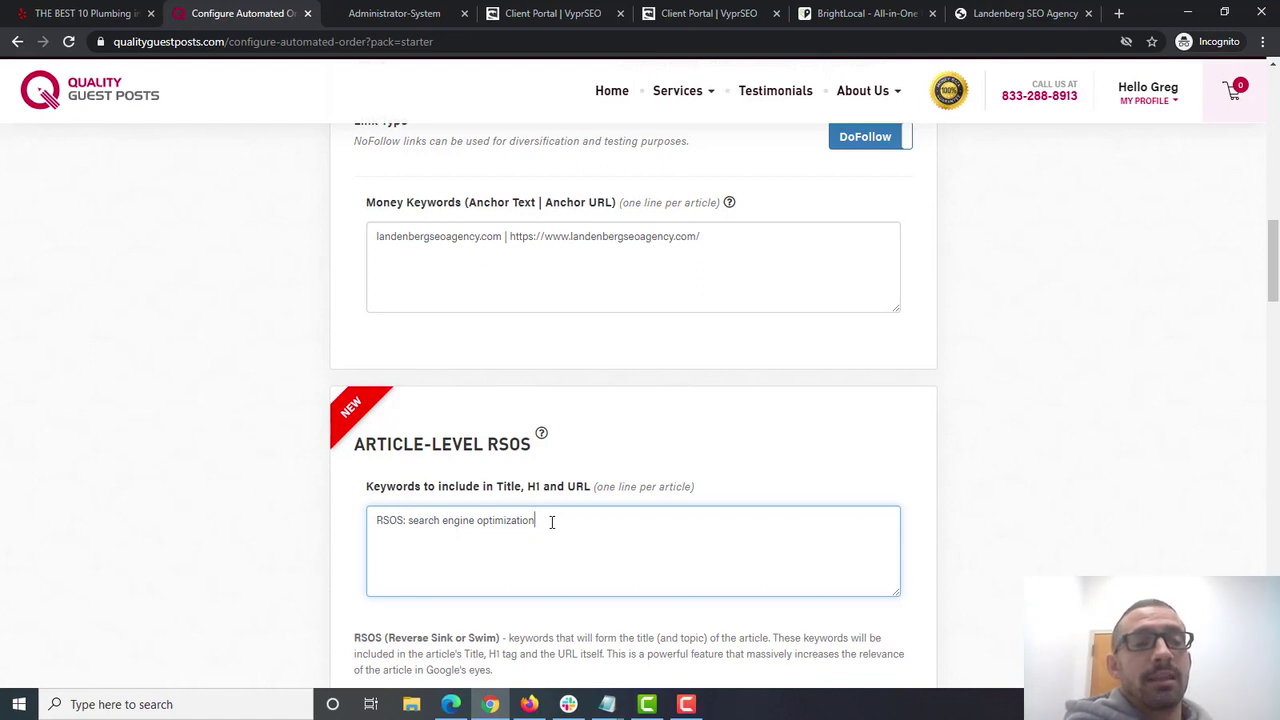
{"action": "left_click_drag", "start_coordinate": [538, 520], "coordinate": [408, 521]}
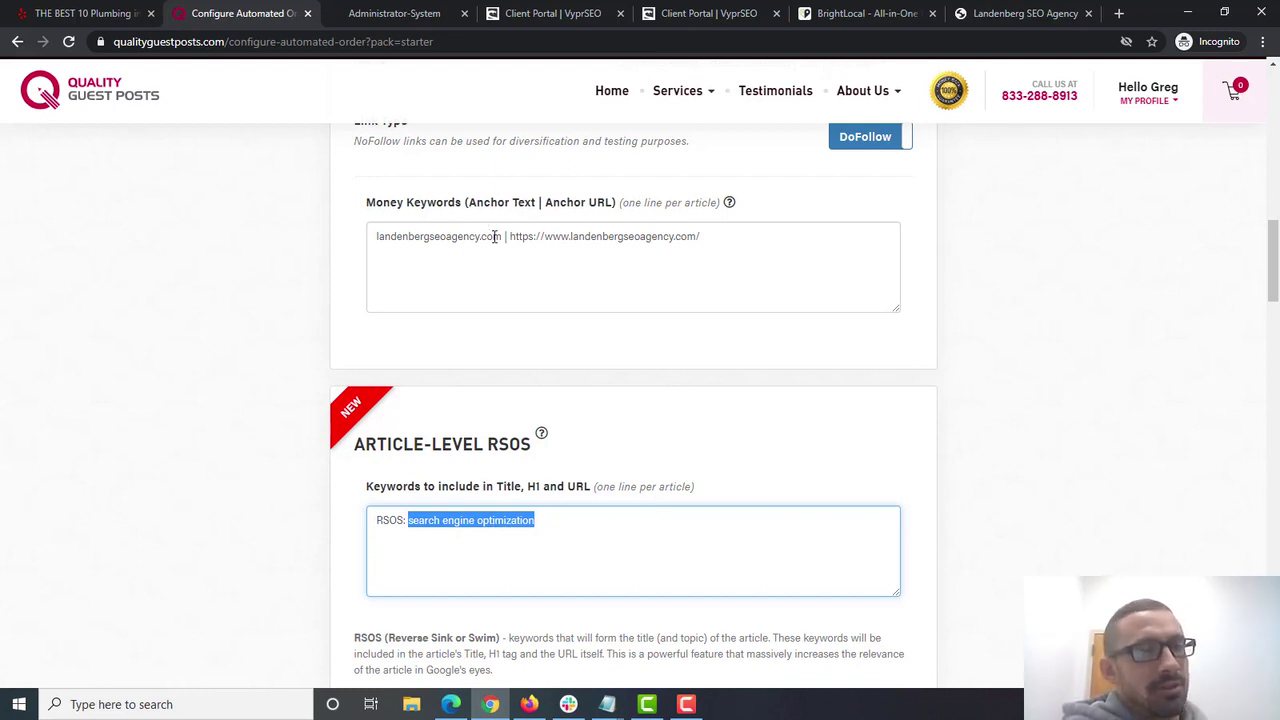
{"action": "left_click", "coordinate": [434, 517]}
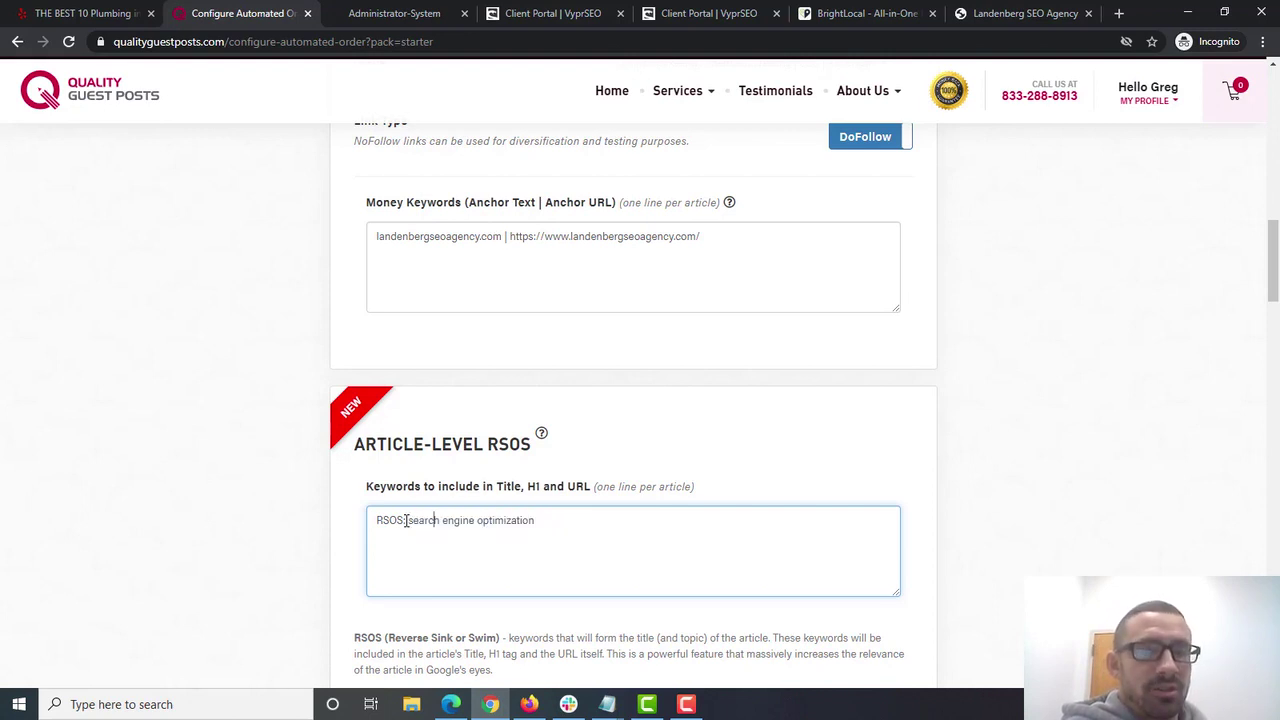
{"action": "left_click_drag", "start_coordinate": [408, 521], "coordinate": [857, 480]}
{"action": "type", "text": "SEO"}
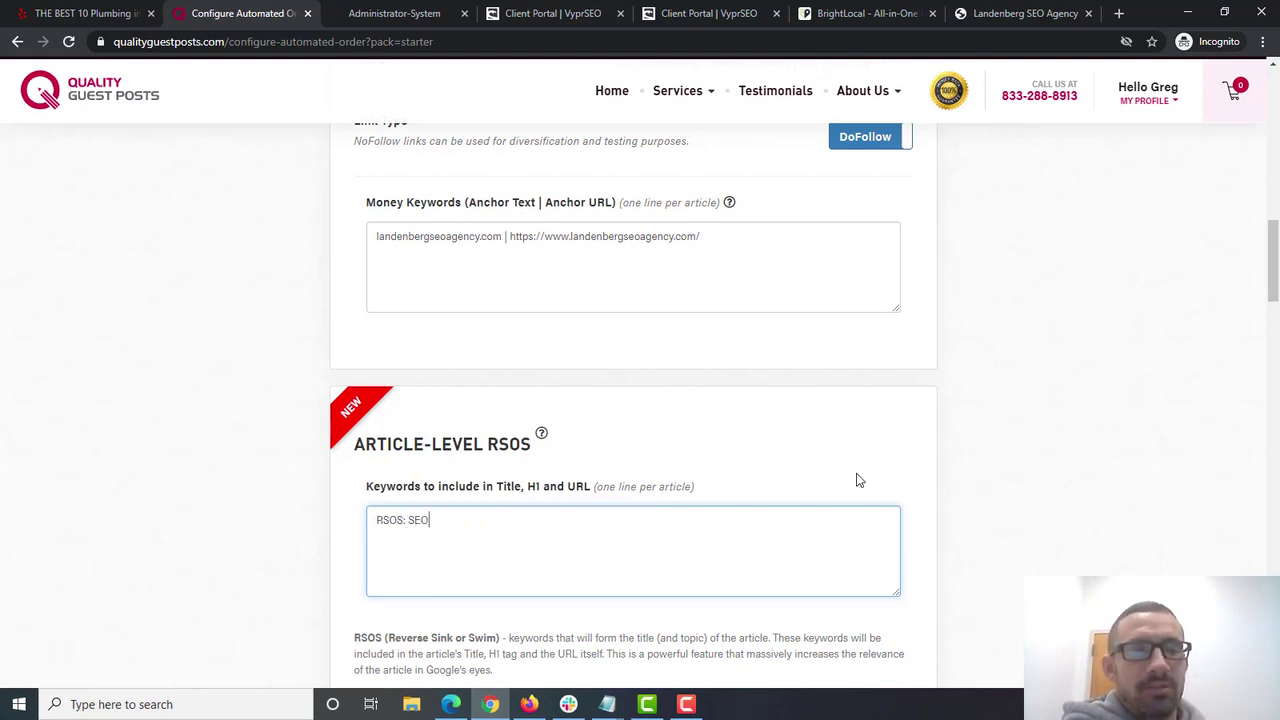
{"action": "key", "text": "BackSpace"}
{"action": "key", "text": "BackSpace"}
{"action": "key", "text": "BackSpace"}
{"action": "type", "text": "La"}
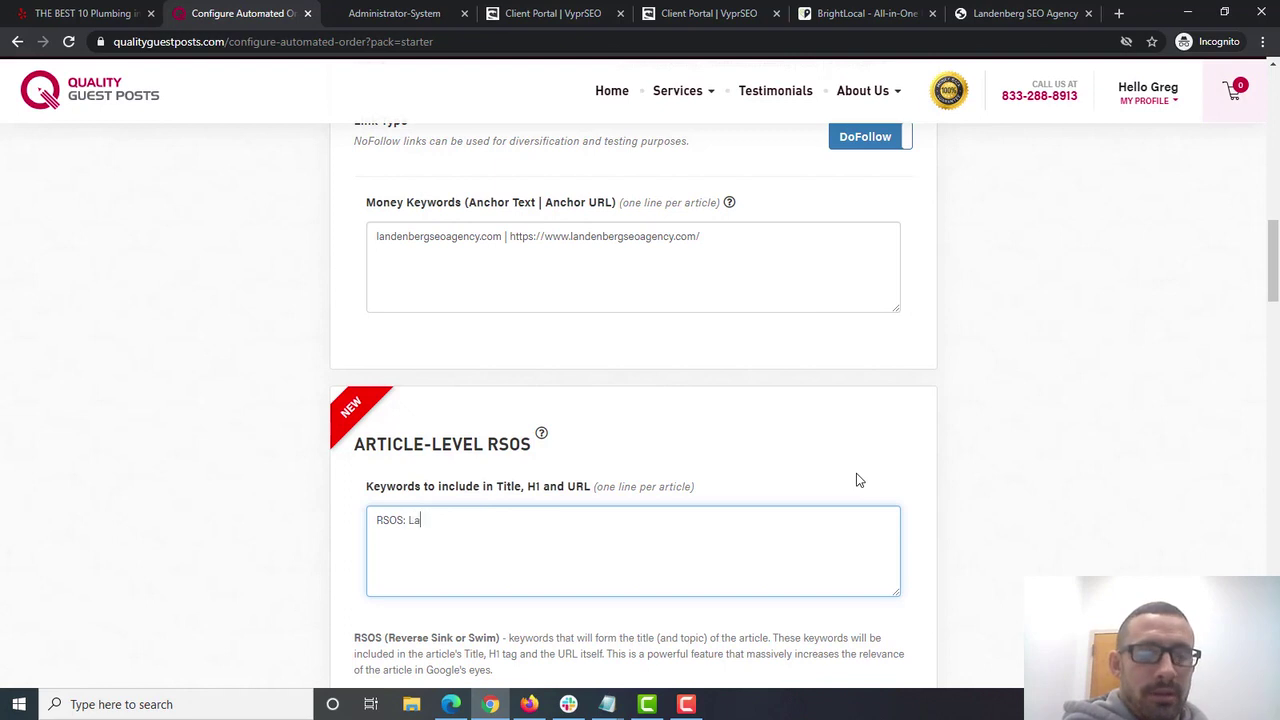
{"action": "type", "text": "ndenberg S"}
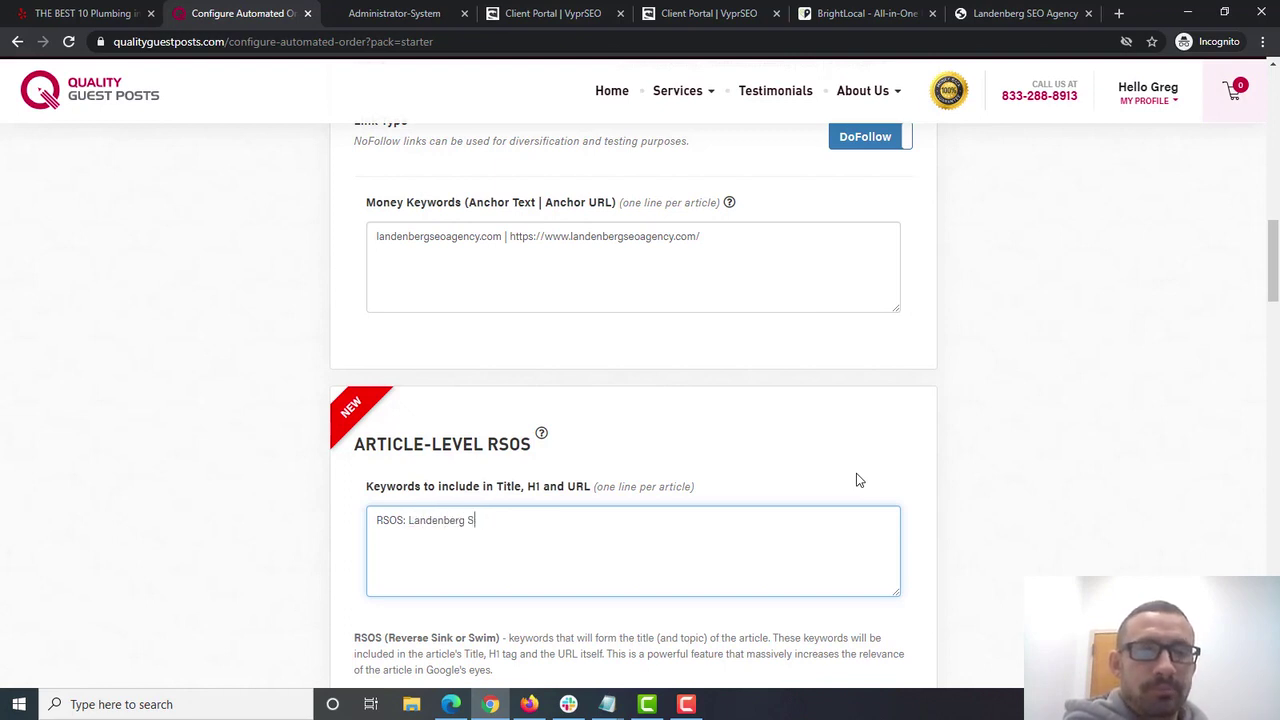
{"action": "type", "text": "EO"}
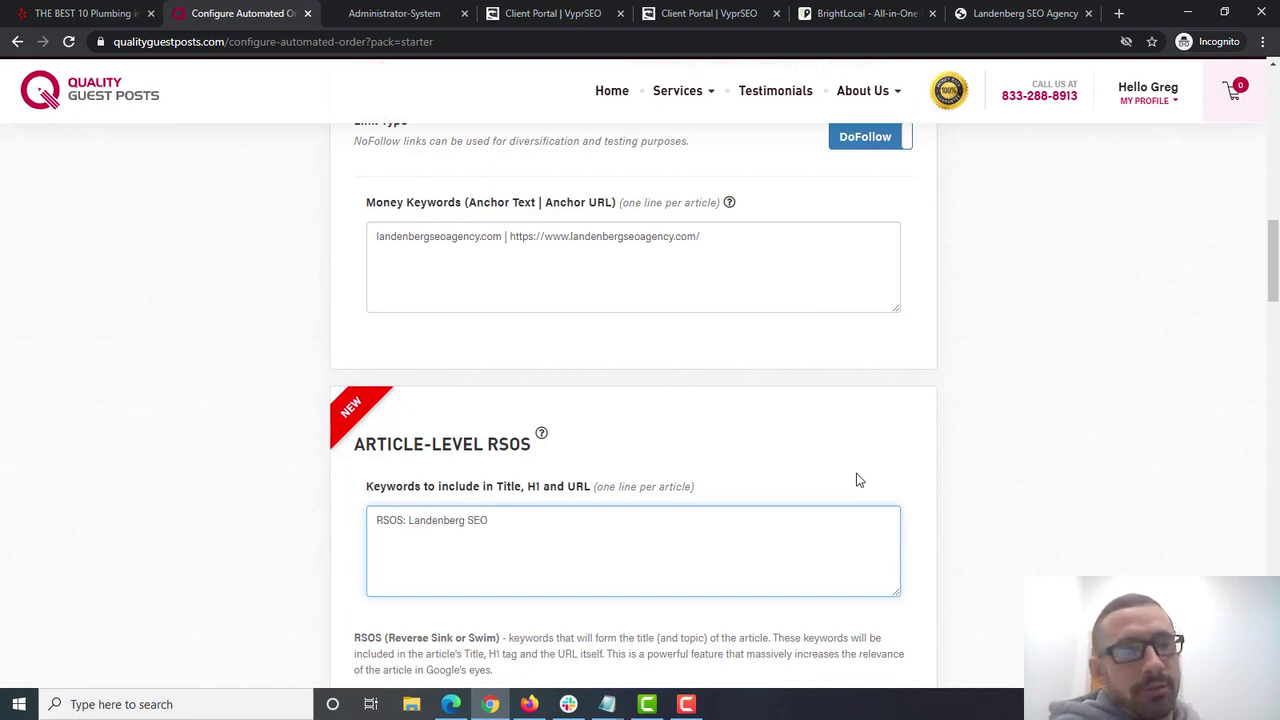
{"action": "left_click_drag", "start_coordinate": [407, 520], "coordinate": [720, 523]}
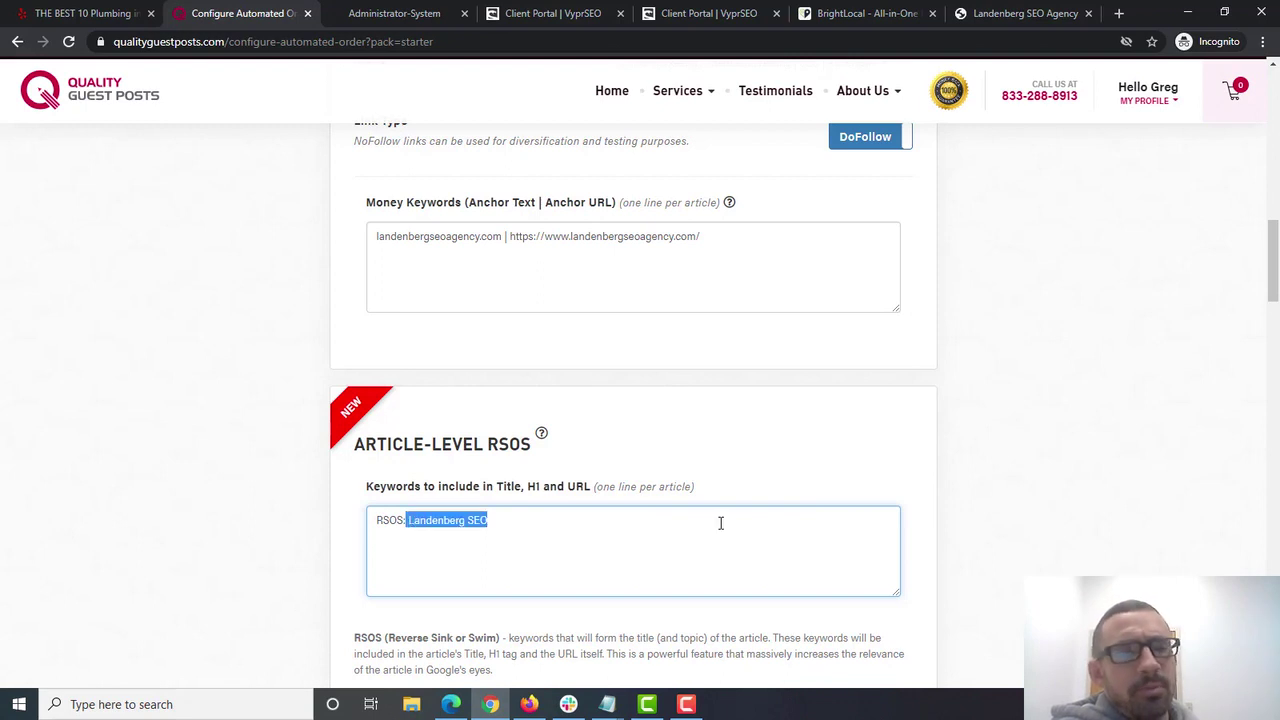
{"action": "left_click_drag", "start_coordinate": [1274, 271], "coordinate": [1275, 353]}
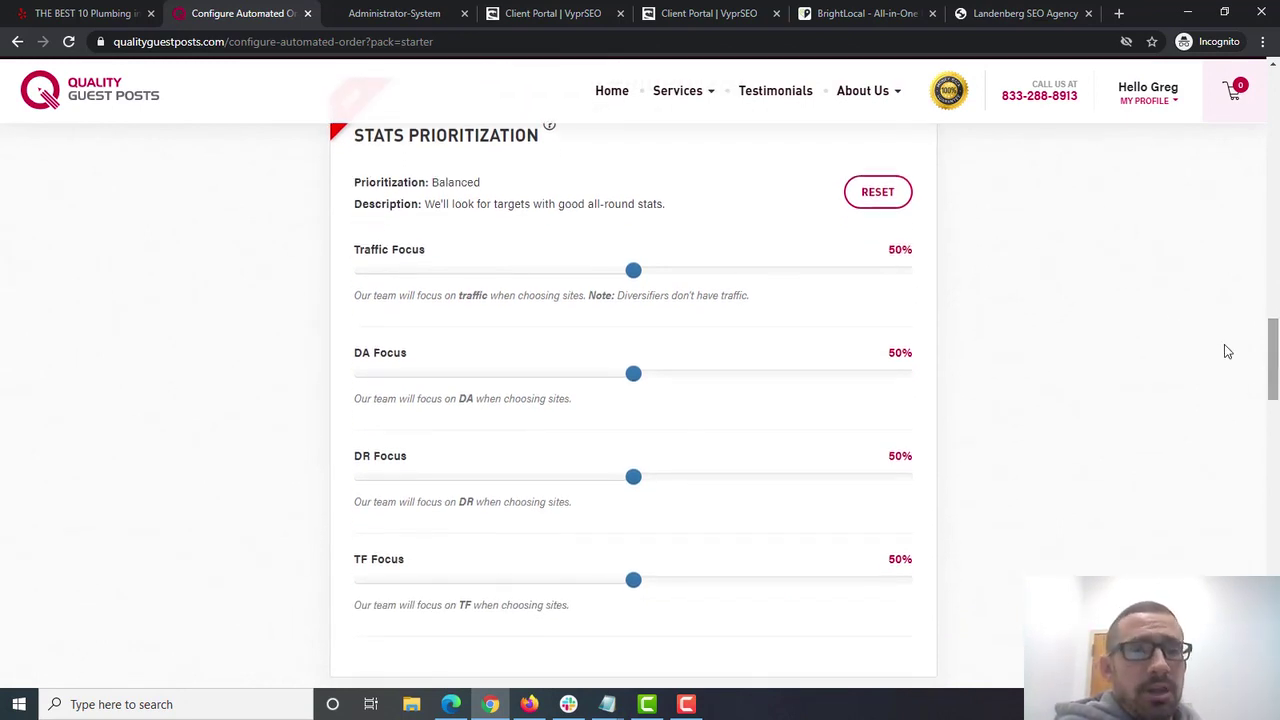
- Set stats prioritization to DA Focus: DA 100%, with Traffic, DR and TF at 0%
{"action": "left_click_drag", "start_coordinate": [633, 270], "coordinate": [688, 270]}
{"action": "left_click_drag", "start_coordinate": [578, 373], "coordinate": [717, 373]}
{"action": "left_click_drag", "start_coordinate": [437, 477], "coordinate": [474, 483]}
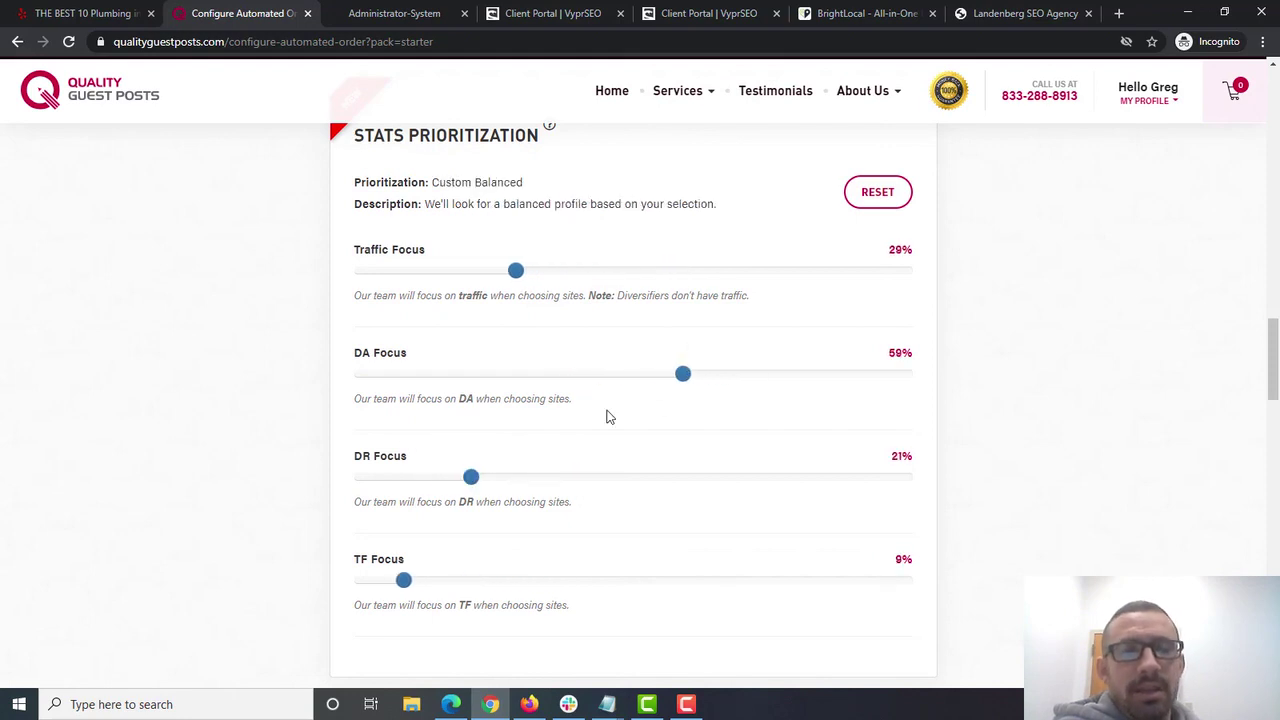
{"action": "left_click_drag", "start_coordinate": [515, 271], "coordinate": [866, 270]}
{"action": "left_click_drag", "start_coordinate": [363, 373], "coordinate": [1136, 374]}
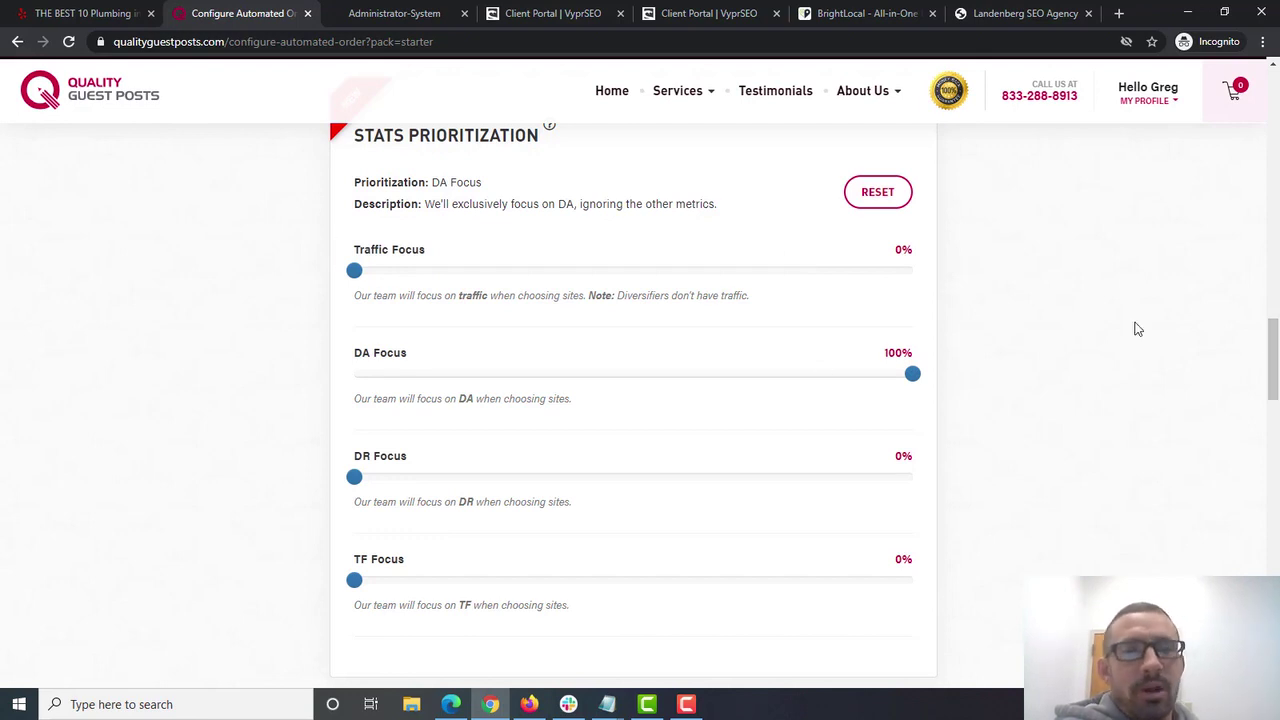
{"action": "left_click_drag", "start_coordinate": [1266, 368], "coordinate": [1251, 421]}
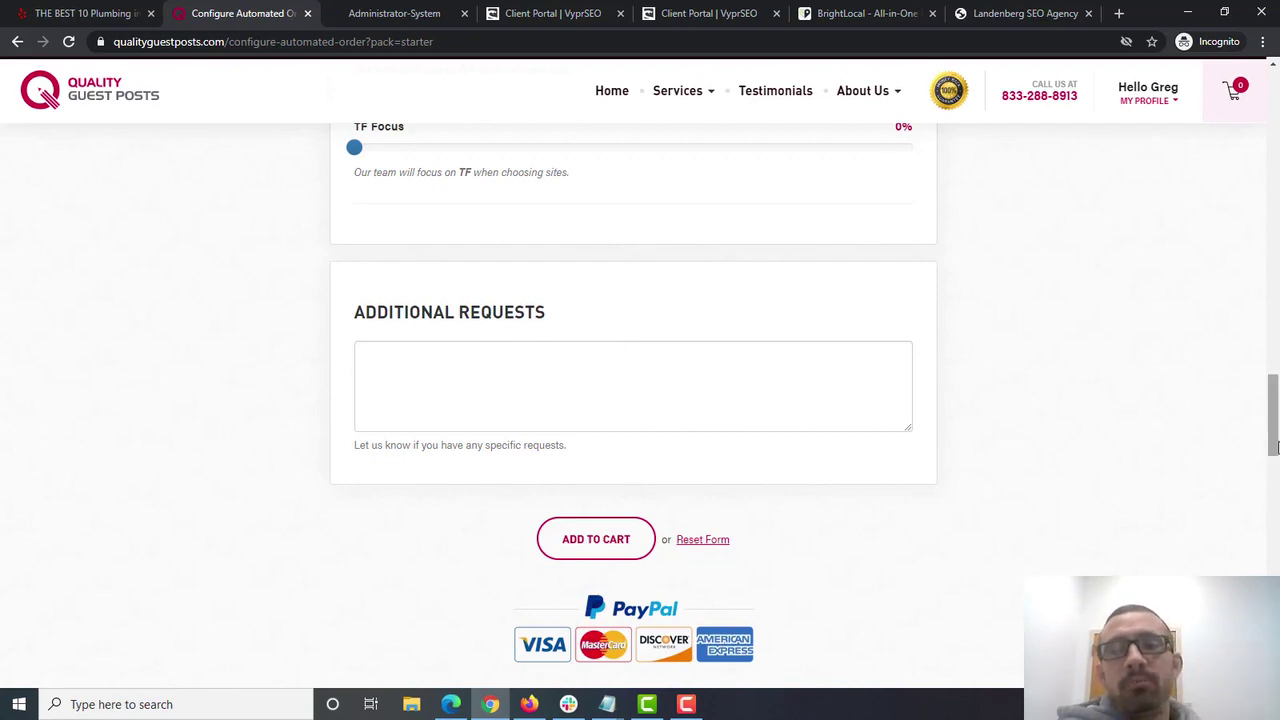
- Review the Money Keywords anchor text and URL and the RSOS keyword 'Landenberg SEO'
{"action": "scroll", "coordinate": [1272, 320], "scroll_direction": "up", "scroll_amount": 1}
{"action": "scroll", "coordinate": [1272, 320], "scroll_direction": "up", "scroll_amount": 15}
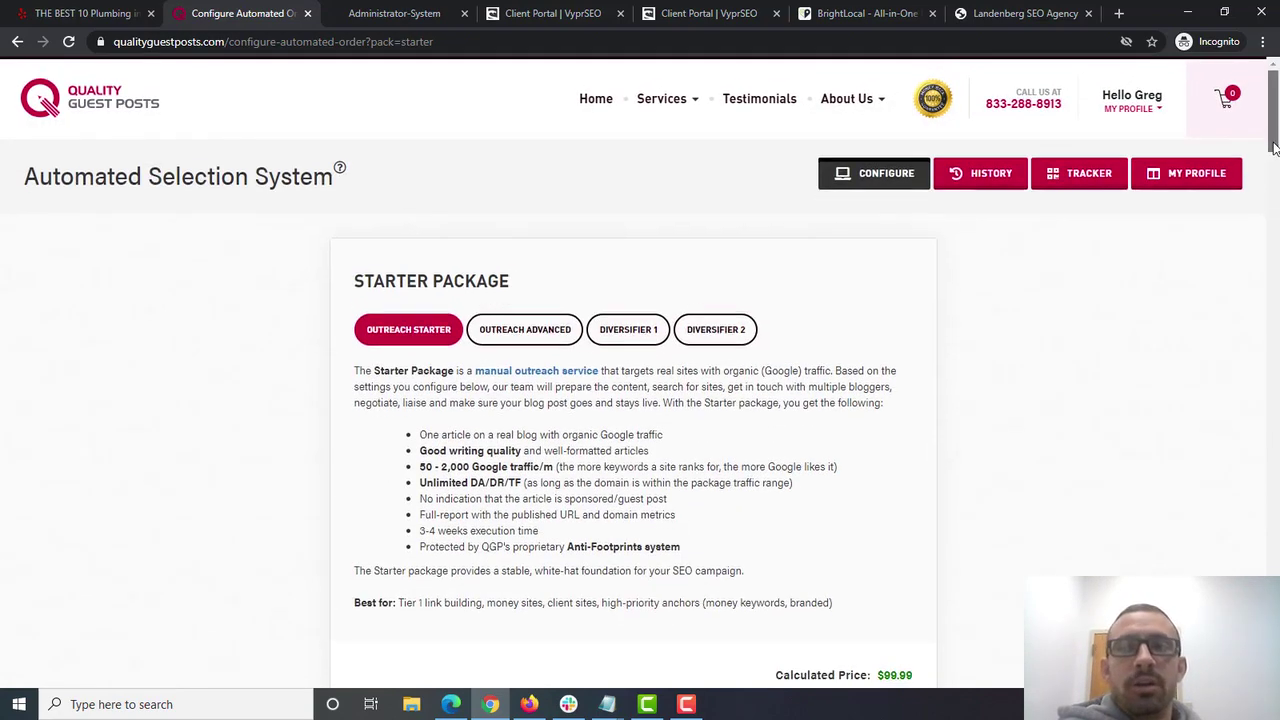
{"action": "scroll", "coordinate": [1276, 207], "scroll_direction": "down", "scroll_amount": 5}
{"action": "scroll", "coordinate": [1276, 207], "scroll_direction": "down", "scroll_amount": 7}
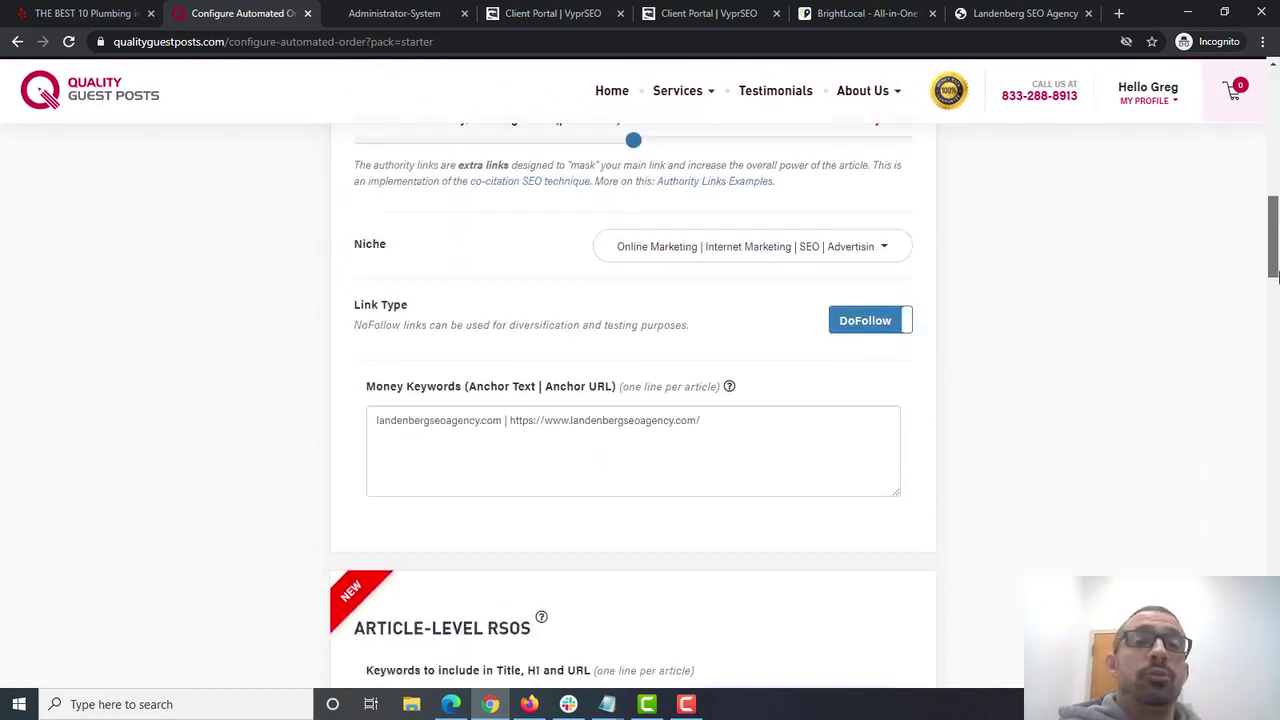
{"action": "scroll", "coordinate": [482, 325], "scroll_direction": "down", "scroll_amount": 2}
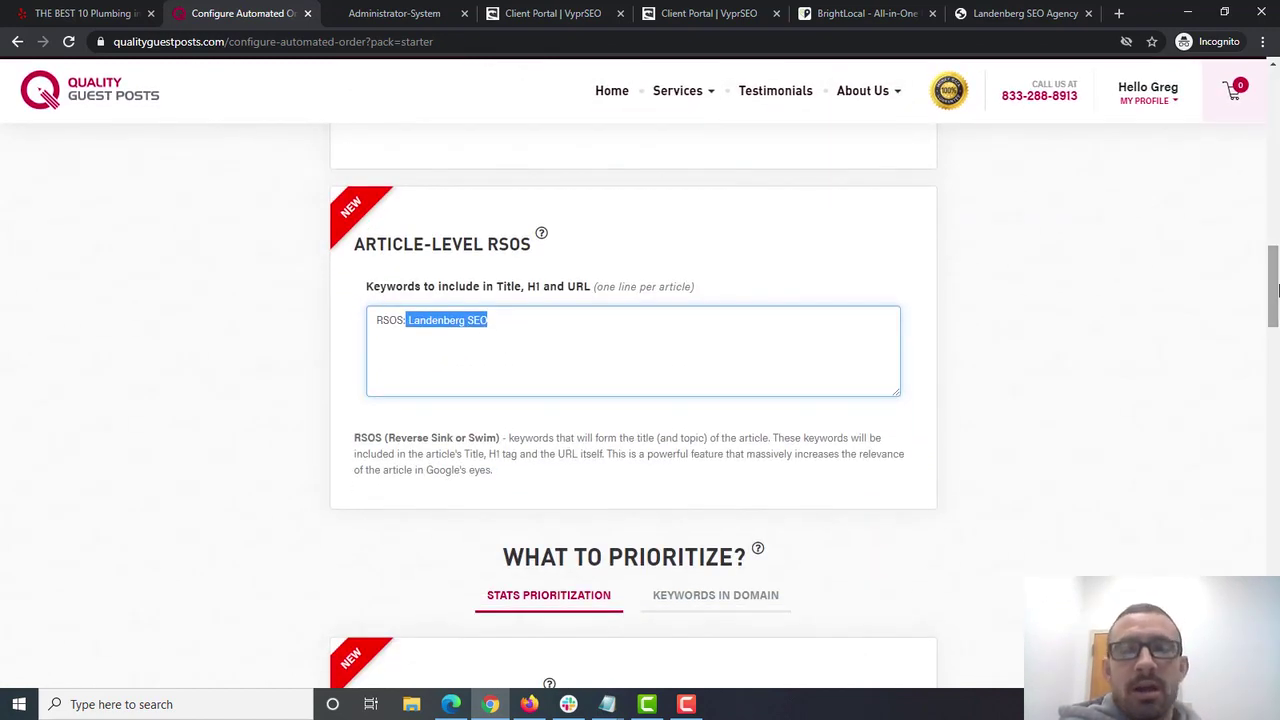
{"action": "scroll", "coordinate": [1272, 290], "scroll_direction": "up", "scroll_amount": 2}
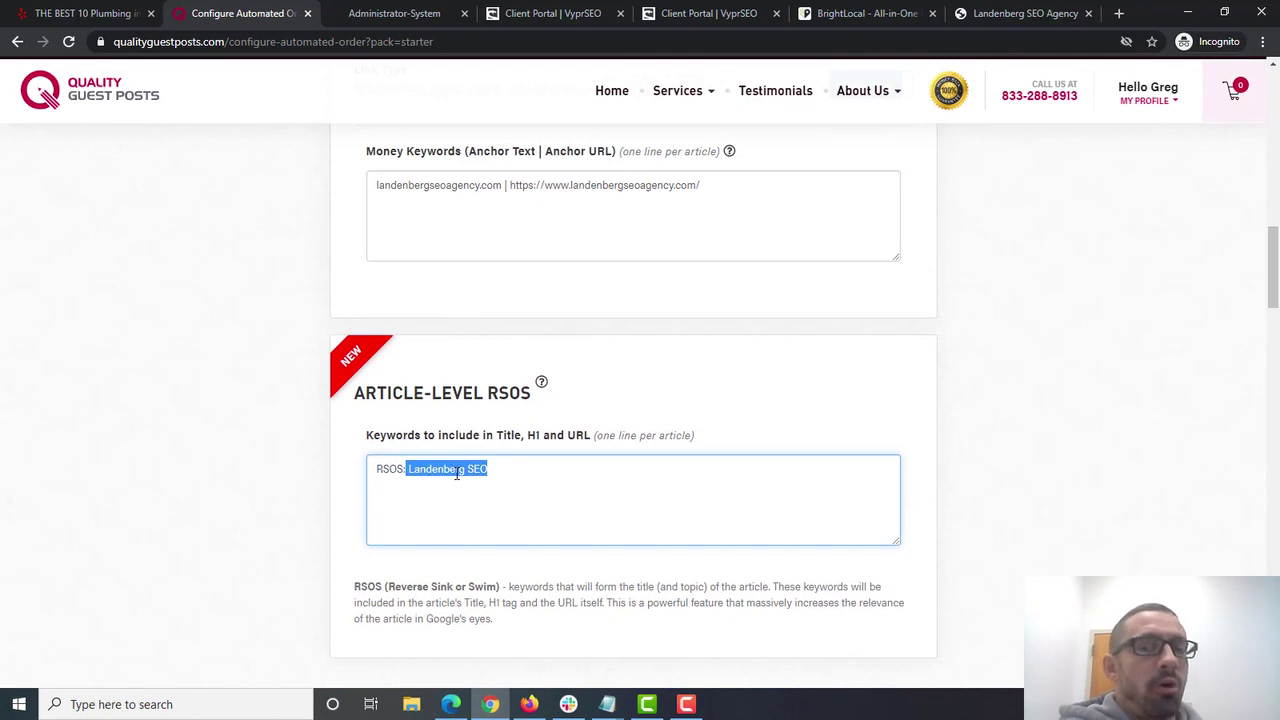
{"action": "left_click_drag", "start_coordinate": [502, 185], "coordinate": [338, 185]}
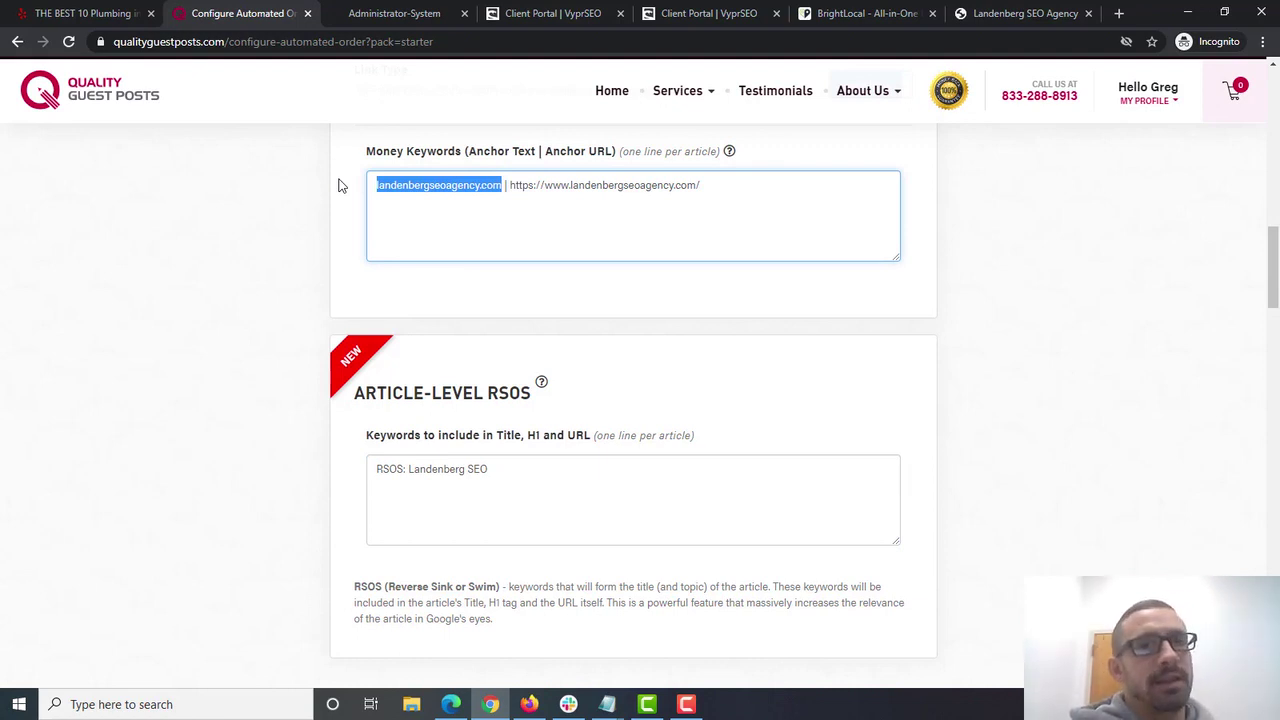
{"action": "left_click", "coordinate": [501, 188]}
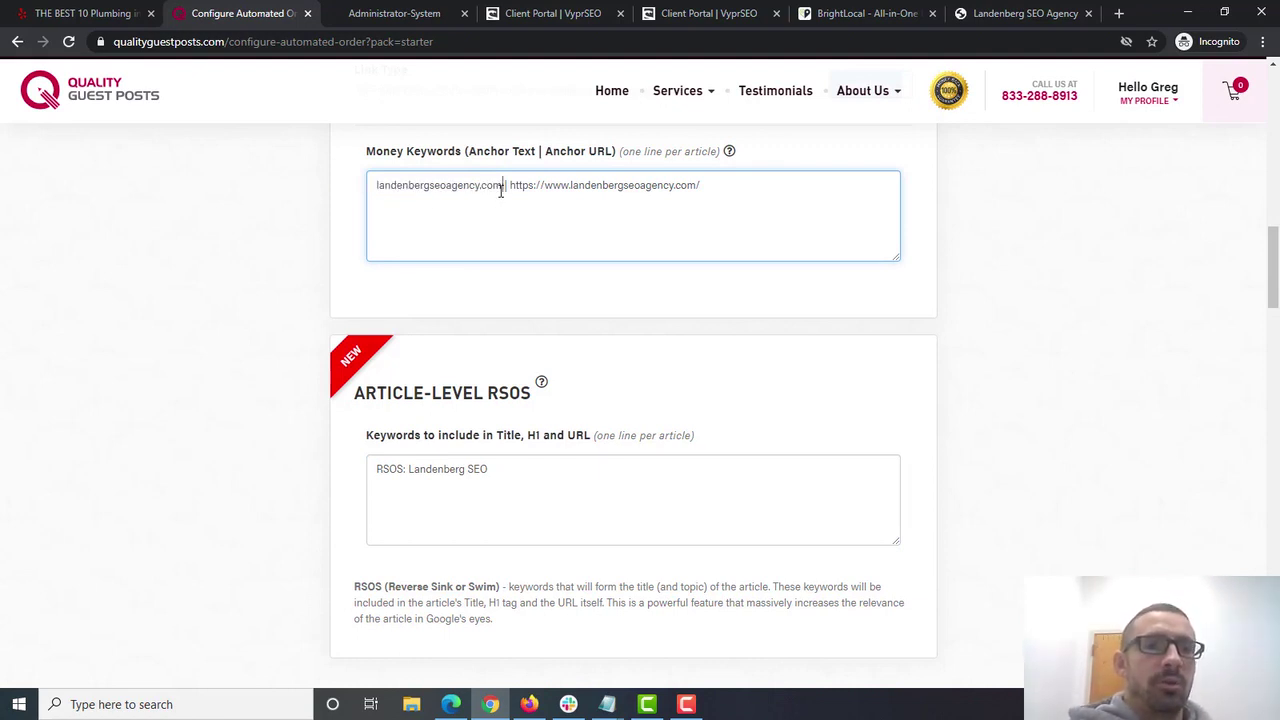
{"action": "left_click_drag", "start_coordinate": [503, 188], "coordinate": [368, 181]}
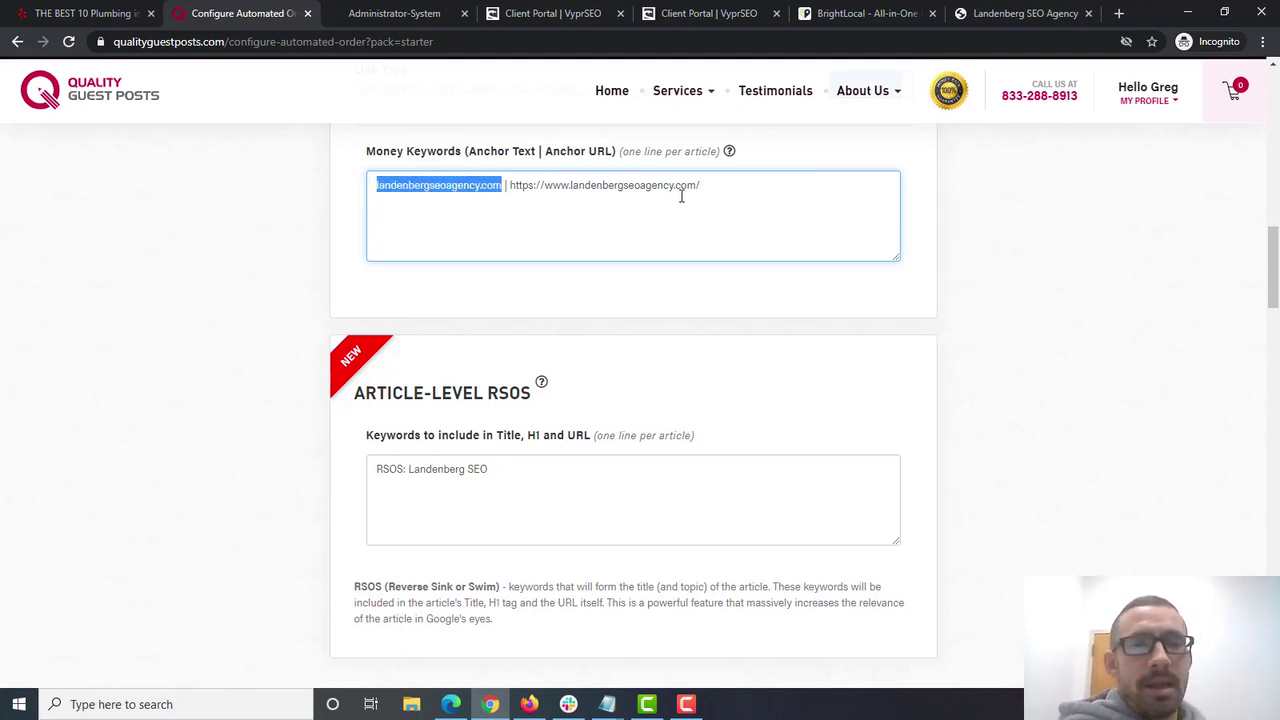
{"action": "left_click_drag", "start_coordinate": [706, 184], "coordinate": [511, 182]}
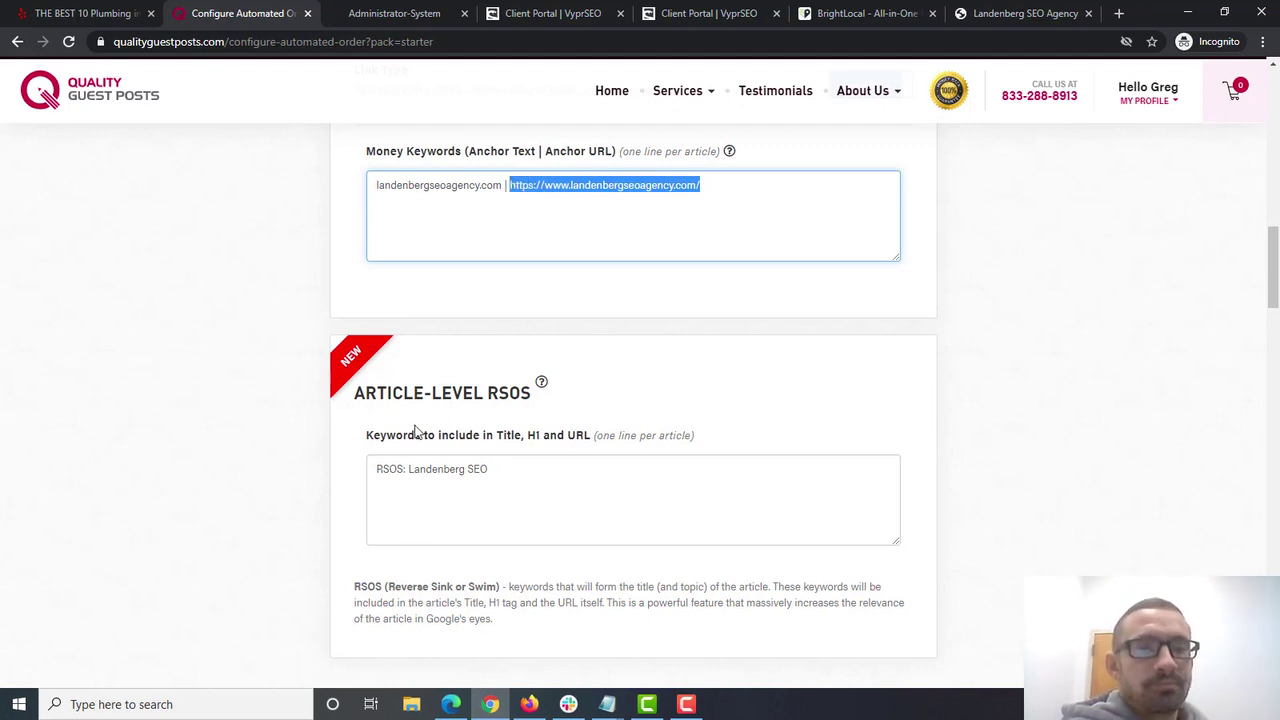
{"action": "left_click_drag", "start_coordinate": [410, 469], "coordinate": [580, 490]}
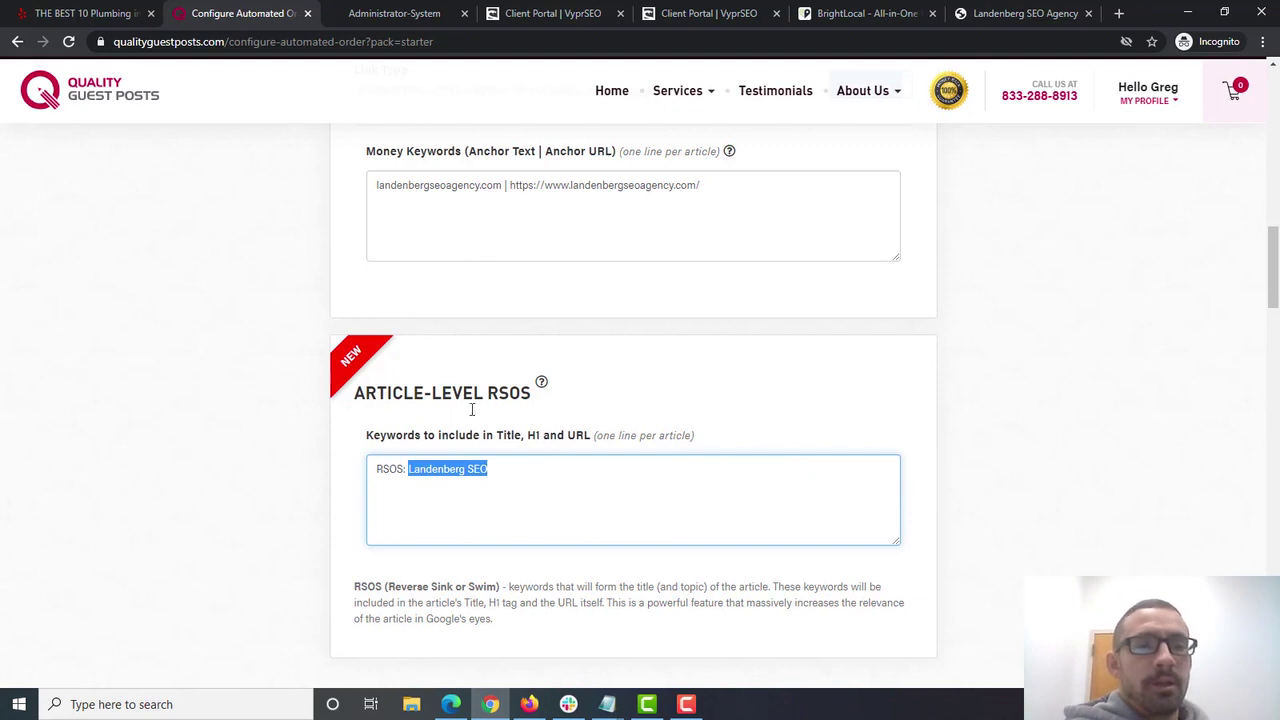
- Recheck the anchor URL and text, then switch to the VyprSEO Citations page
{"action": "left_click", "coordinate": [506, 188]}
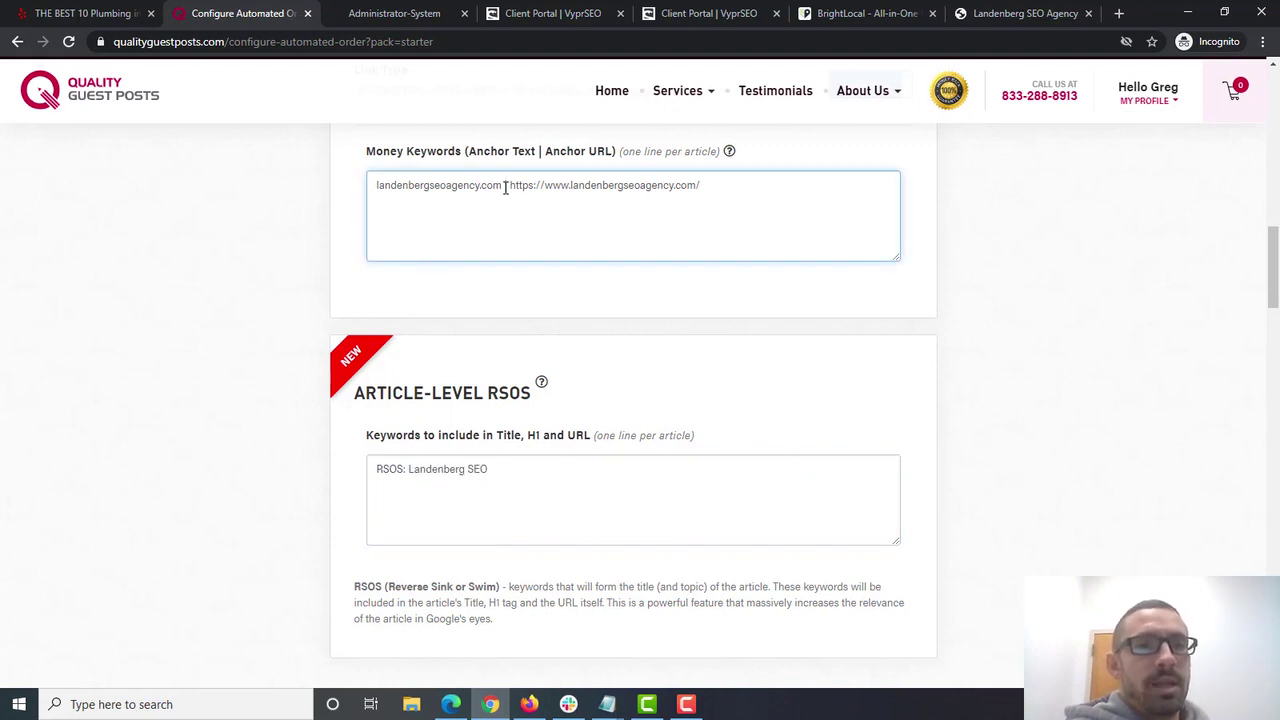
{"action": "left_click_drag", "start_coordinate": [511, 185], "coordinate": [769, 185]}
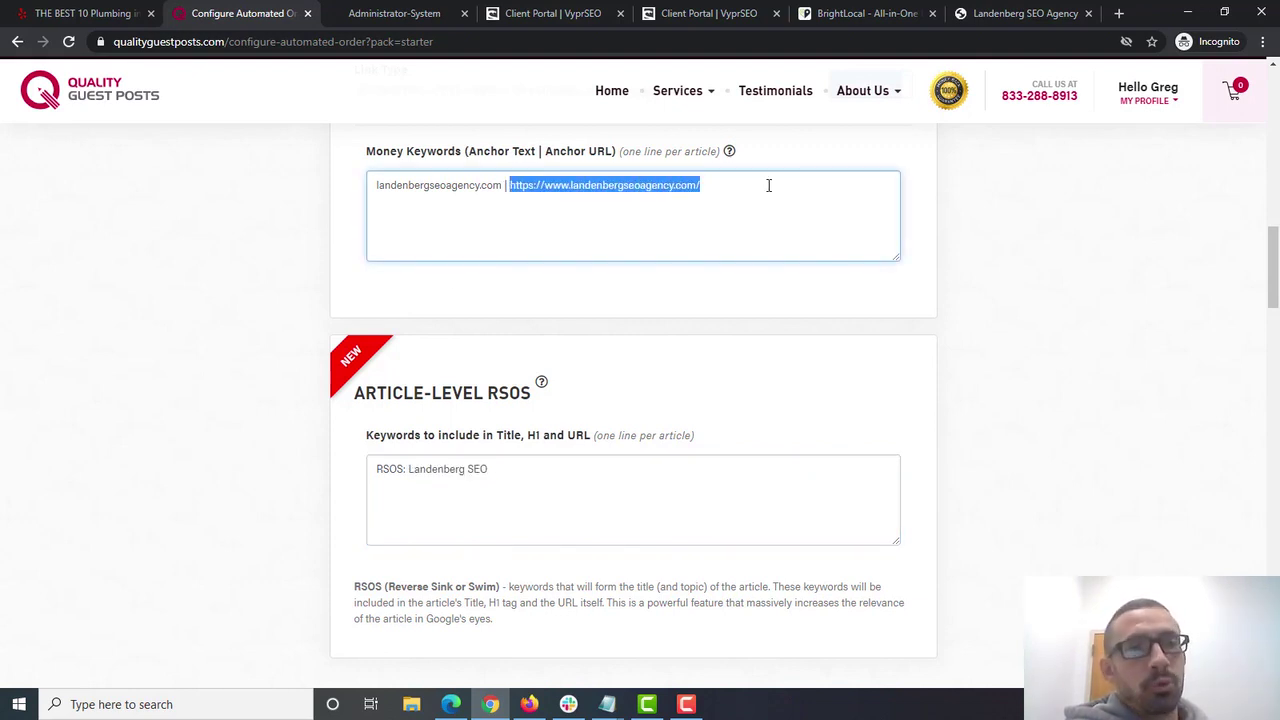
{"action": "left_click", "coordinate": [503, 188]}
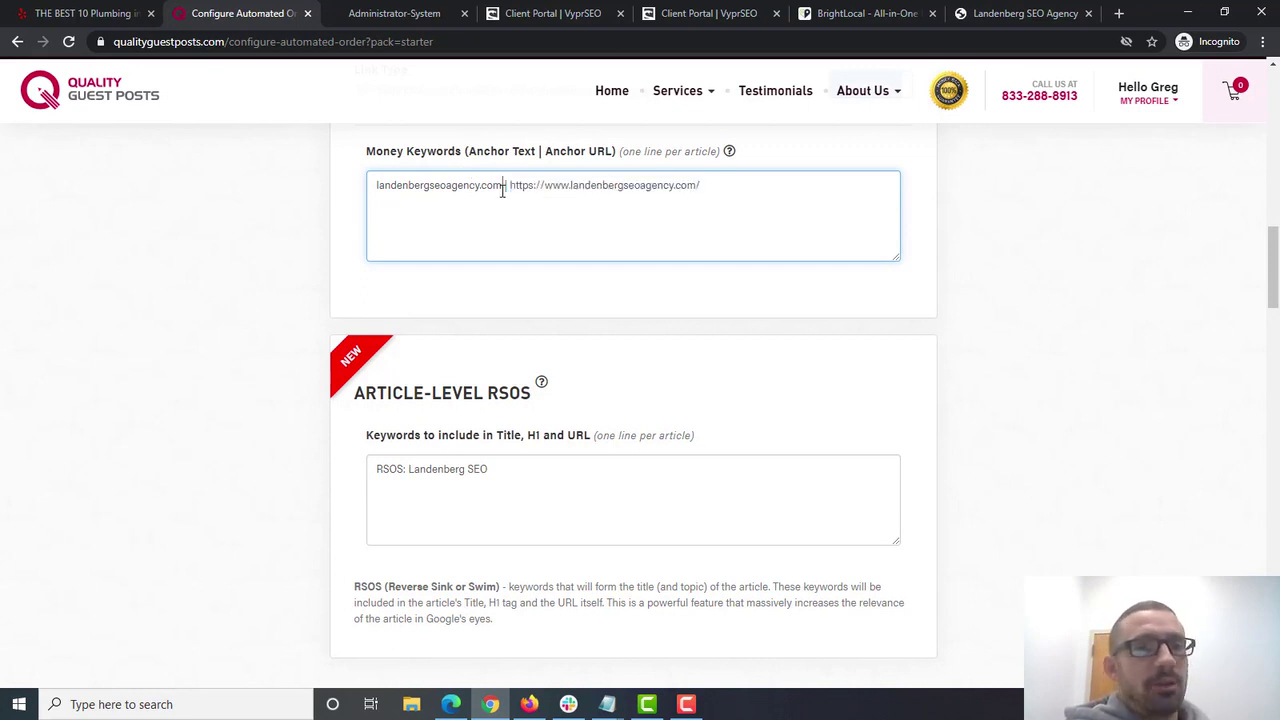
{"action": "left_click_drag", "start_coordinate": [503, 188], "coordinate": [344, 186]}
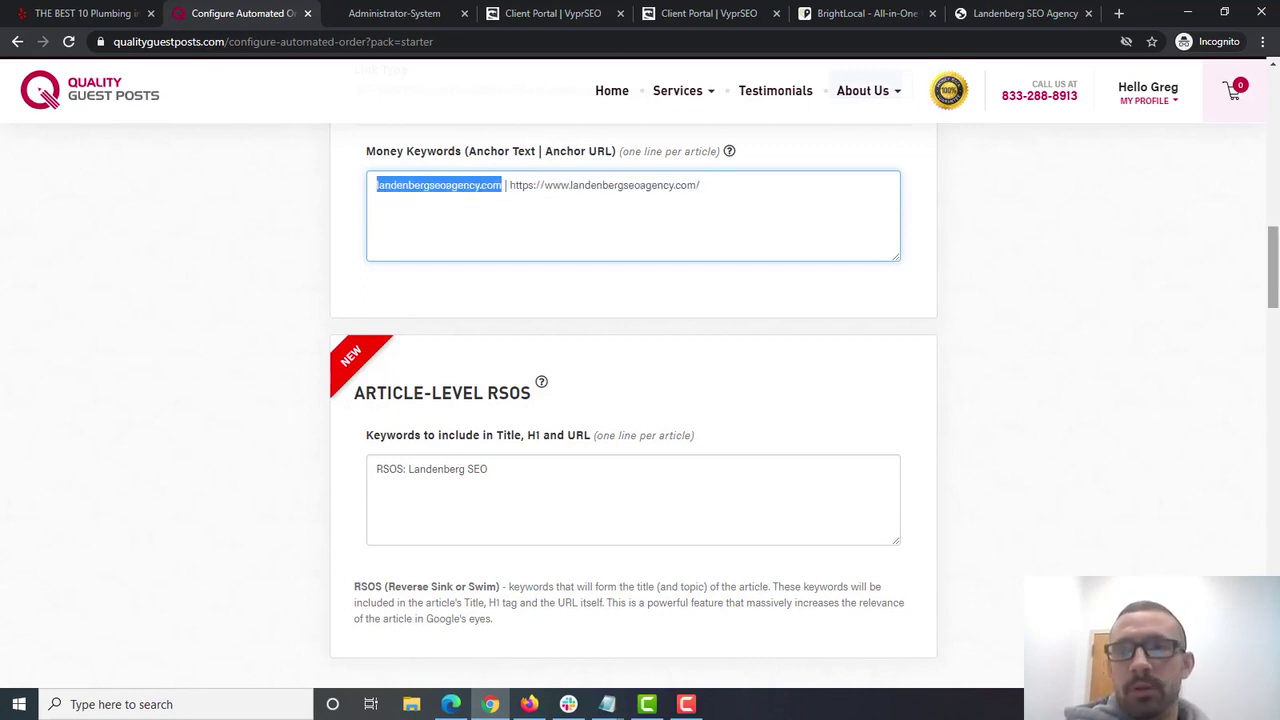
{"action": "scroll", "coordinate": [950, 362], "scroll_direction": "up", "scroll_amount": 8}
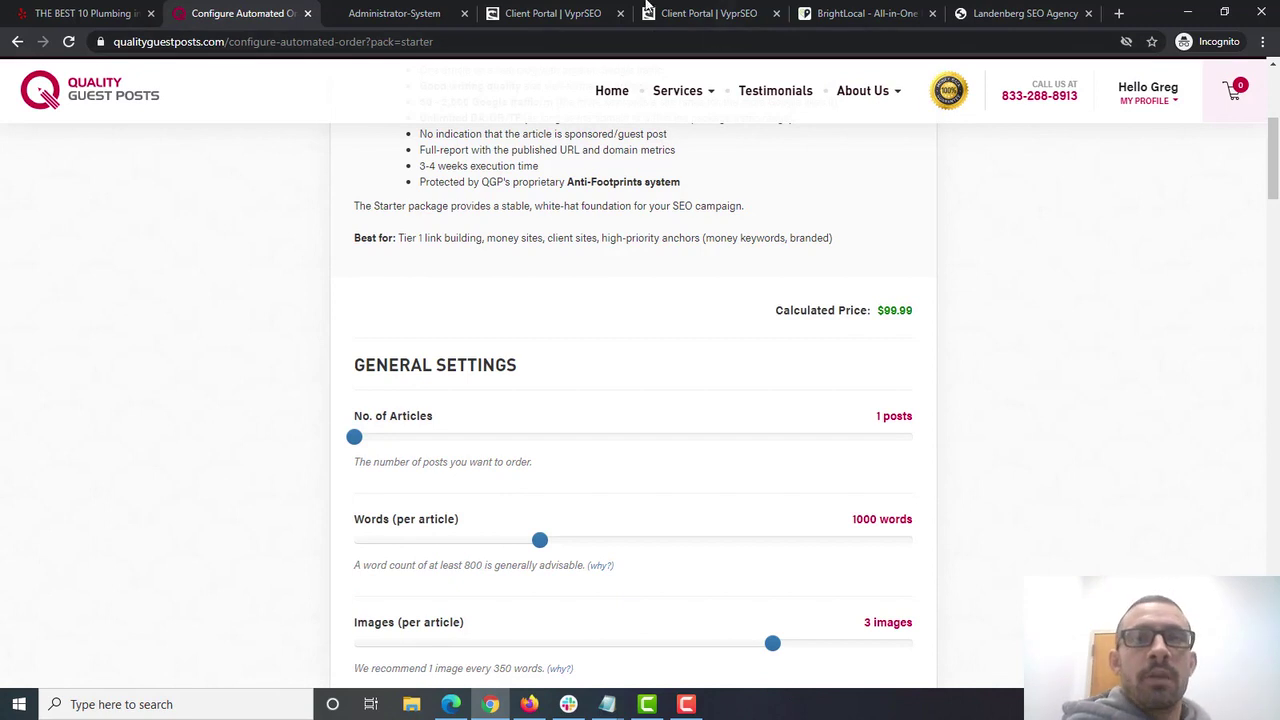
{"action": "left_click", "coordinate": [555, 14]}
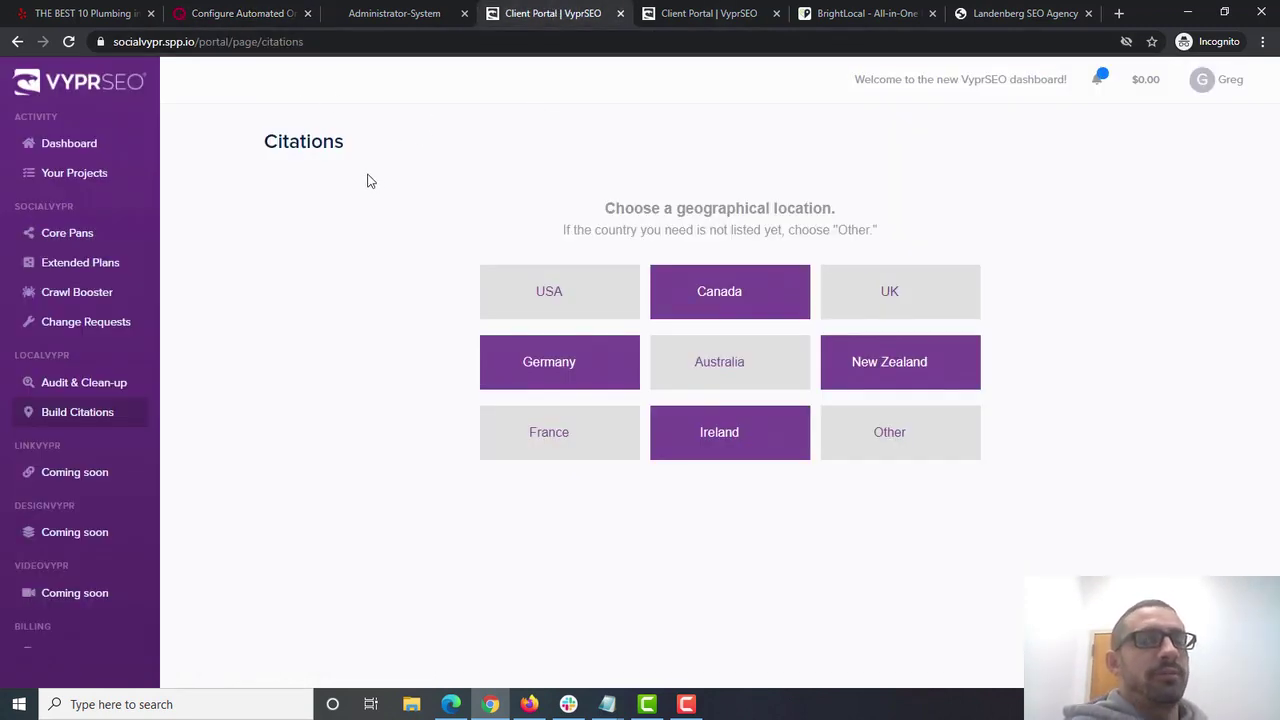
- Order Social Foundations 2.0 with DoFollow Interlinkables (40) at $29.99 ticked
{"action": "left_click", "coordinate": [410, 13]}
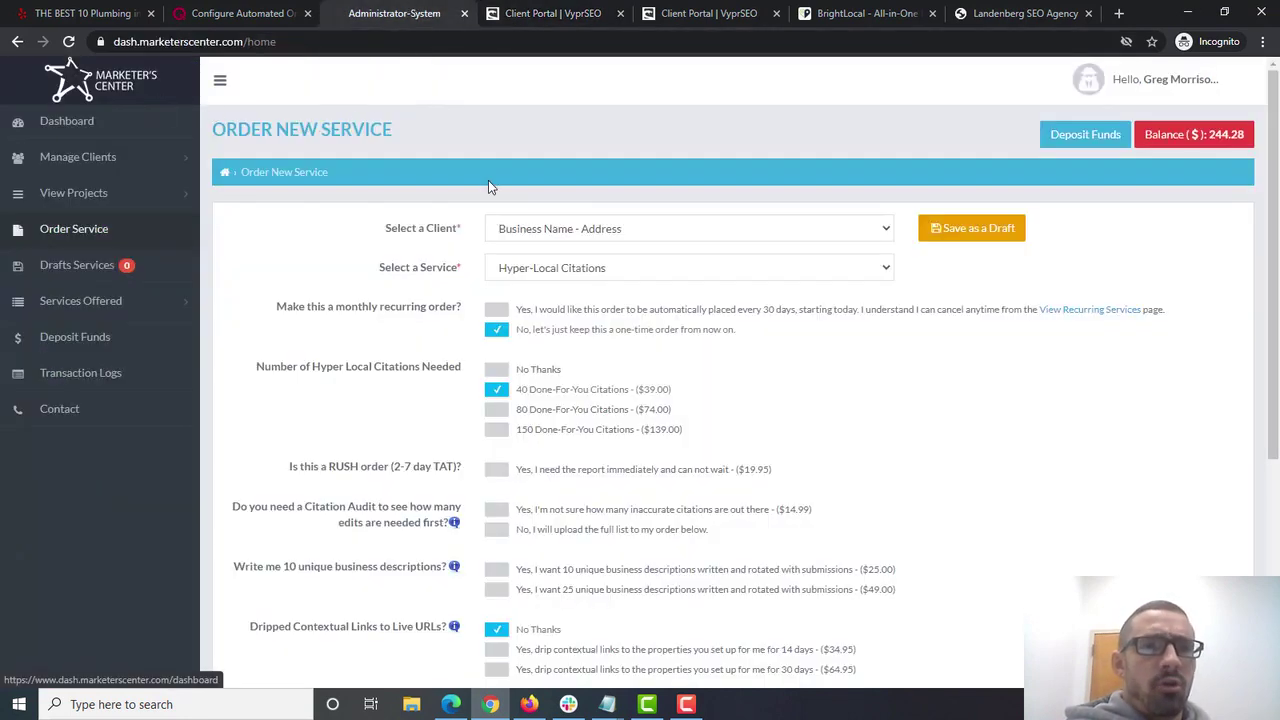
{"action": "left_click", "coordinate": [744, 276]}
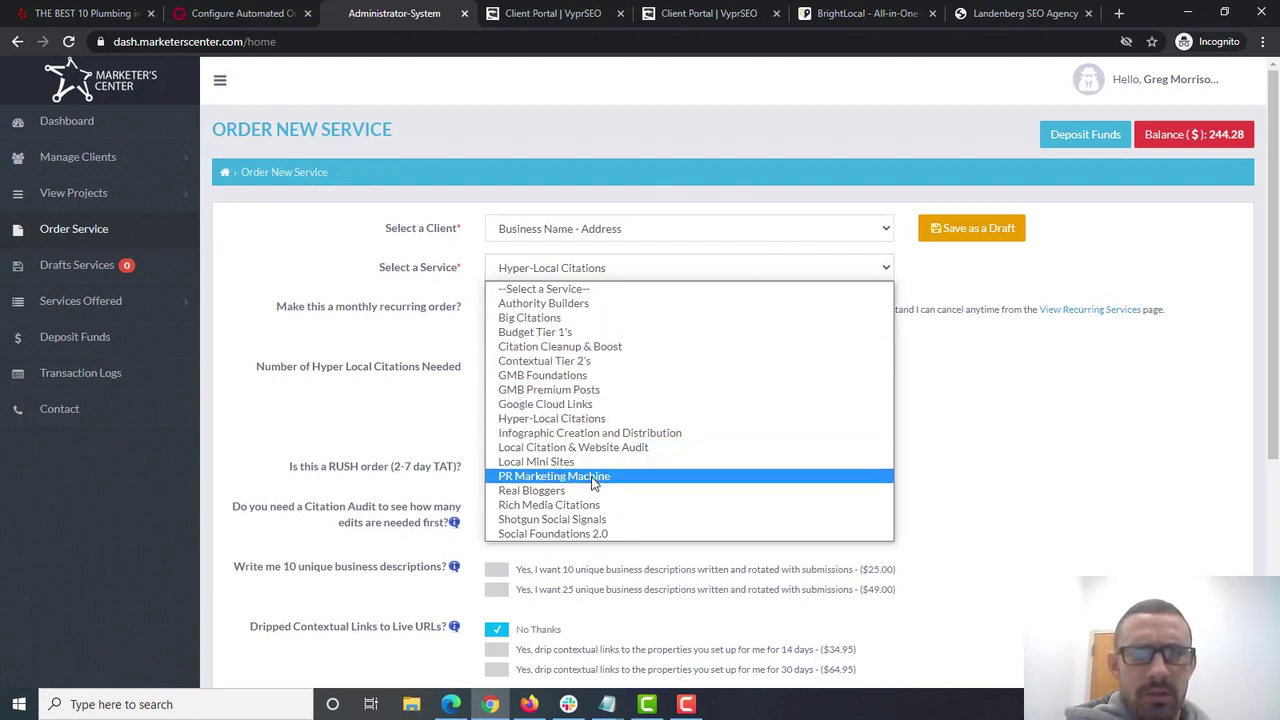
{"action": "left_click", "coordinate": [594, 537]}
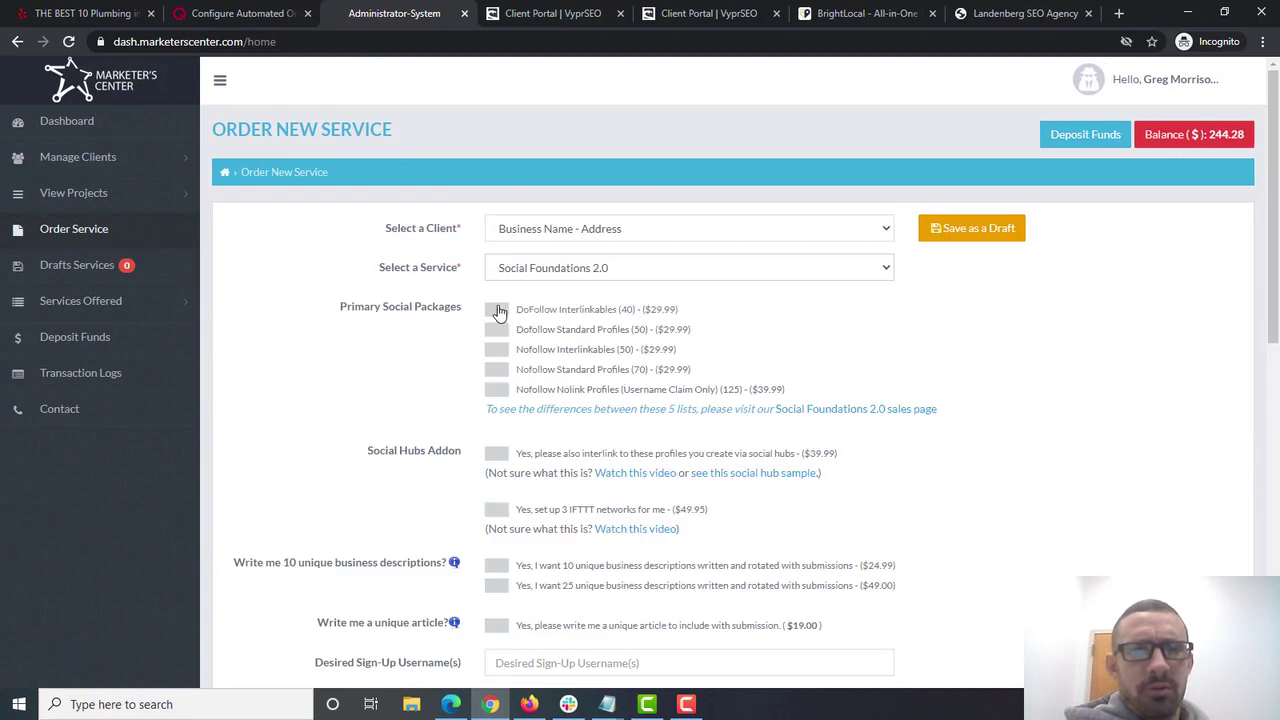
{"action": "left_click", "coordinate": [497, 310]}
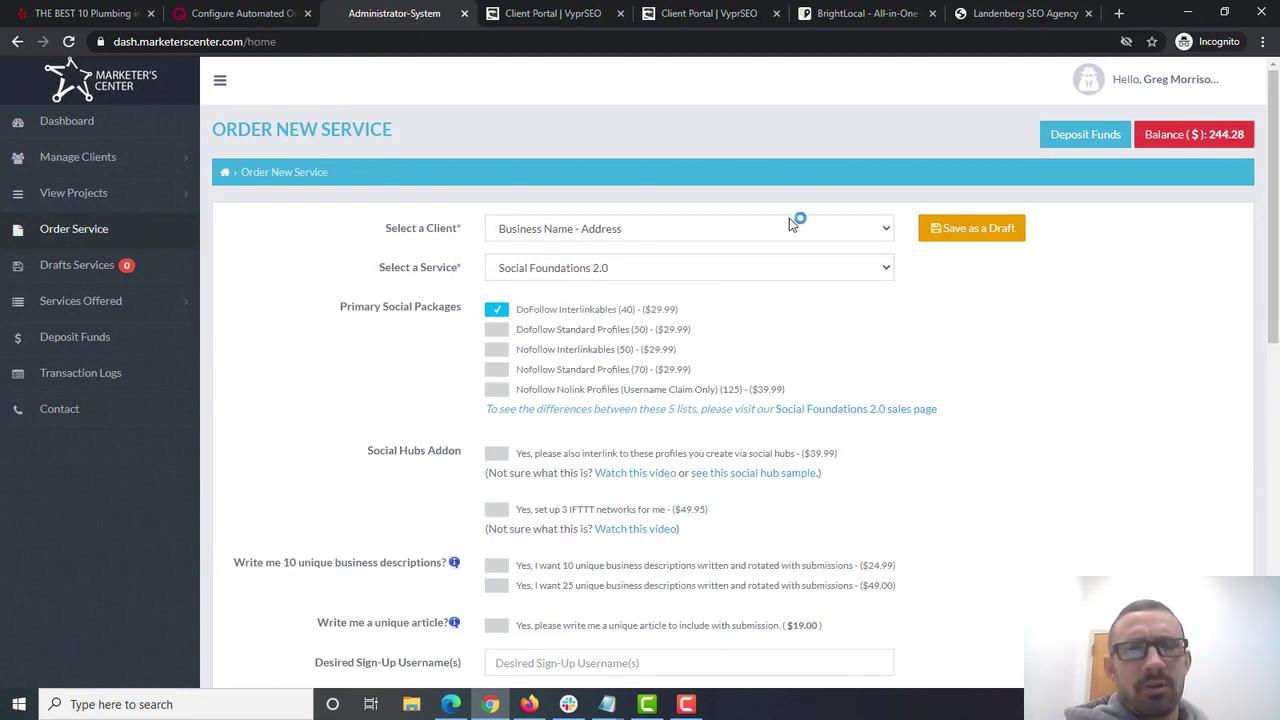
{"action": "left_click", "coordinate": [555, 14]}
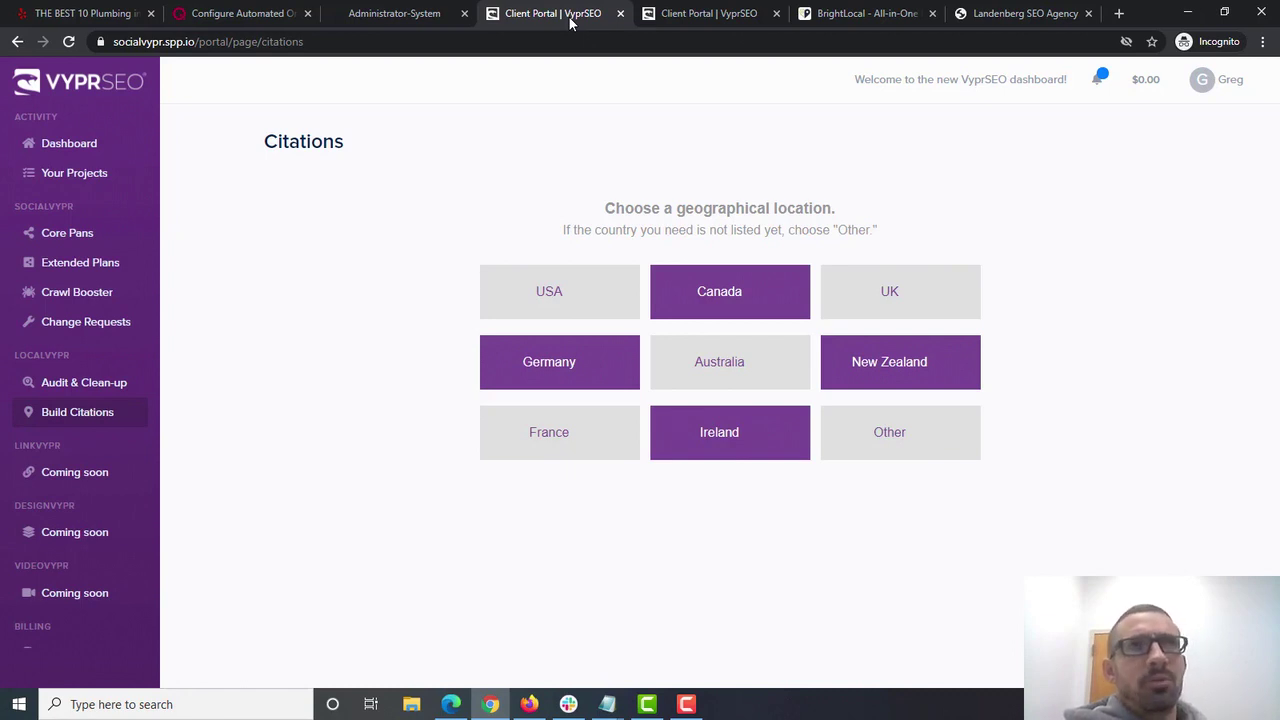
{"action": "left_click", "coordinate": [450, 14]}
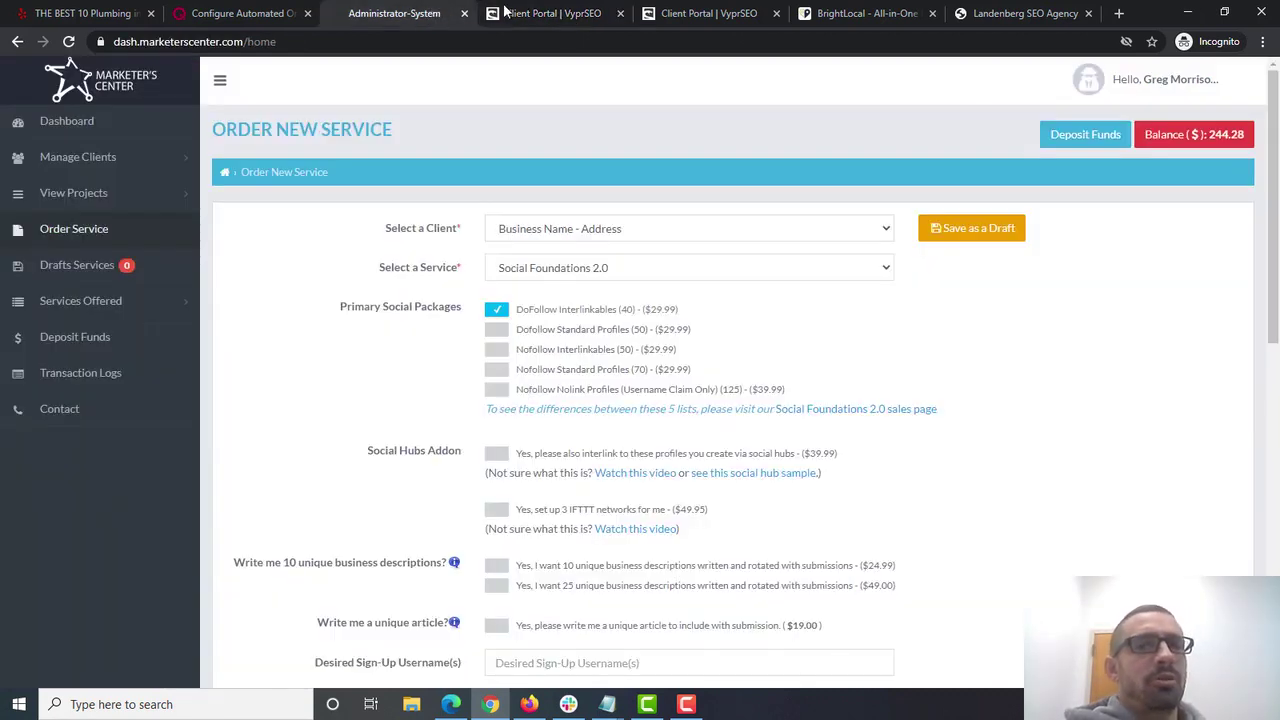
- Compare the SocialVypr Core and Extended plans' Set 2, Set 3 and Set 2 & 3 headings
{"action": "left_click", "coordinate": [530, 13]}
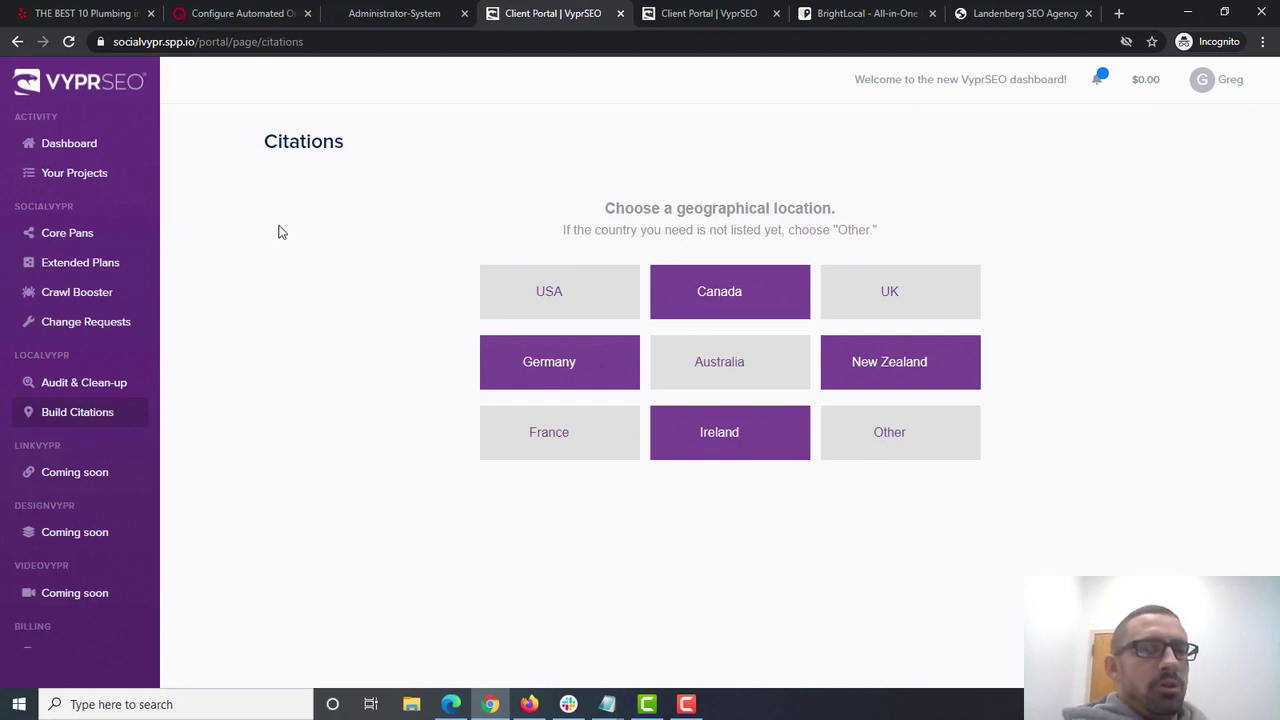
{"action": "left_click", "coordinate": [67, 236]}
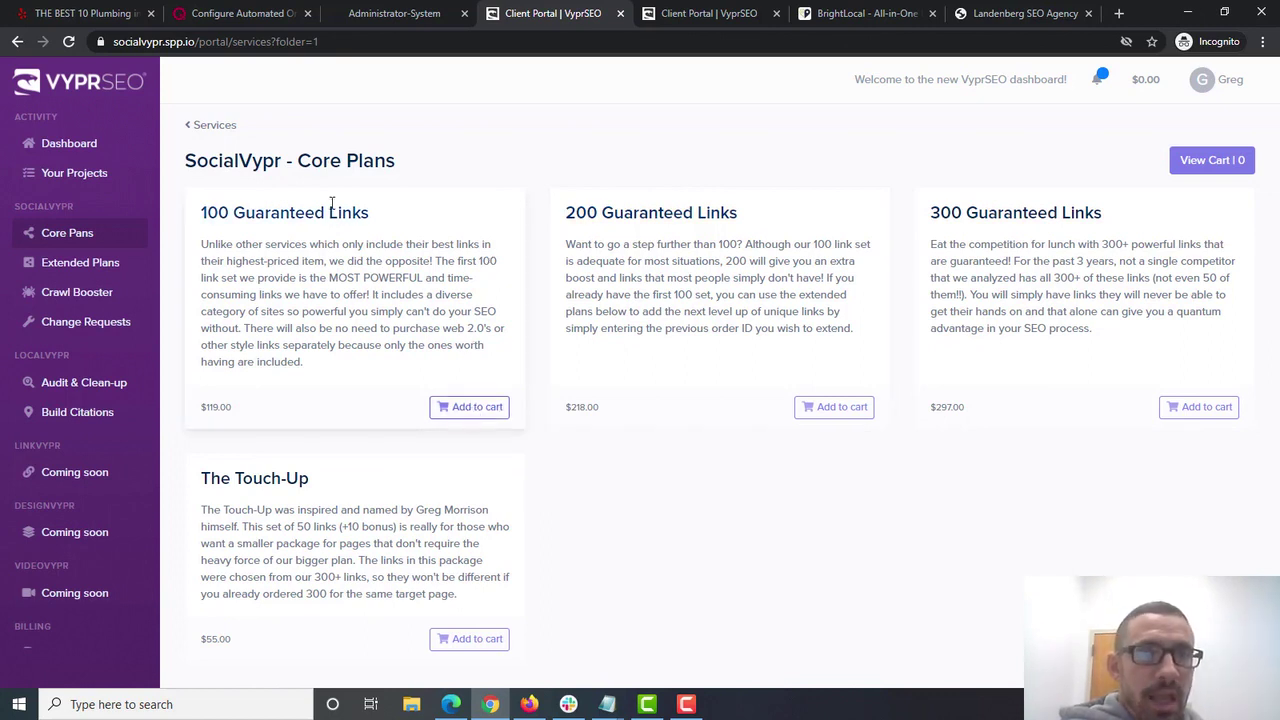
{"action": "left_click", "coordinate": [94, 263]}
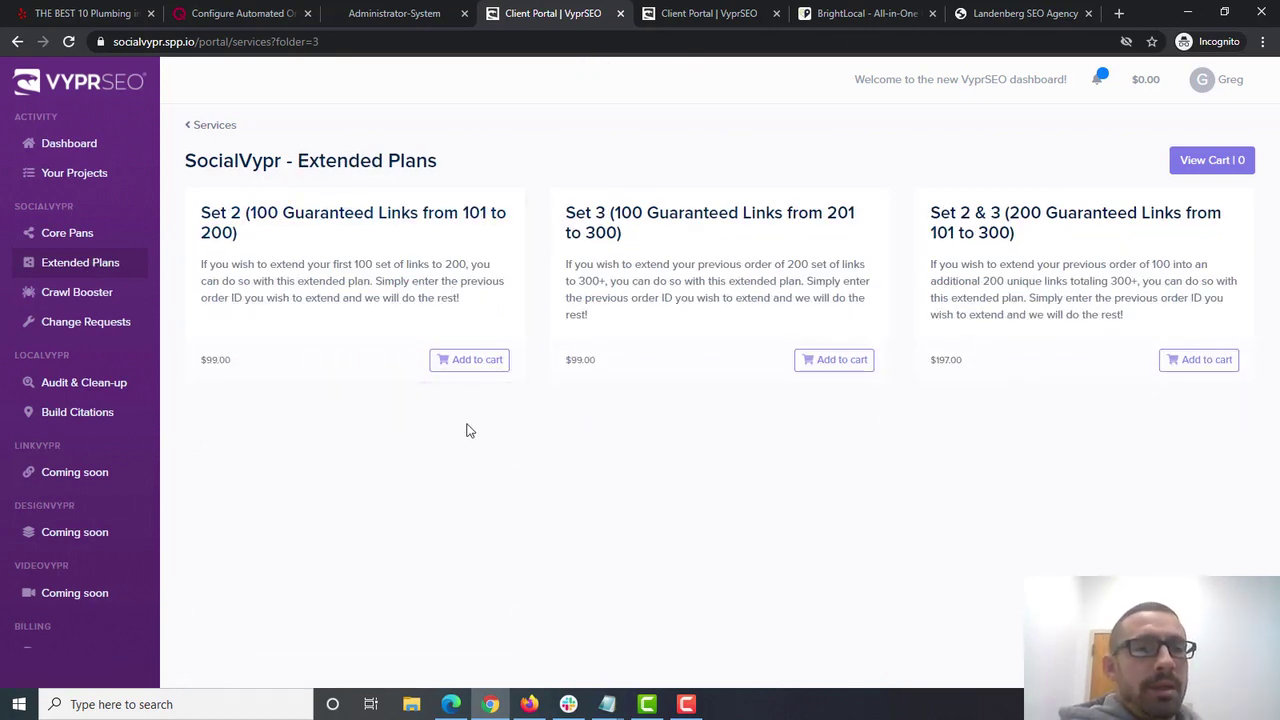
{"action": "left_click_drag", "start_coordinate": [240, 205], "coordinate": [434, 249]}
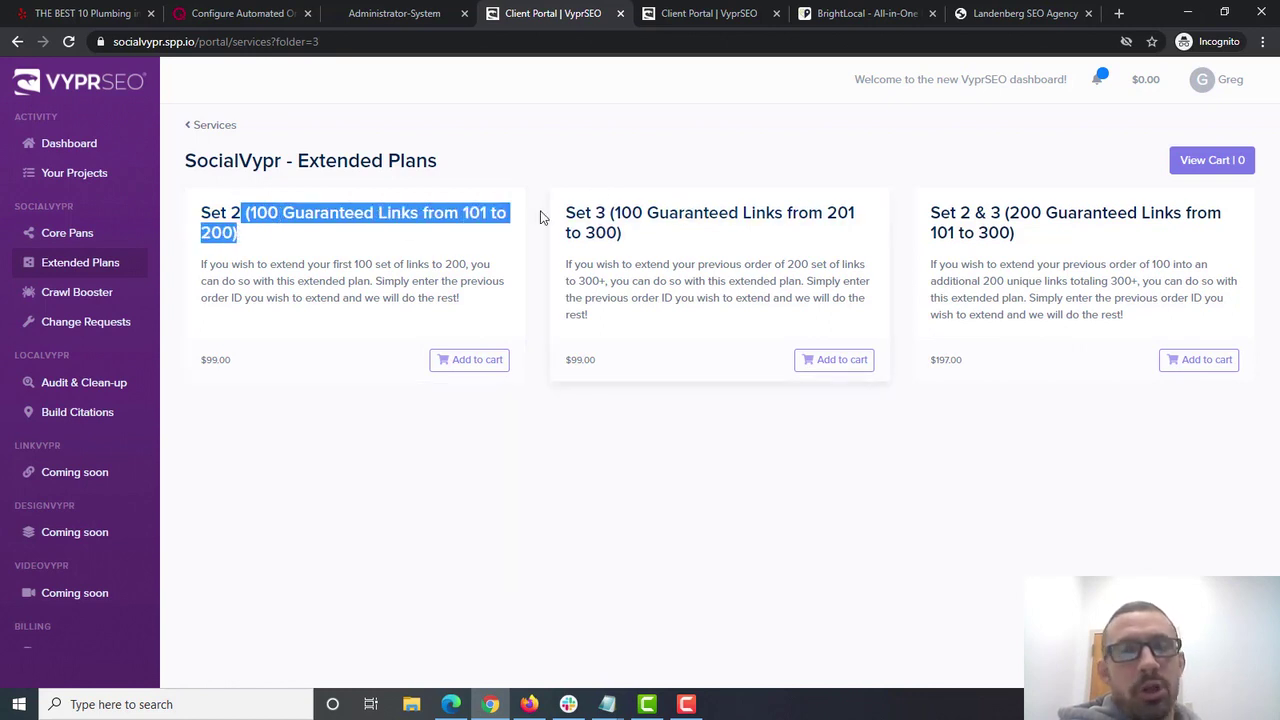
{"action": "left_click_drag", "start_coordinate": [560, 212], "coordinate": [755, 255]}
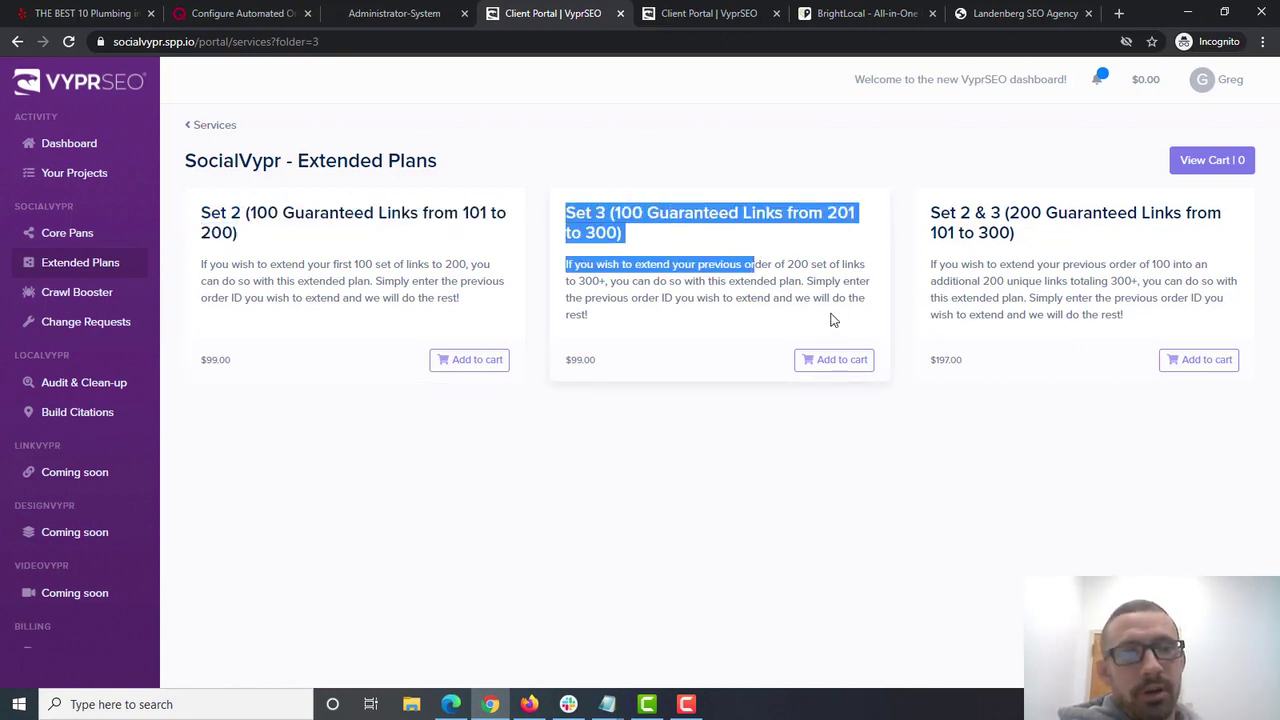
{"action": "left_click_drag", "start_coordinate": [928, 216], "coordinate": [1048, 248]}
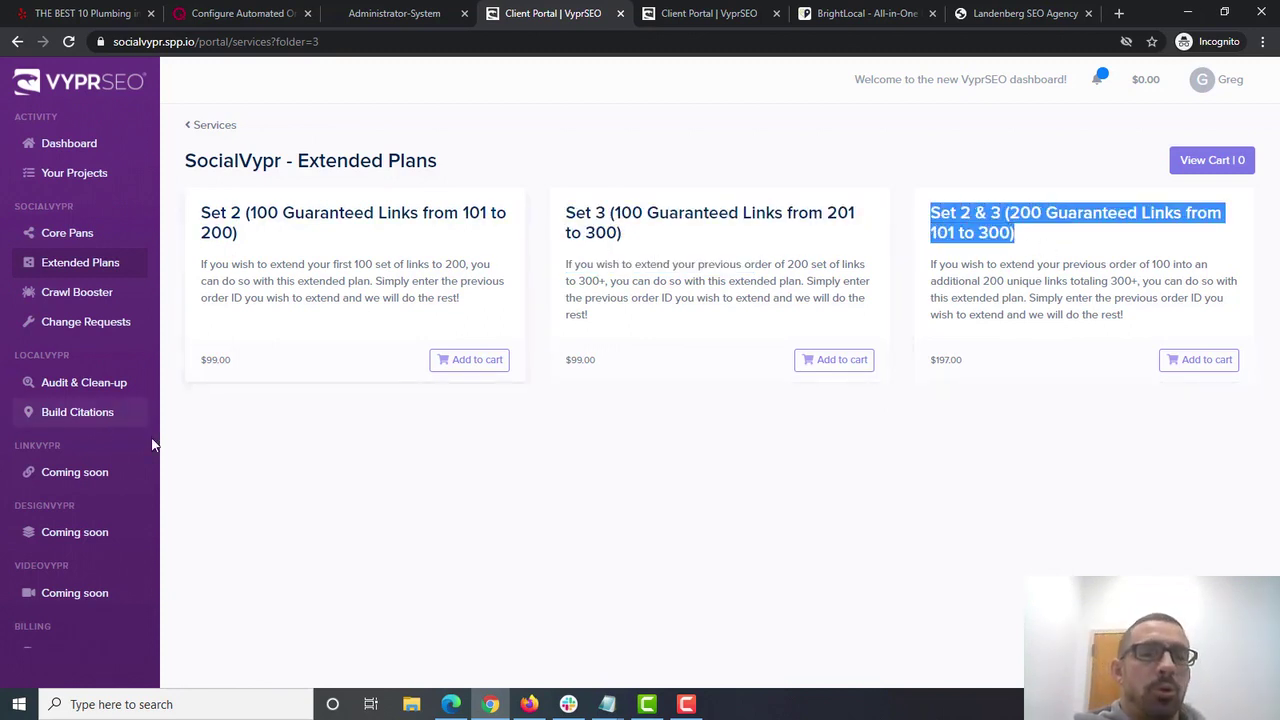
- Add the 100 Guaranteed Links core plan ($119.00) to the cart
{"action": "left_click", "coordinate": [388, 471]}
{"action": "left_click", "coordinate": [55, 232]}
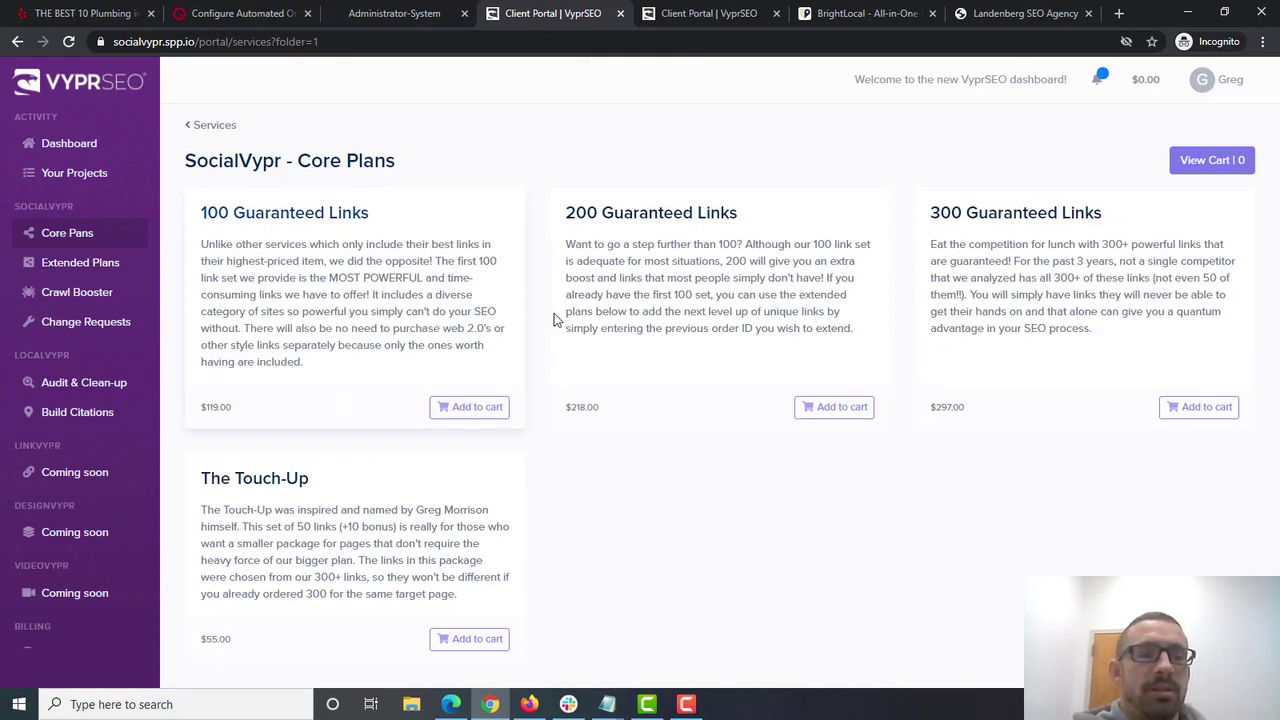
{"action": "left_click", "coordinate": [478, 409]}
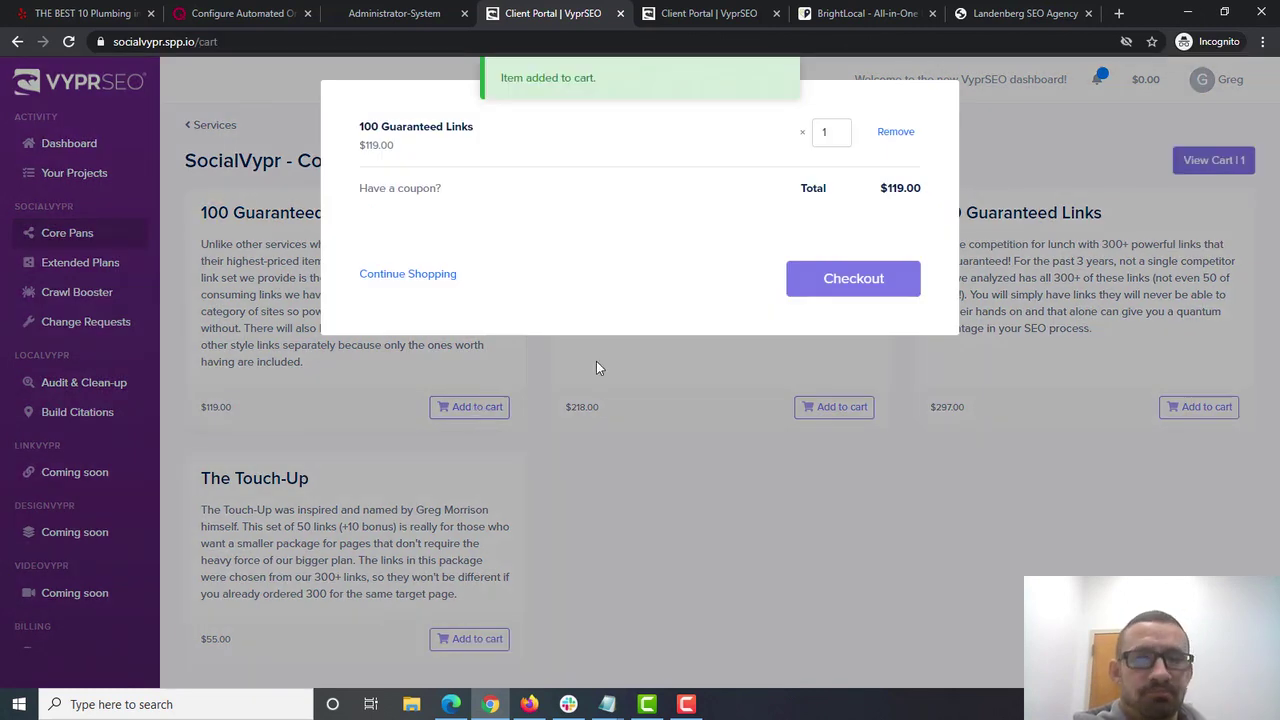
- Check out, then open the past 100 Guaranteed Links order for Diamond State Pickleball Club
{"action": "left_click", "coordinate": [837, 281]}
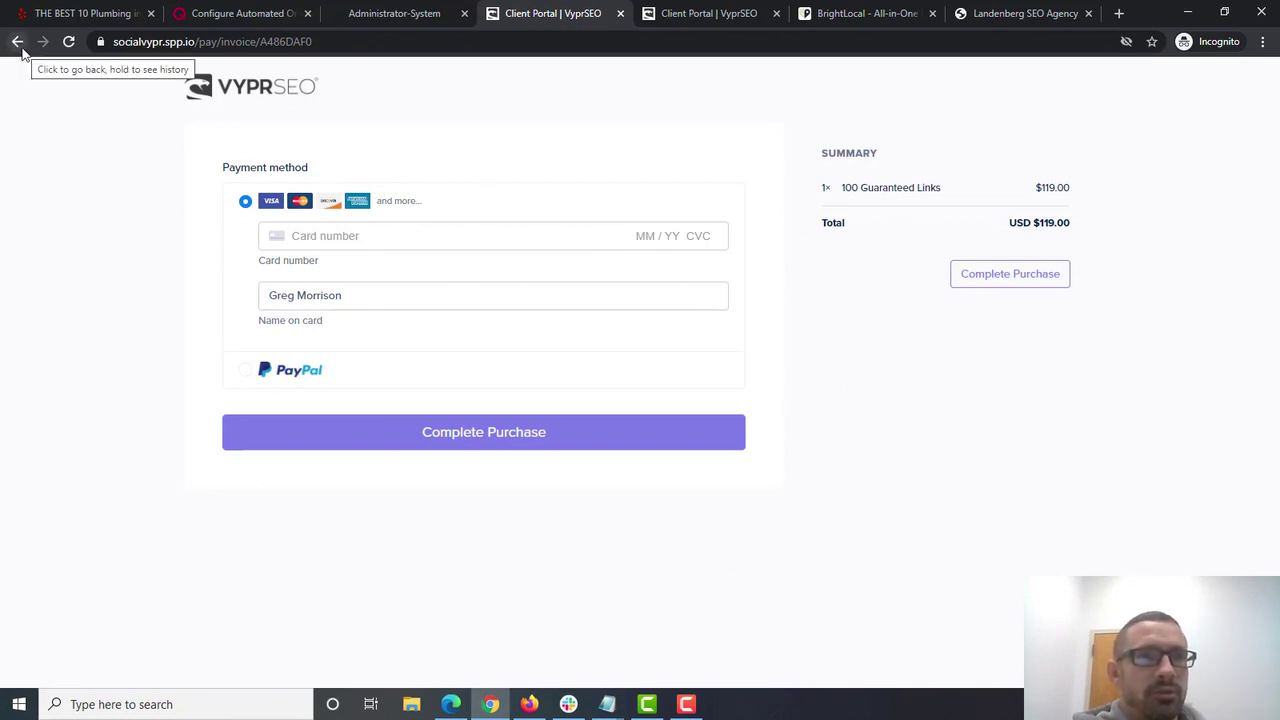
{"action": "left_click", "coordinate": [686, 706]}
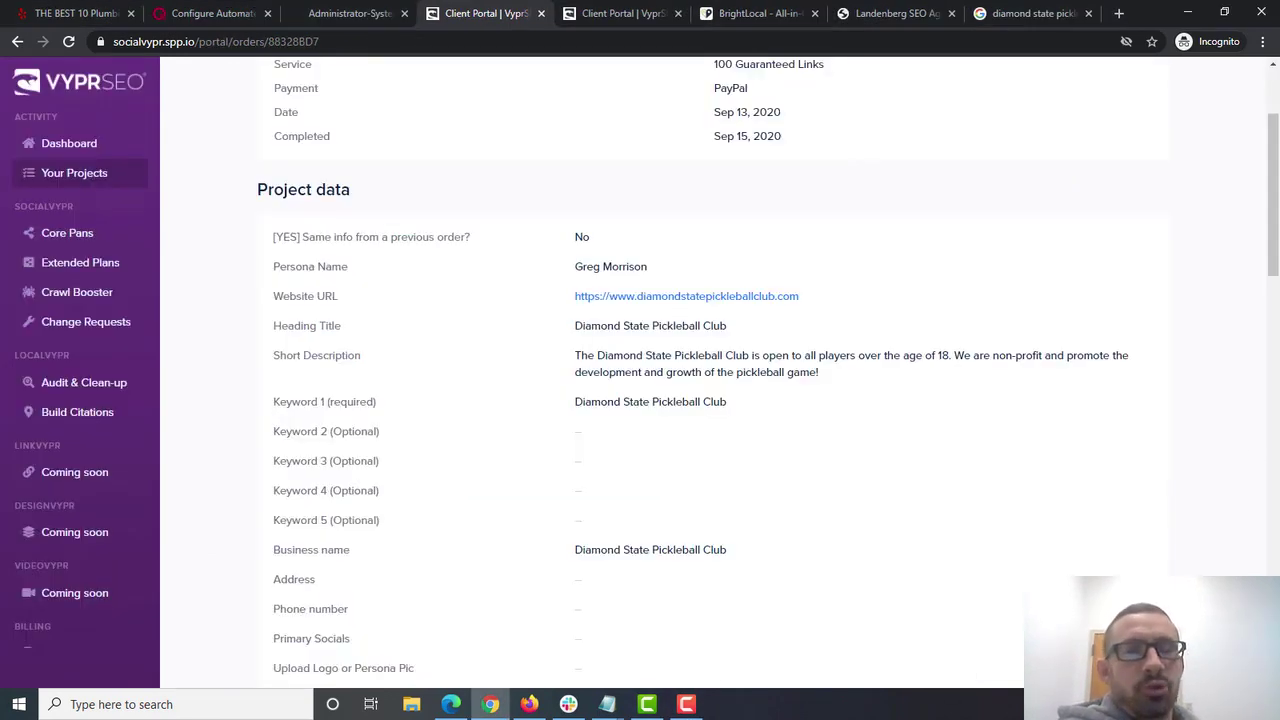
- Scan the order's project data, then view the 'diamond state pickleball club' Google results
{"action": "scroll", "coordinate": [1277, 220], "scroll_direction": "up", "scroll_amount": 1}
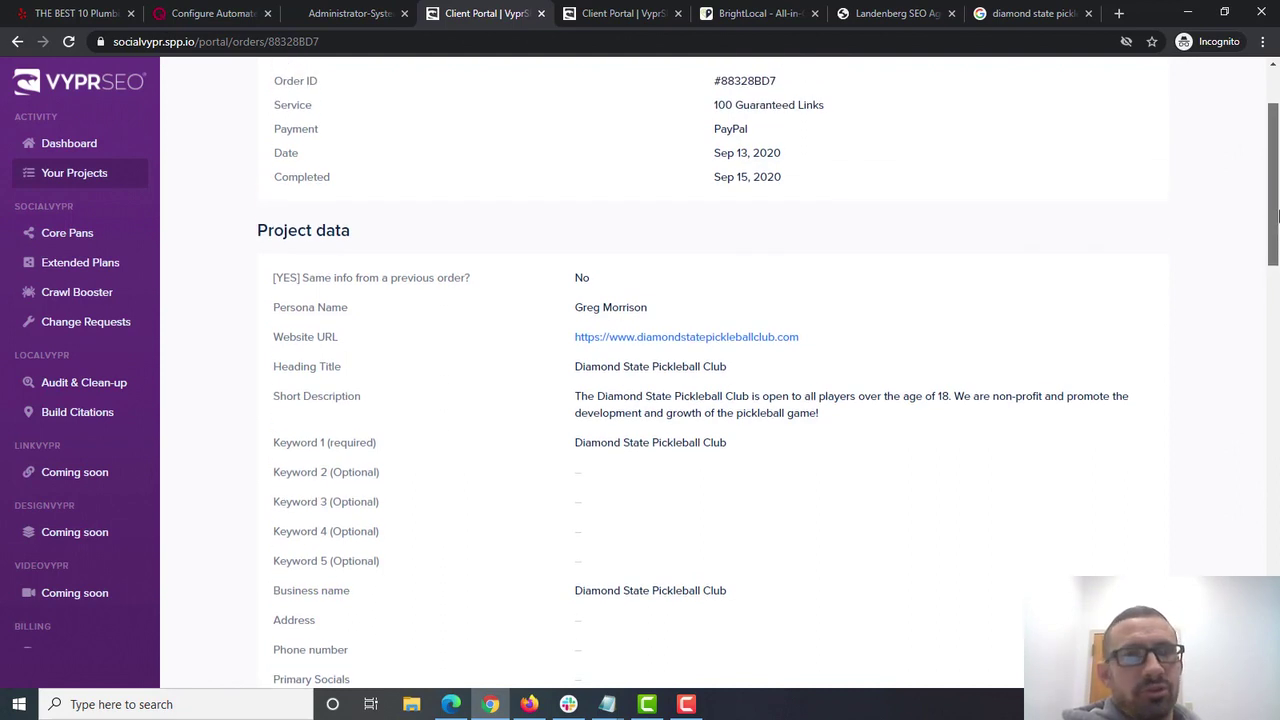
{"action": "left_click_drag", "start_coordinate": [1277, 220], "coordinate": [1277, 254]}
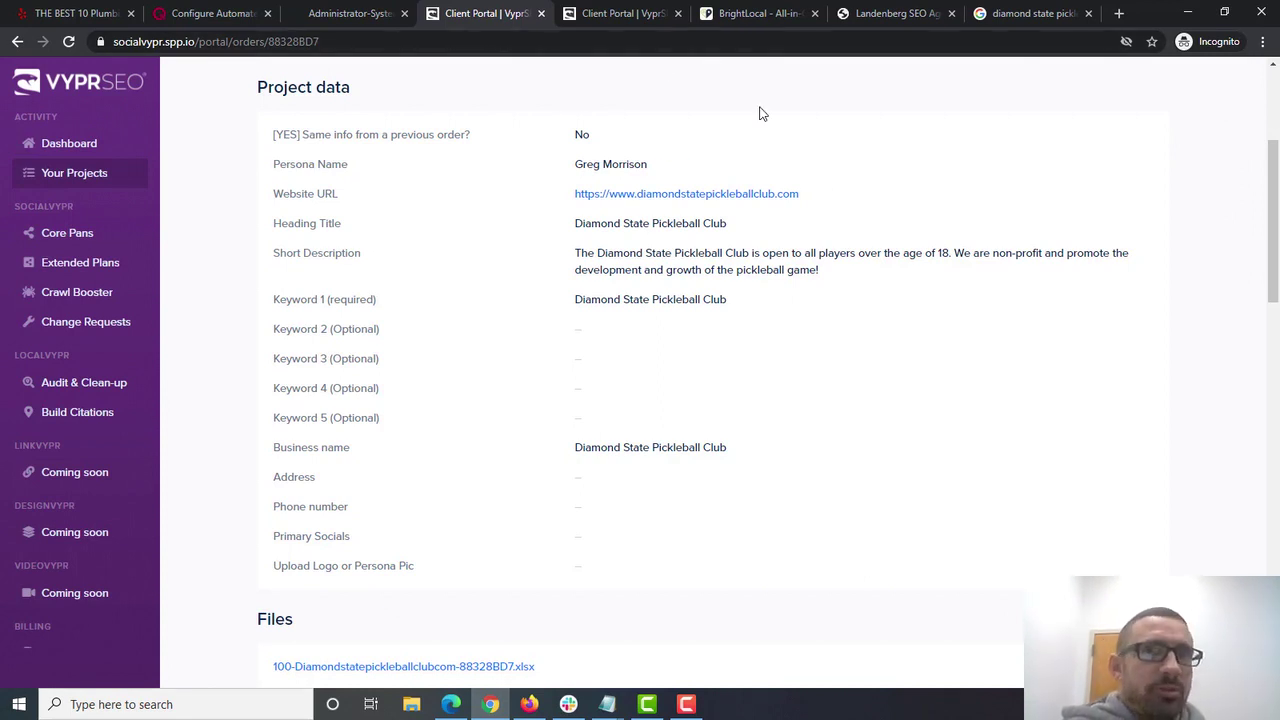
{"action": "left_click", "coordinate": [1020, 13]}
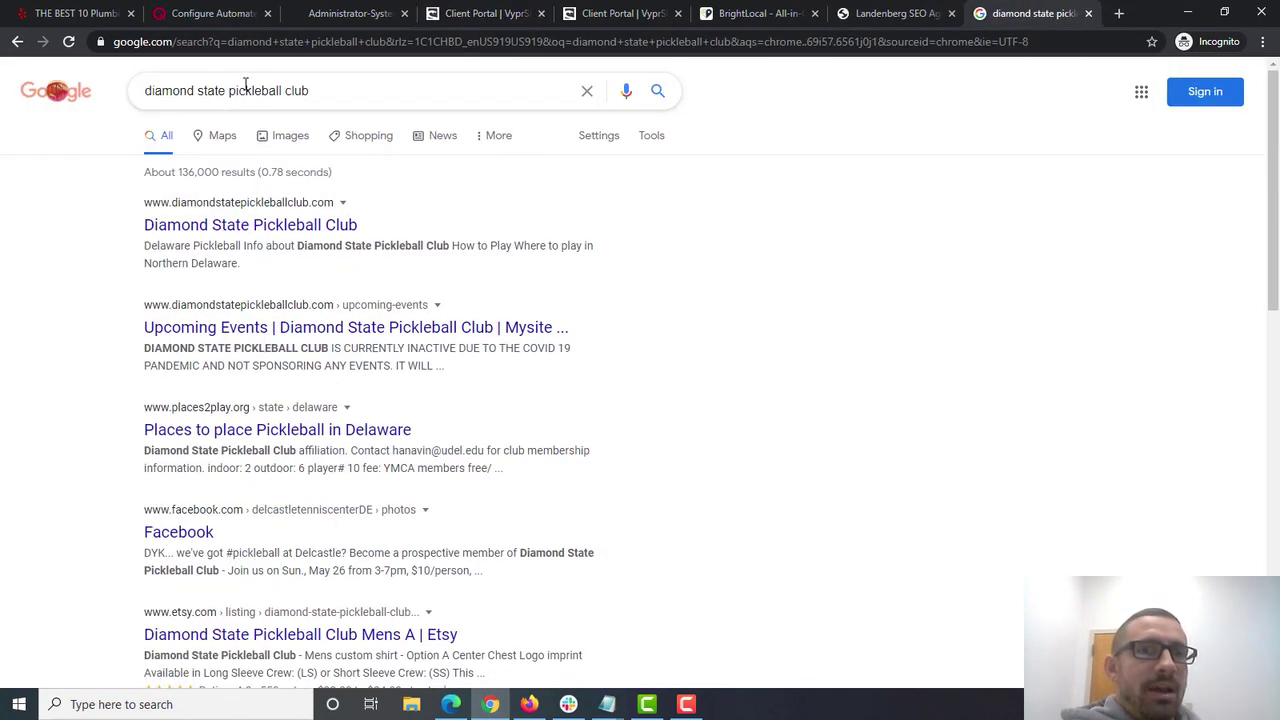
- Select the search query and the first result's URL, then return to the order's Project data
{"action": "double_click", "coordinate": [300, 91]}
{"action": "key", "text": "ctrl+a"}
{"action": "double_click", "coordinate": [318, 203]}
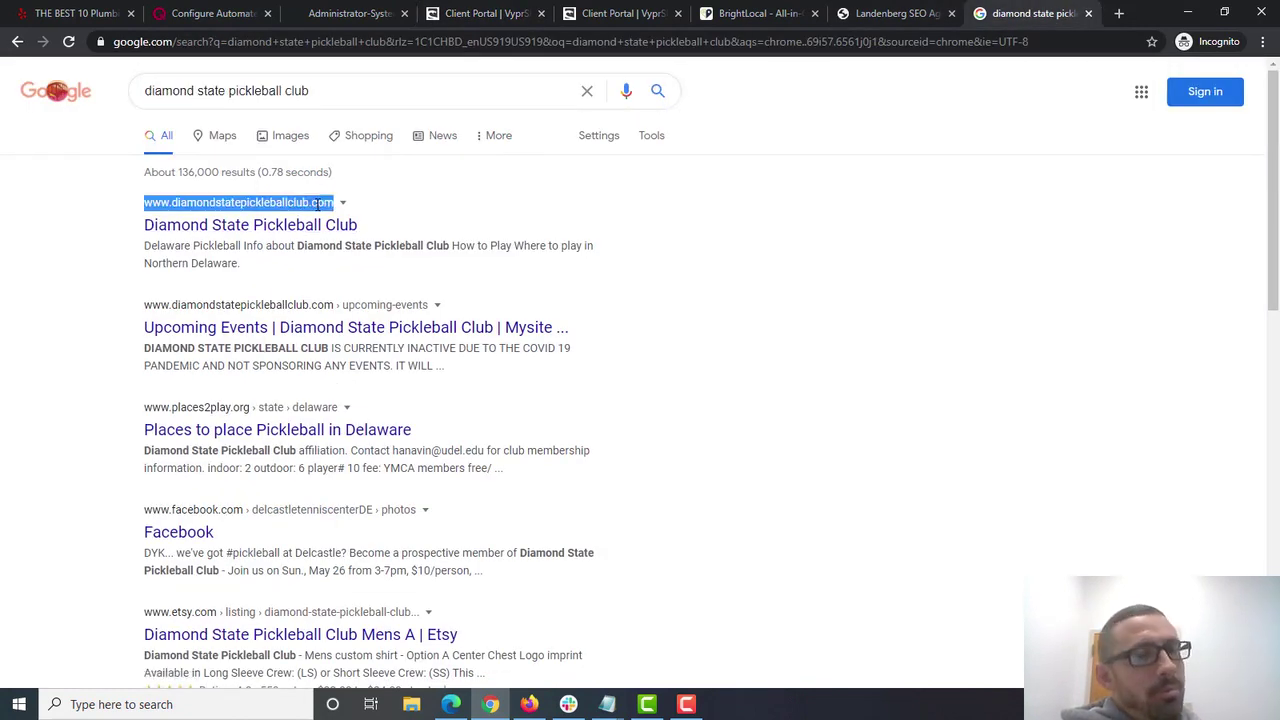
{"action": "left_click", "coordinate": [380, 220]}
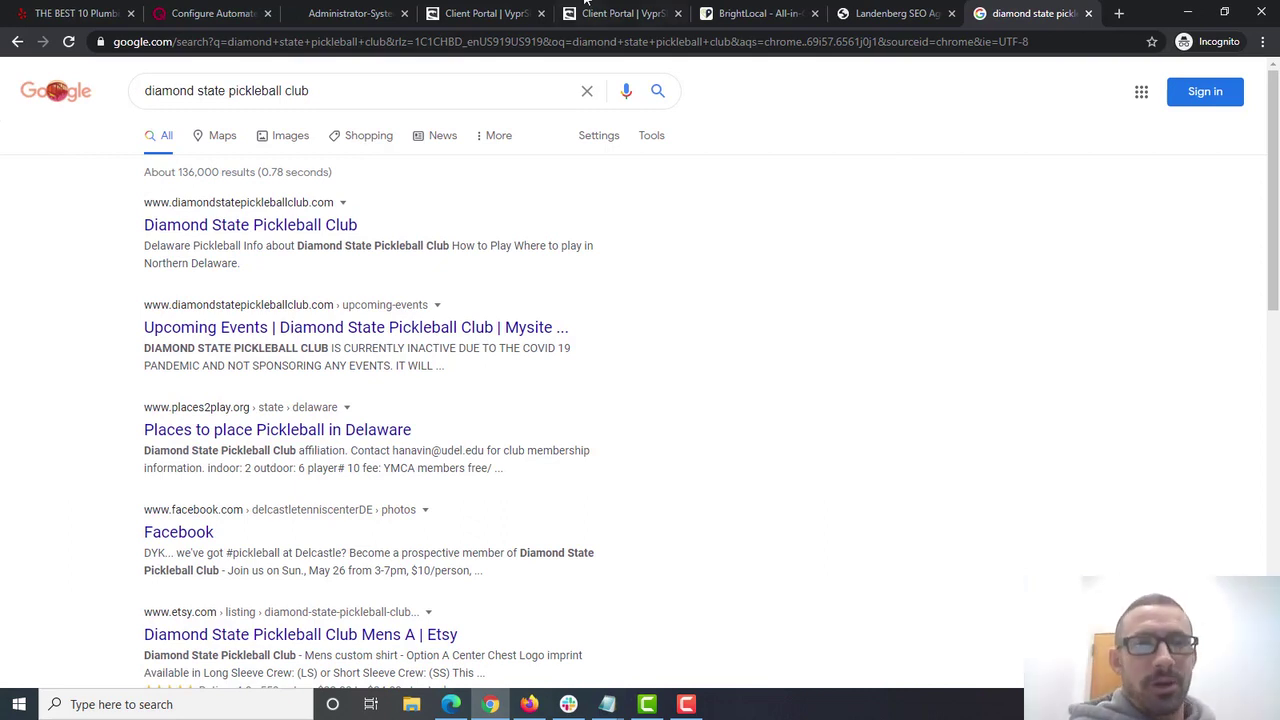
{"action": "left_click", "coordinate": [625, 13]}
{"action": "left_click", "coordinate": [484, 10]}
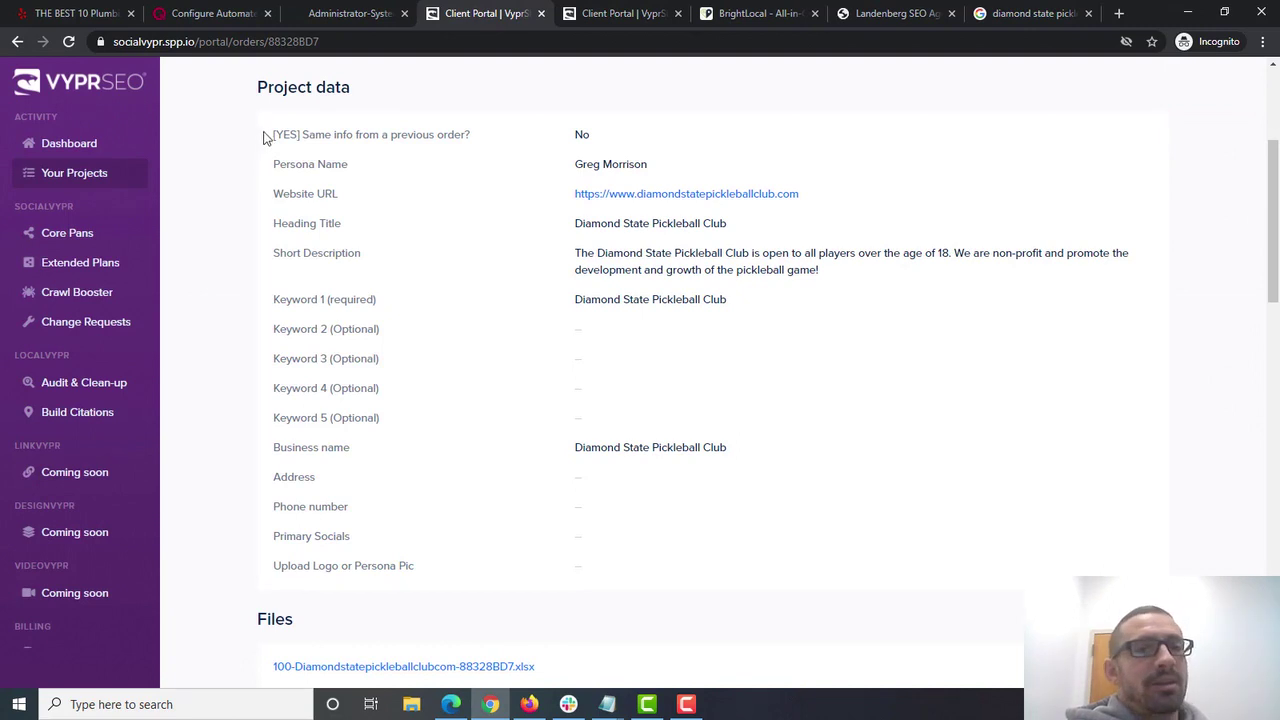
- Highlight the Project data rows and the previous-order question label
{"action": "left_click_drag", "start_coordinate": [265, 137], "coordinate": [845, 556]}
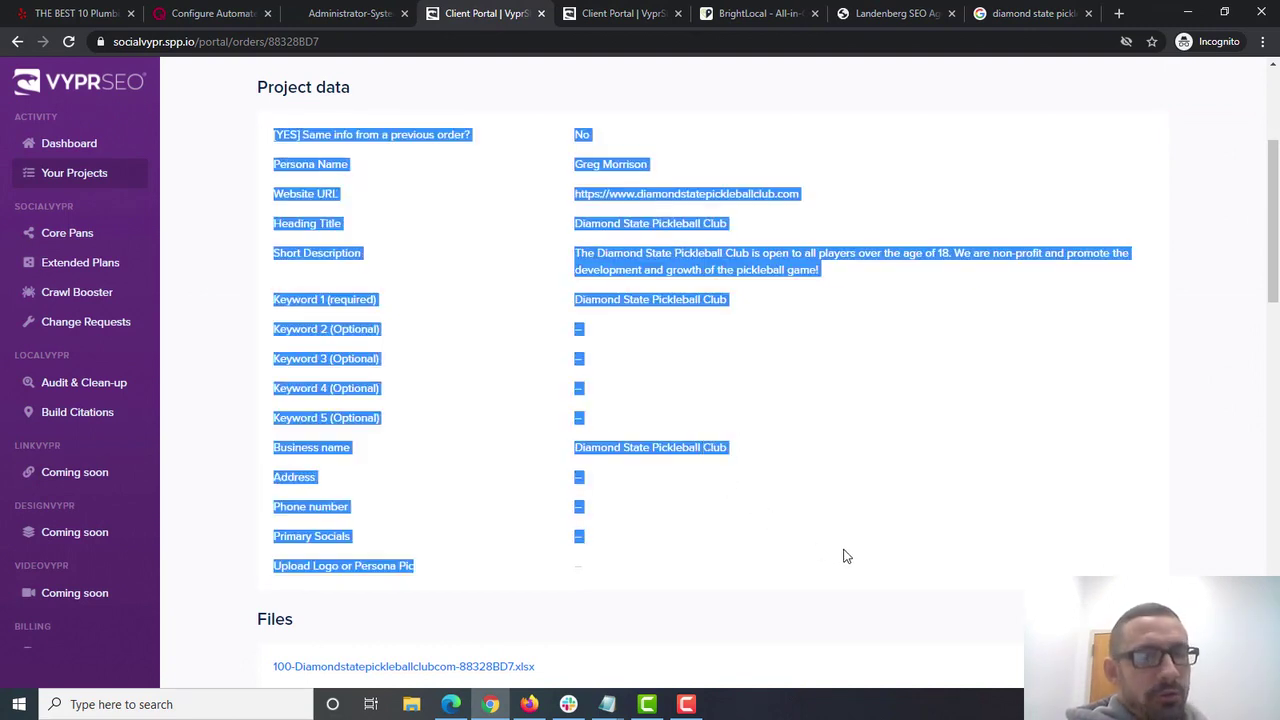
{"action": "left_click", "coordinate": [818, 556]}
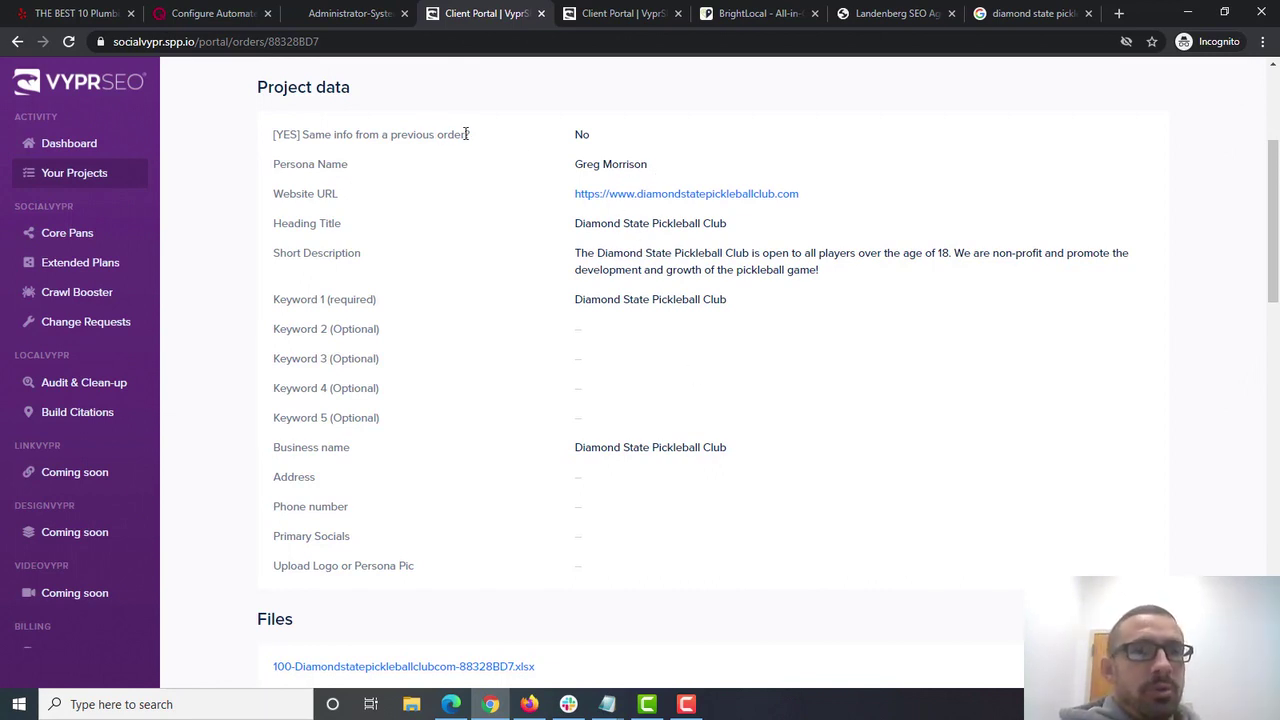
{"action": "left_click_drag", "start_coordinate": [474, 134], "coordinate": [272, 134]}
{"action": "left_click", "coordinate": [620, 150]}
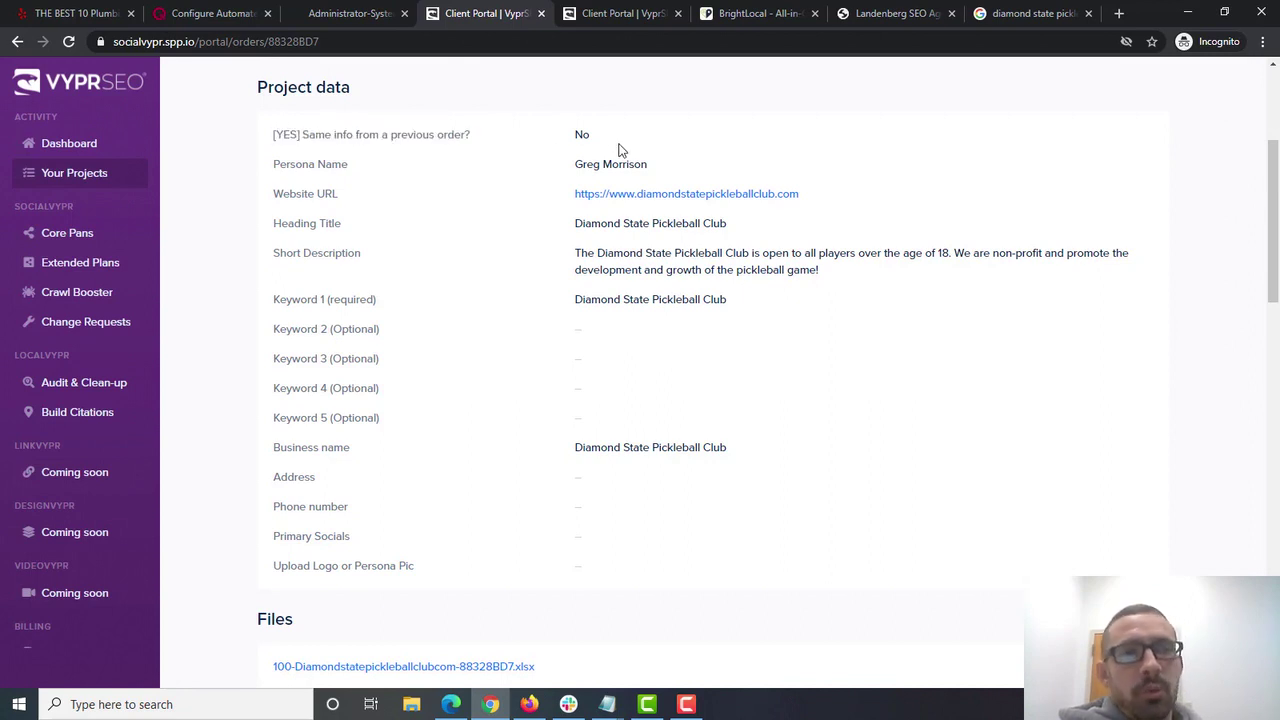
- Select the persona name and club website URL, then open the Landenberg SEO Agency site
{"action": "left_click_drag", "start_coordinate": [346, 164], "coordinate": [280, 164]}
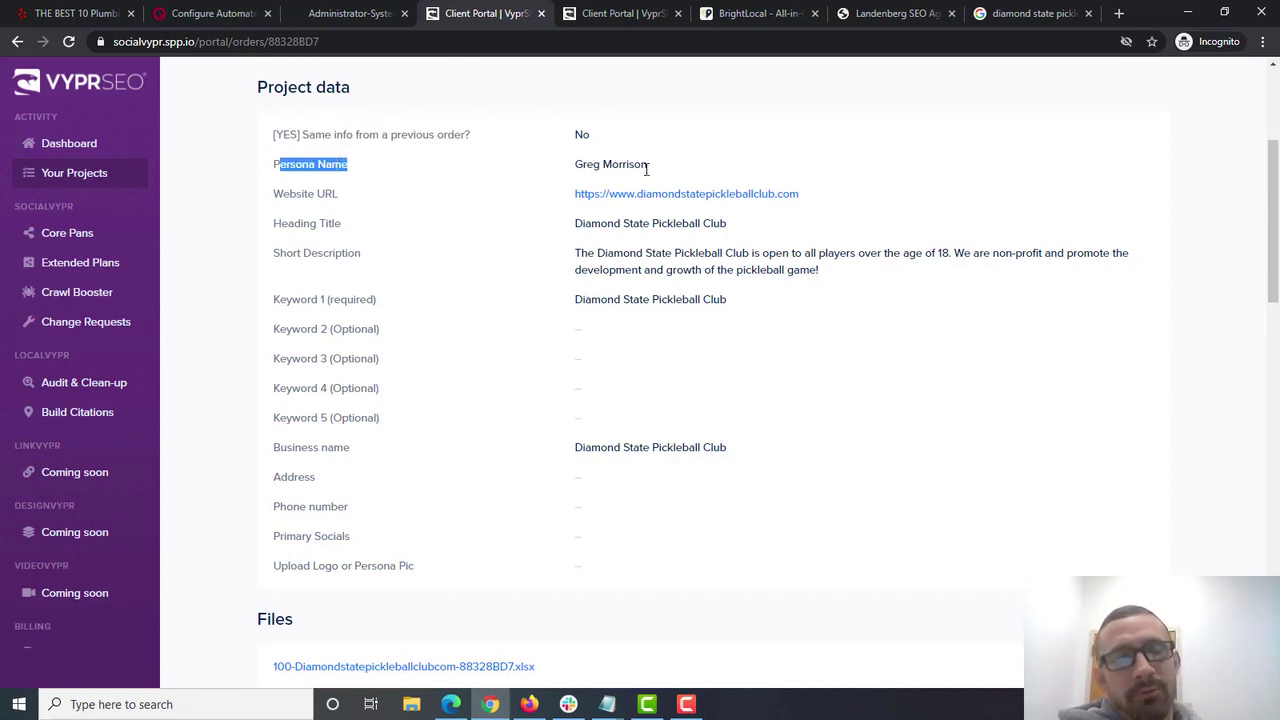
{"action": "left_click_drag", "start_coordinate": [646, 168], "coordinate": [572, 165]}
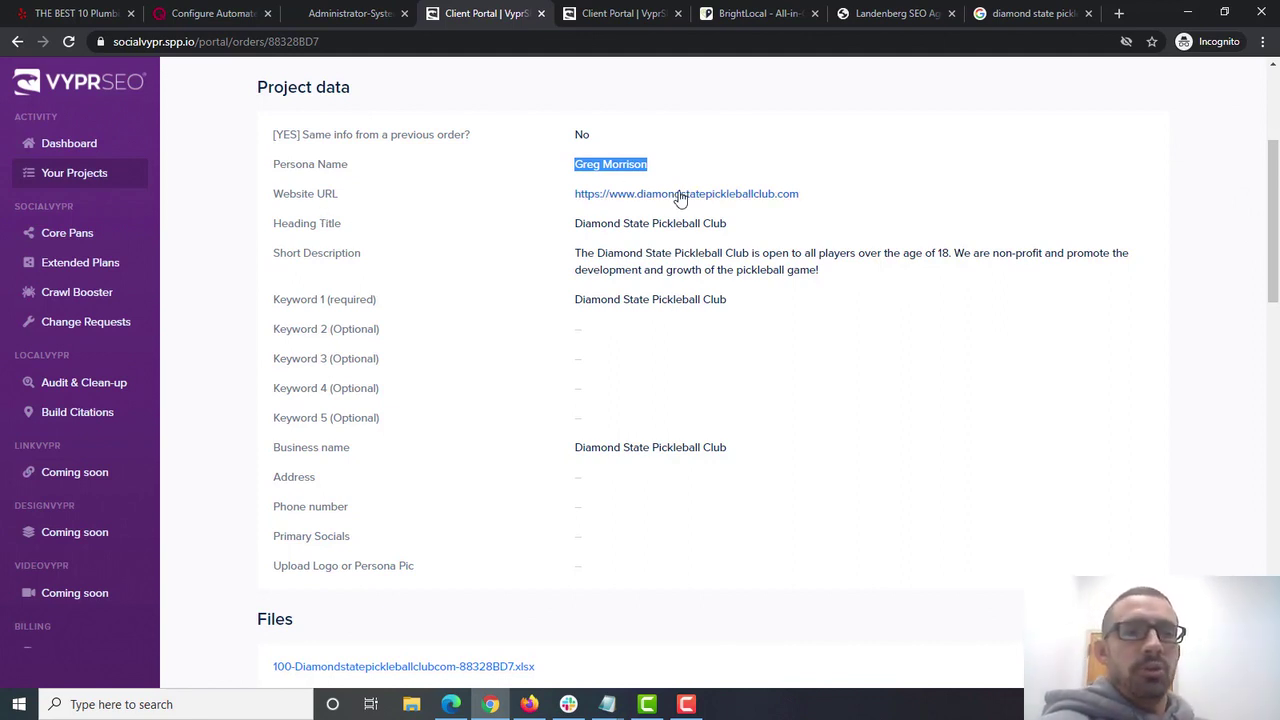
{"action": "left_click", "coordinate": [812, 198]}
{"action": "left_click_drag", "start_coordinate": [812, 198], "coordinate": [575, 200]}
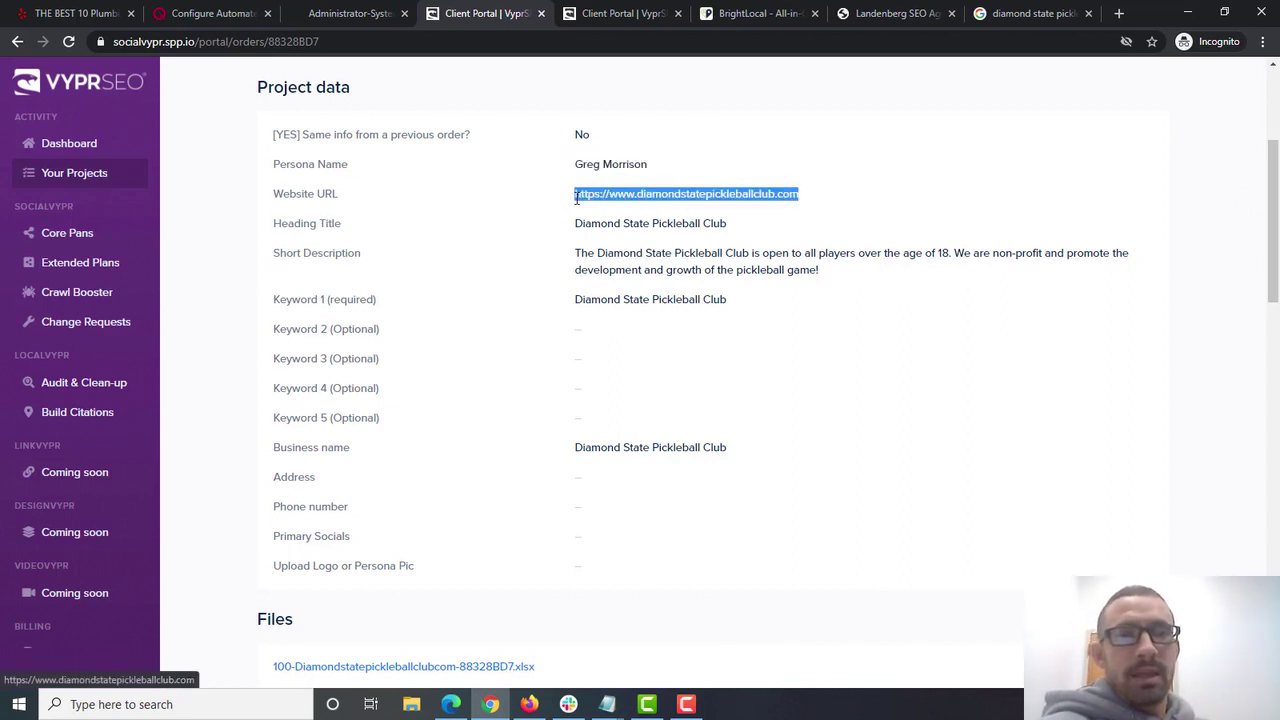
{"action": "left_click", "coordinate": [920, 20]}
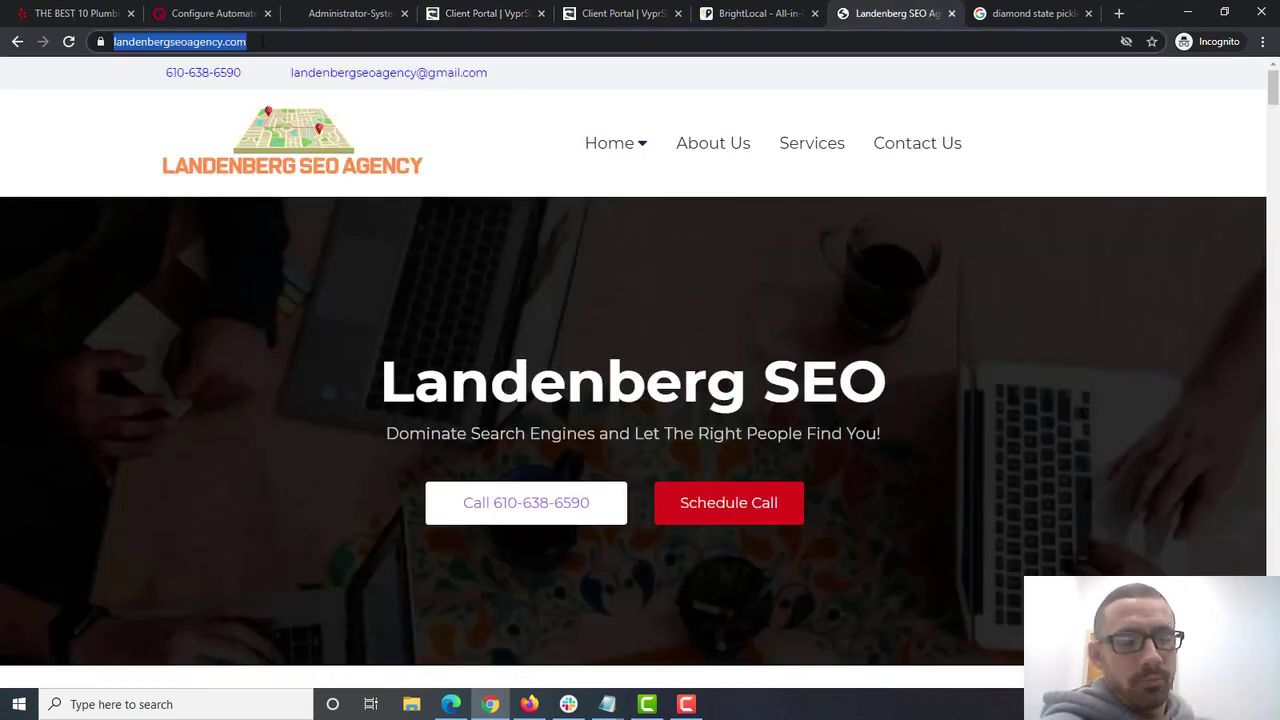
- Paste the Landenberg SEO Agency URL into the Google search box unsubmitted, then return to the order's Project data
{"action": "left_click", "coordinate": [1030, 13]}
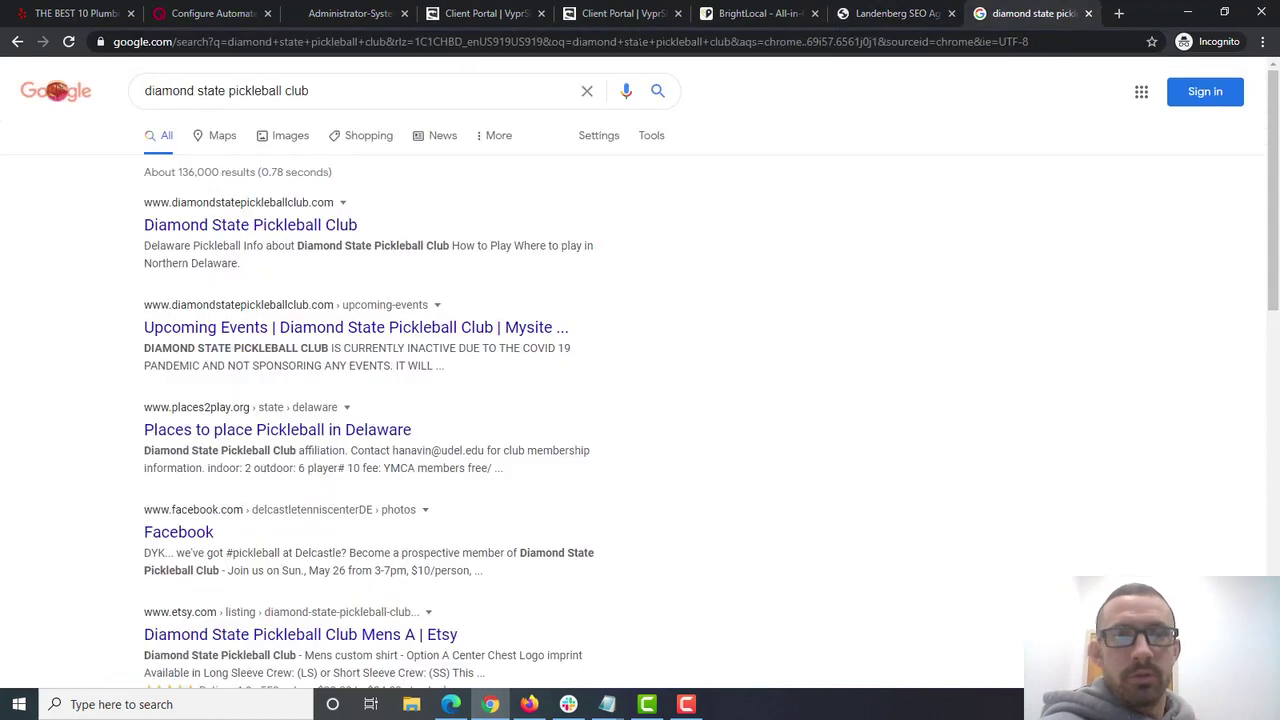
{"action": "double_click", "coordinate": [300, 90]}
{"action": "key", "text": "ctrl+a"}
{"action": "type", "text": "https://www.landenbergseoagency.com/"}
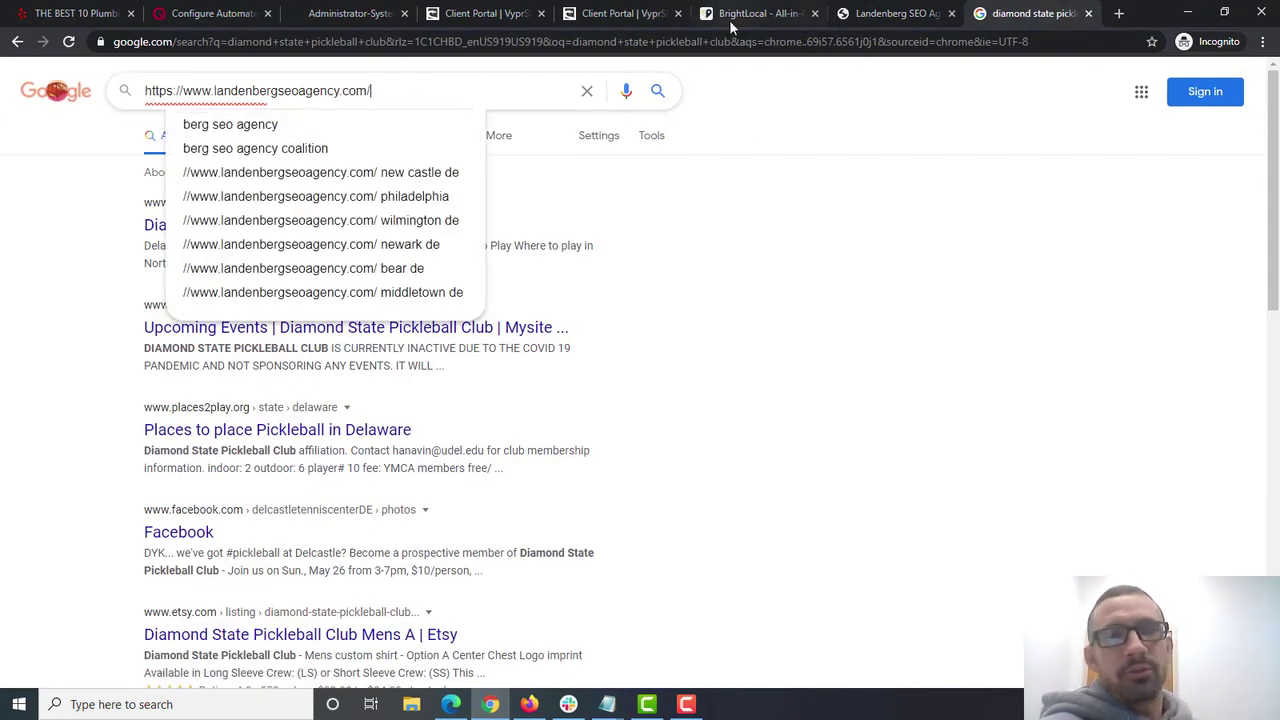
{"action": "left_click", "coordinate": [618, 13]}
{"action": "left_click", "coordinate": [493, 10]}
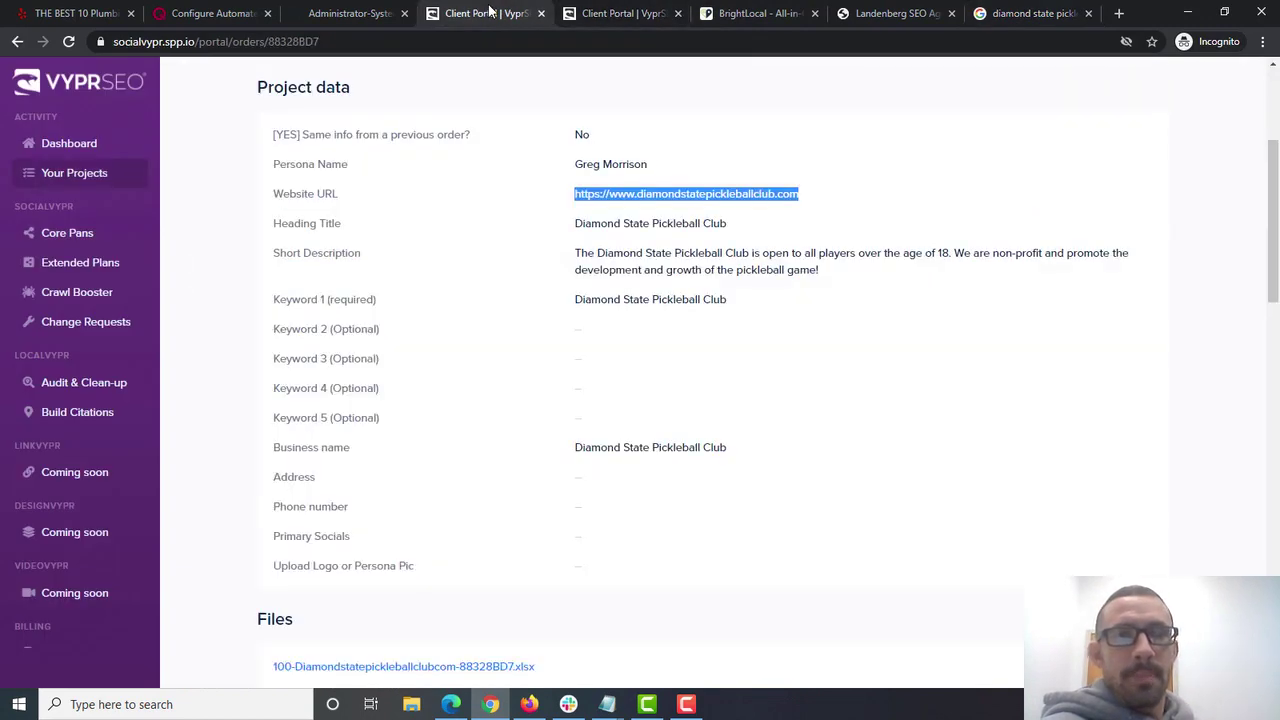
- Close the duplicate Client Portal tab and review the Heading Title, Short Description and Keyword 1 values
{"action": "left_click", "coordinate": [679, 14]}
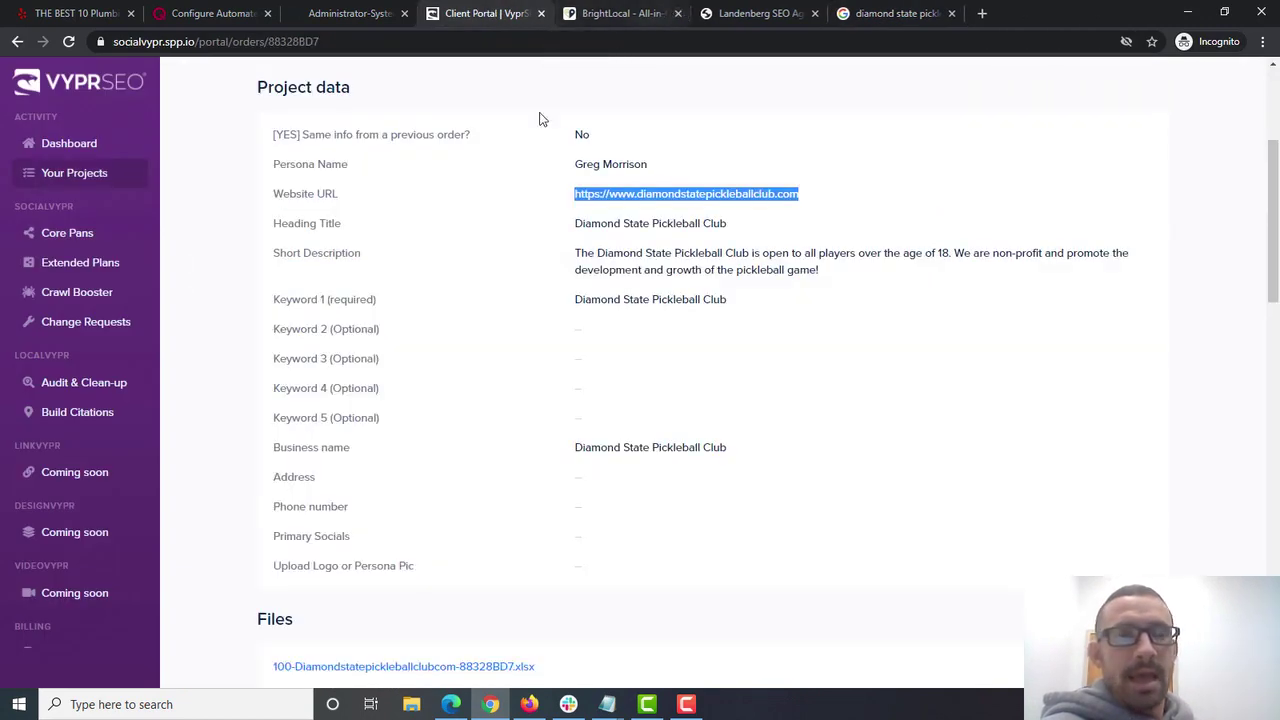
{"action": "left_click_drag", "start_coordinate": [728, 229], "coordinate": [572, 232]}
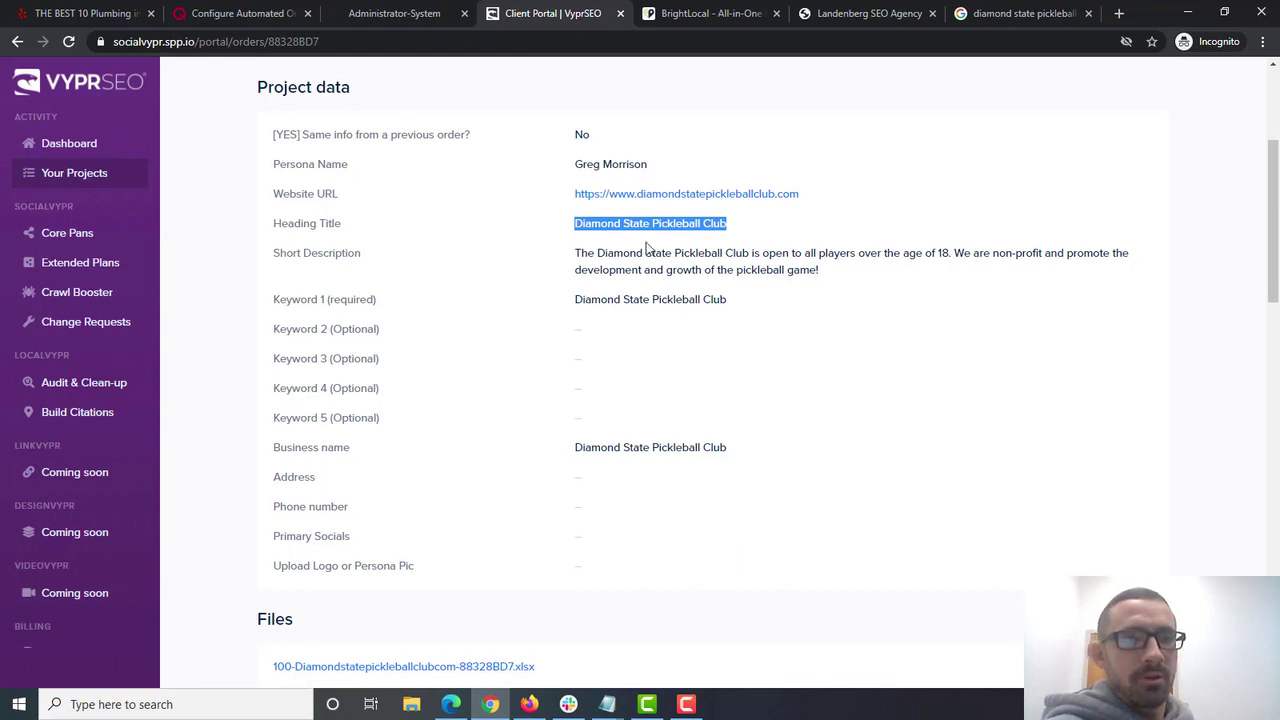
{"action": "left_click_drag", "start_coordinate": [830, 274], "coordinate": [576, 258]}
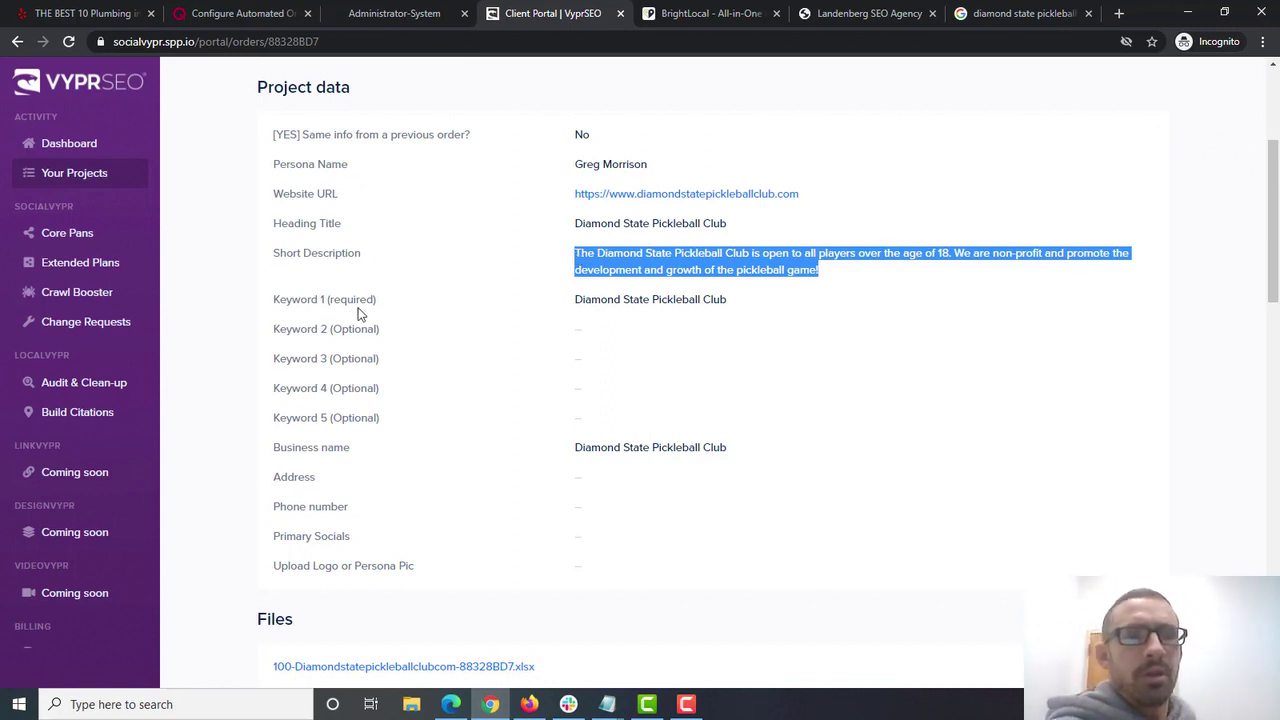
{"action": "left_click", "coordinate": [501, 297]}
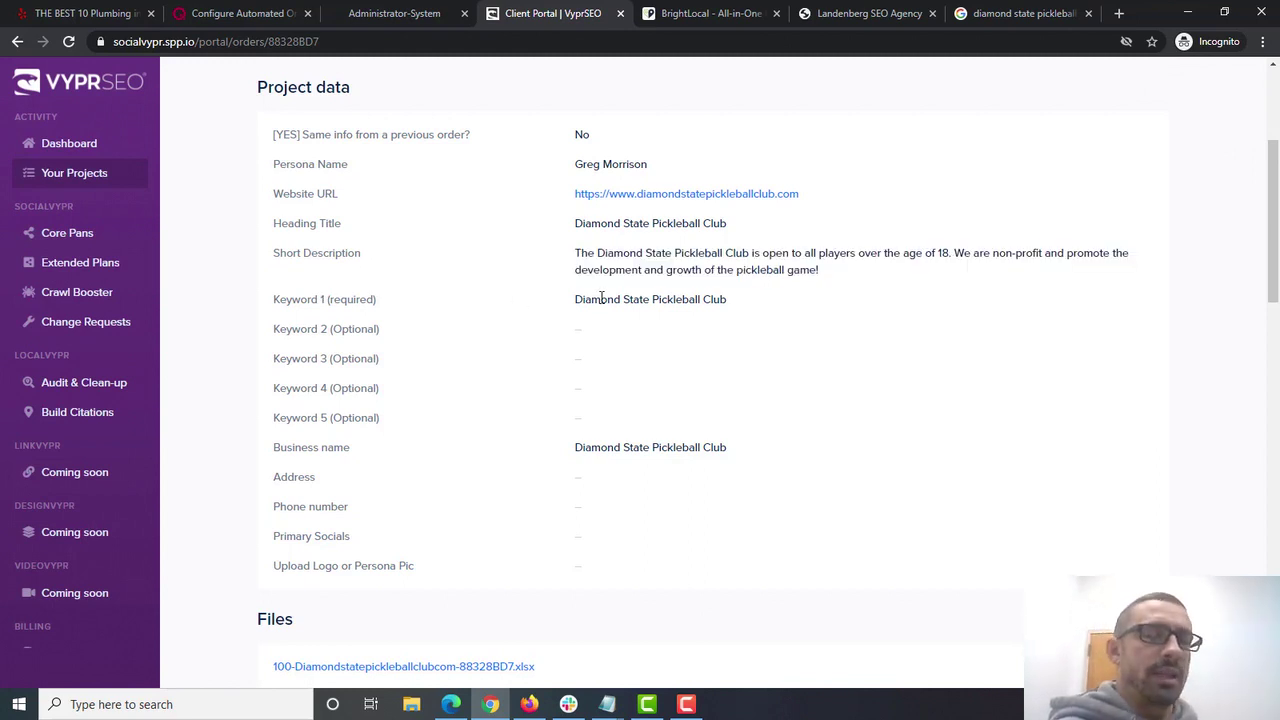
{"action": "left_click_drag", "start_coordinate": [727, 300], "coordinate": [576, 297]}
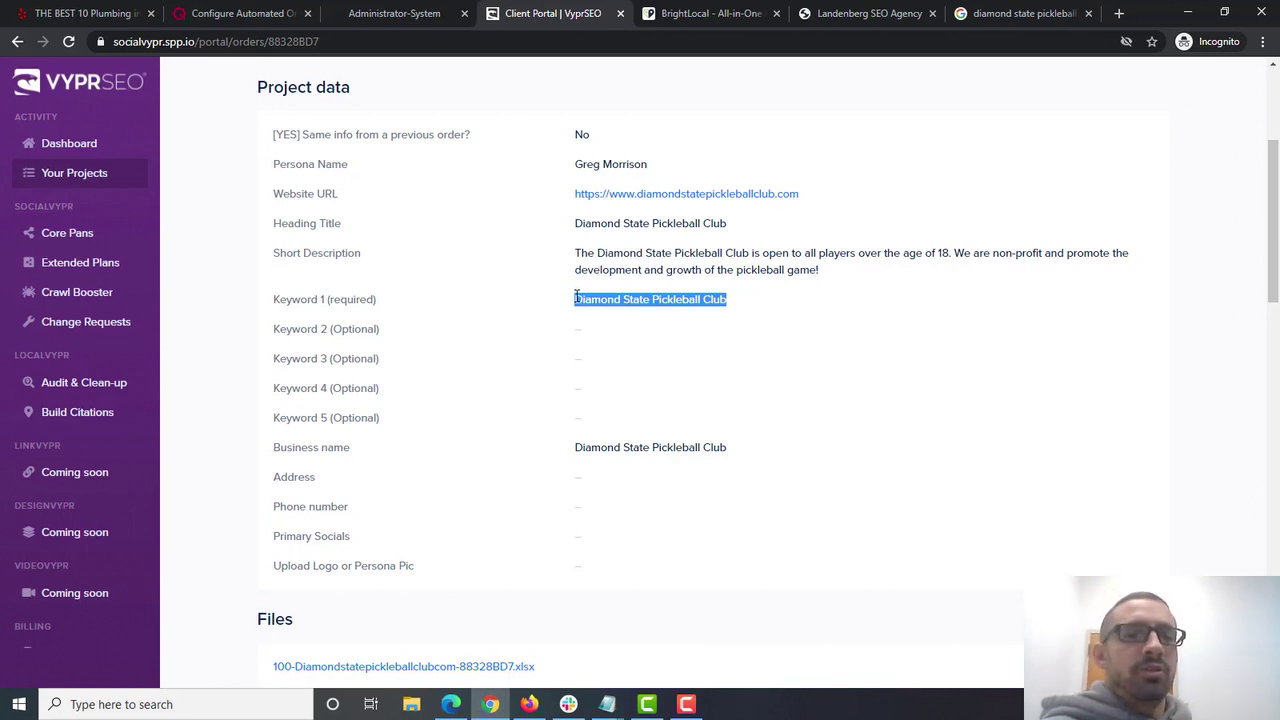
{"action": "left_click", "coordinate": [728, 307]}
{"action": "left_click_drag", "start_coordinate": [728, 307], "coordinate": [572, 308]}
{"action": "left_click", "coordinate": [568, 316]}
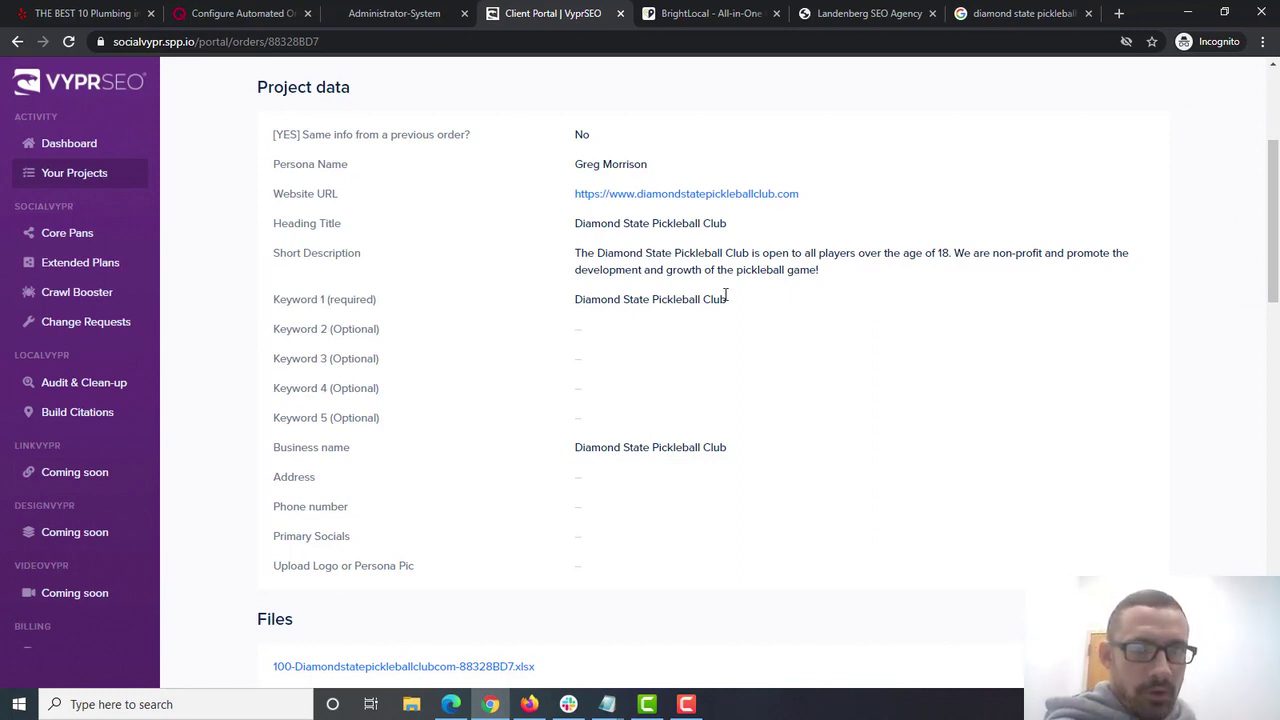
{"action": "left_click_drag", "start_coordinate": [727, 298], "coordinate": [552, 290]}
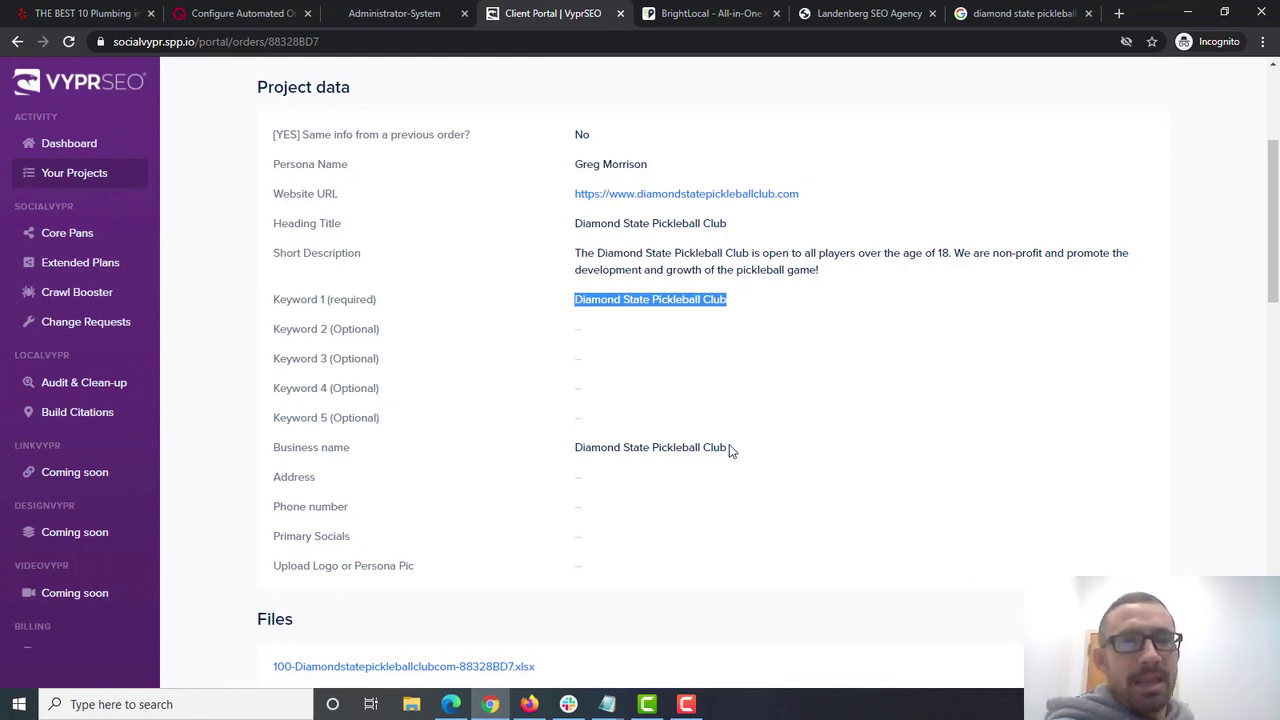
- Check the Business name and the empty Address and Phone number fields, then return to Google Search
{"action": "left_click_drag", "start_coordinate": [728, 448], "coordinate": [572, 447]}
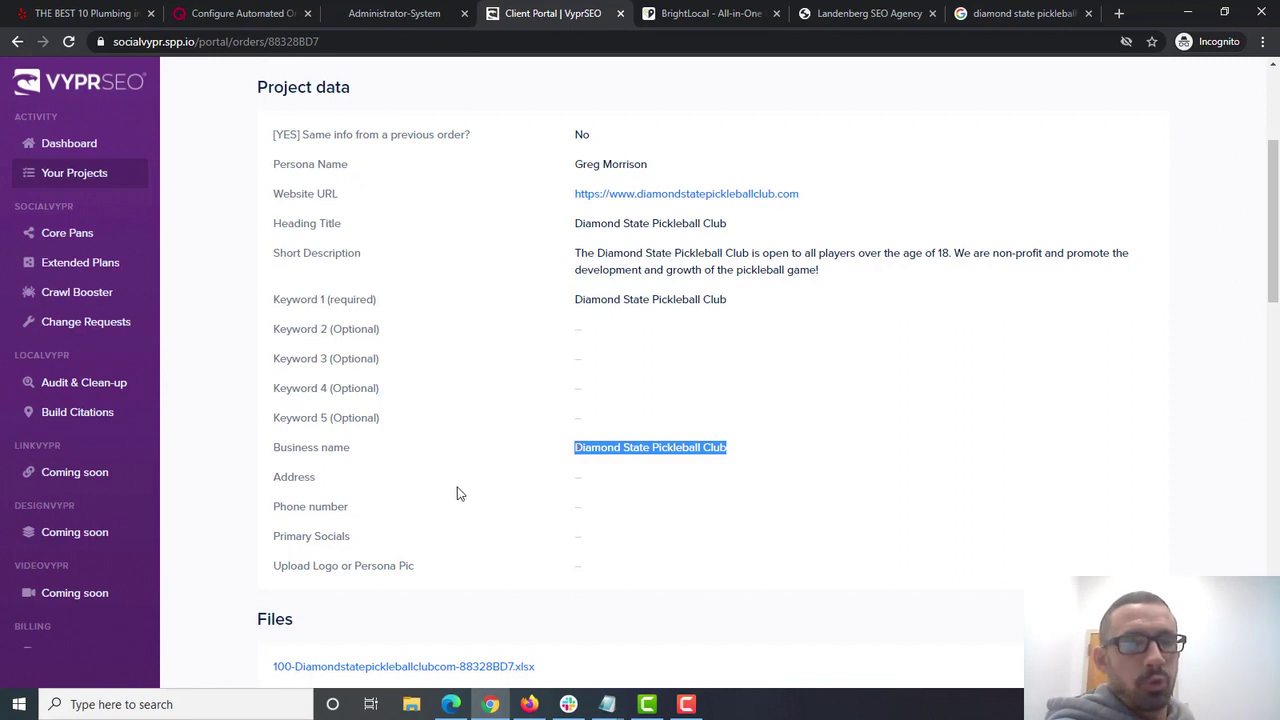
{"action": "left_click", "coordinate": [556, 488]}
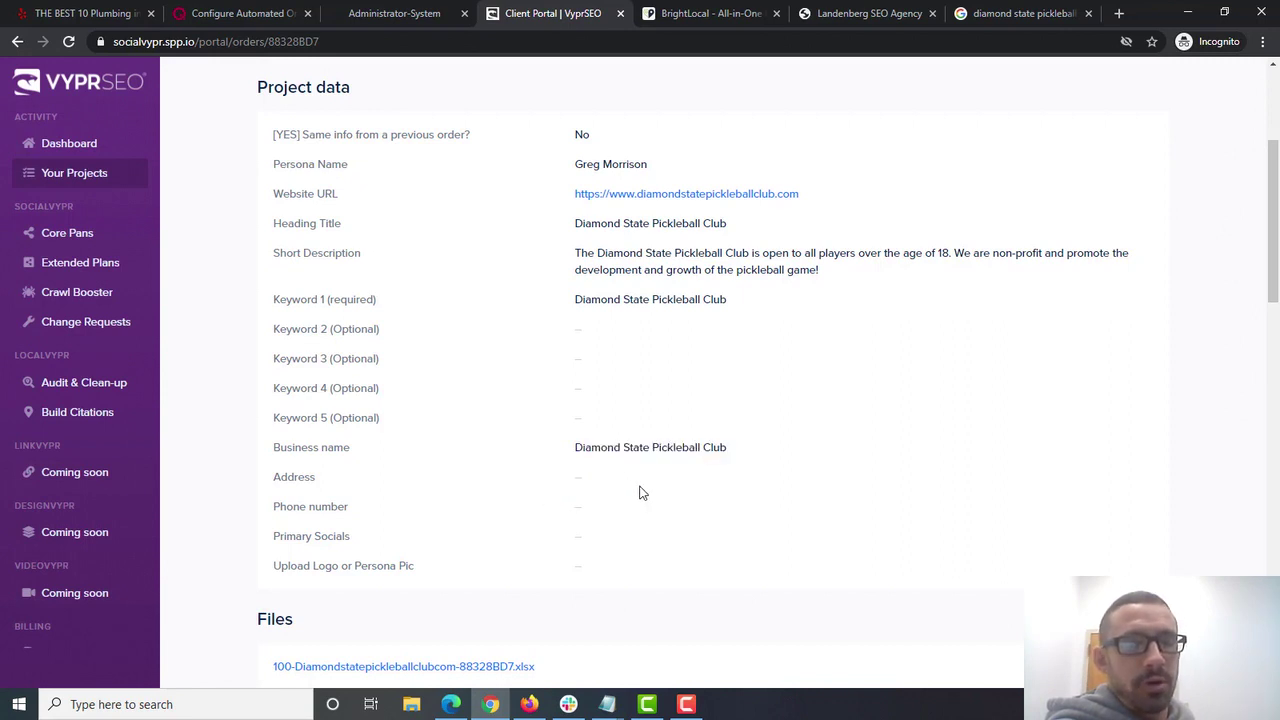
{"action": "double_click", "coordinate": [584, 477]}
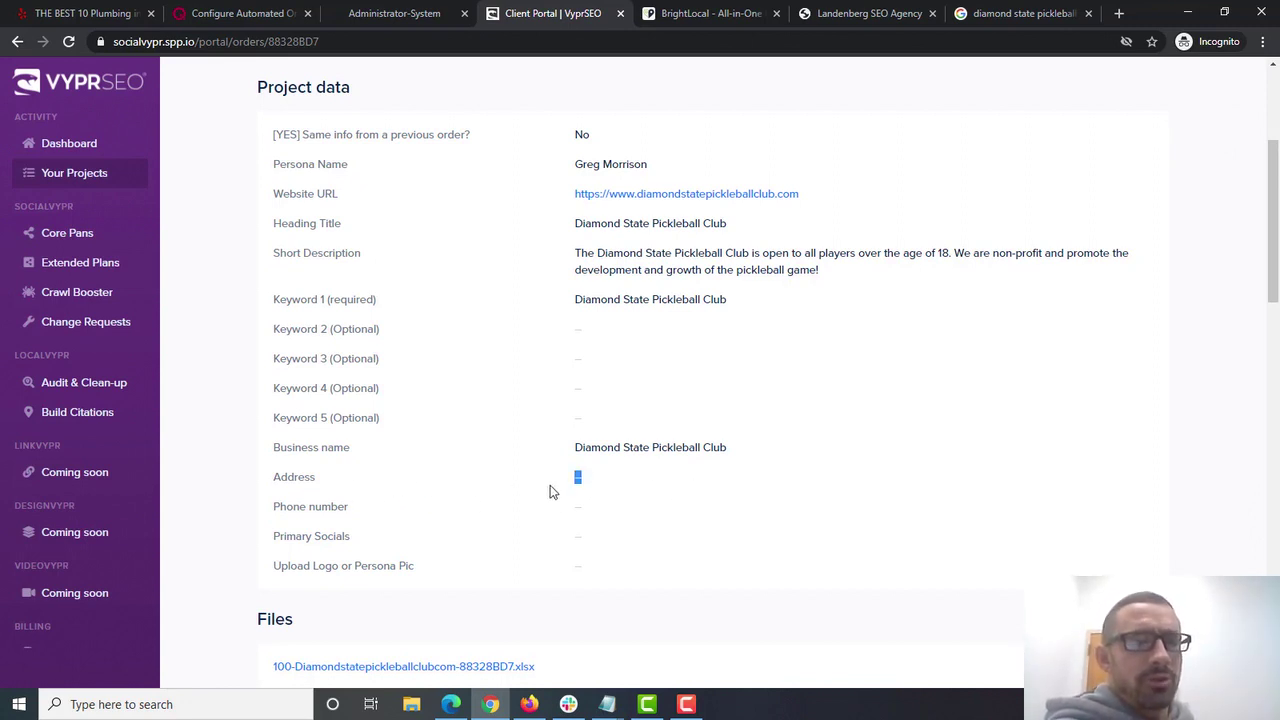
{"action": "double_click", "coordinate": [570, 508]}
{"action": "left_click", "coordinate": [785, 497]}
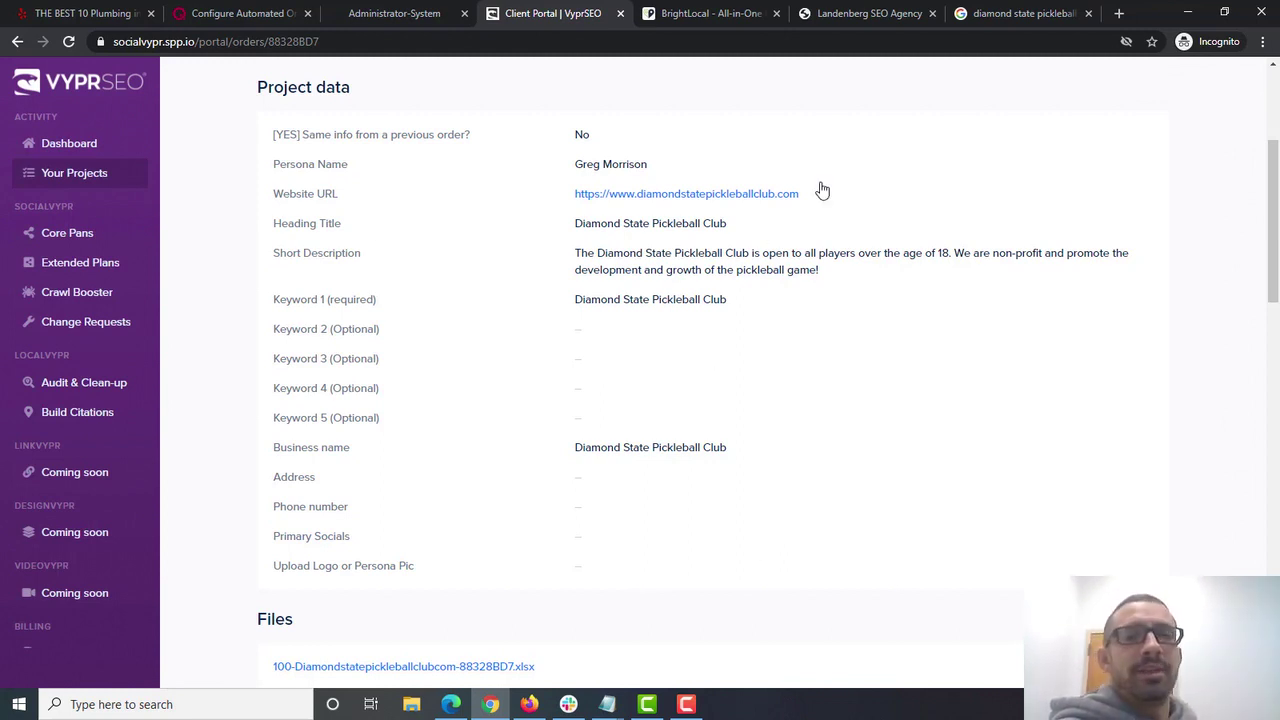
{"action": "left_click", "coordinate": [1022, 20]}
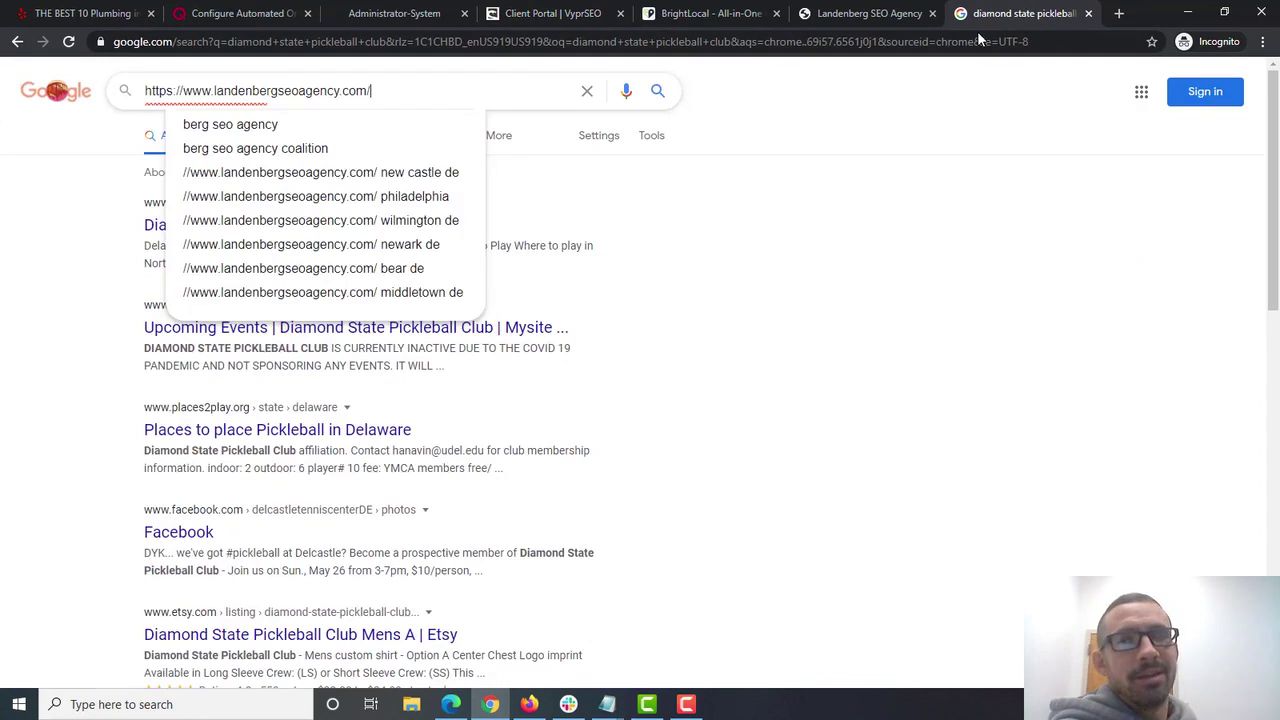
- Dismiss Google's suggestions and bring up the Social Foundations 2.0 order form in Marketer's Center
{"action": "left_click", "coordinate": [745, 338]}
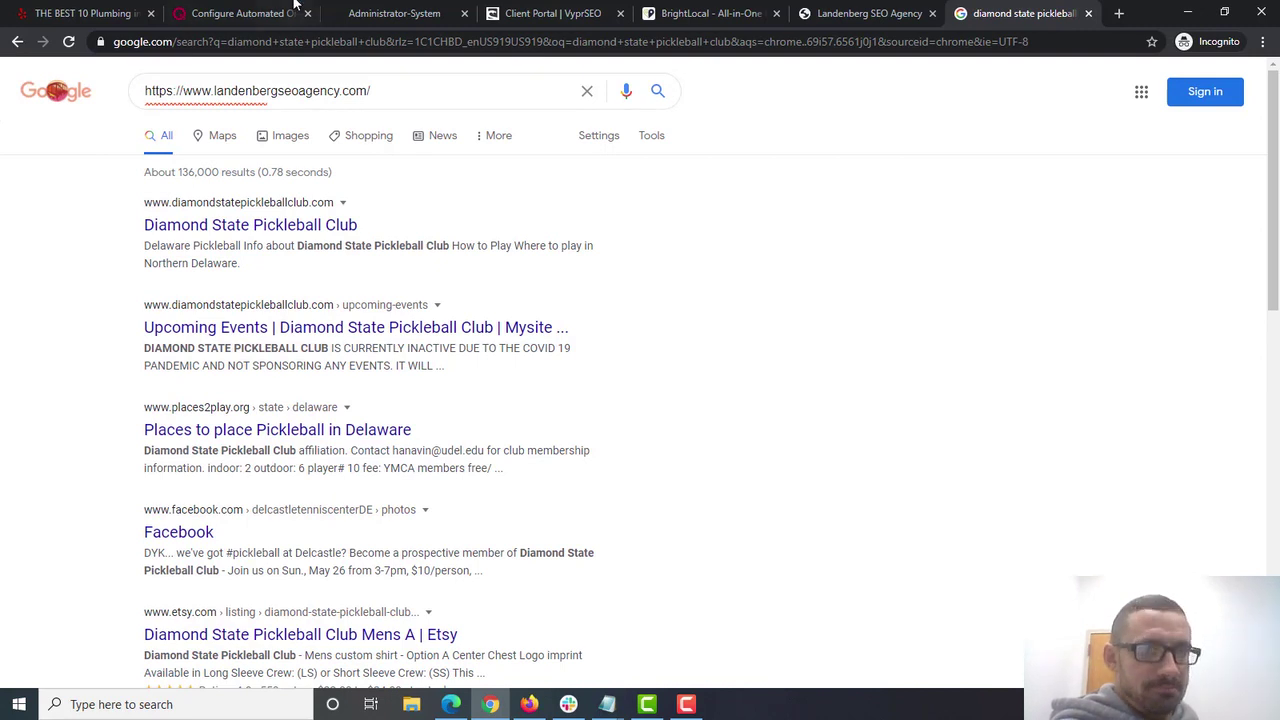
{"action": "left_click", "coordinate": [425, 10]}
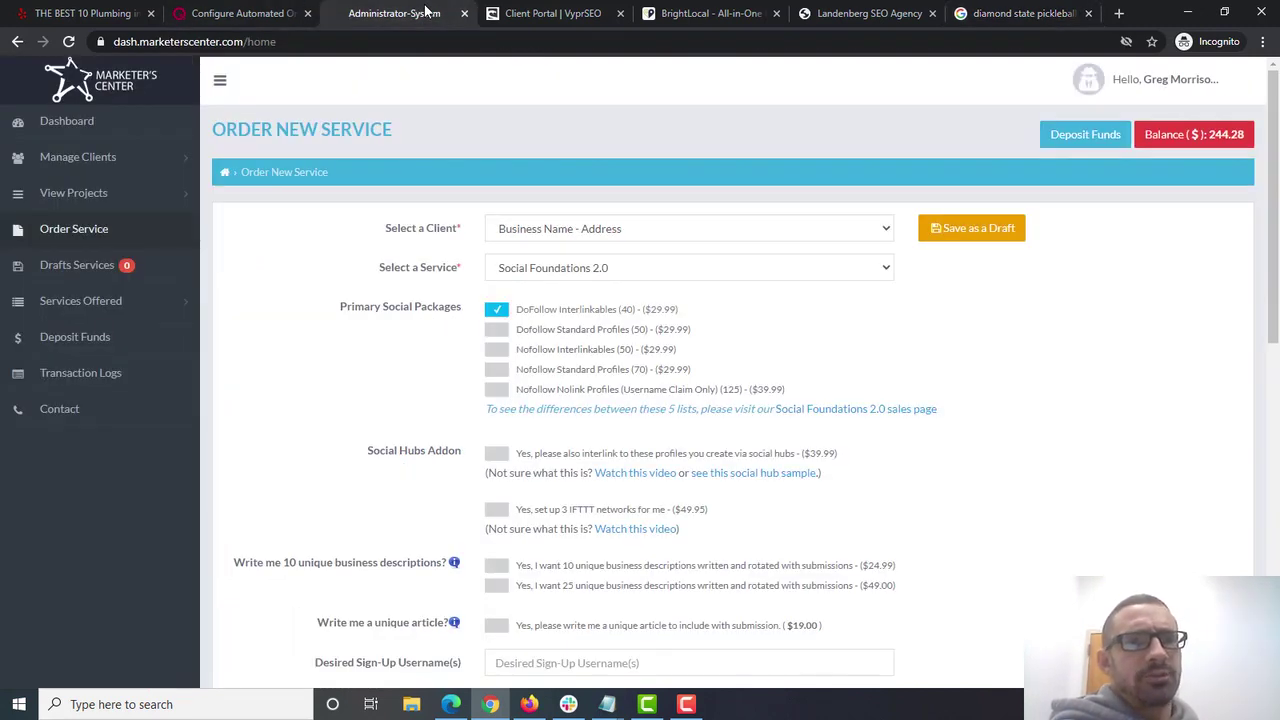